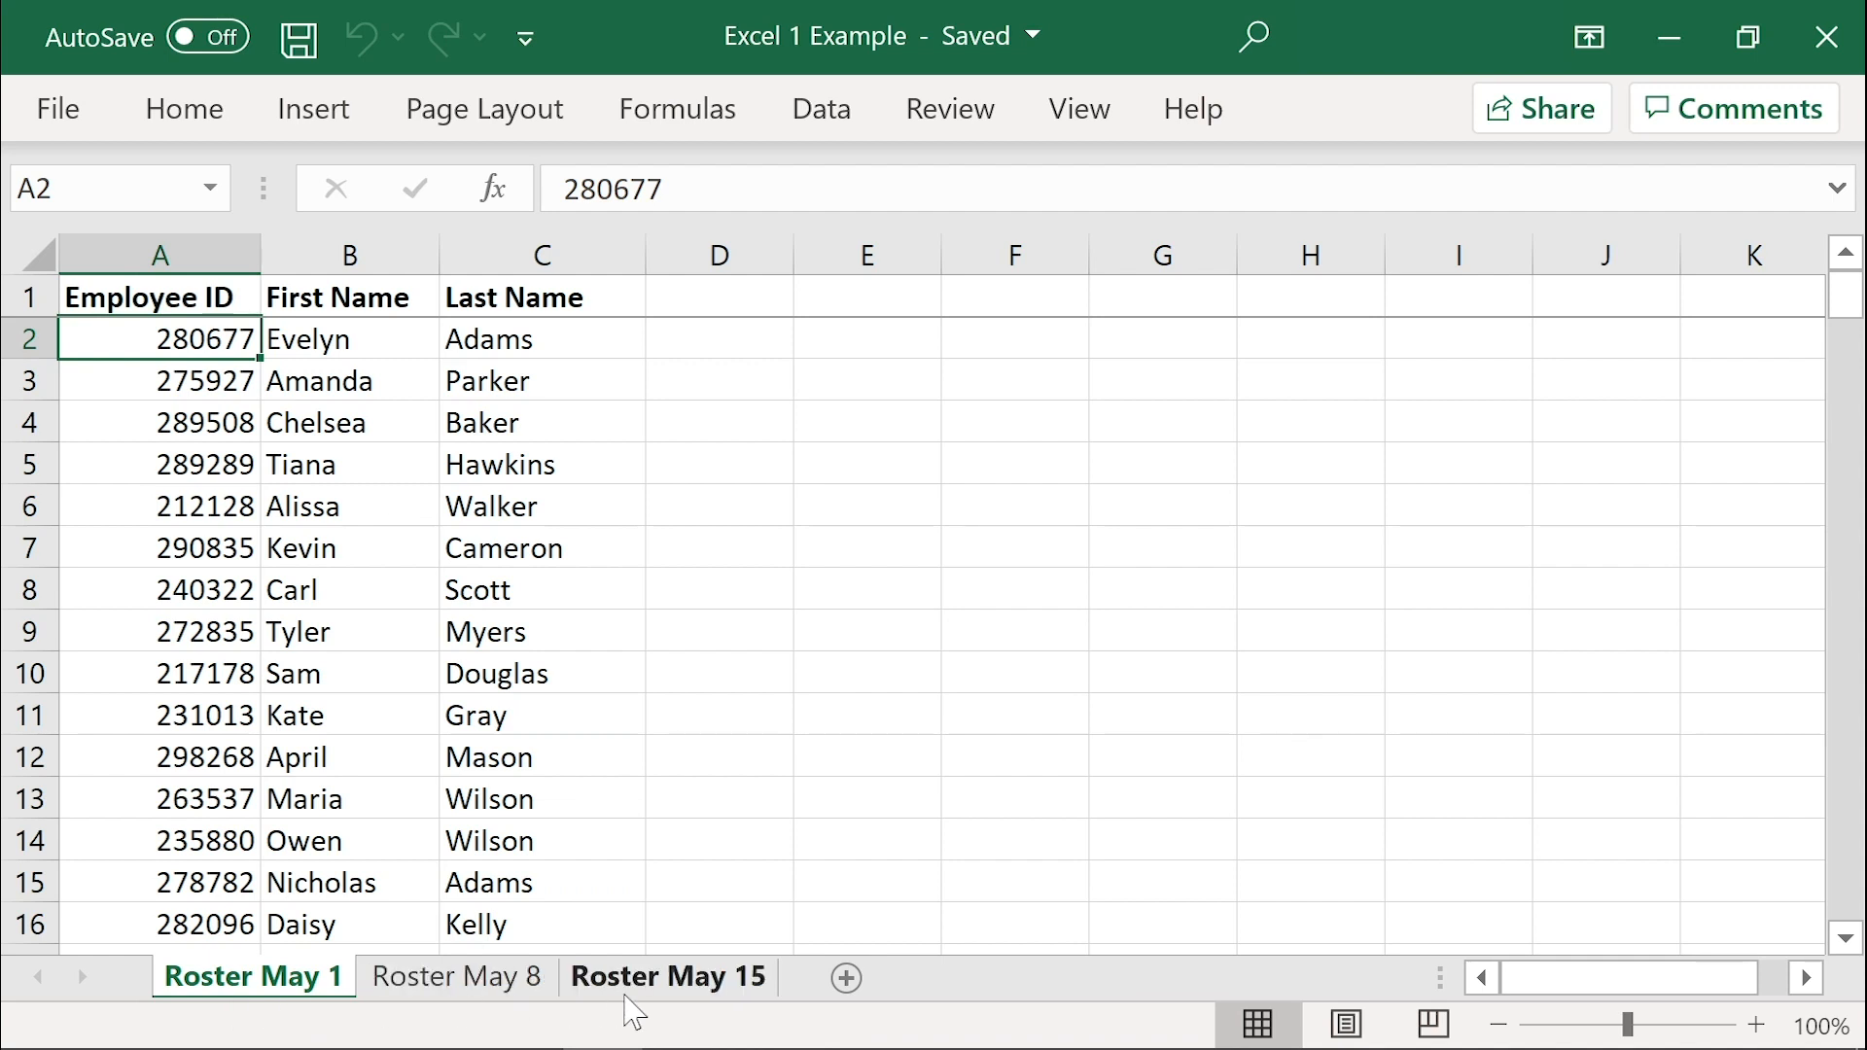
# Step: Look through the Roster May 15, Roster May 8 and Roster May 1 sheets
pyautogui.click(681, 992)
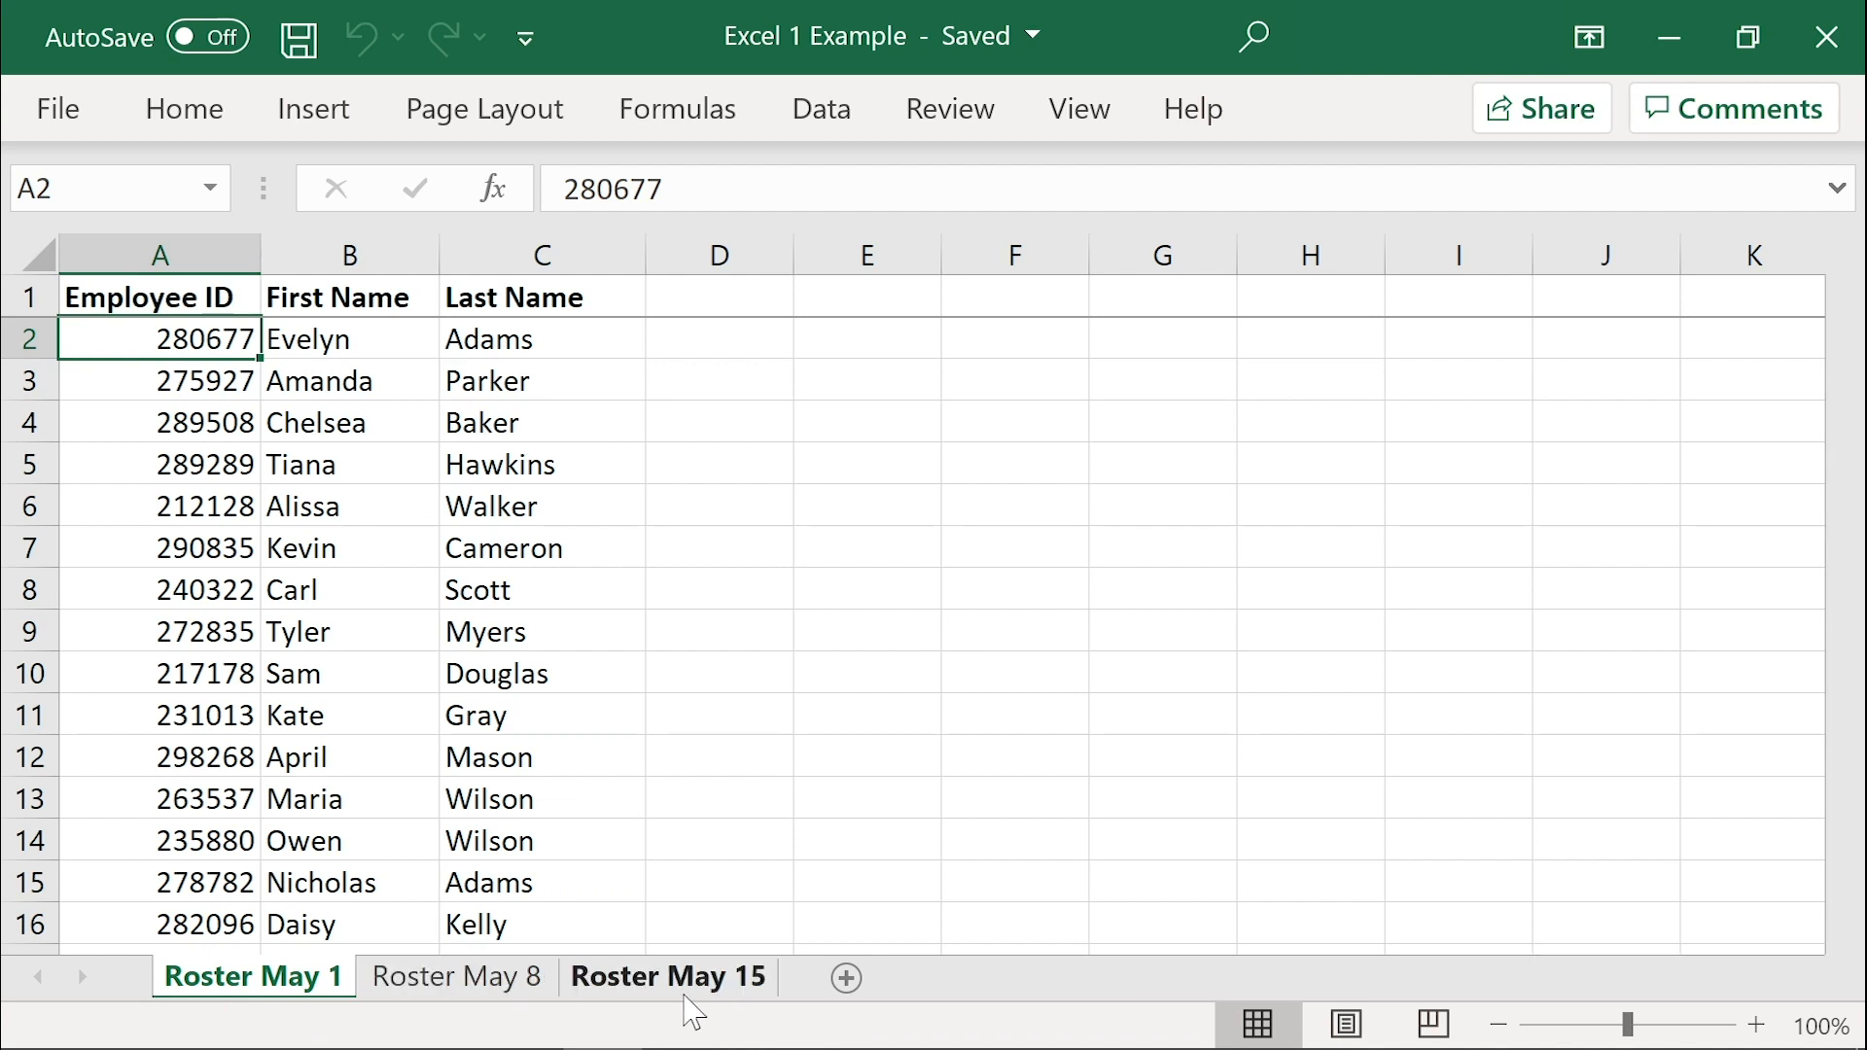
pyautogui.click(486, 994)
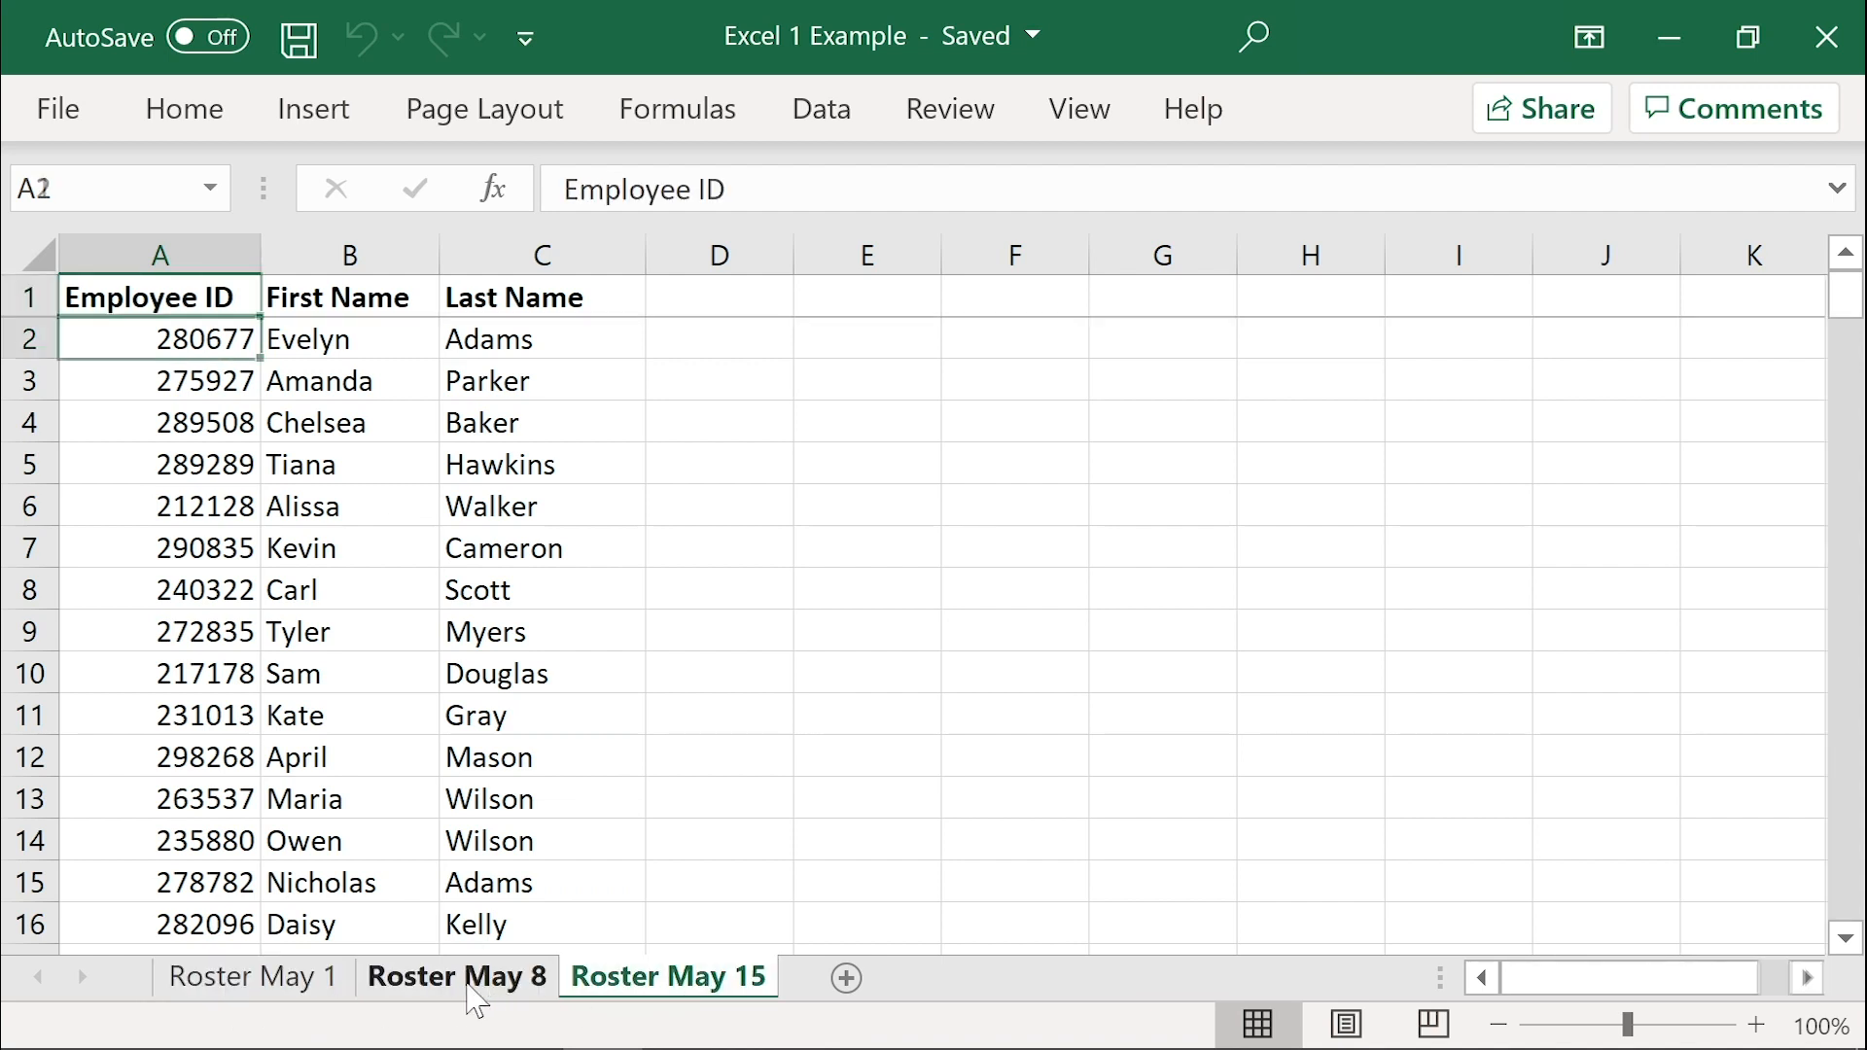
pyautogui.click(201, 991)
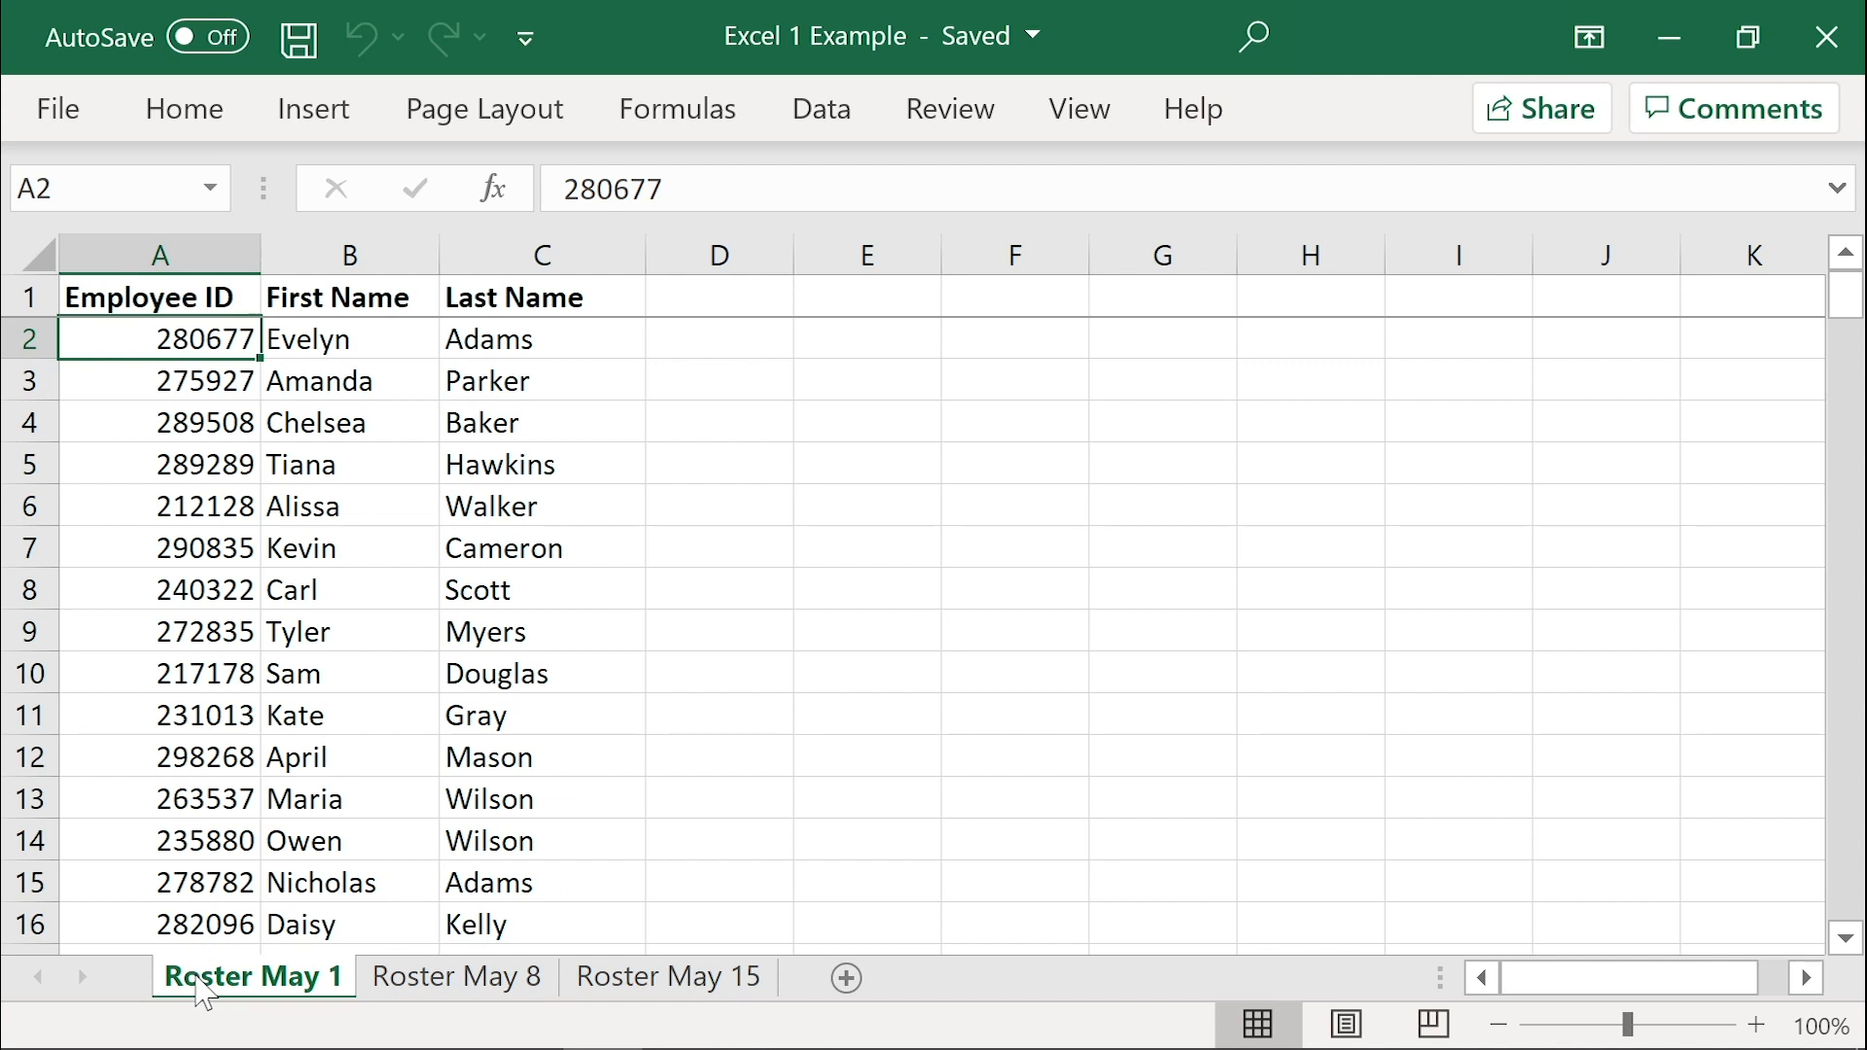
# Step: Add the header "Match" in cell D1 of the Roster May 15 sheet
pyautogui.click(725, 978)
pyautogui.click(721, 301)
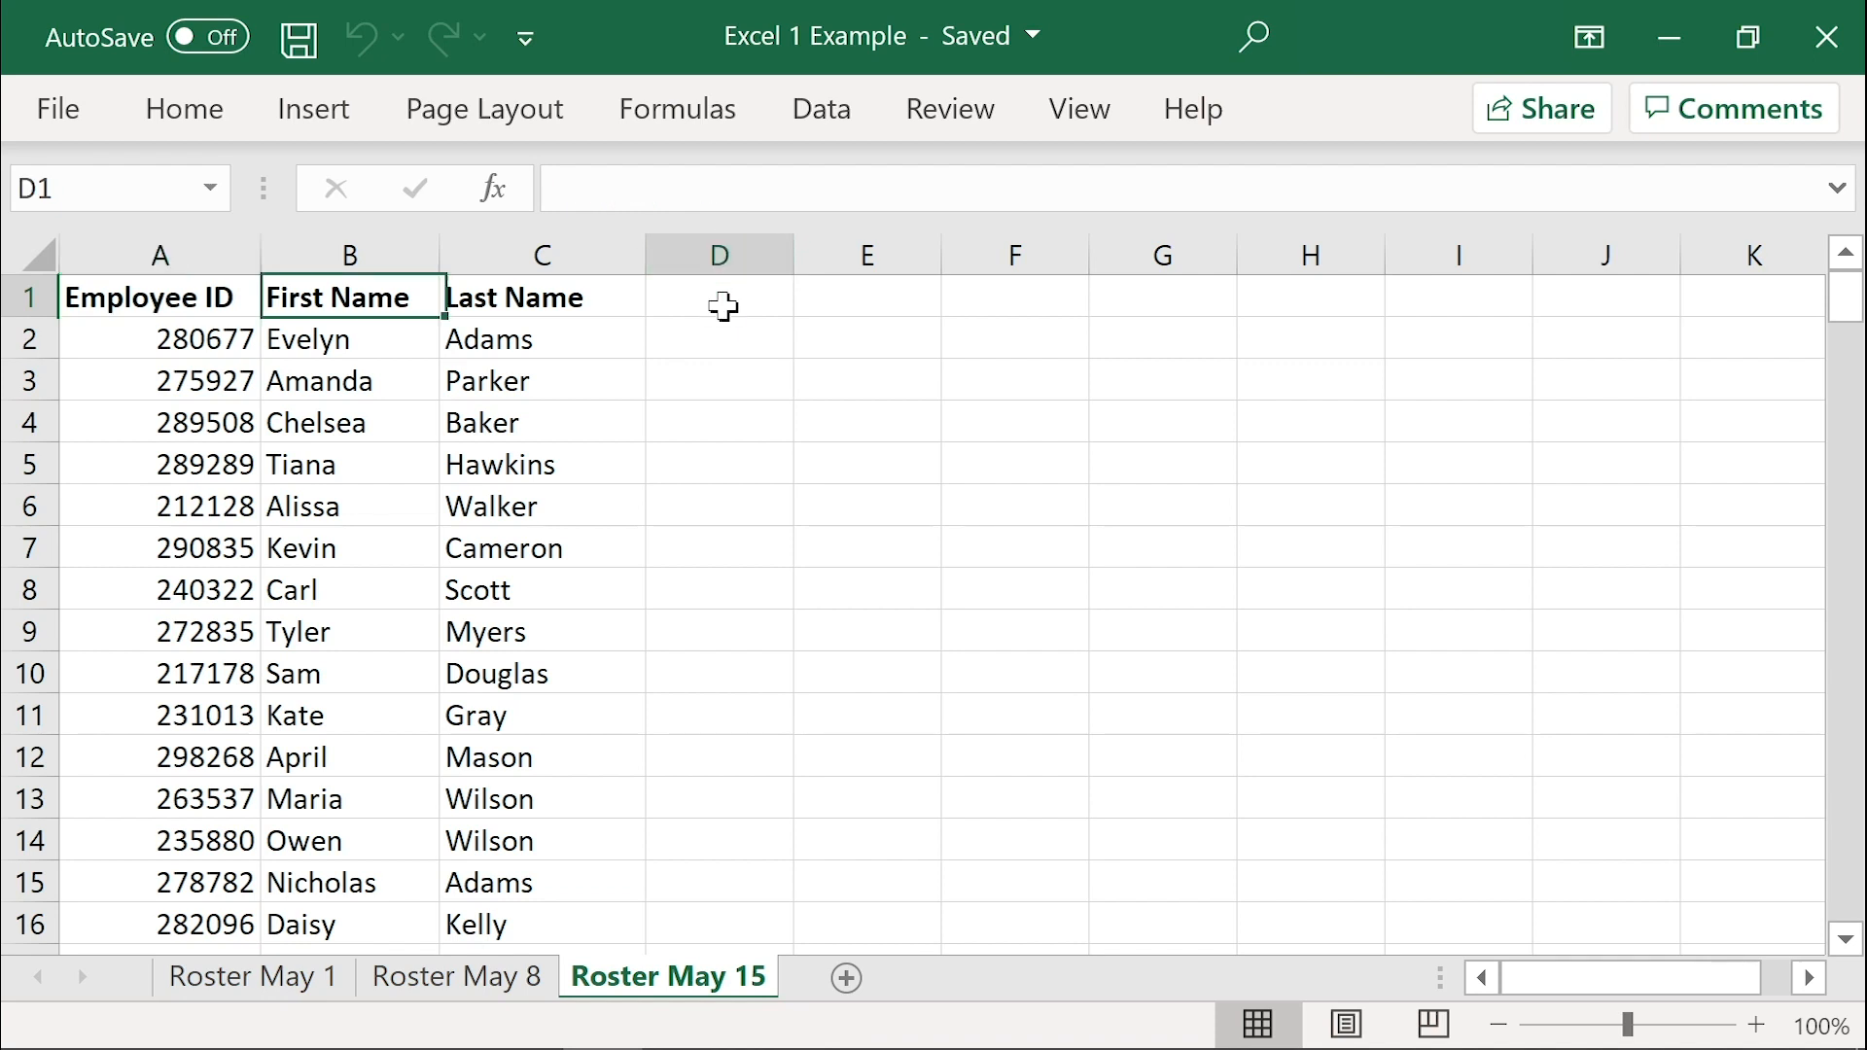
pyautogui.write('Match')
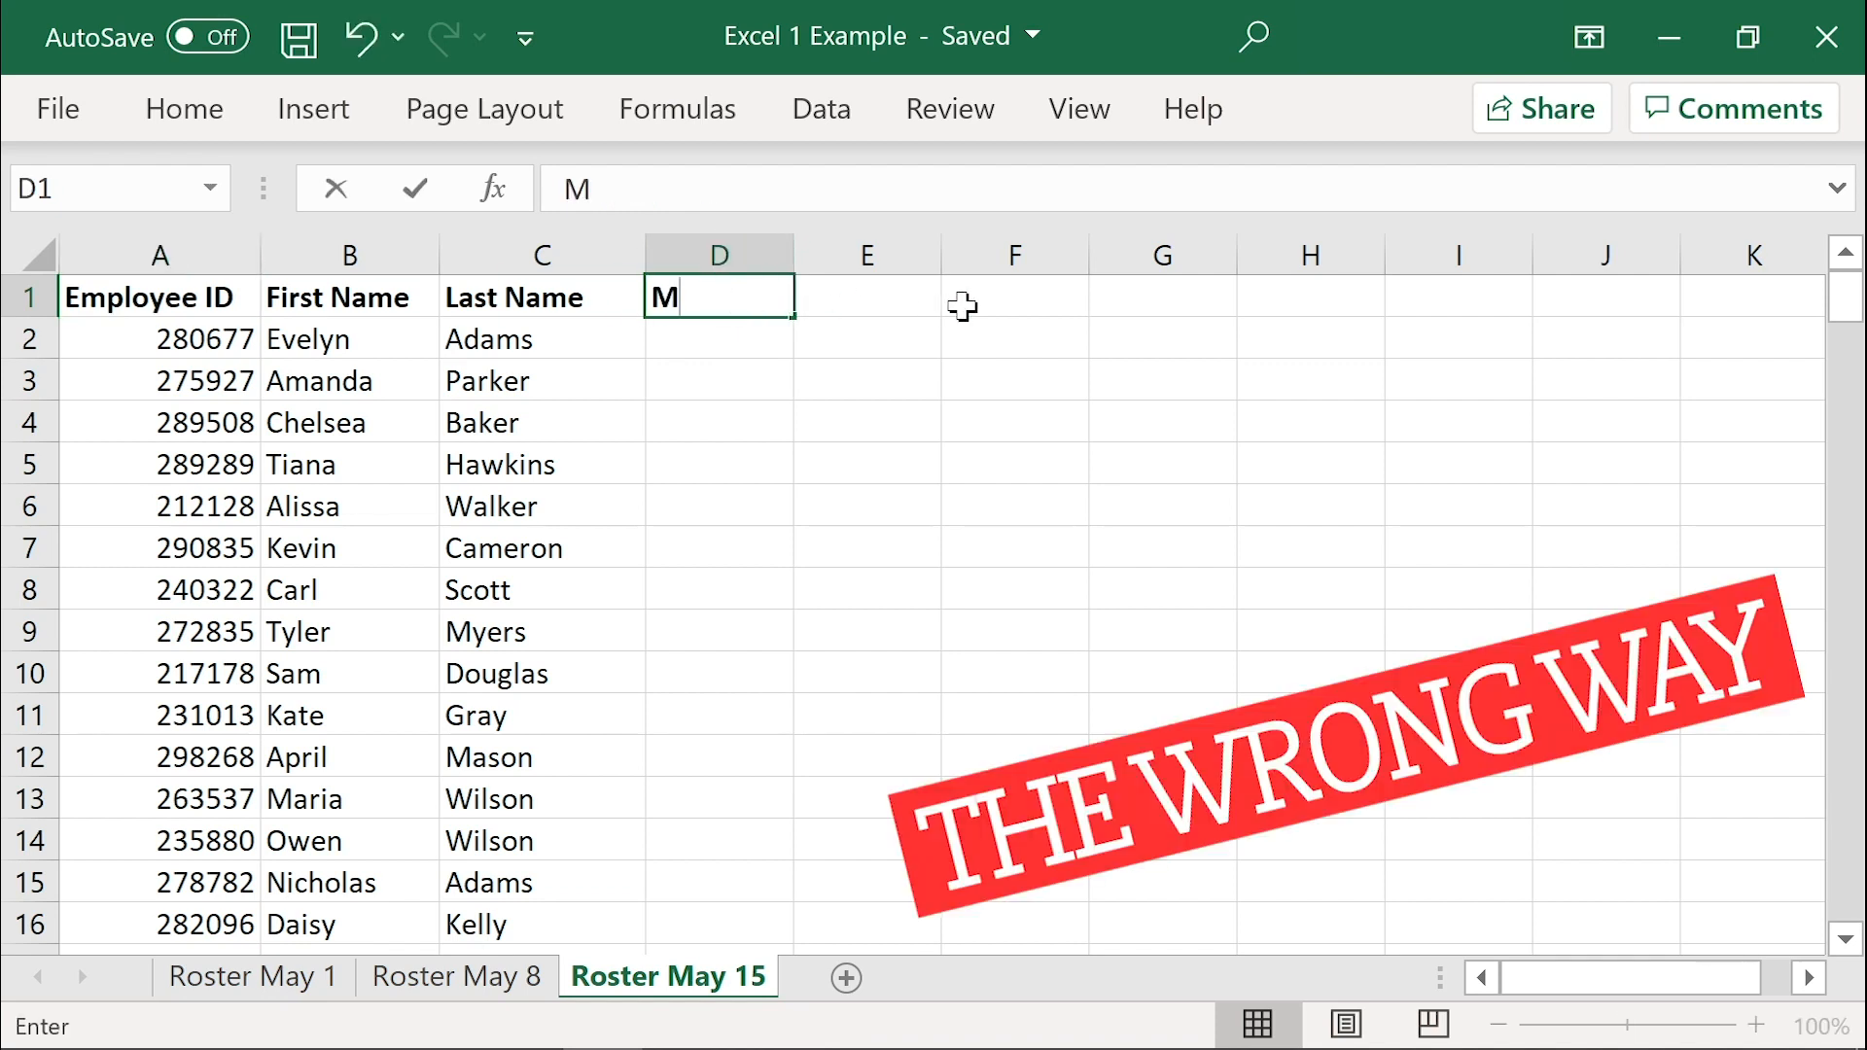
pyautogui.press('Return')
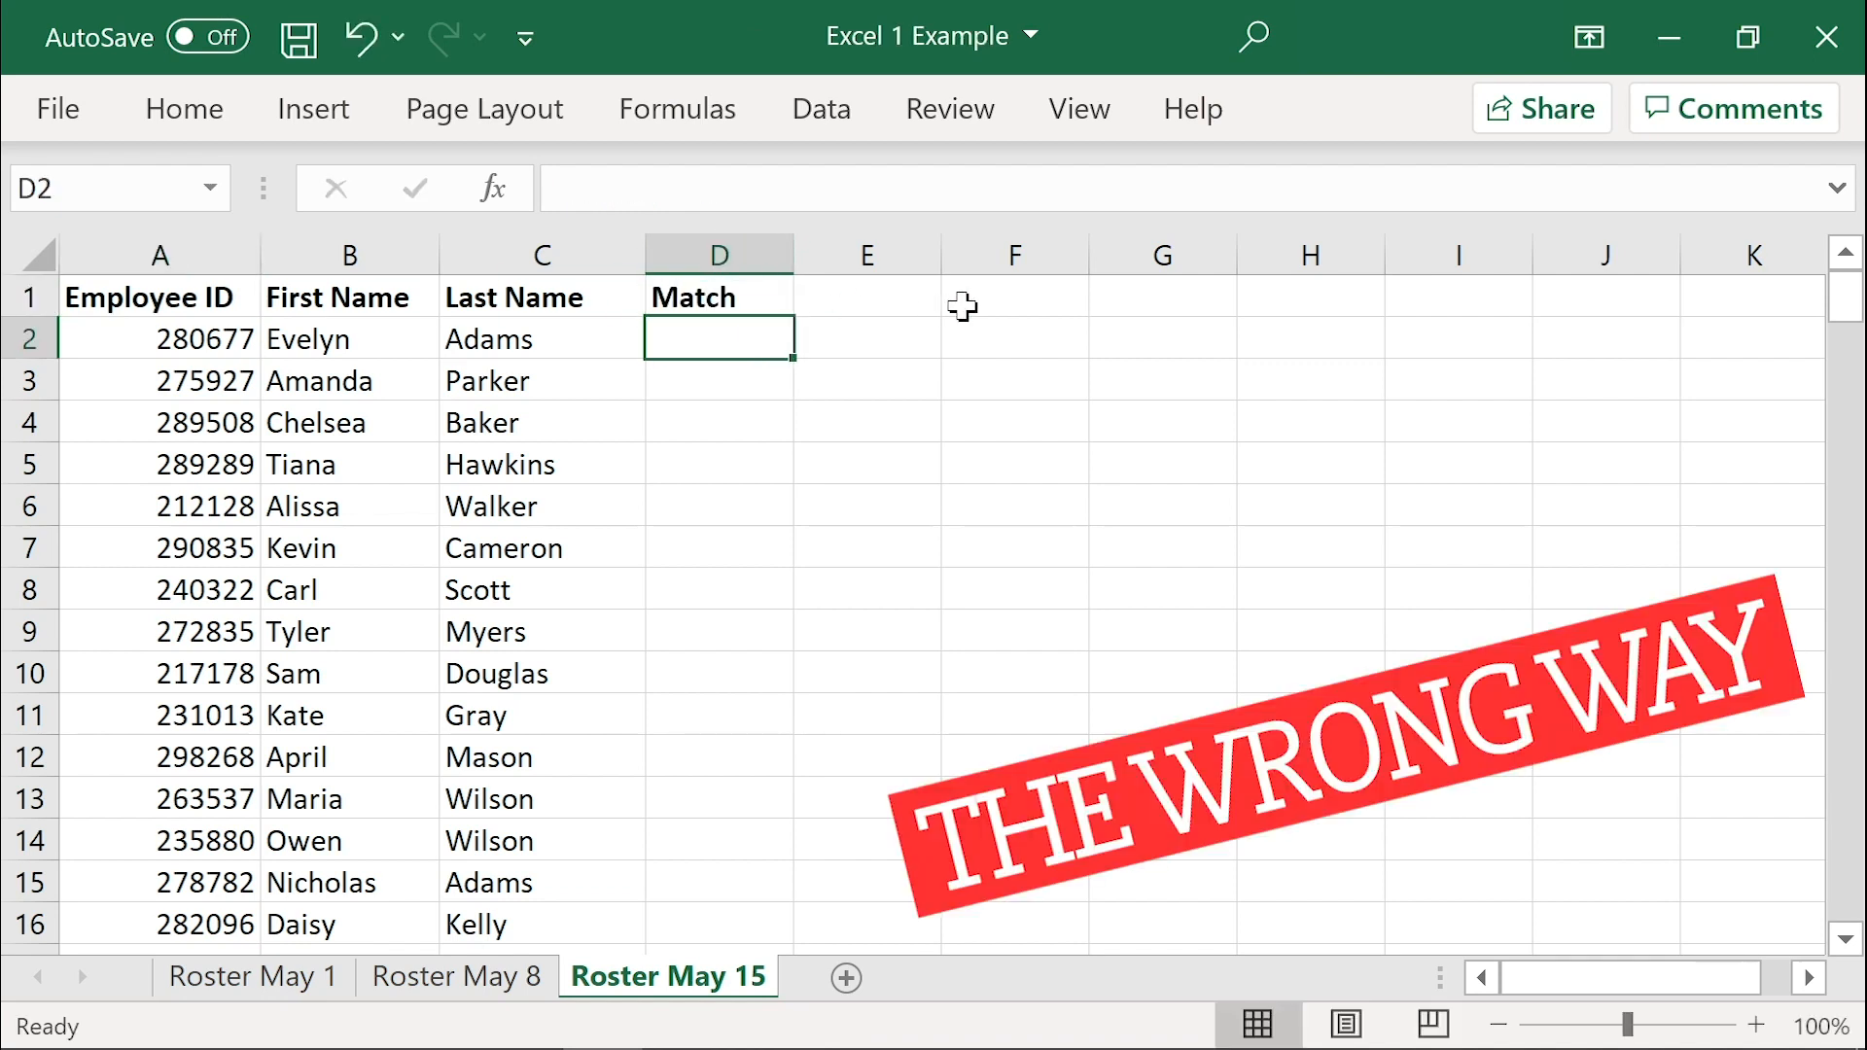
# Step: Enter =MATCH(A2,'Roster May 8'!A:A,0) in D2 to look up the employee ID in the May 8 roster
pyautogui.write('=MATCH(')
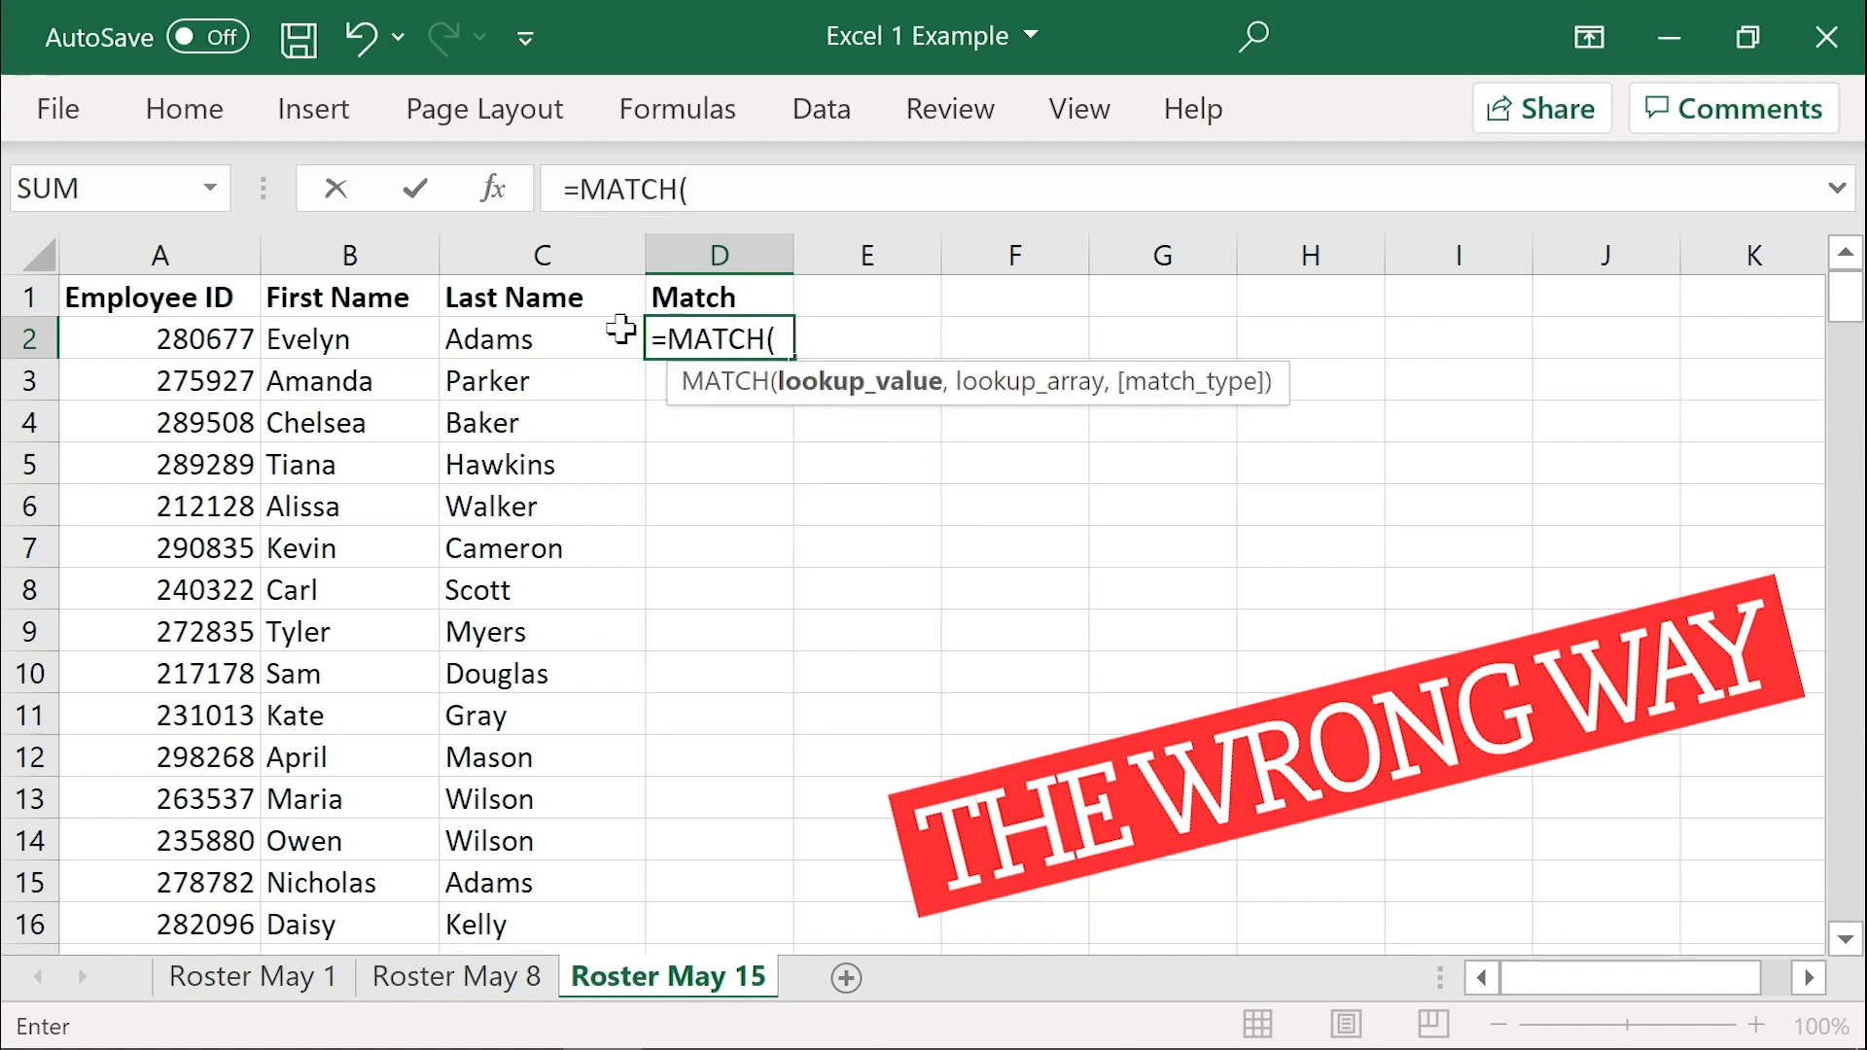
pyautogui.click(183, 340)
pyautogui.write(',')
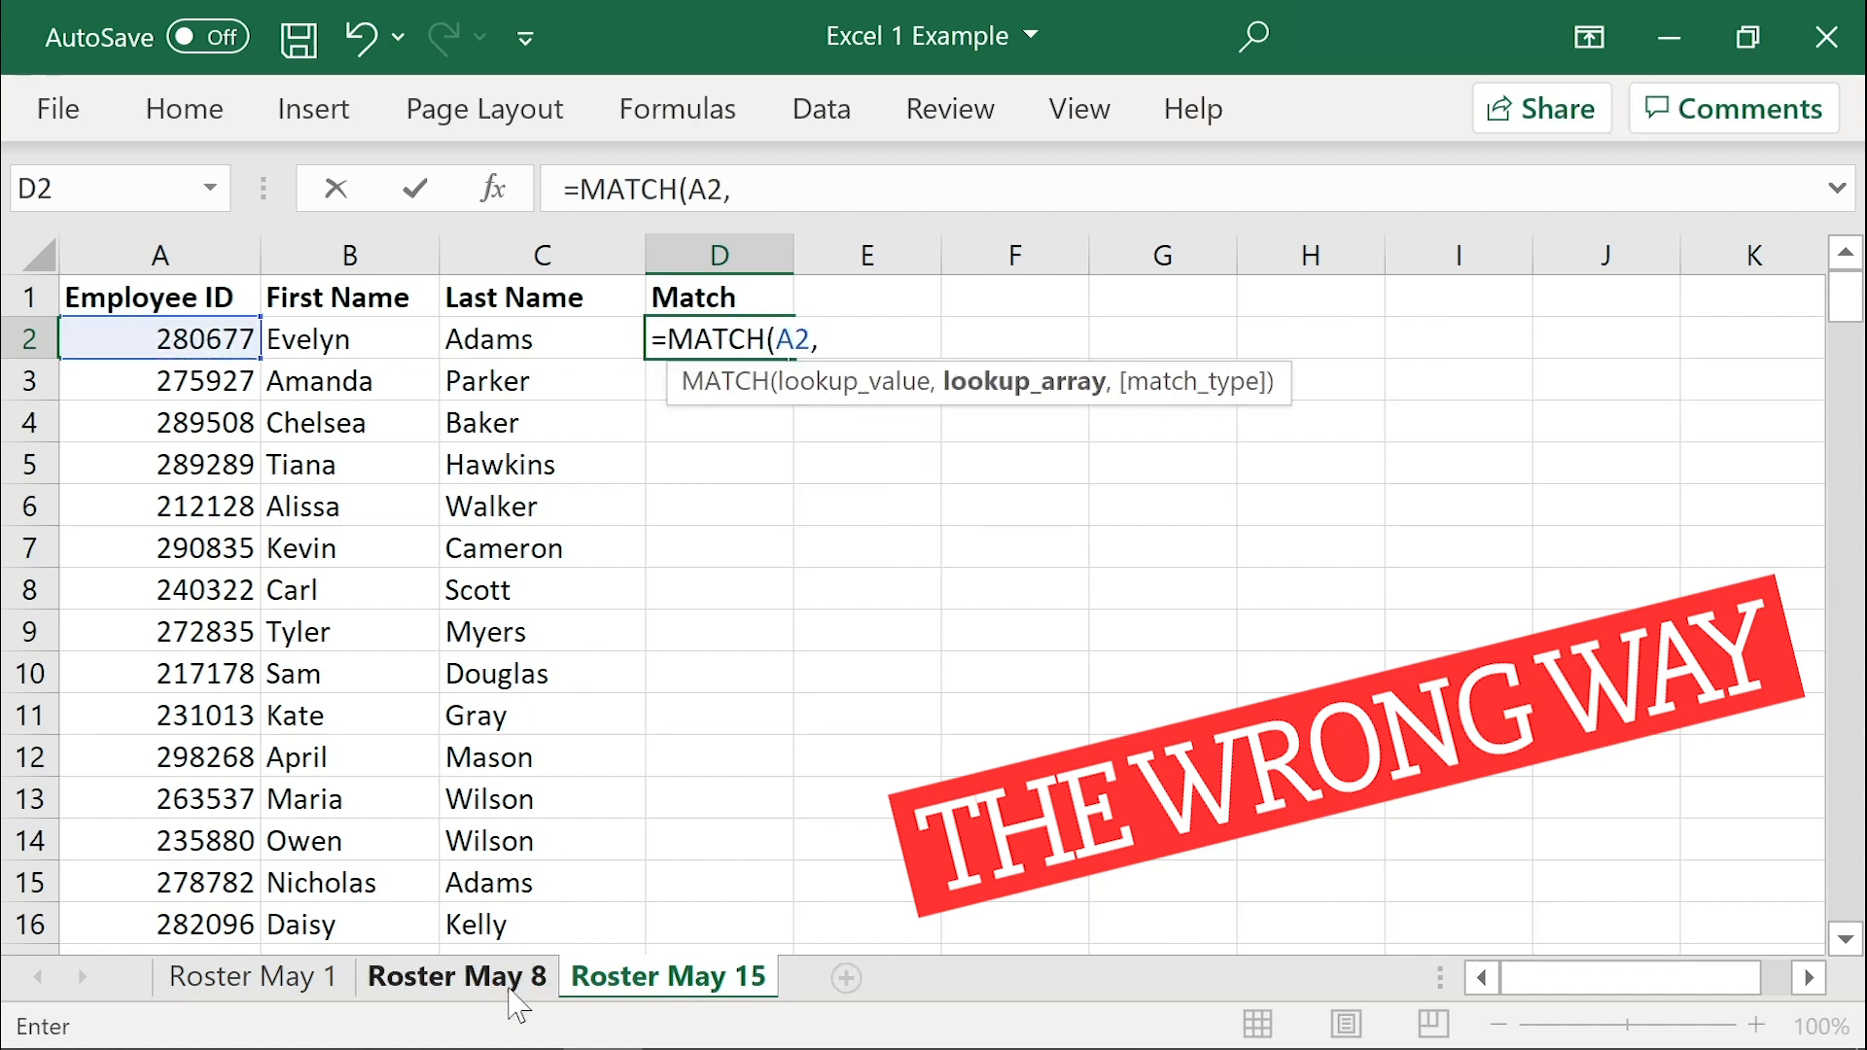
pyautogui.click(506, 980)
pyautogui.click(234, 236)
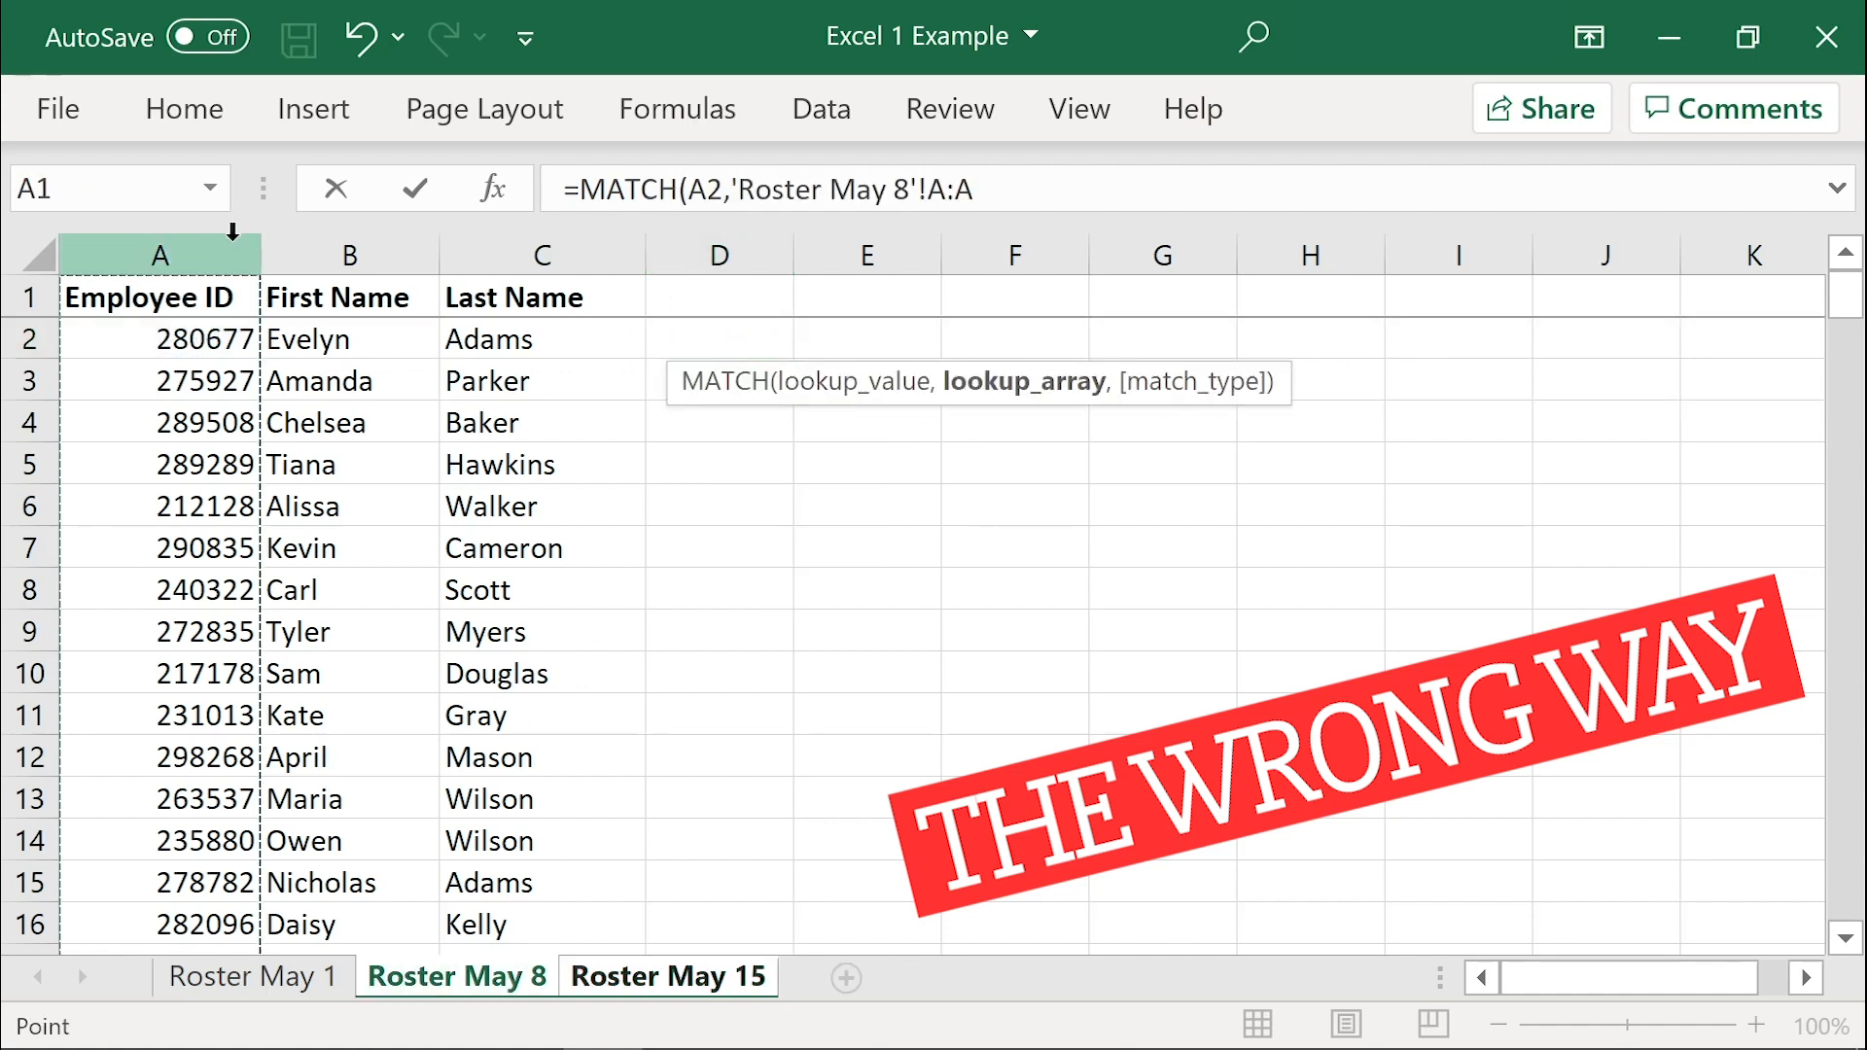
pyautogui.write(',0')
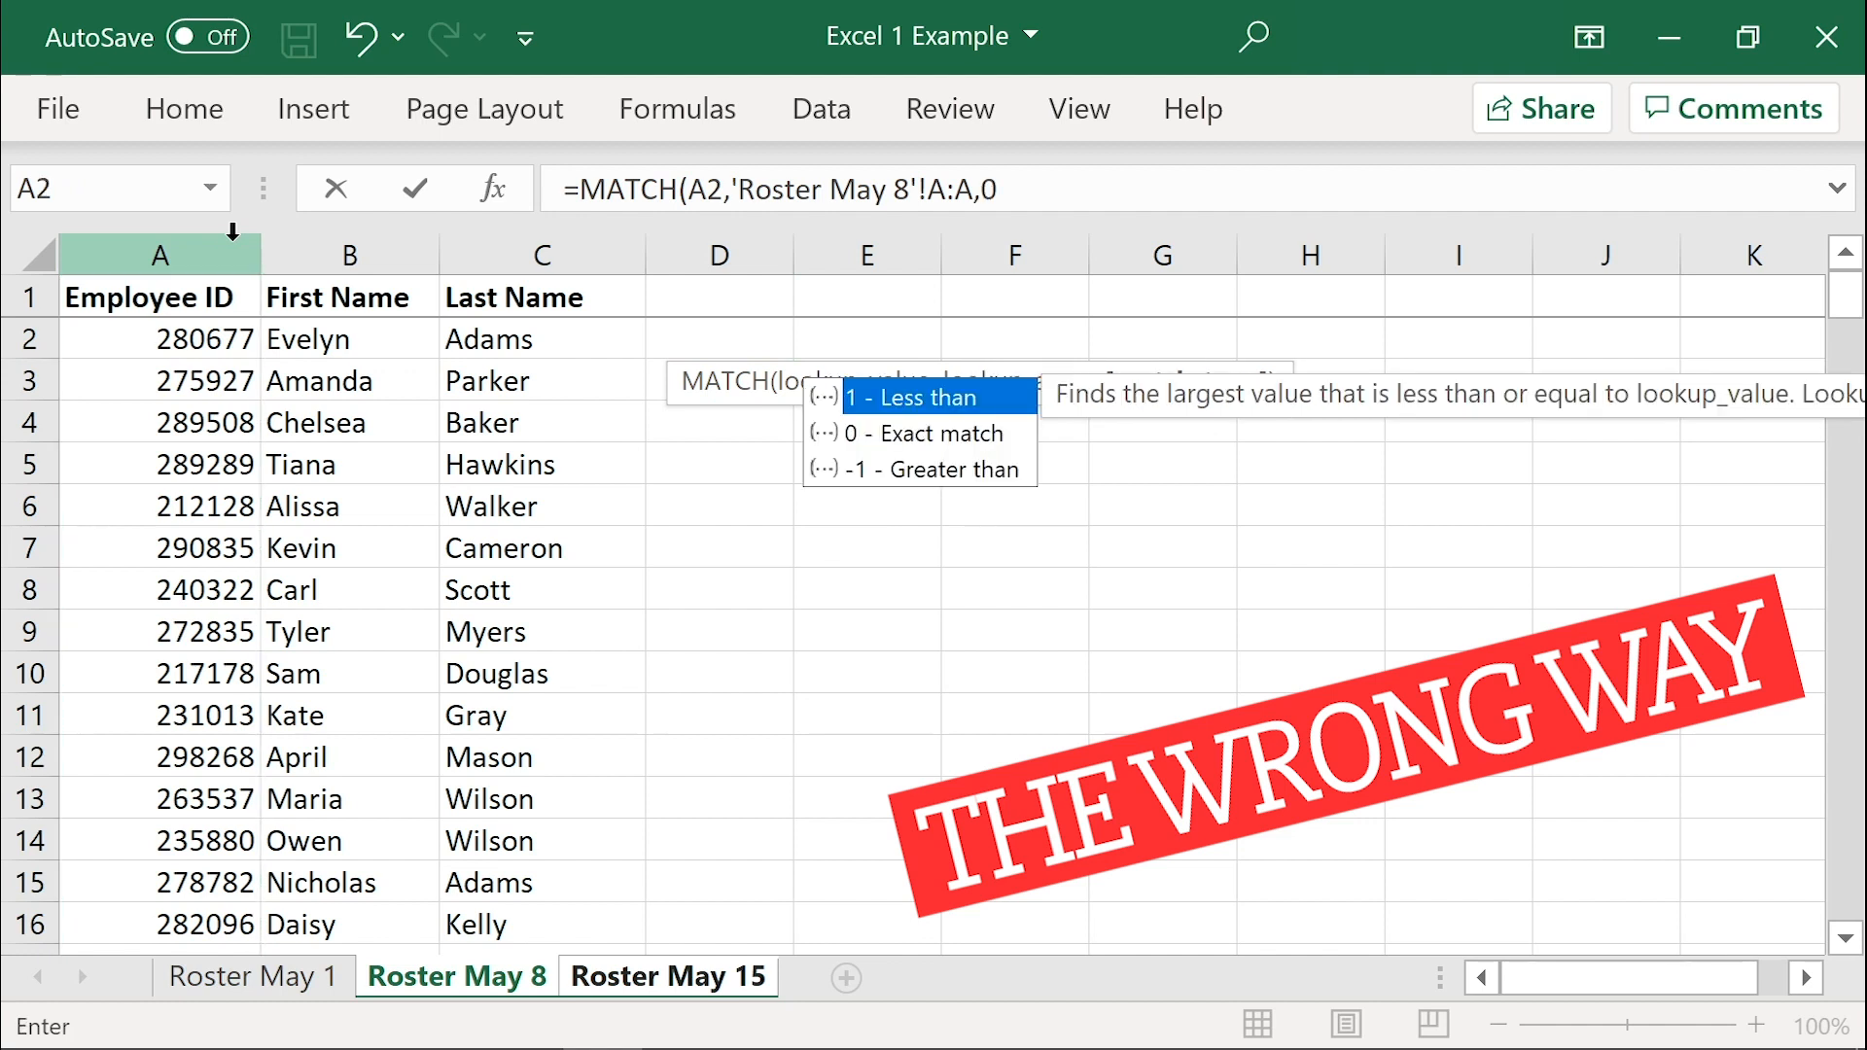
pyautogui.press('Return')
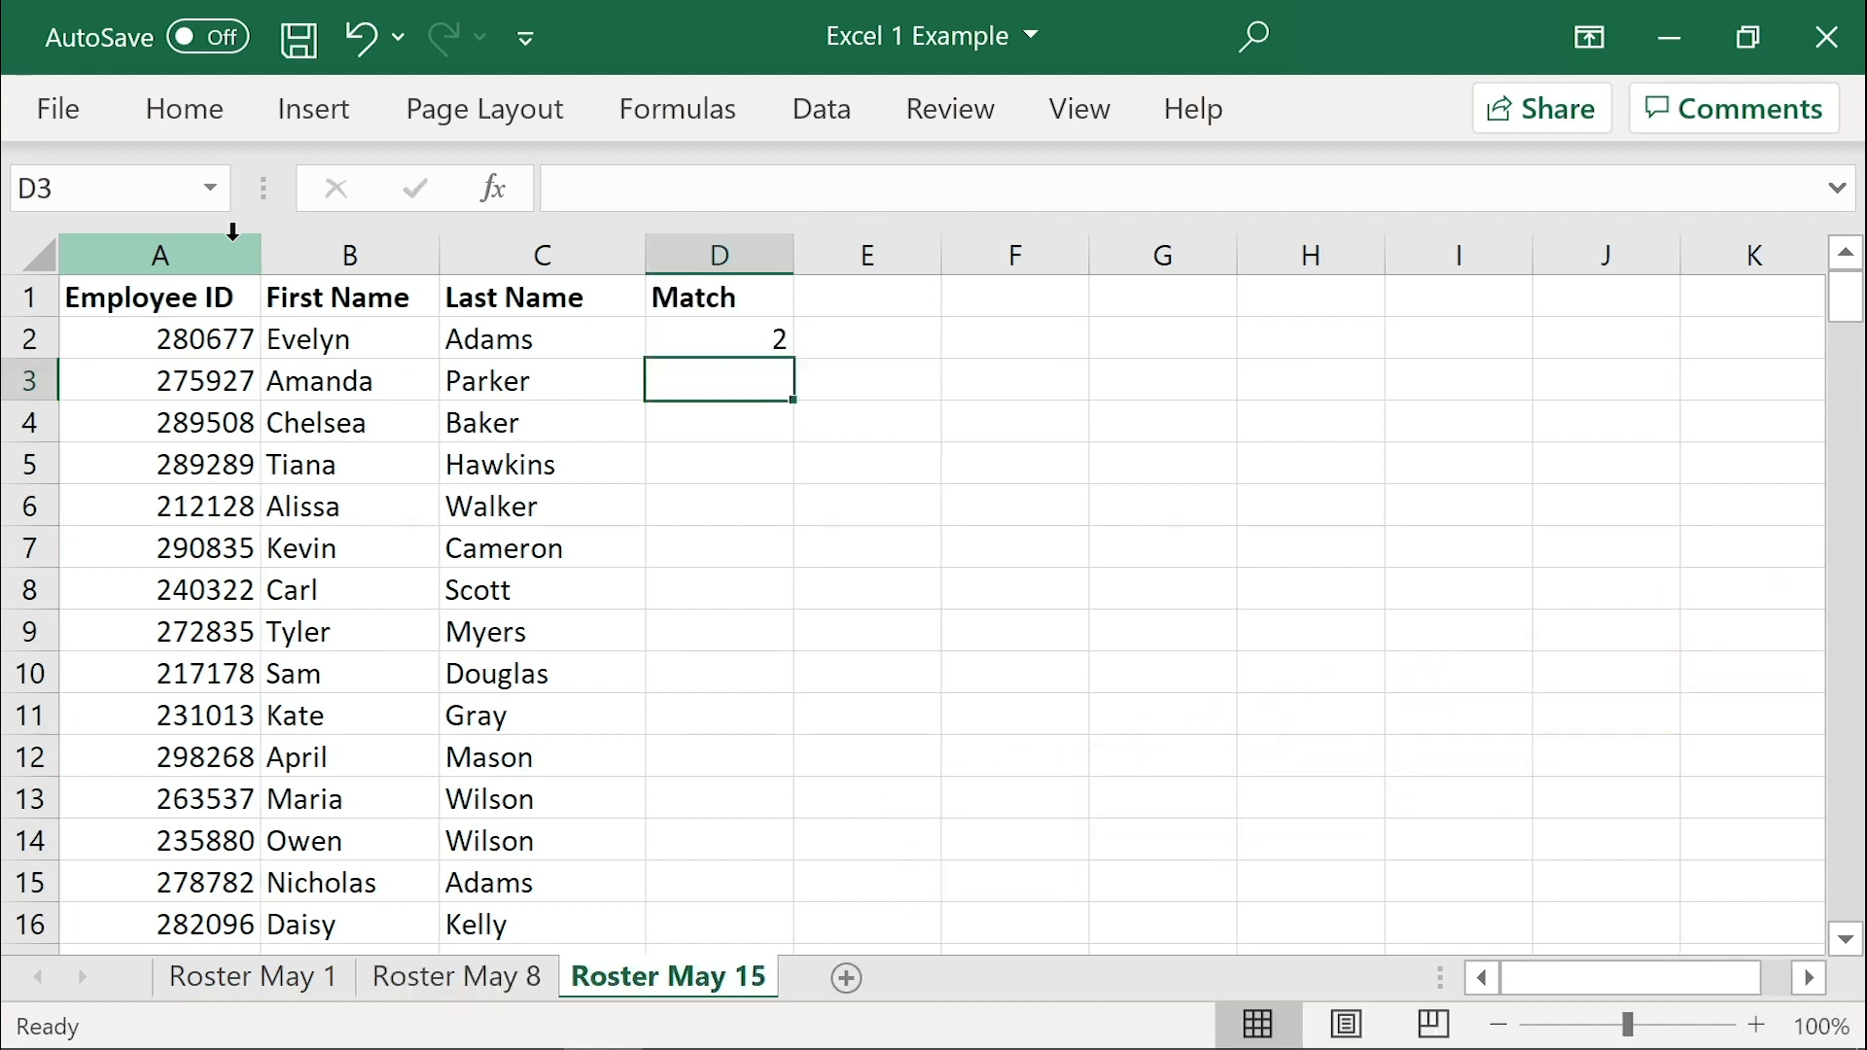
# Step: Fill the MATCH formula from D2 down to the roster's last row, D197
pyautogui.click(578, 338)
pyautogui.hotkey('ctrl', 'Down')
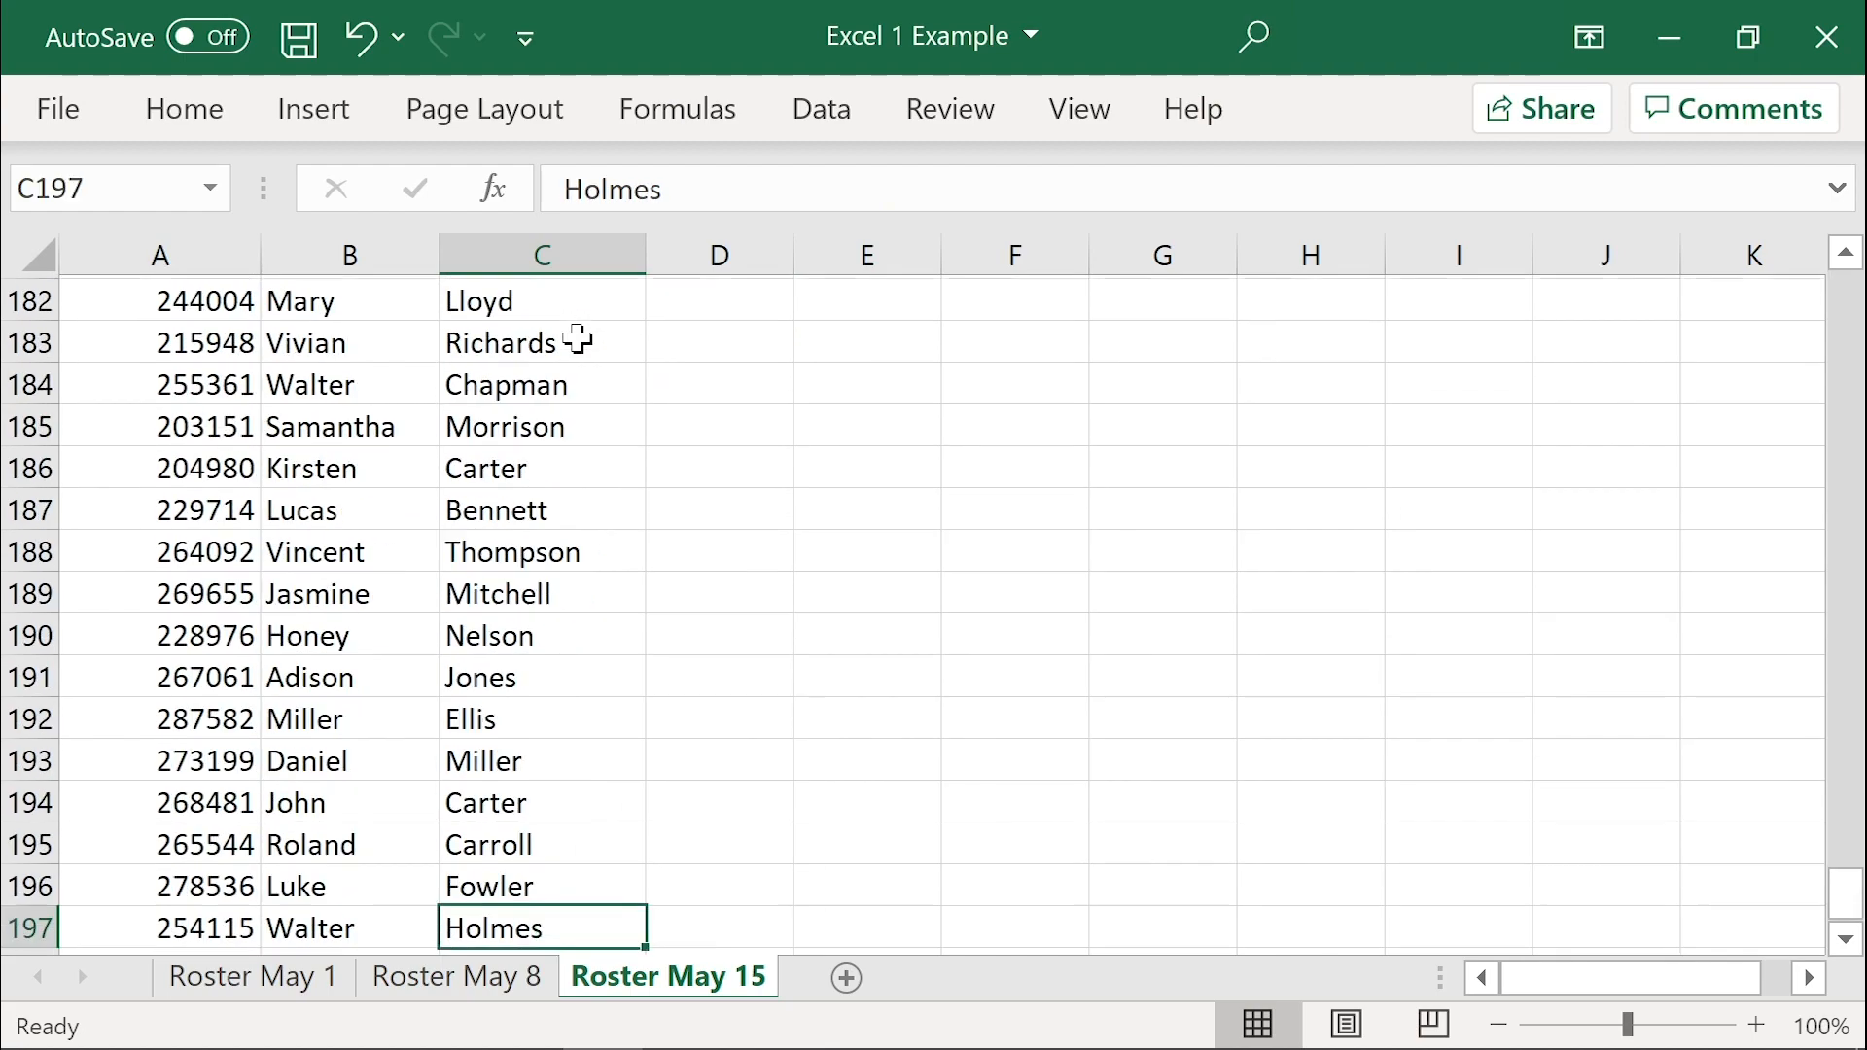
pyautogui.press('Right')
pyautogui.hotkey('ctrl', 'shift', 'Up')
pyautogui.hotkey('ctrl', 'd')
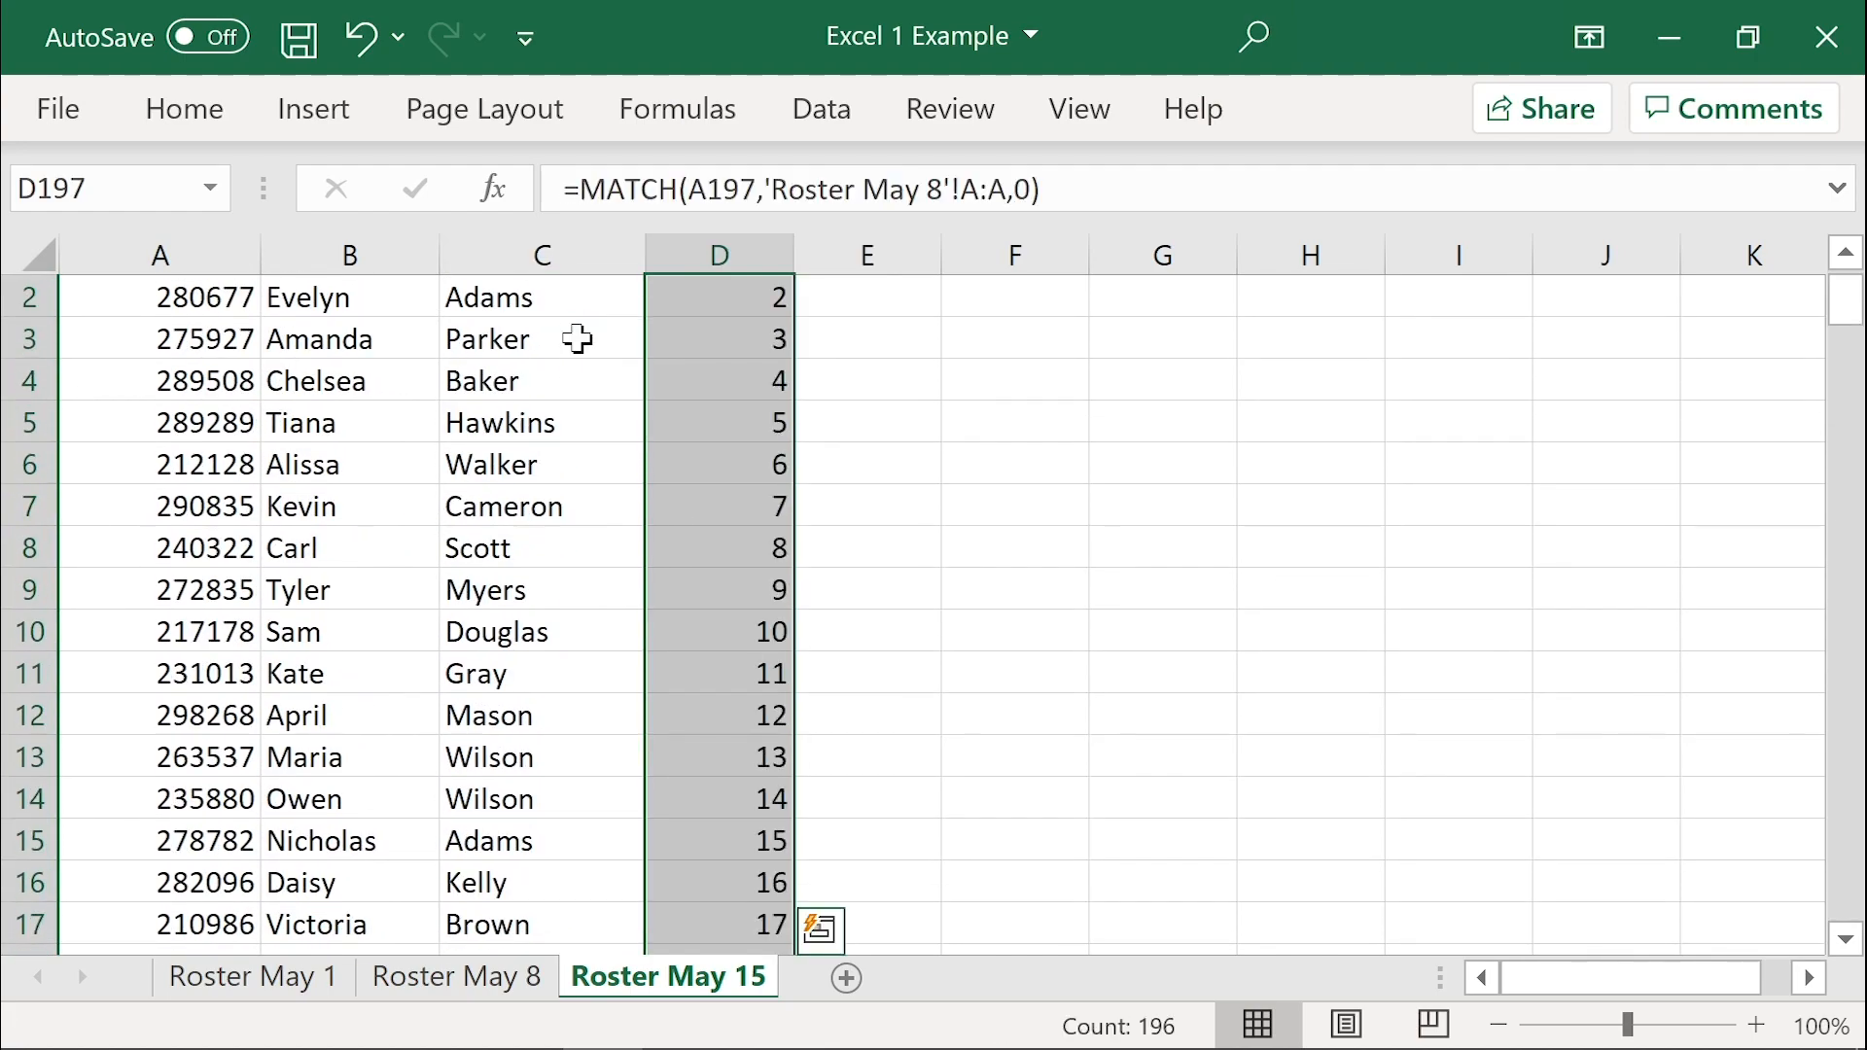
# Step: Examine the Match column on Roster May 15 for employees missing from the May 8 roster
pyautogui.hotkey('ctrl', 'Home')
pyautogui.scroll(-6, 679, 664)
pyautogui.scroll(-20, 679, 664)
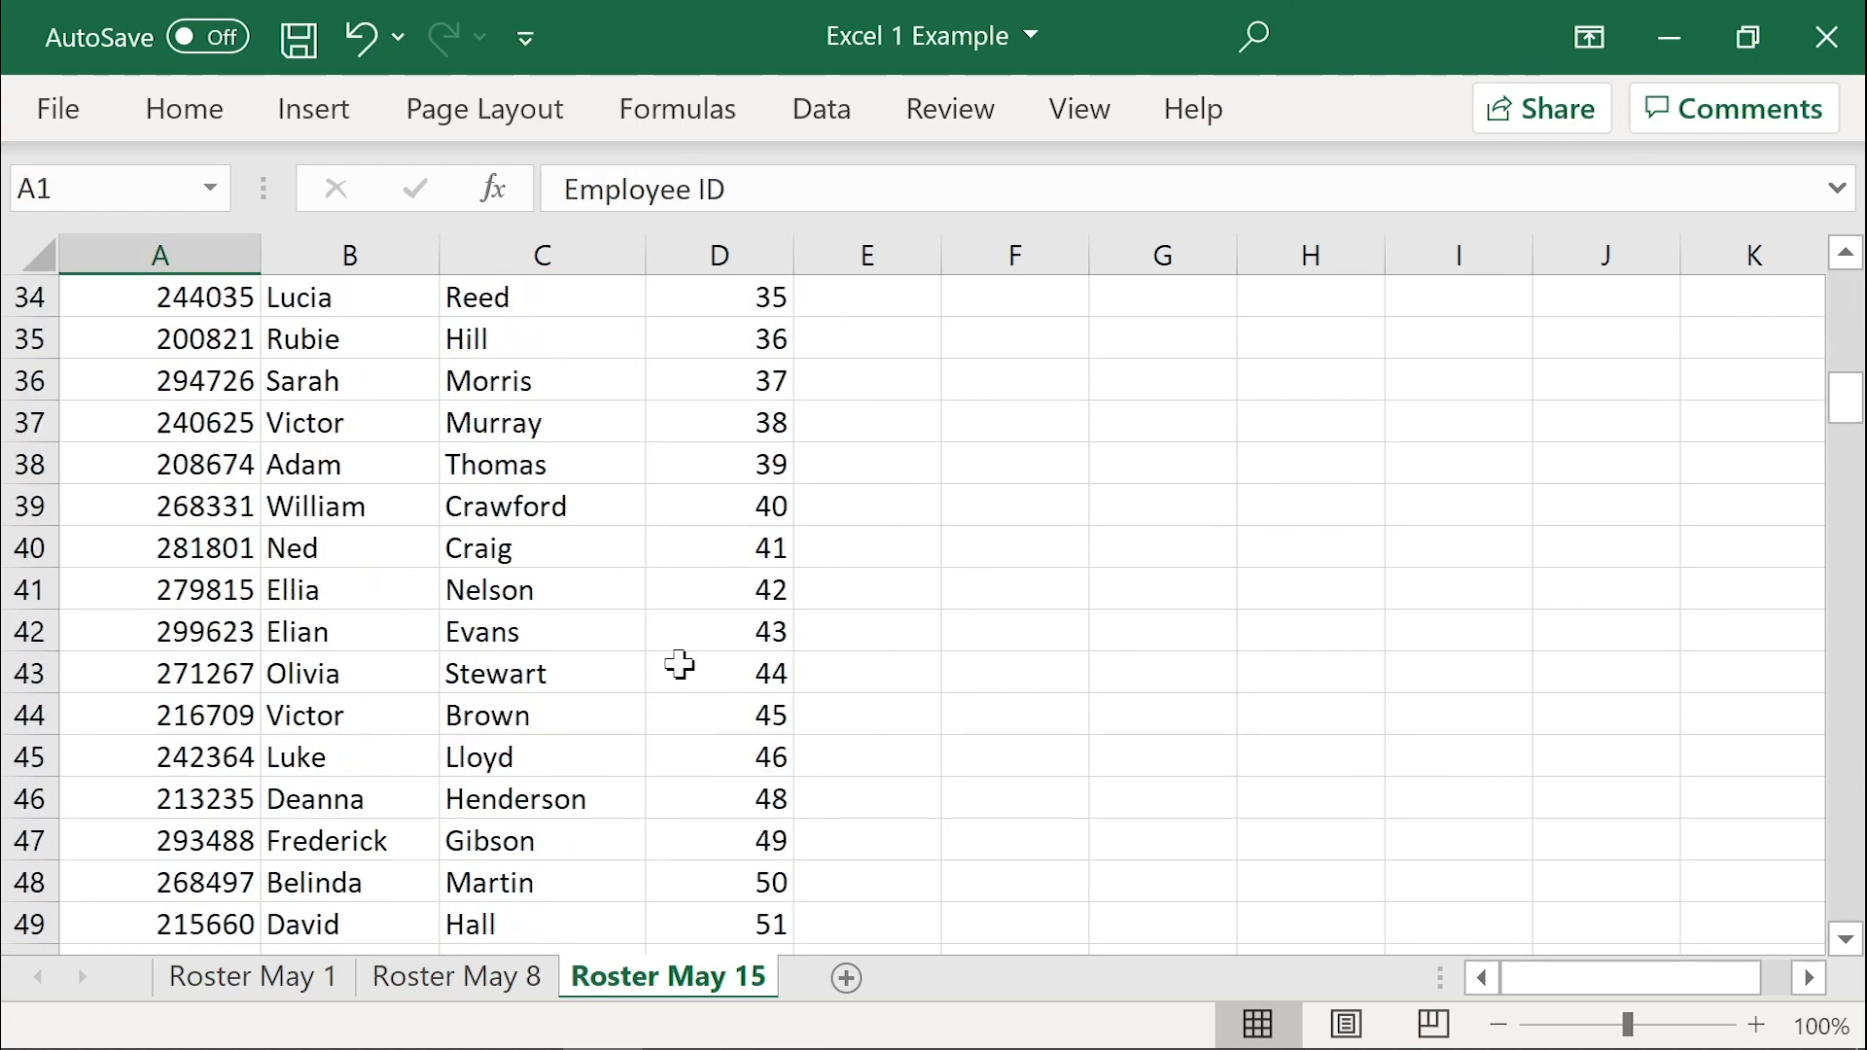
pyautogui.scroll(-19, 695, 663)
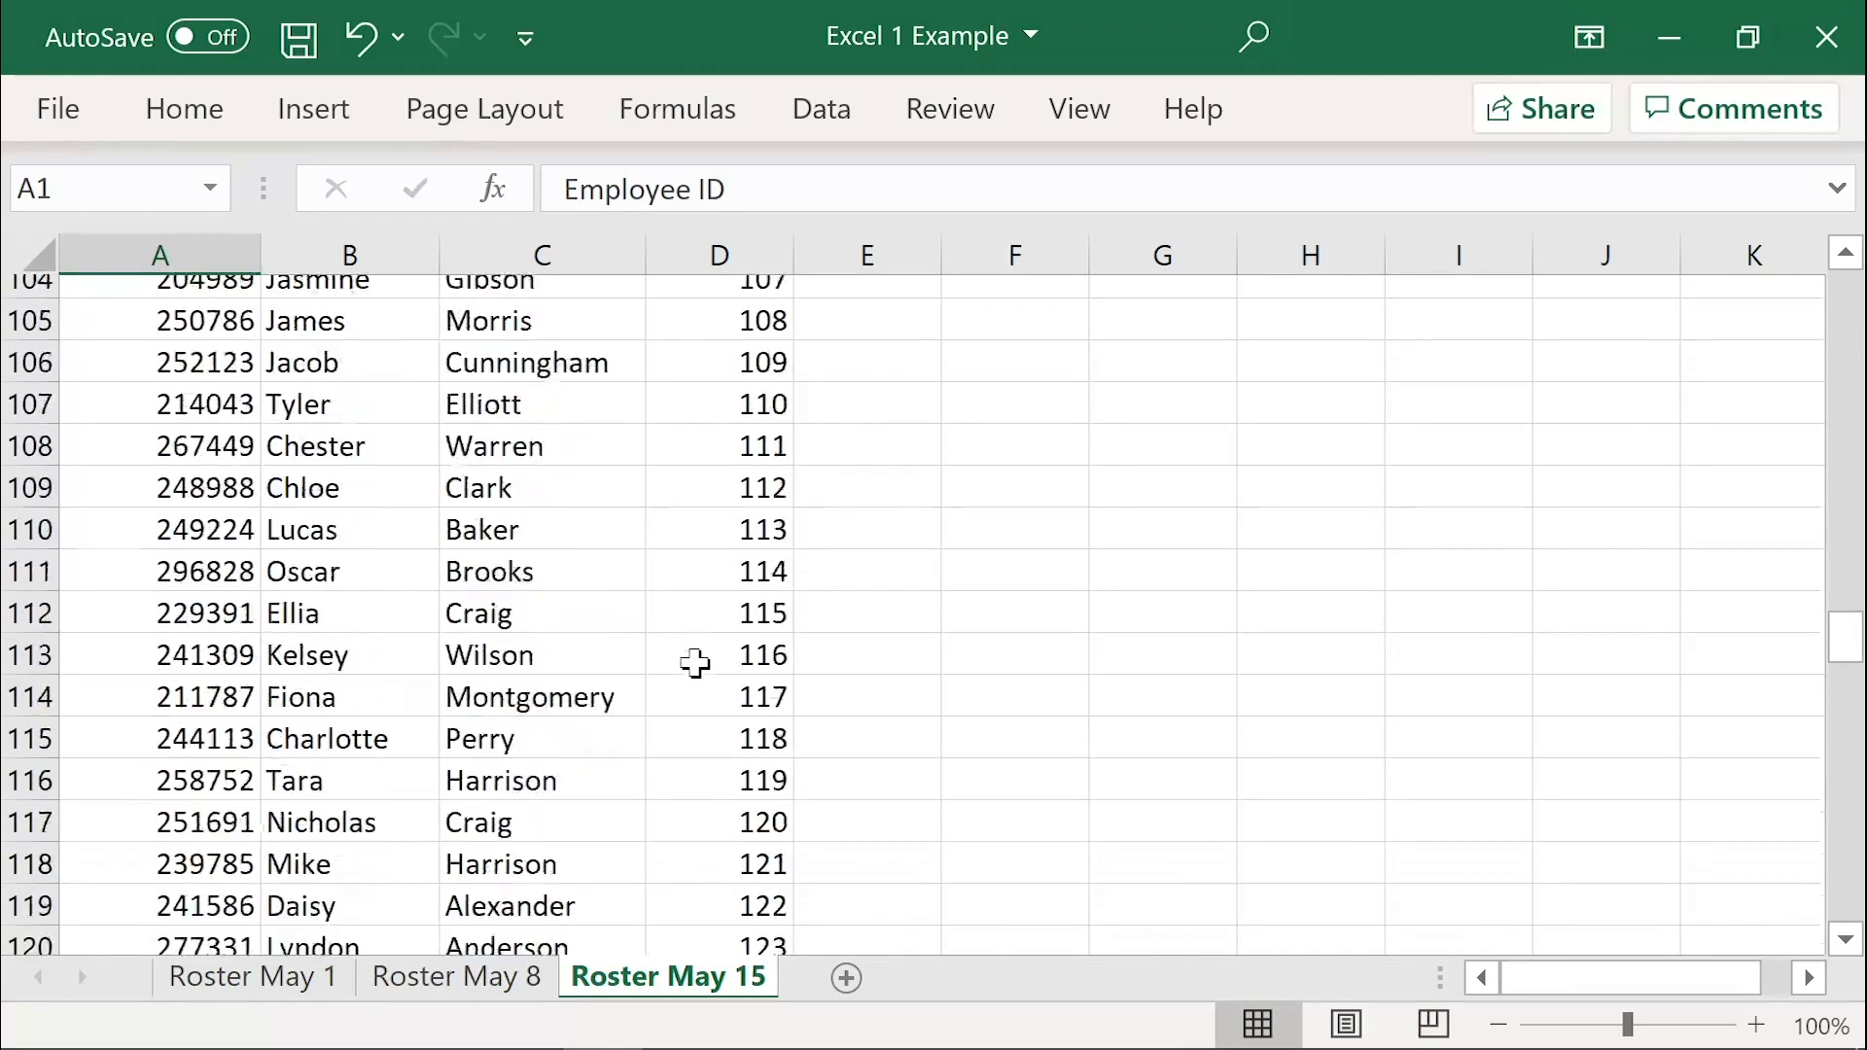
pyautogui.scroll(-13, 695, 663)
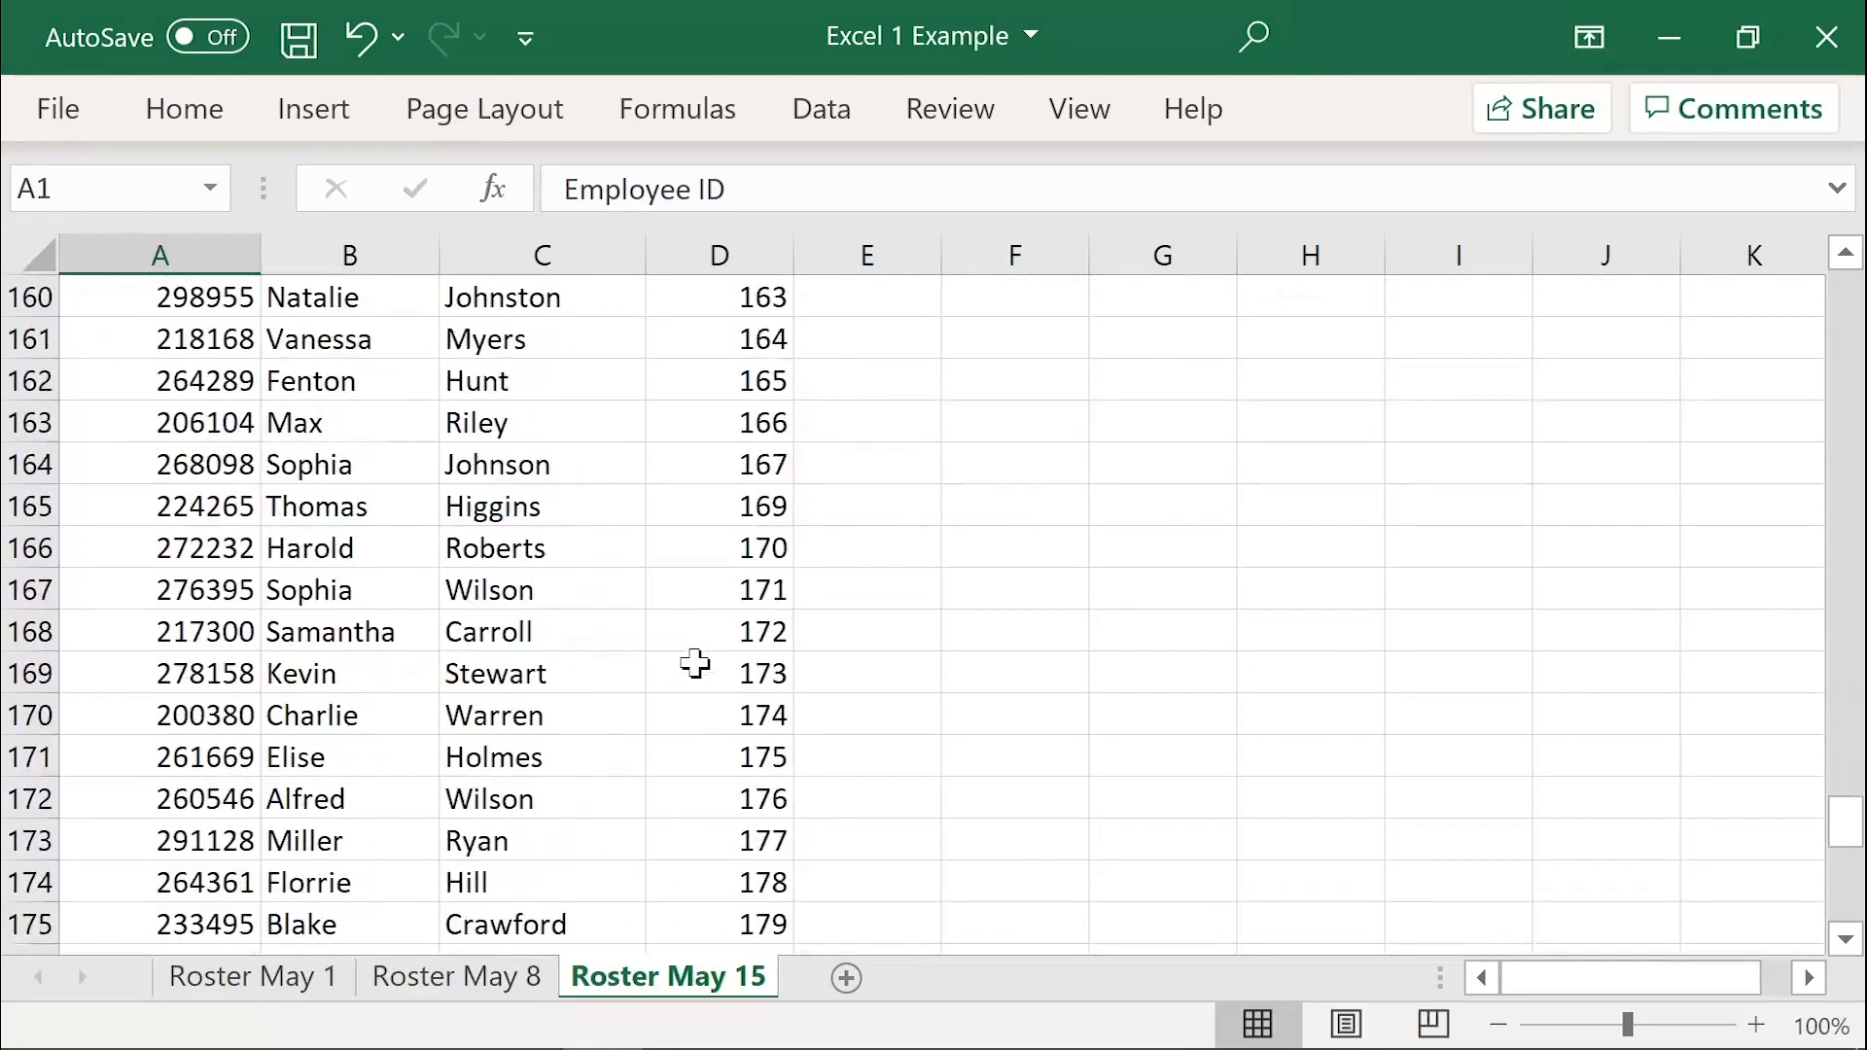
pyautogui.scroll(2, 695, 663)
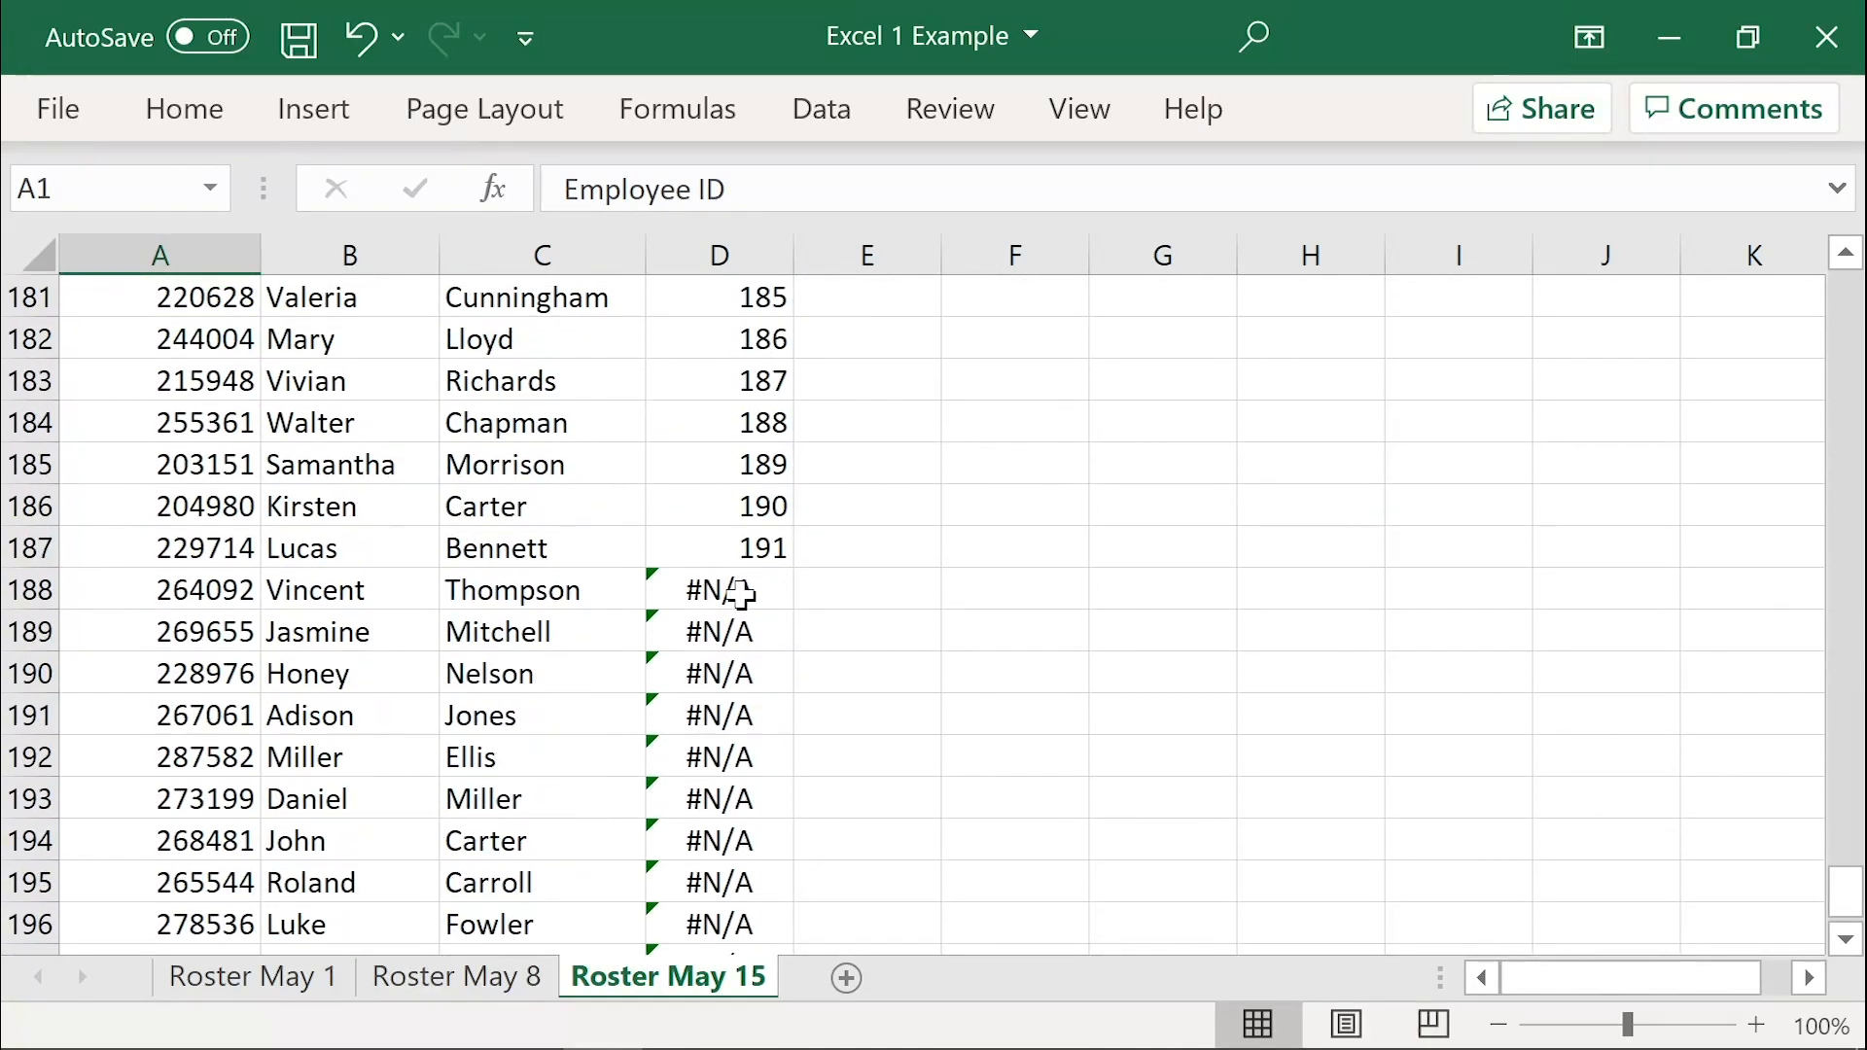
pyautogui.scroll(-1, 734, 591)
pyautogui.moveTo(733, 467); pyautogui.dragTo(146, 842)
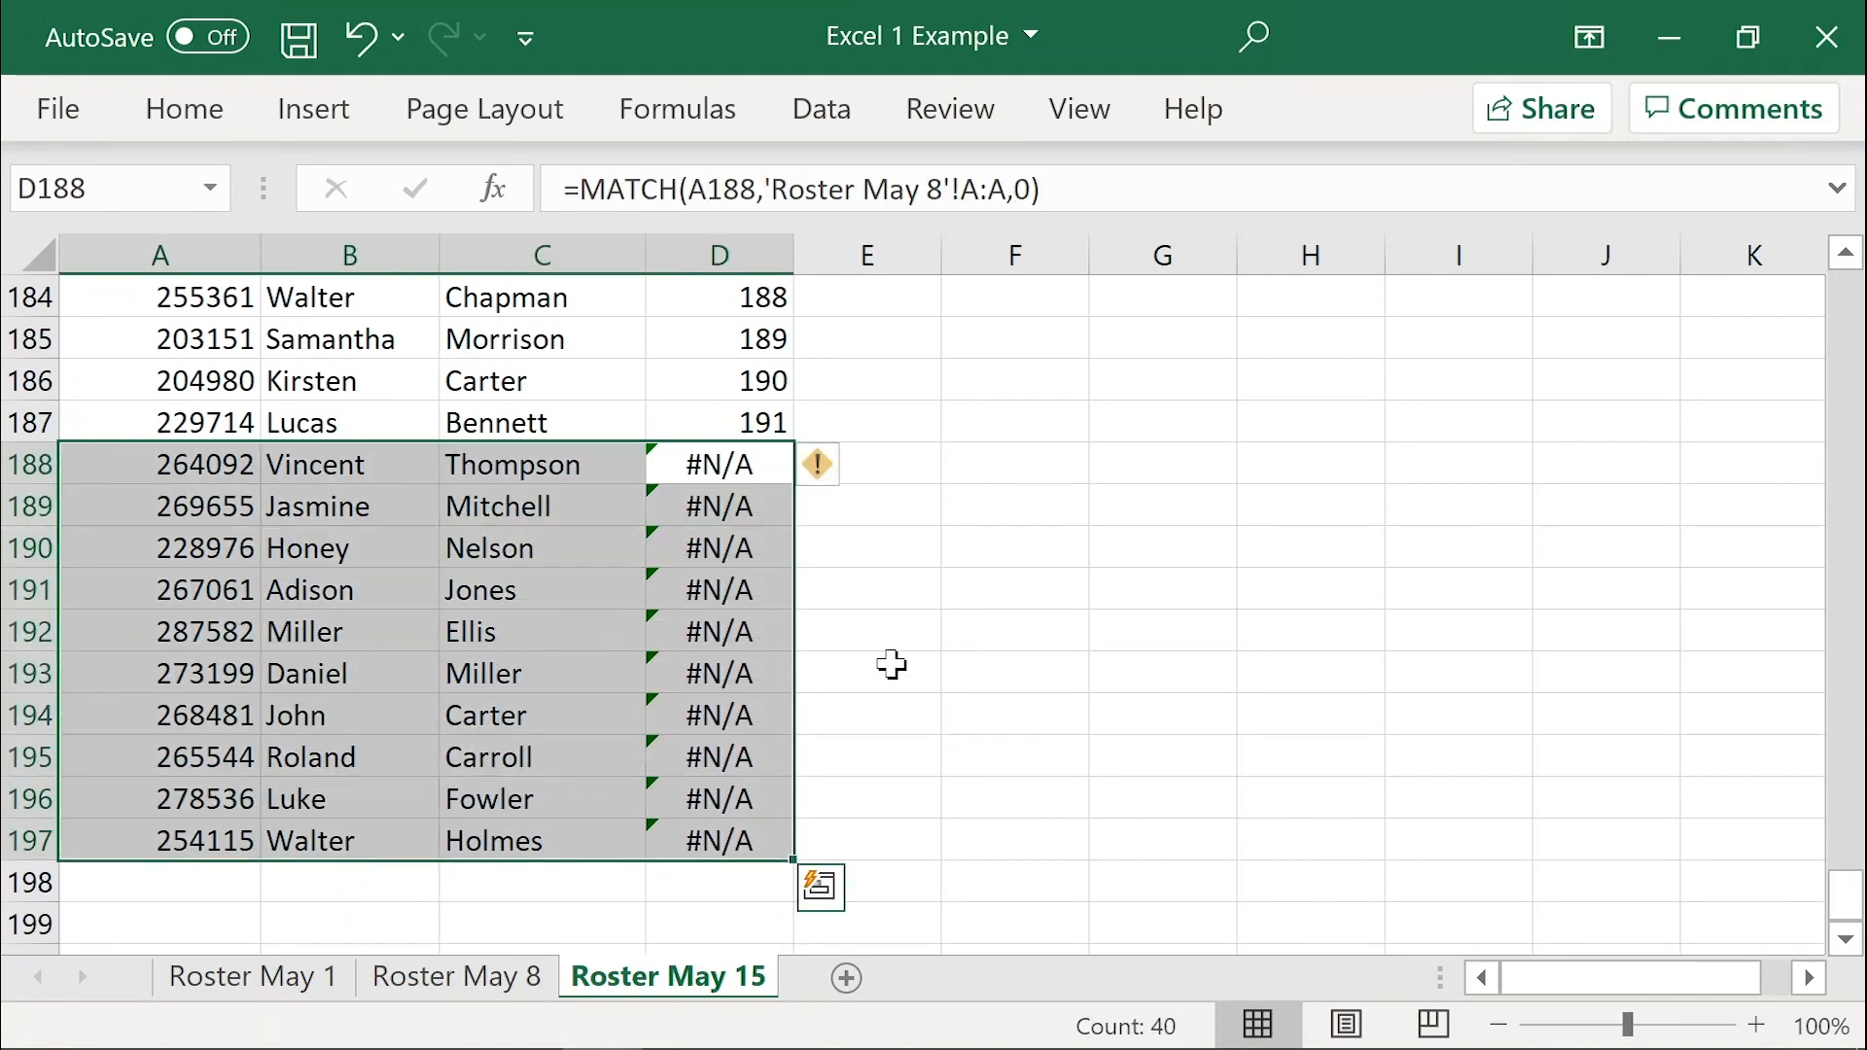
pyautogui.hotkey('ctrl', 'Home')
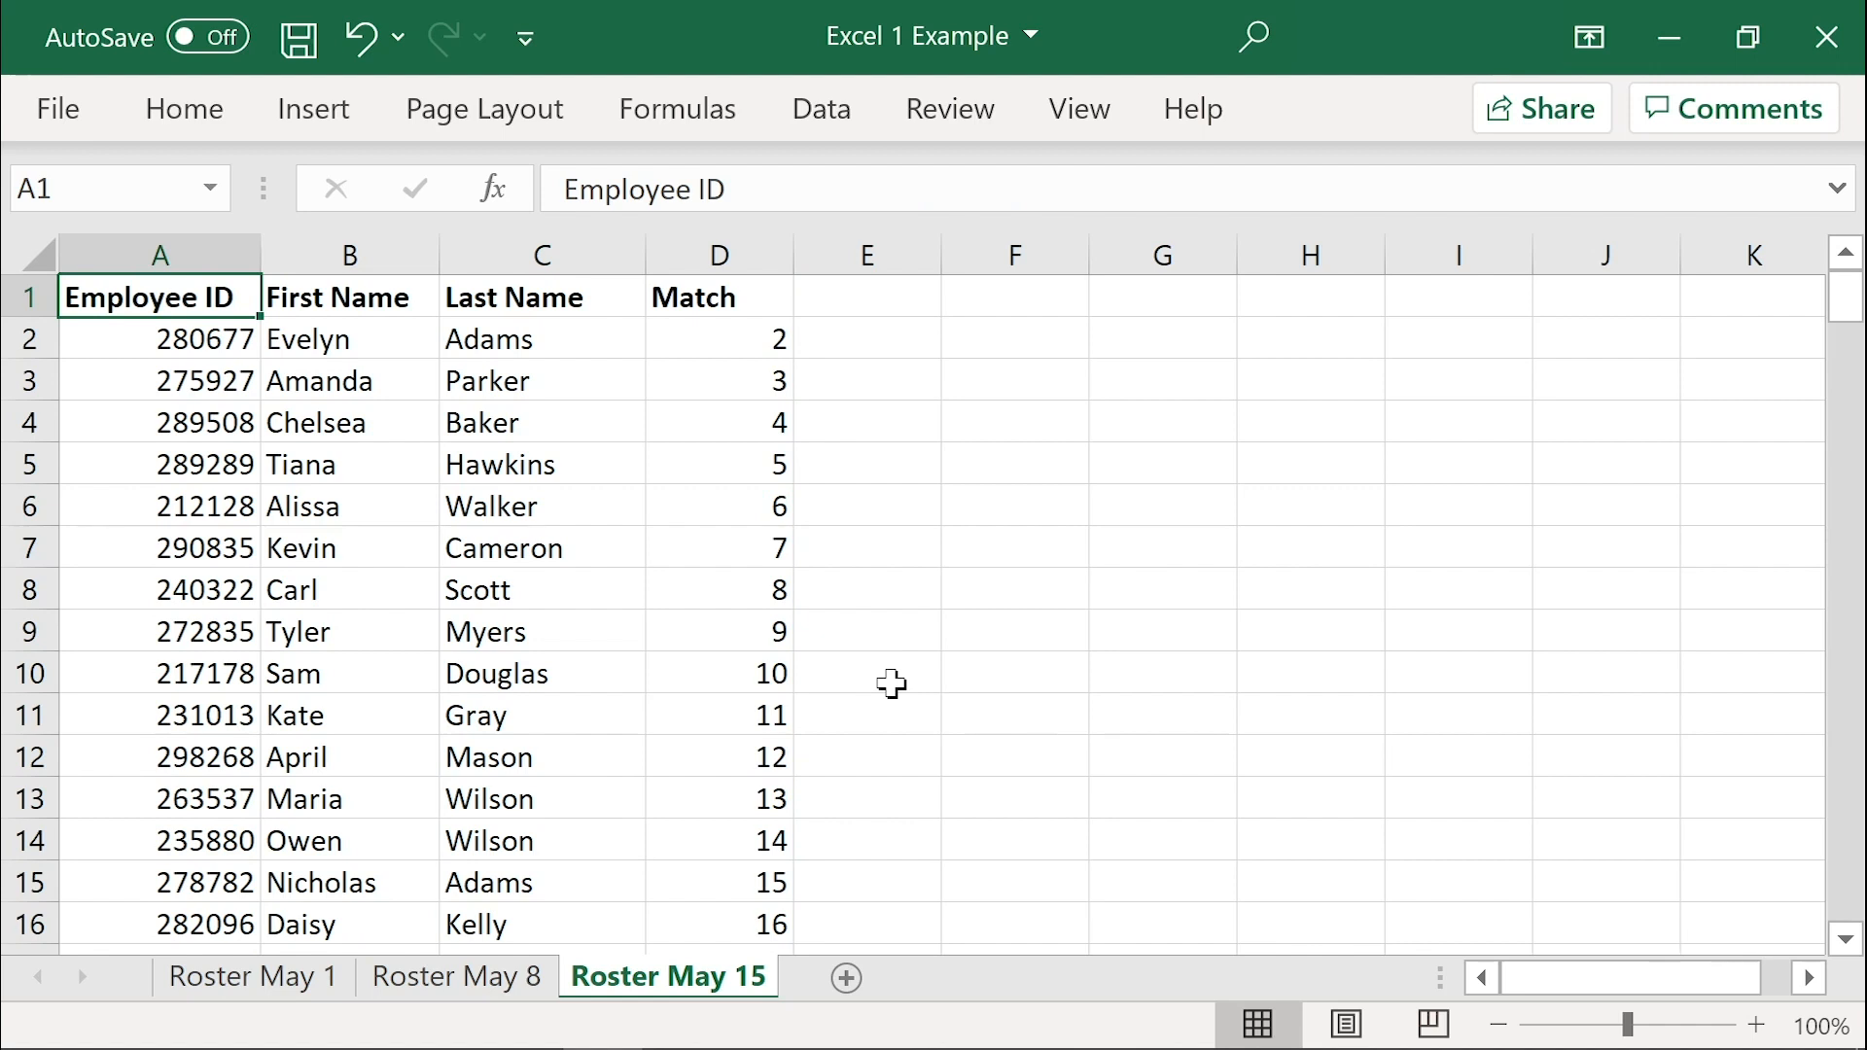
pyautogui.click(744, 232)
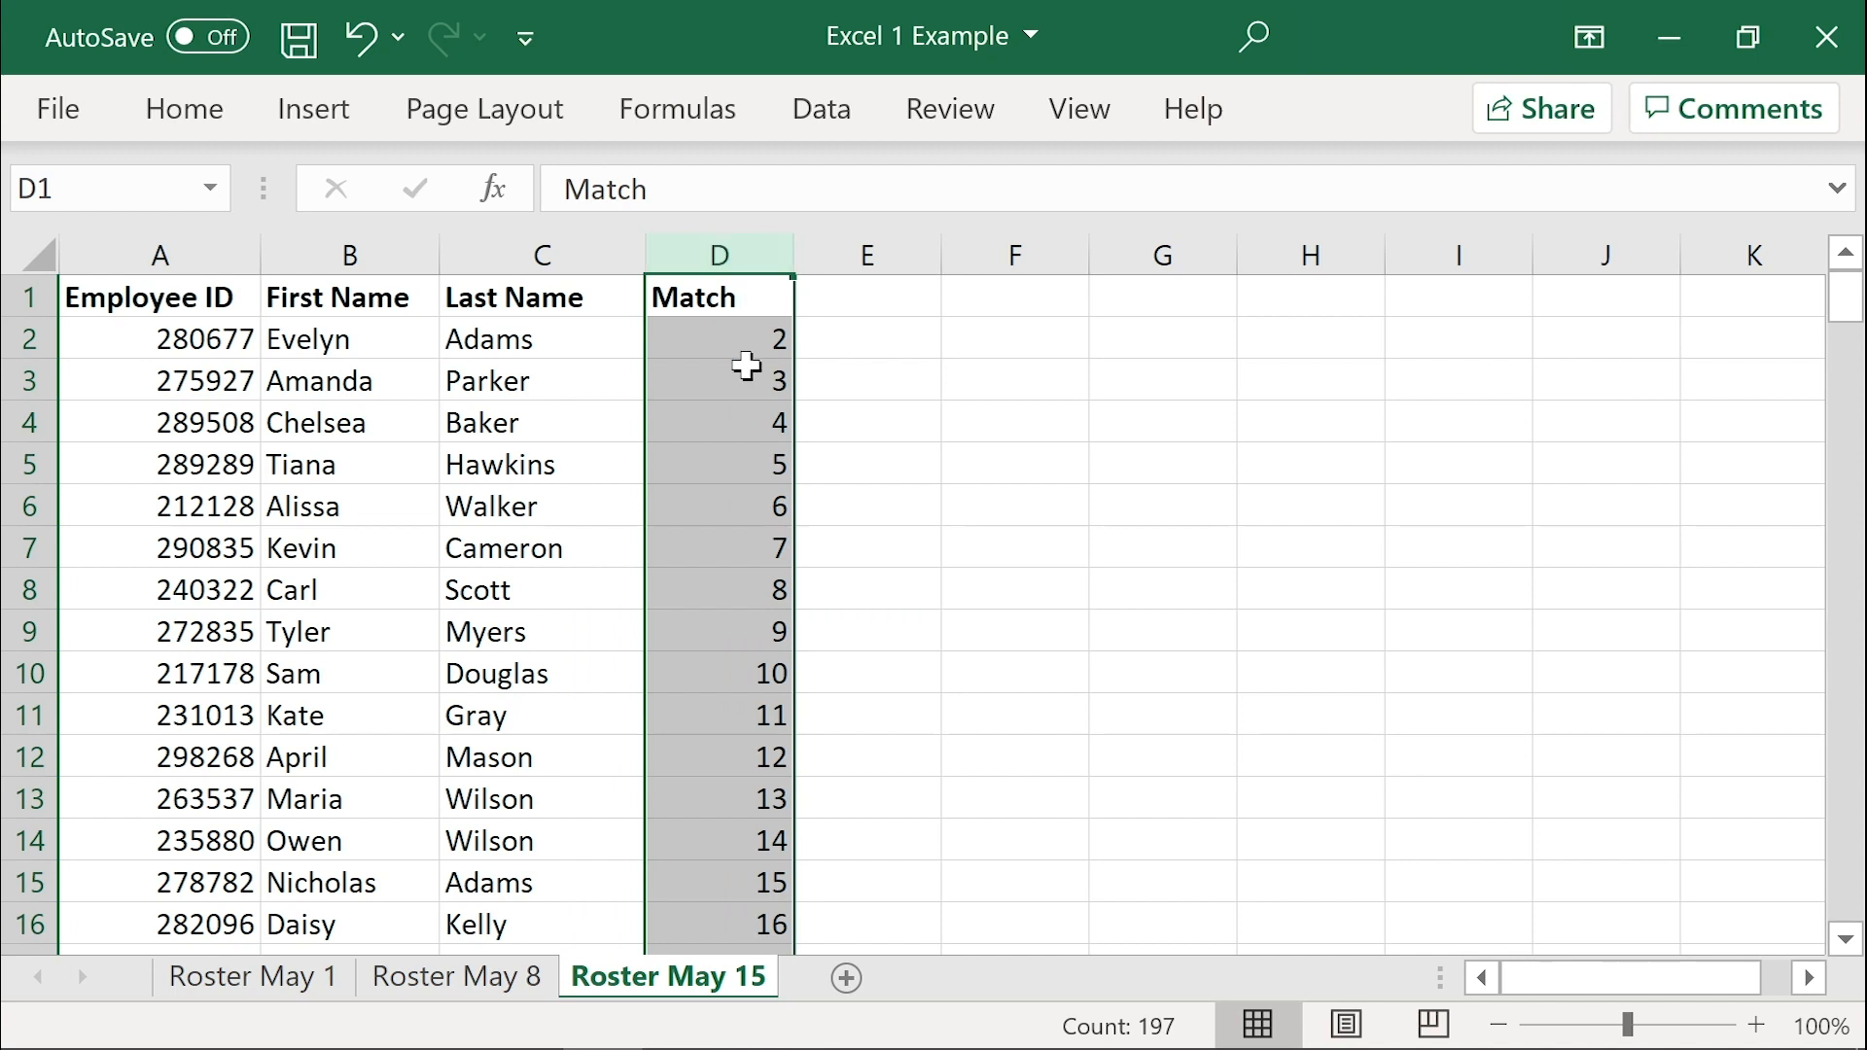
# Step: Add the header "Match" in cell D1 of the Roster May 8 sheet
pyautogui.click(450, 978)
pyautogui.click(685, 284)
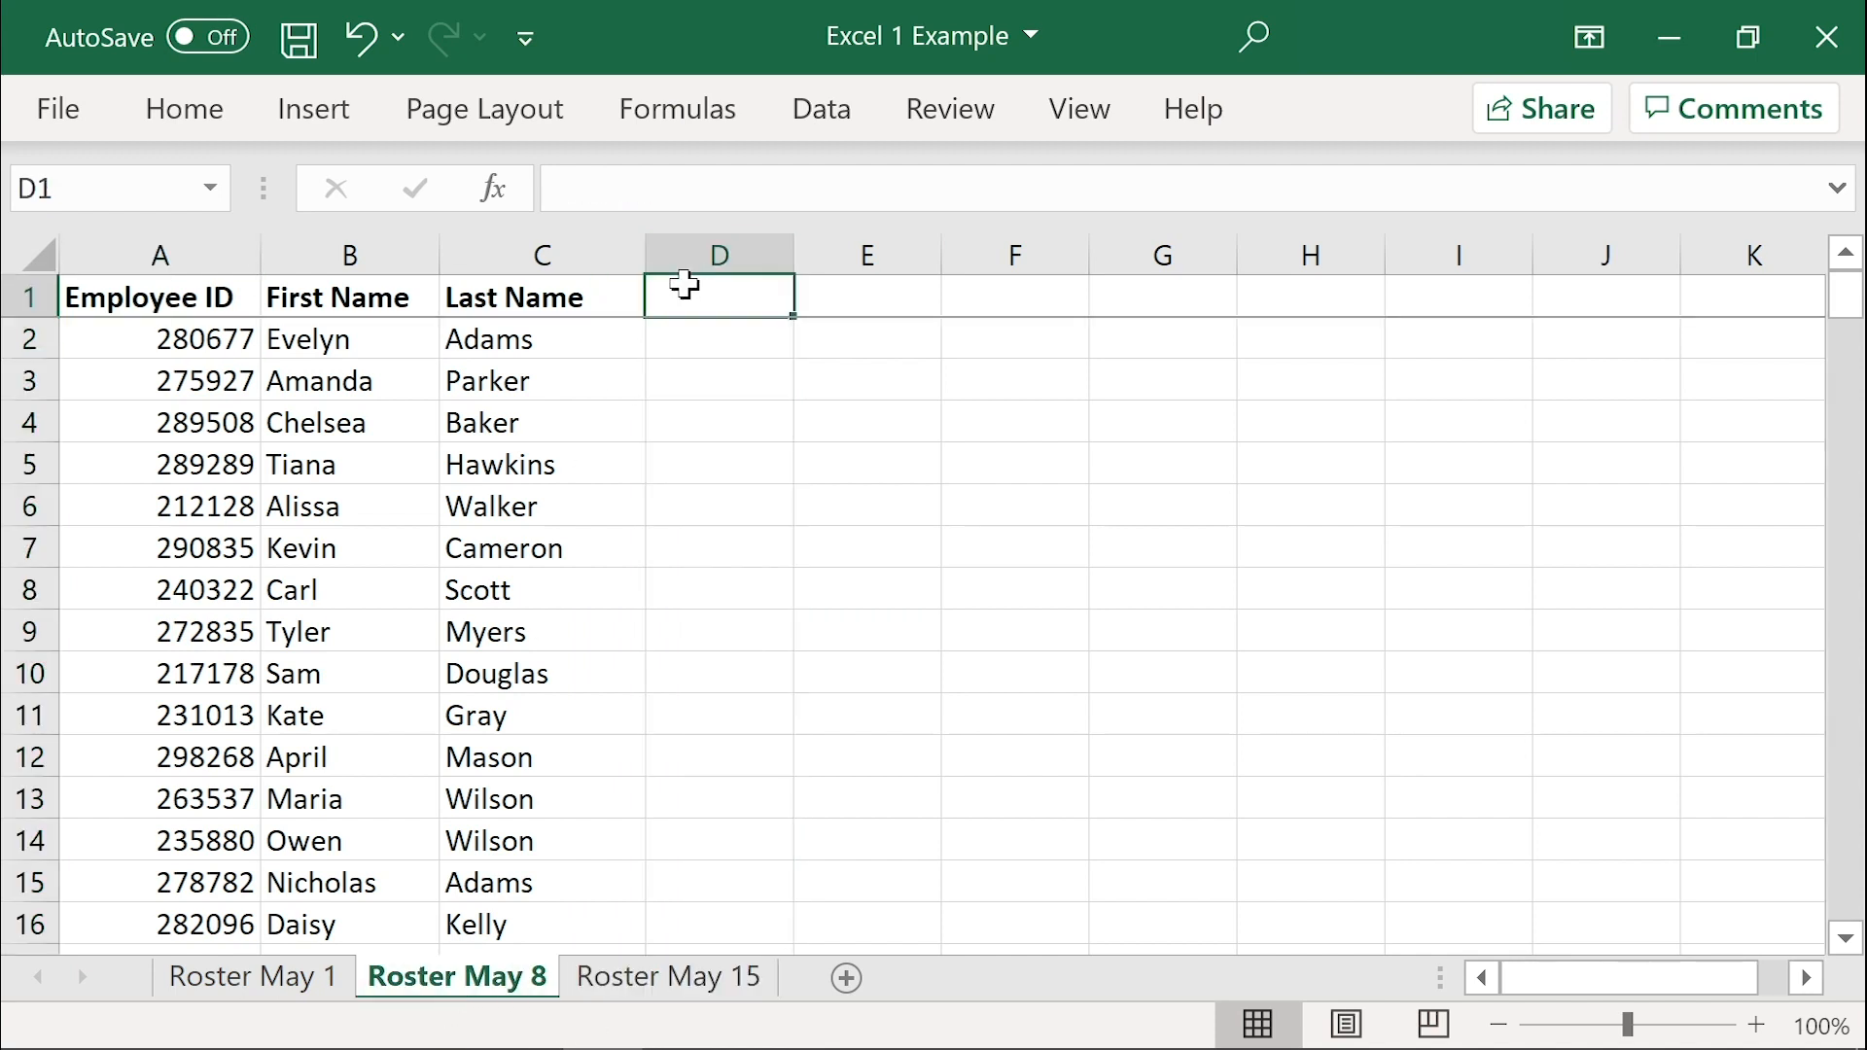
pyautogui.write('Match')
pyautogui.press('Return')
# Step: Enter =MATCH(A2,'Roster May 15'!A:A,0) in D2 to look up the employee ID in the May 15 roster
pyautogui.write('=MATCH(')
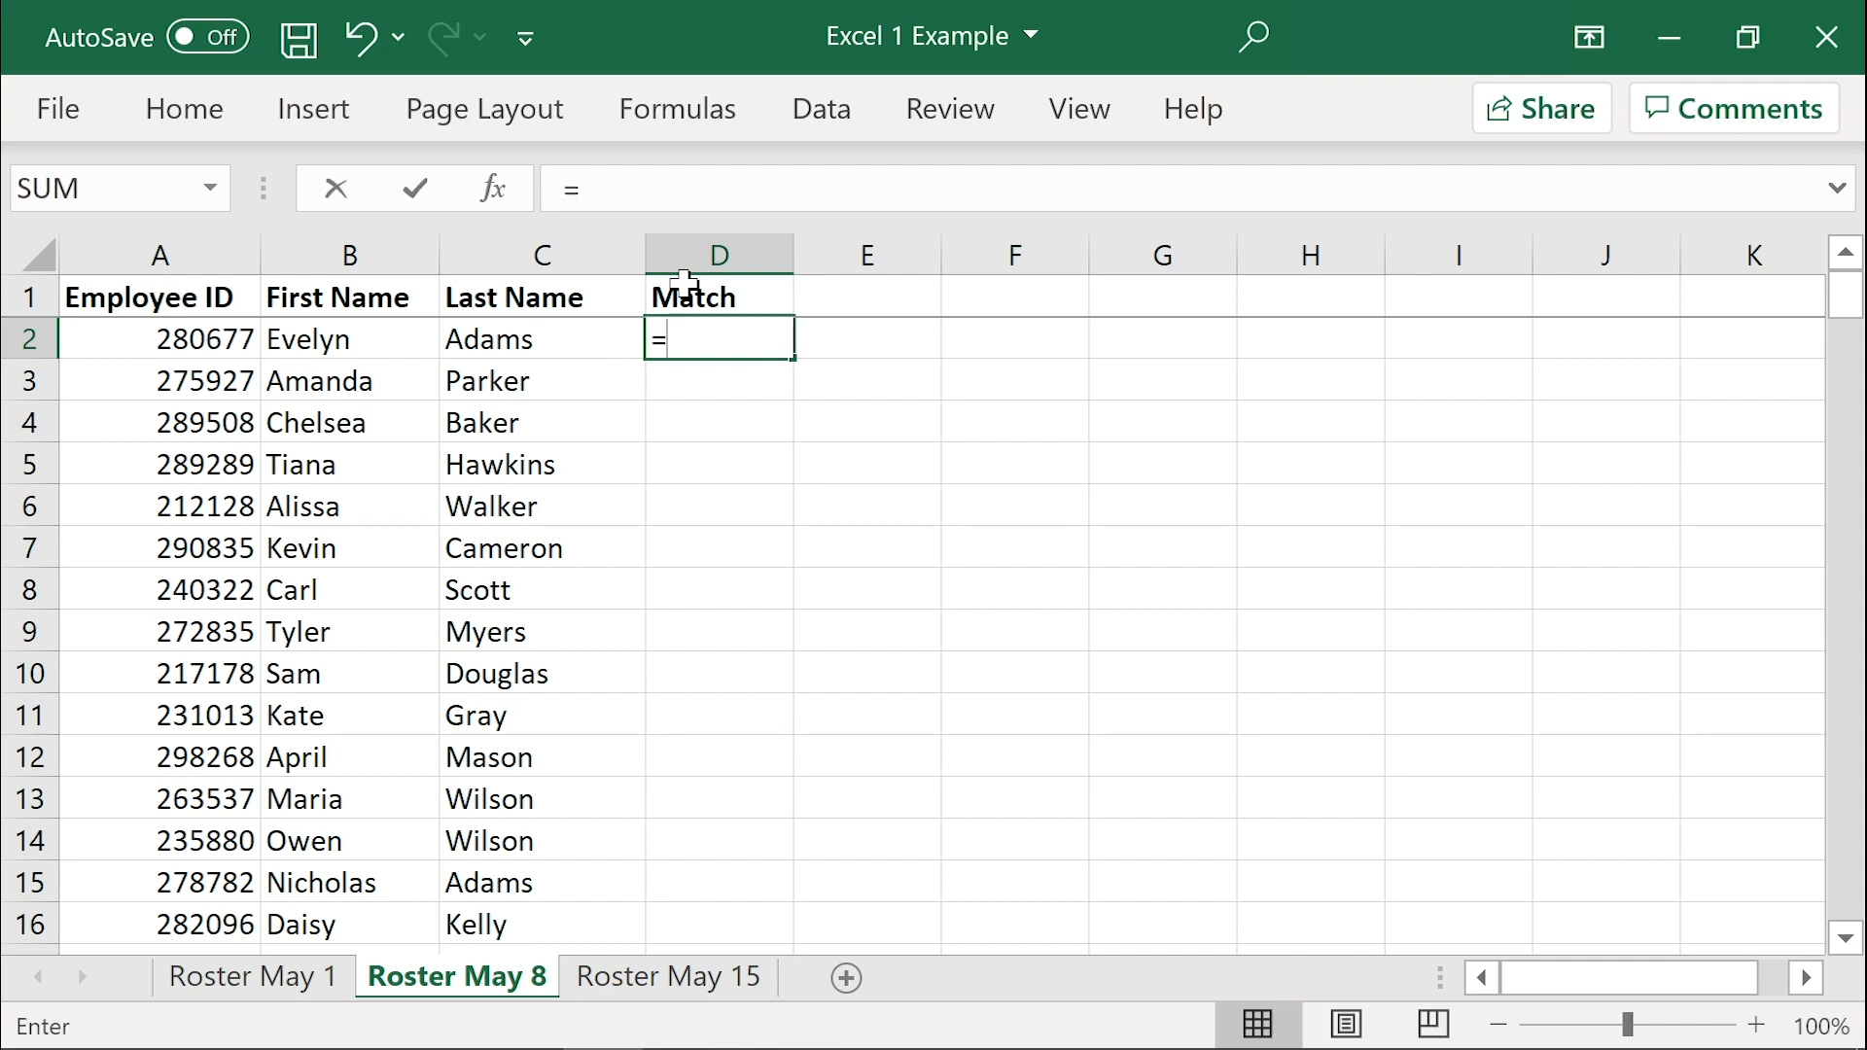
pyautogui.click(257, 347)
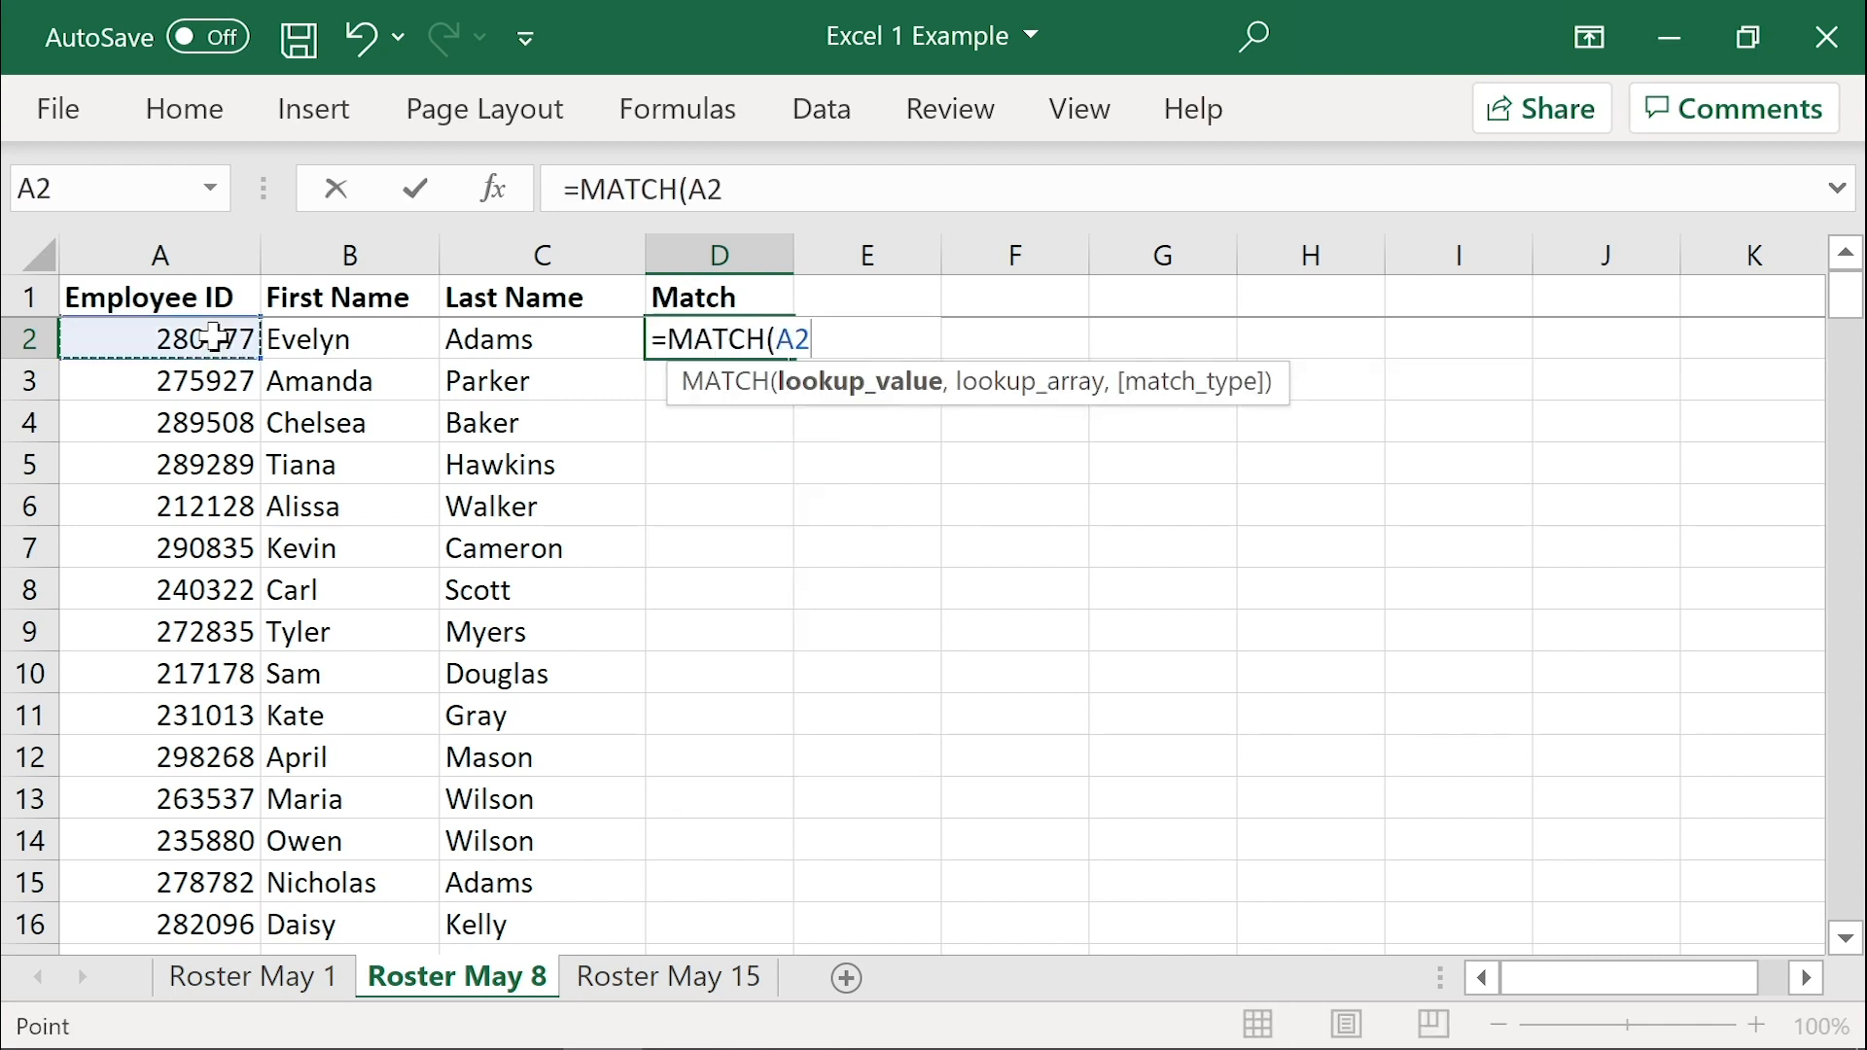
pyautogui.write(',')
pyautogui.click(671, 980)
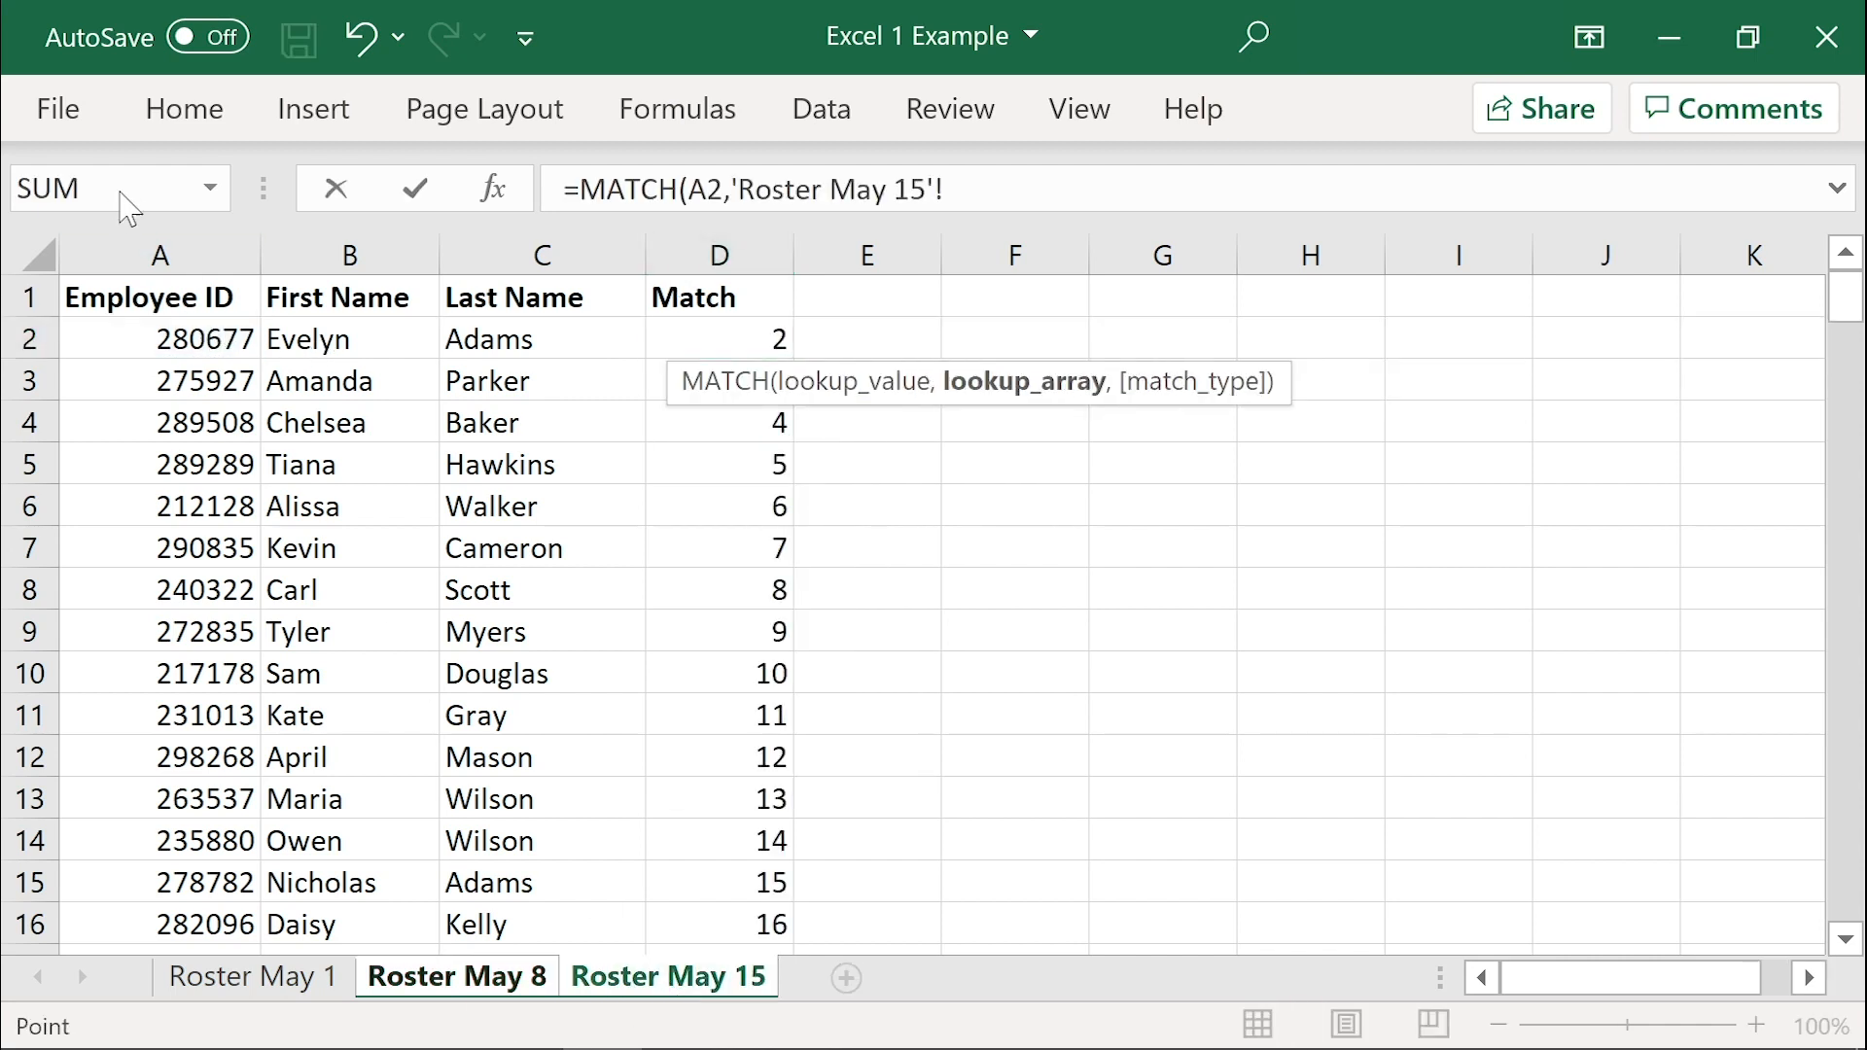
pyautogui.click(153, 256)
pyautogui.write(',0')
pyautogui.press('Return')
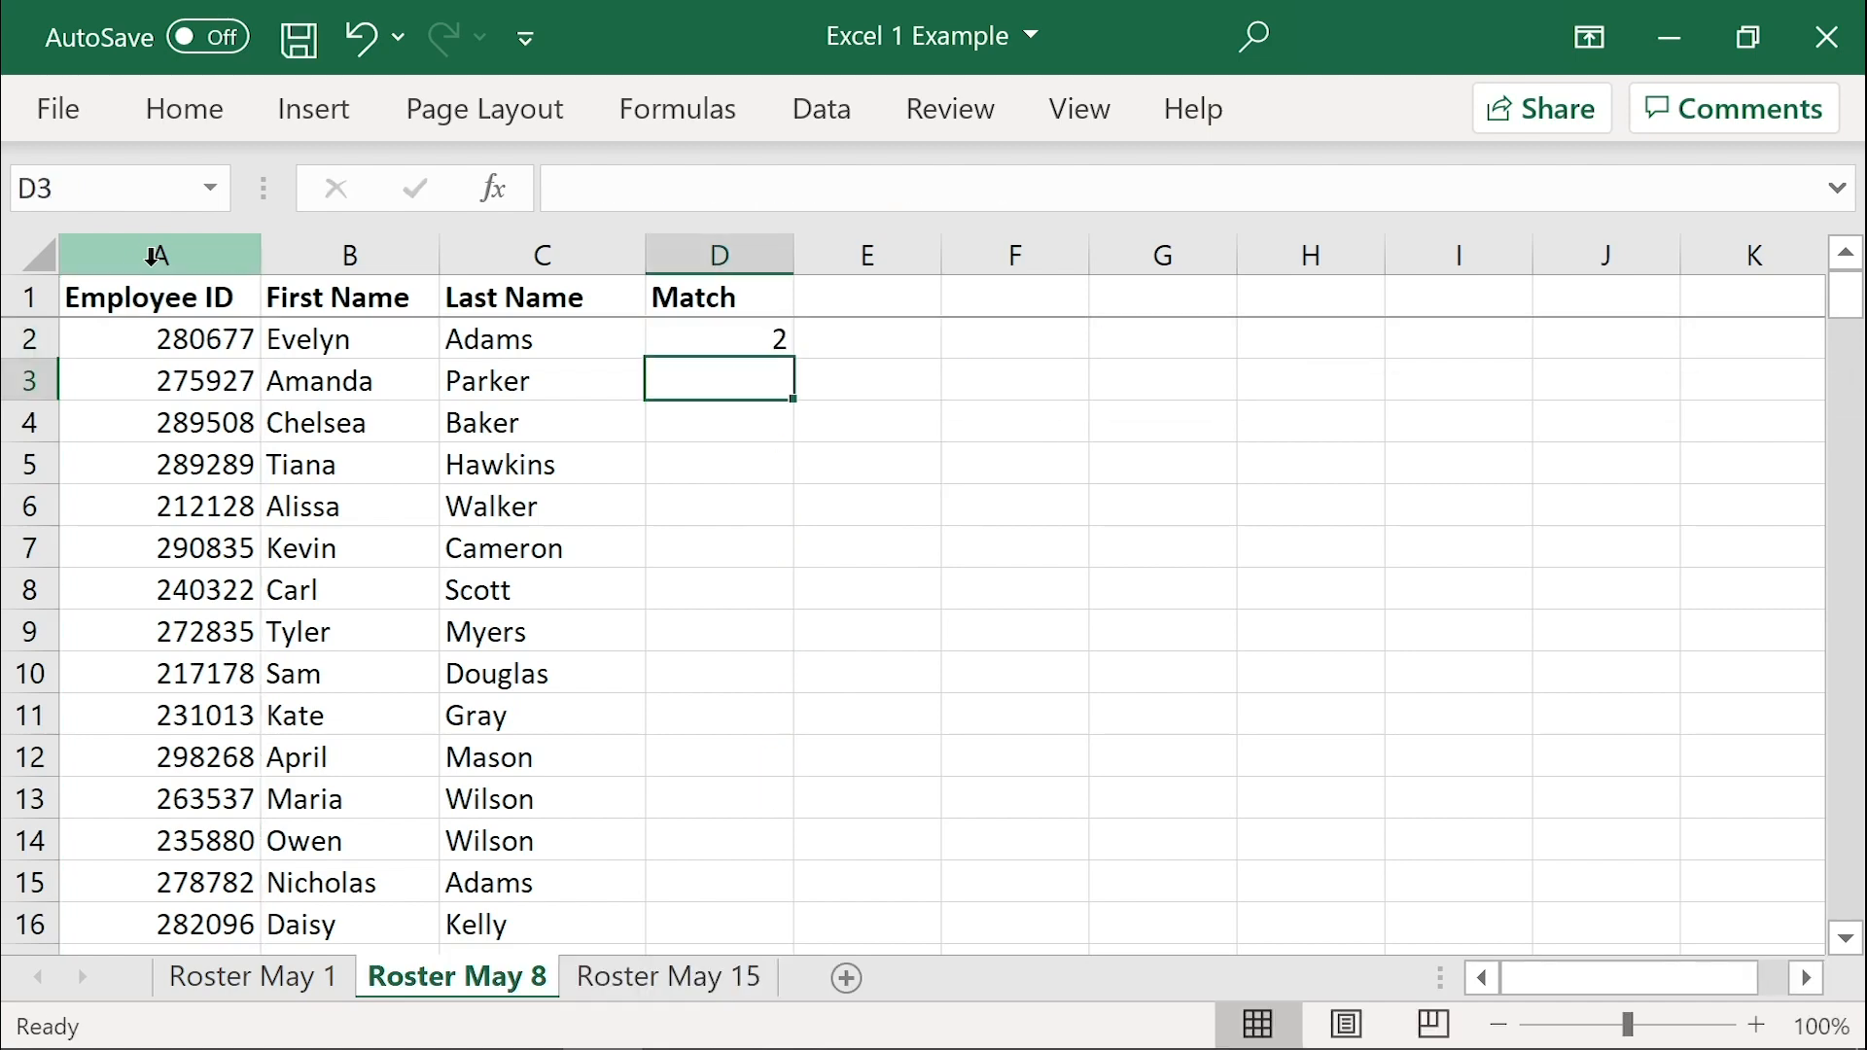
# Step: Fill the MATCH formula from D2 down to the roster's last row, D191
pyautogui.press('Left')
pyautogui.hotkey('ctrl', 'Down')
pyautogui.press('Right')
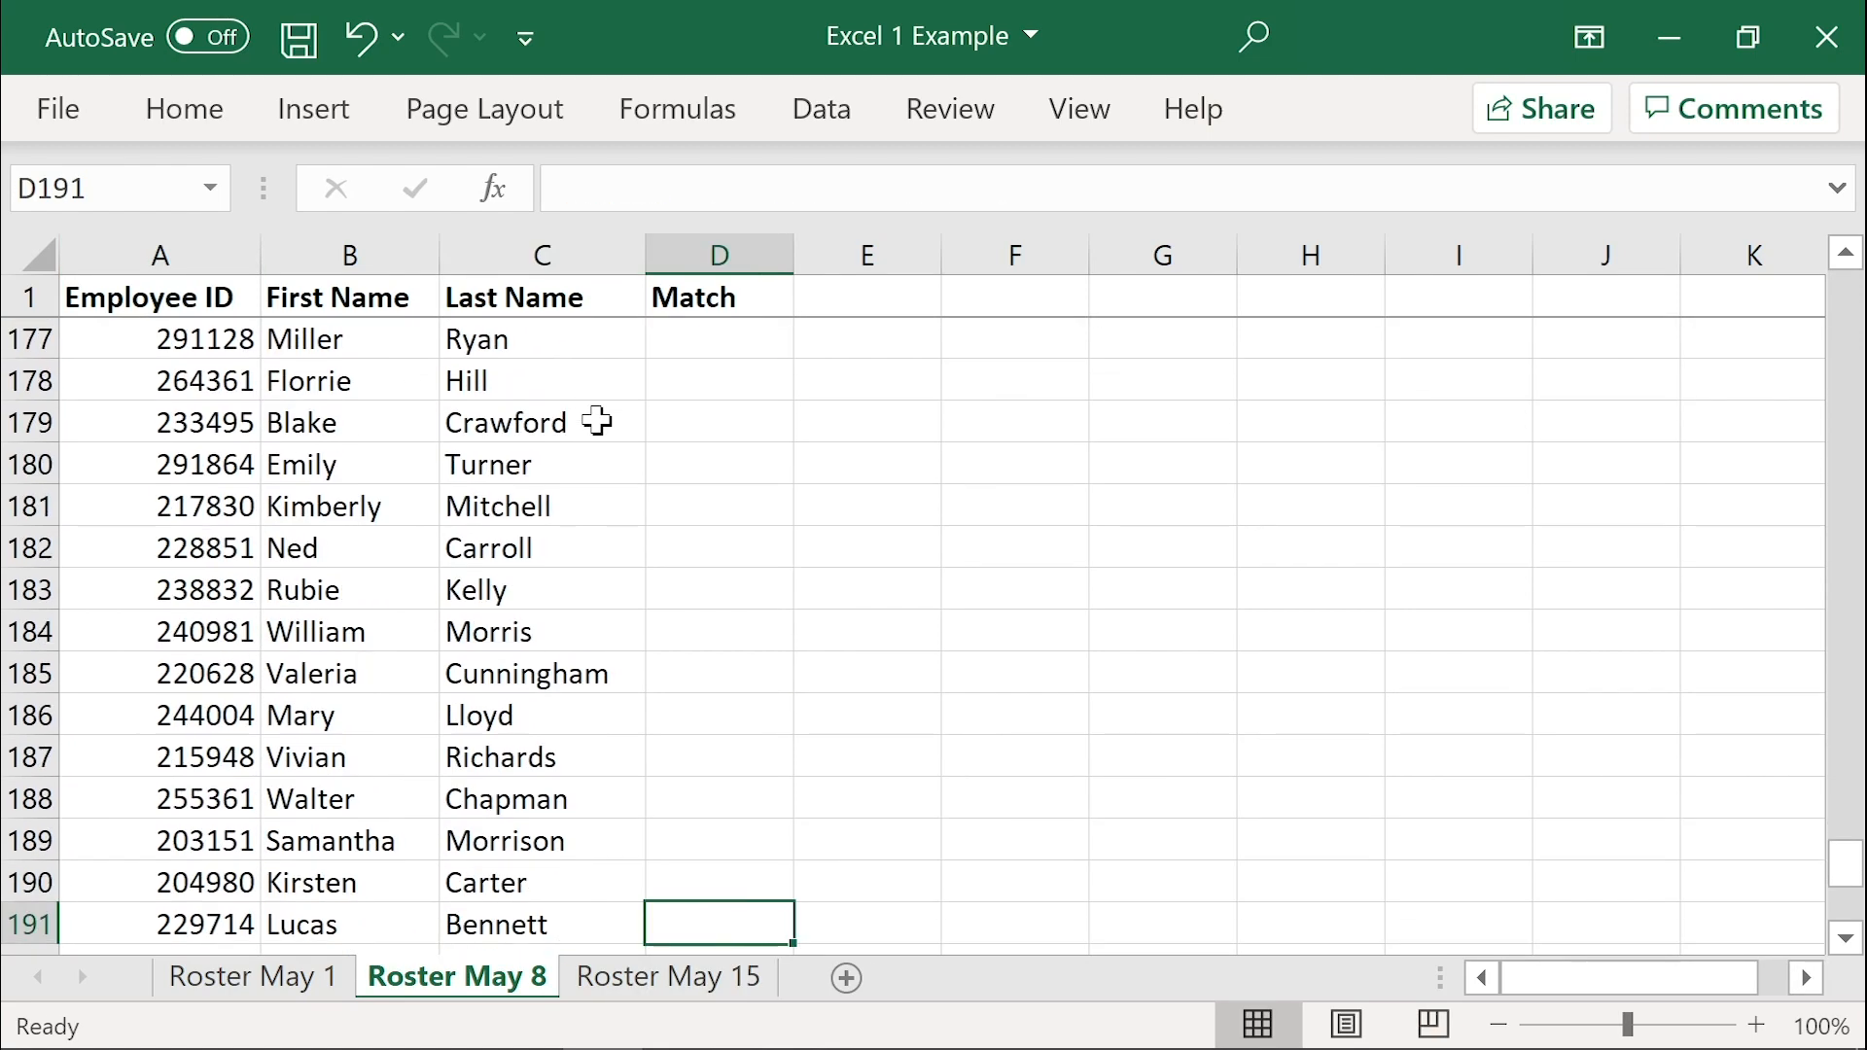
pyautogui.hotkey('ctrl', 'shift', 'Up')
pyautogui.hotkey('ctrl', 'd')
# Step: Check the Match column on Roster May 8 for employees missing from the May 15 roster
pyautogui.scroll(-9, 748, 630)
pyautogui.scroll(6, 749, 630)
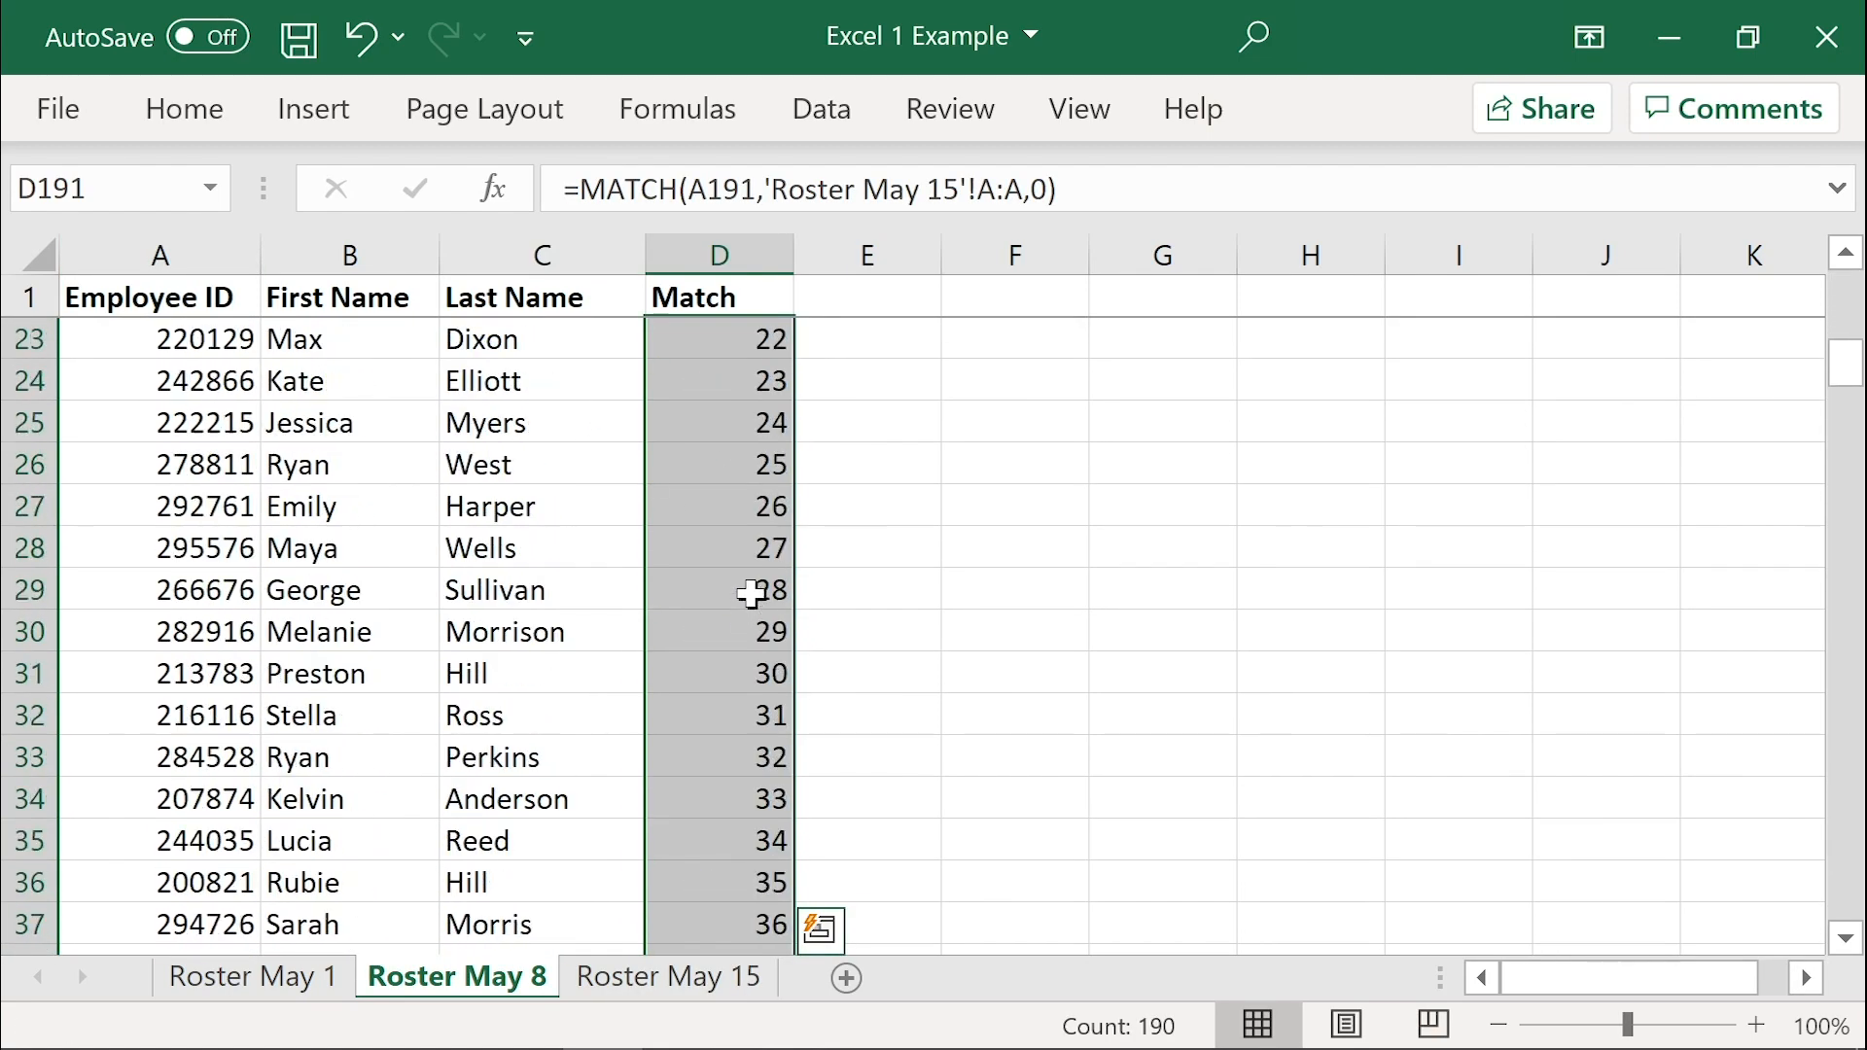
pyautogui.click(747, 754)
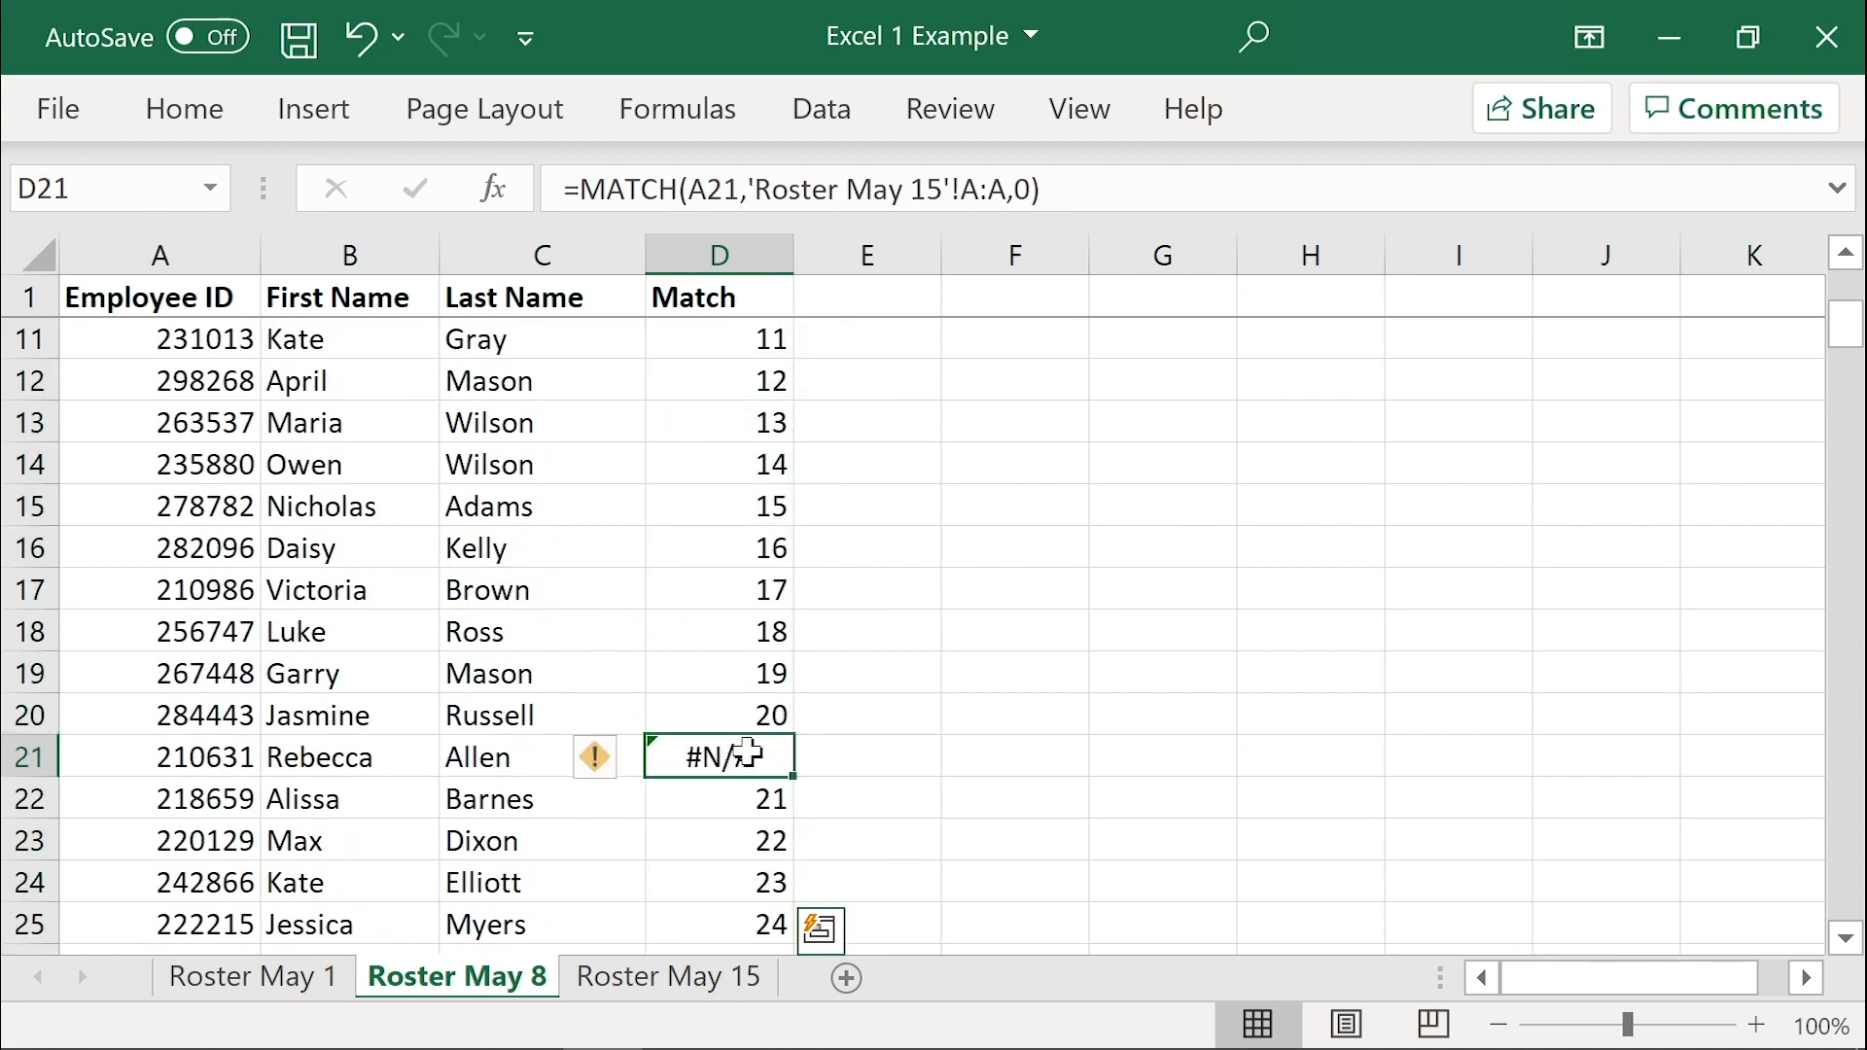
pyautogui.keyDown('shift'); pyautogui.click(195, 758); pyautogui.keyUp('shift')
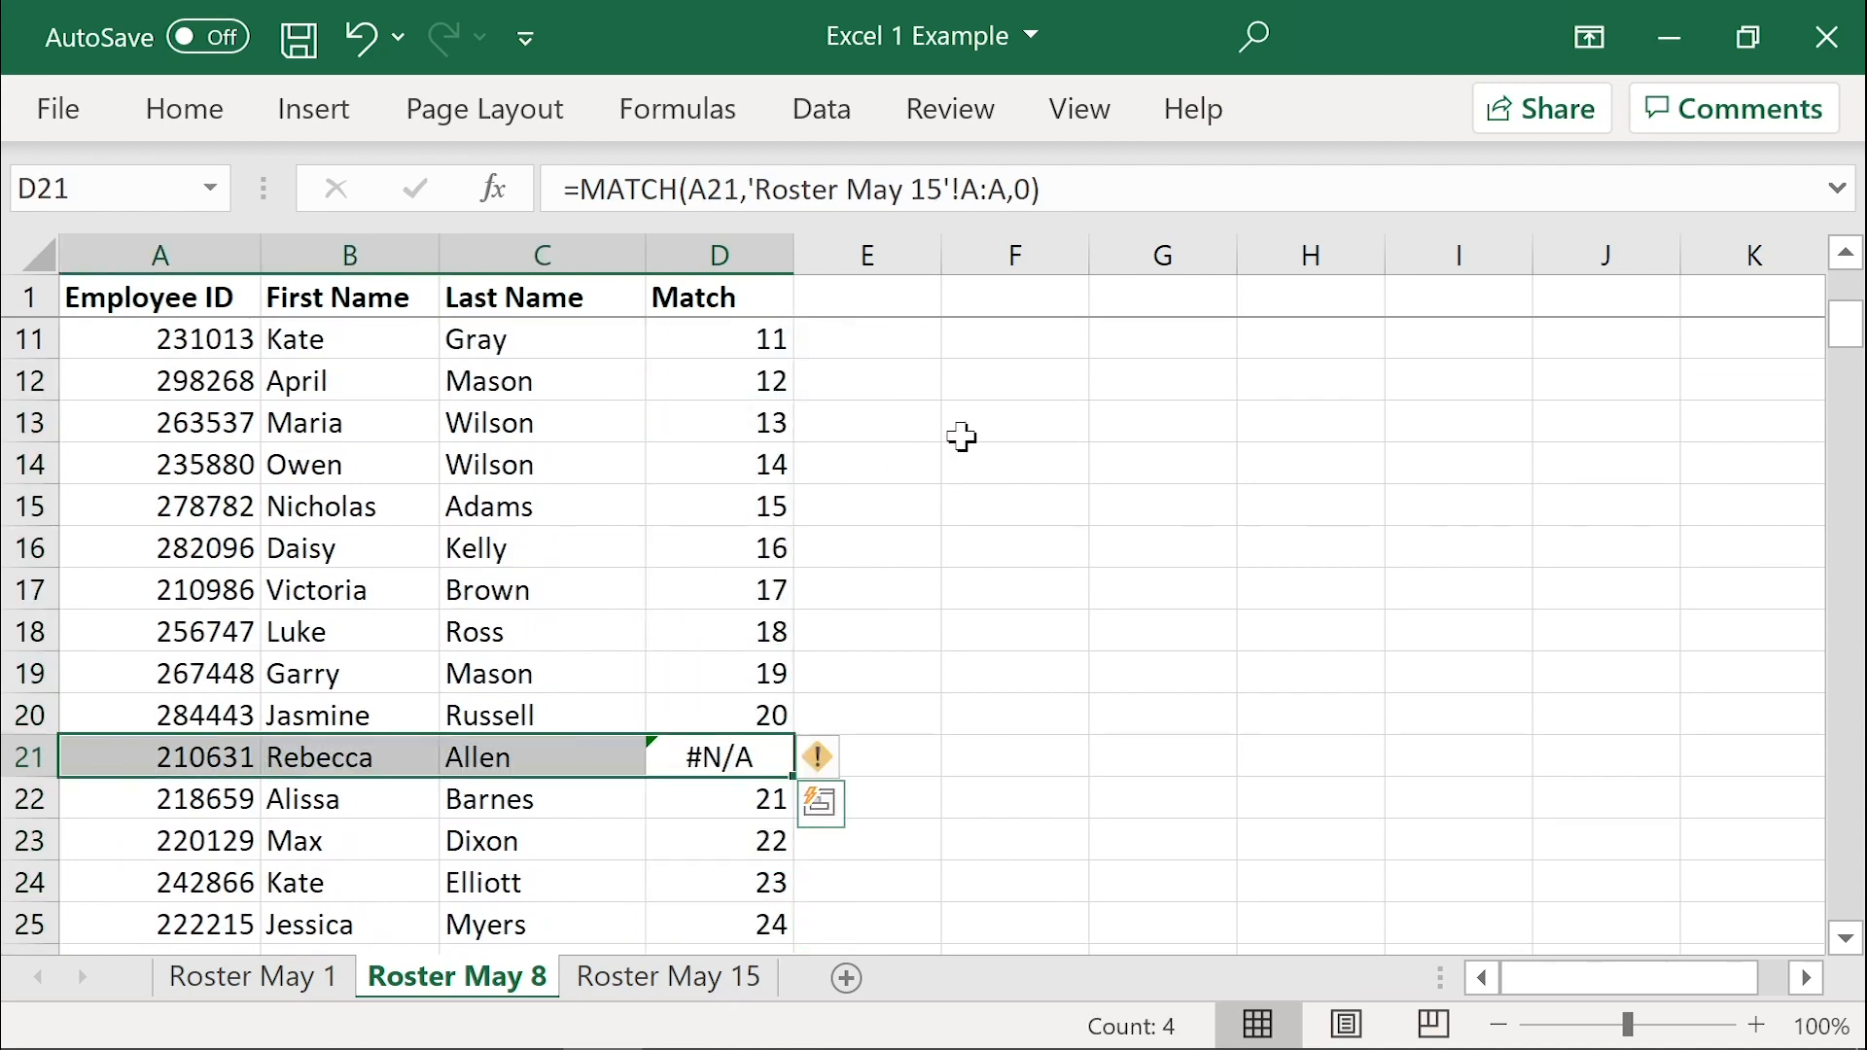
pyautogui.hotkey('ctrl', 'Home')
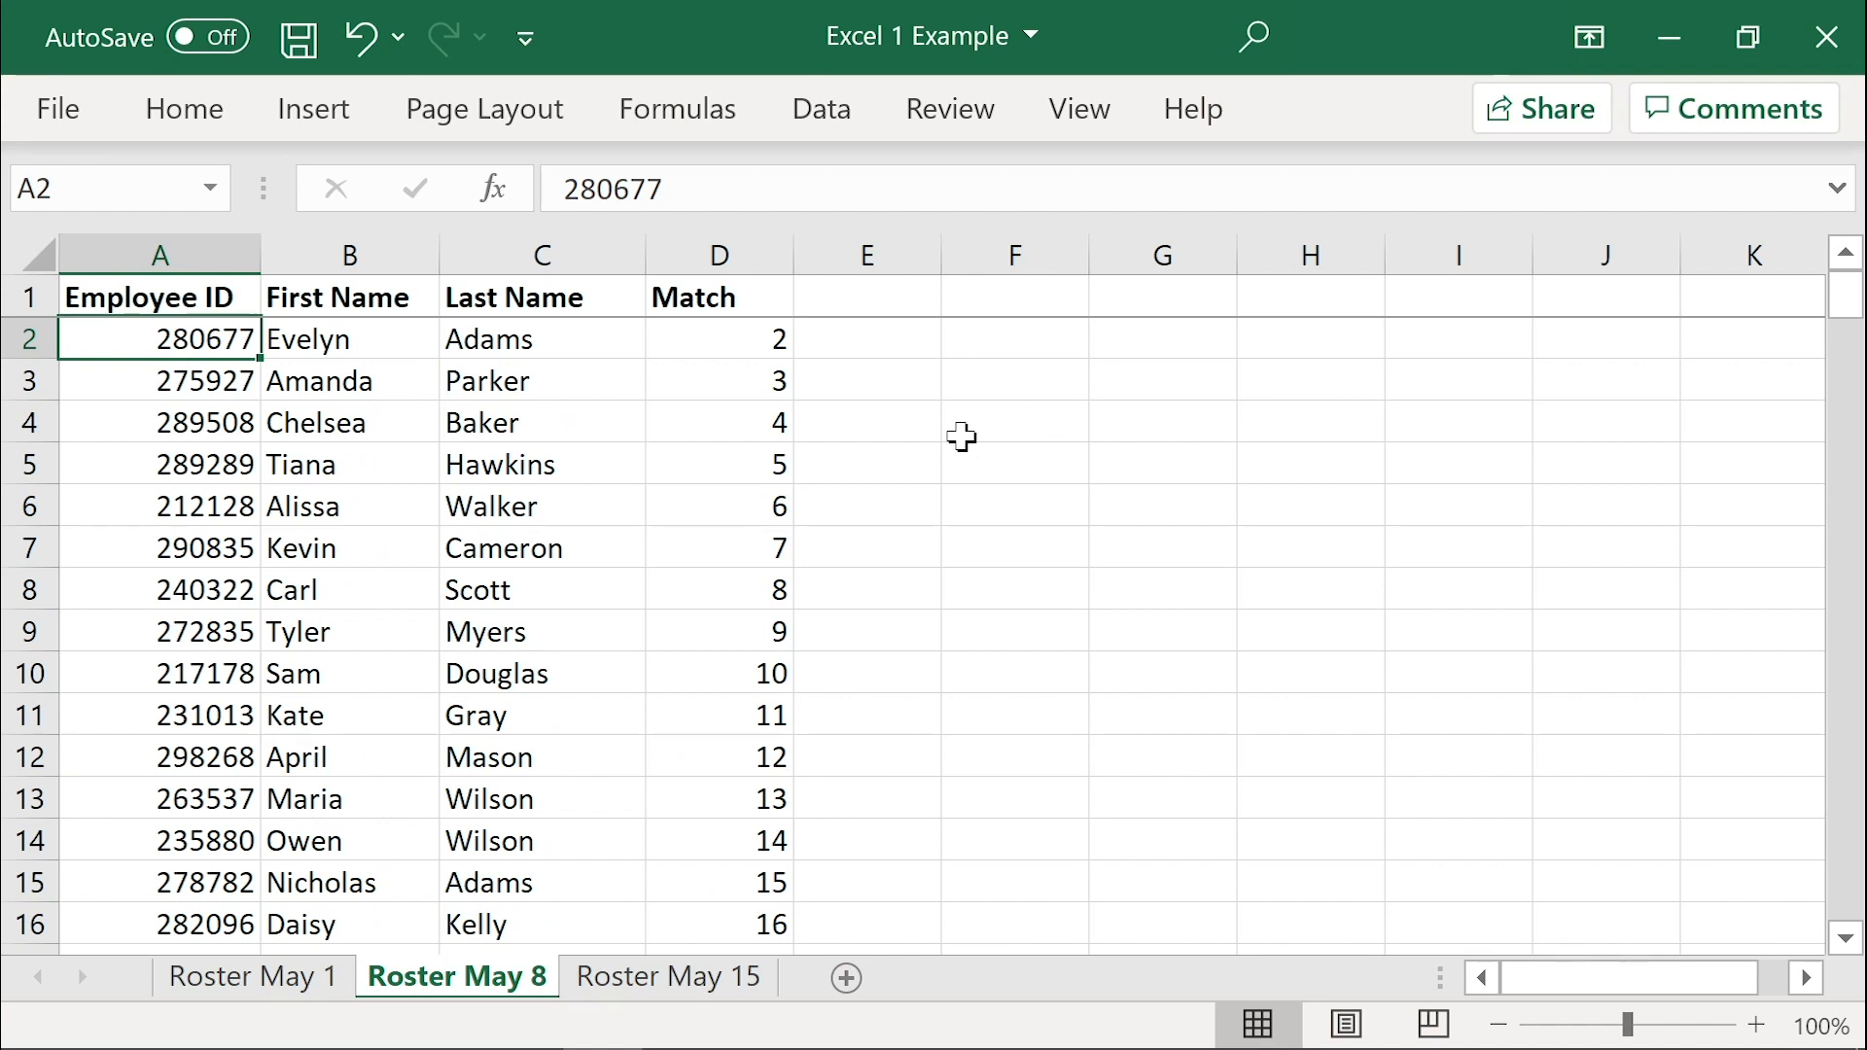
# Step: Clear the Match column D on both the Roster May 8 and Roster May 15 sheets
pyautogui.click(709, 252)
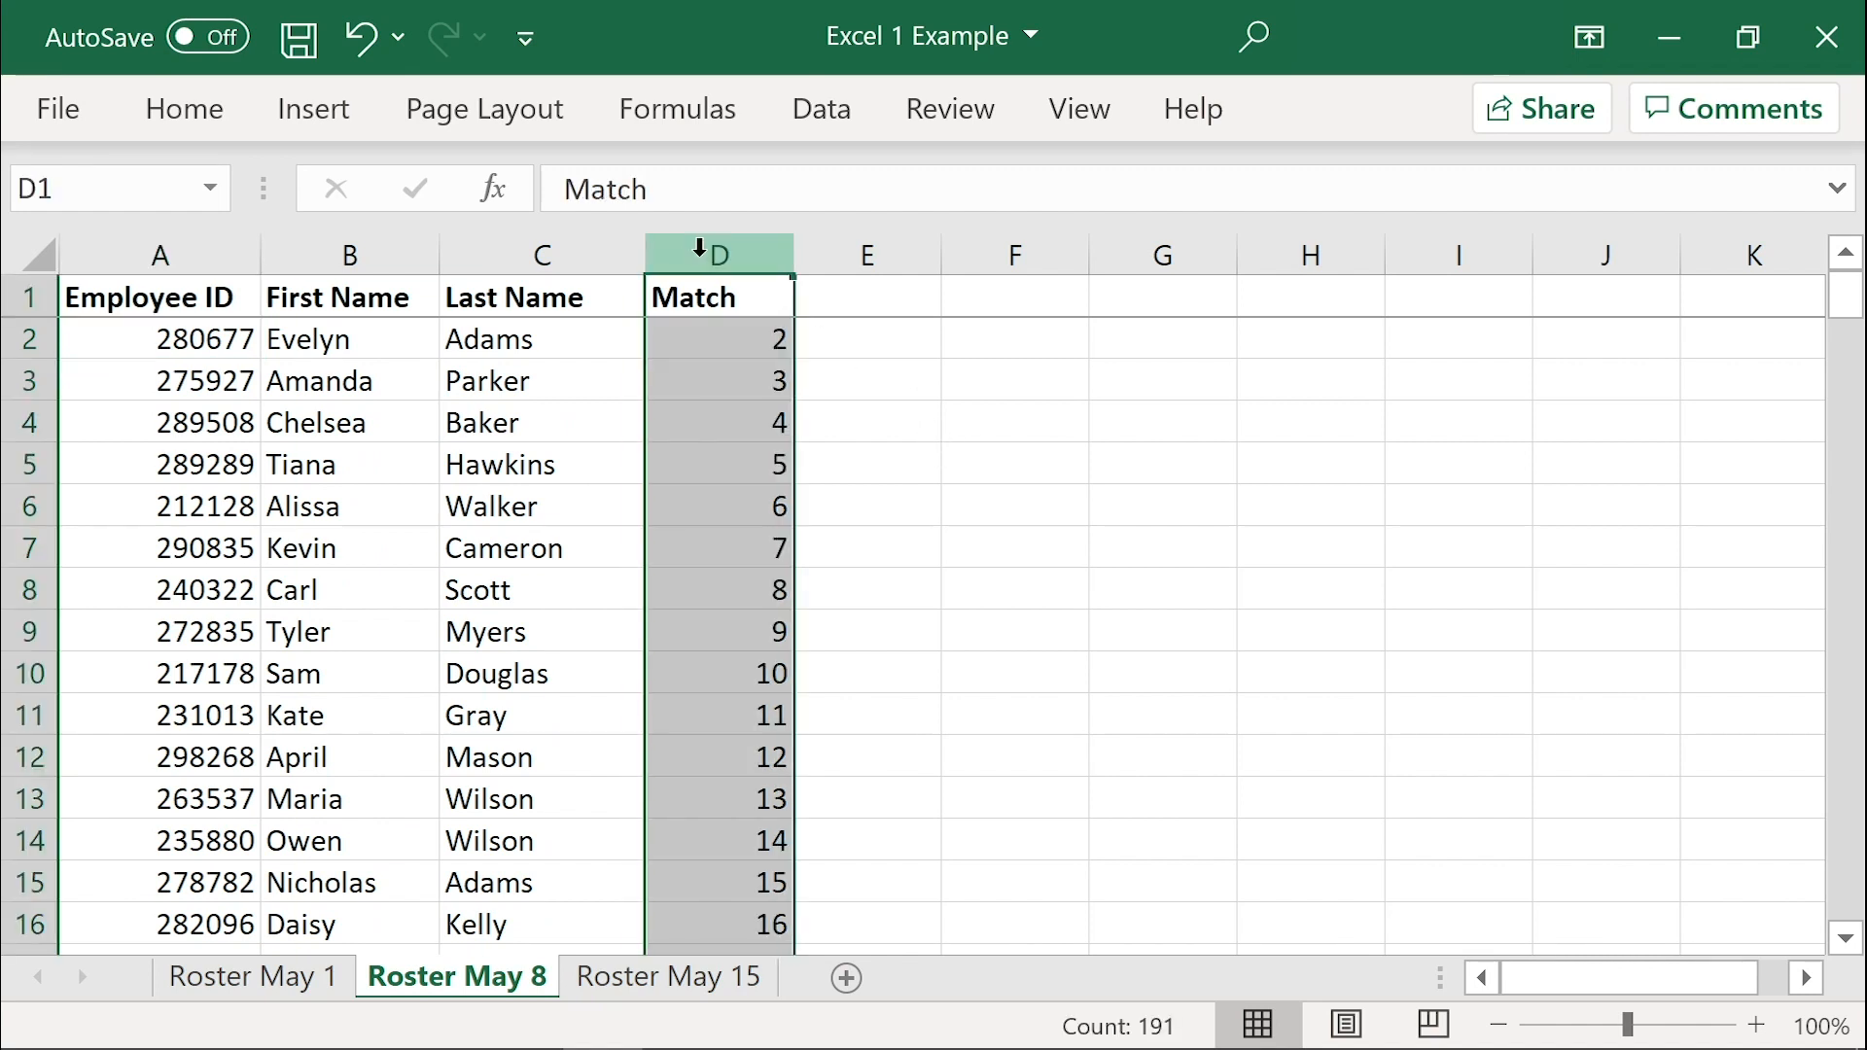
pyautogui.press('Delete')
pyautogui.click(696, 978)
pyautogui.click(738, 238)
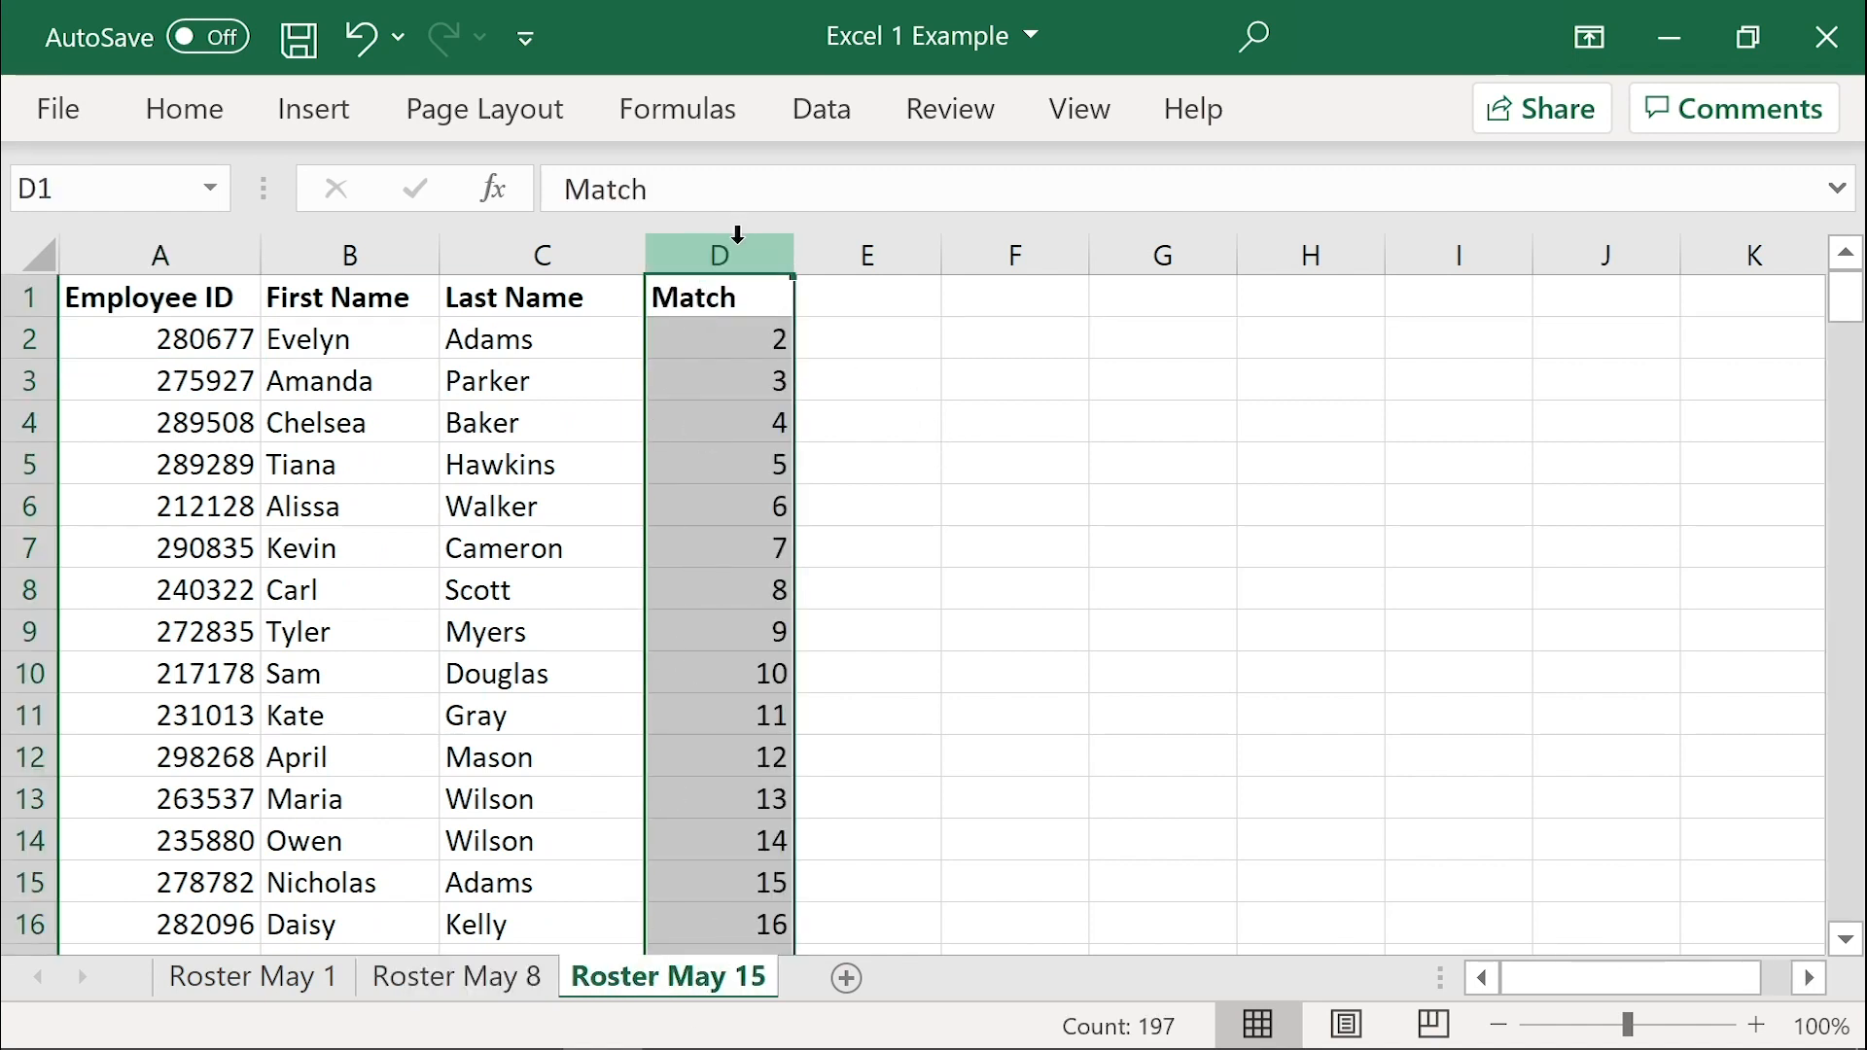
pyautogui.press('Delete')
pyautogui.hotkey('ctrl', 'Home')
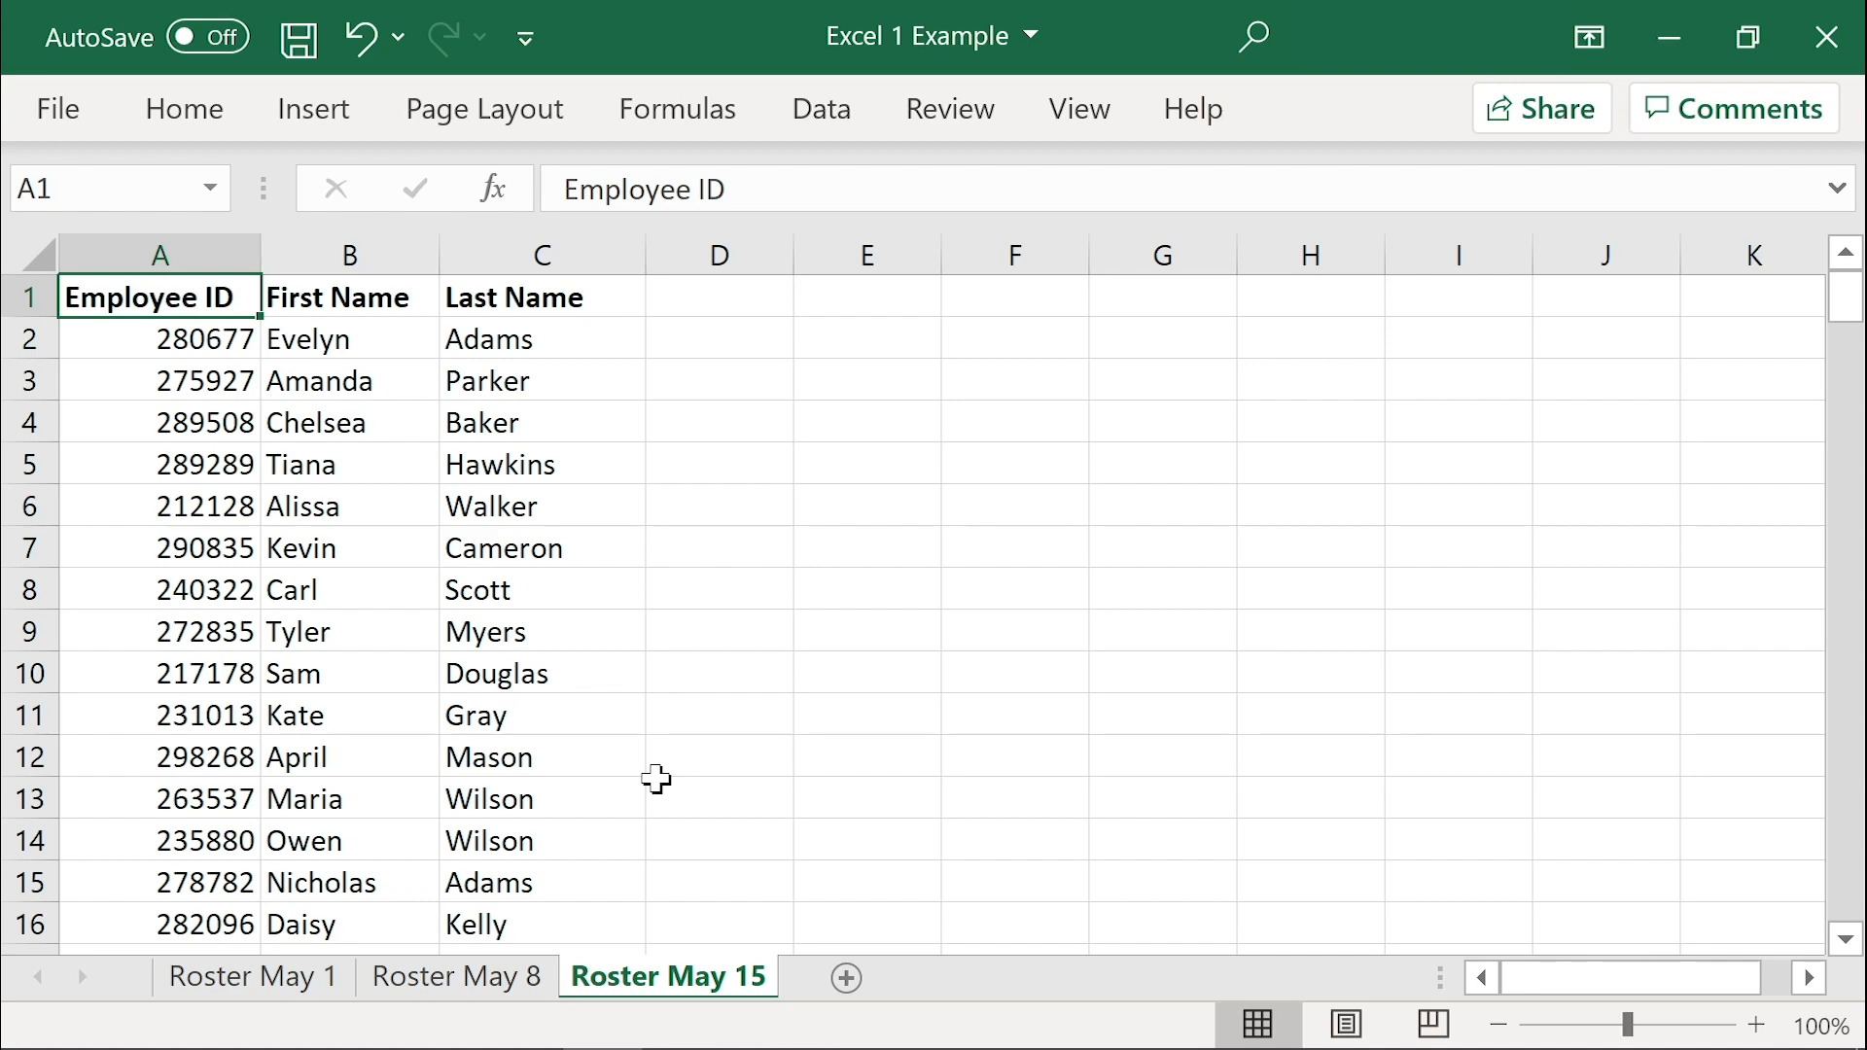
# Step: Insert a blank column before Employee ID on the Roster May 1 sheet and select its header cell A1
pyautogui.click(253, 976)
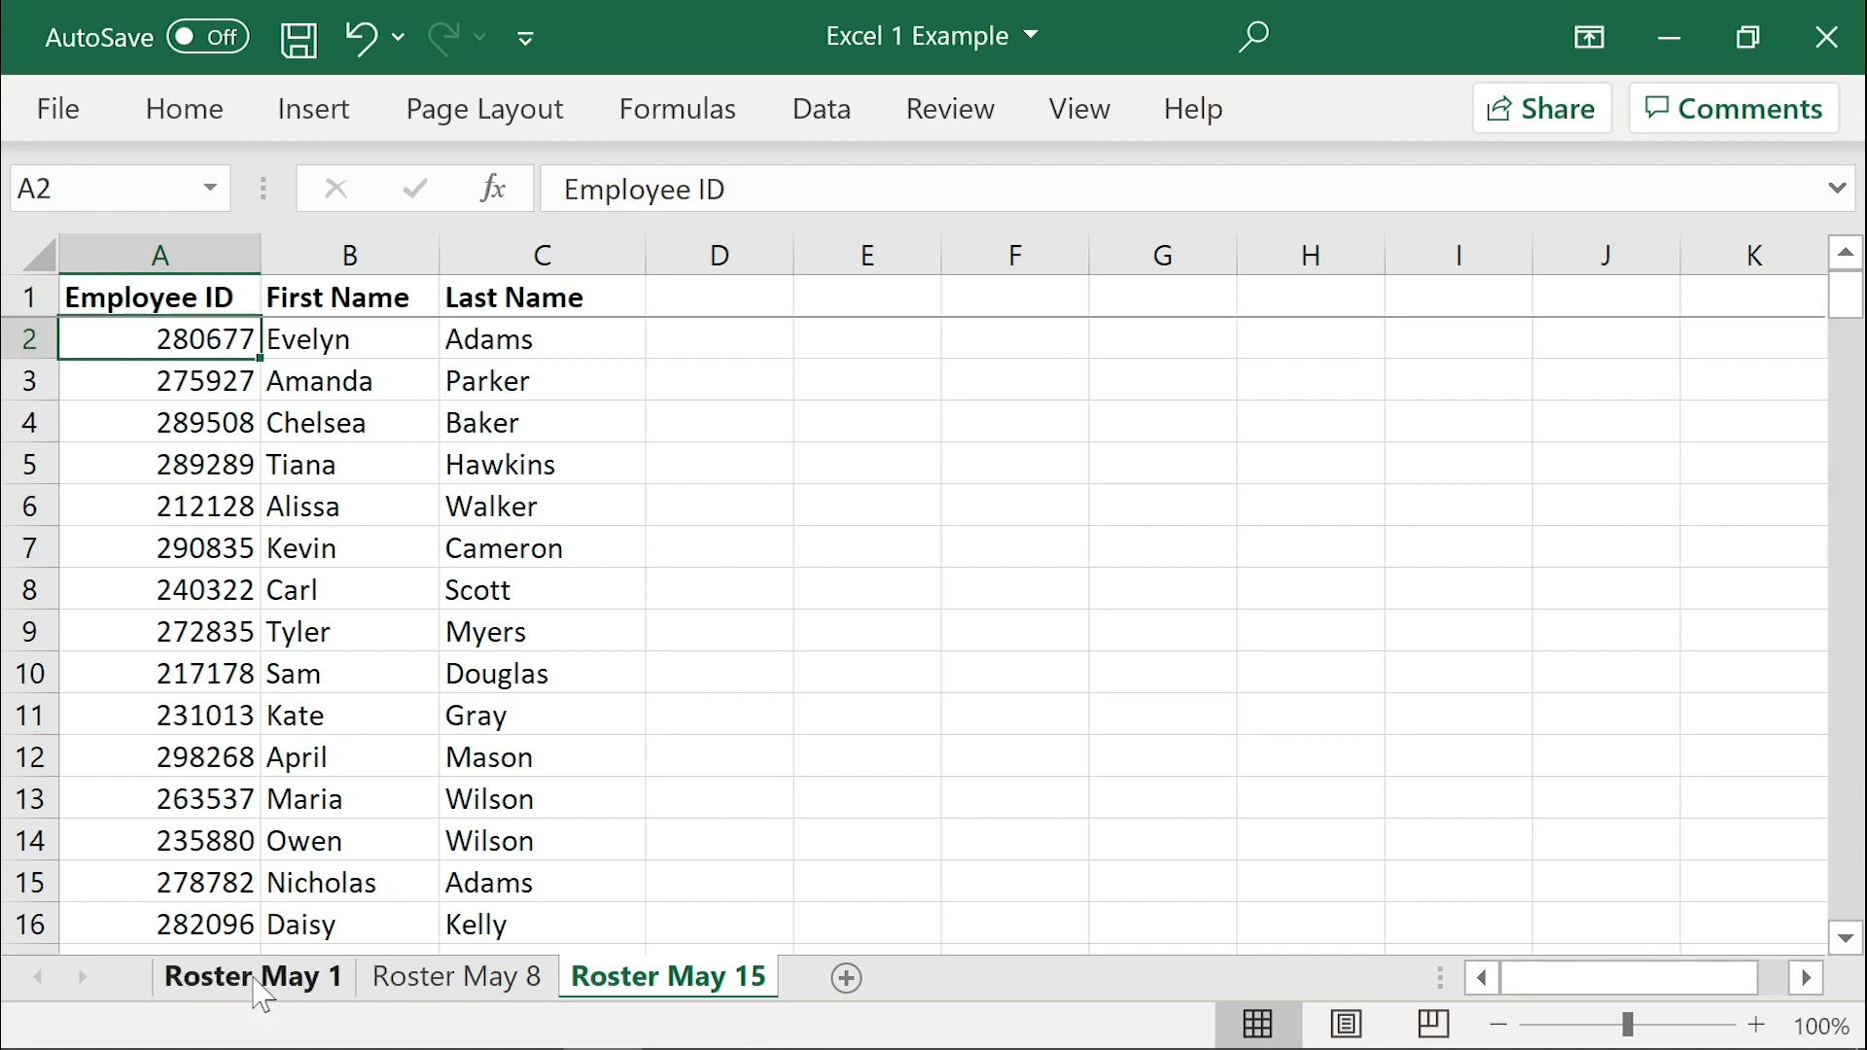
pyautogui.click(191, 244)
pyautogui.hotkey('ctrl', 'shift', '+')
pyautogui.click(155, 302)
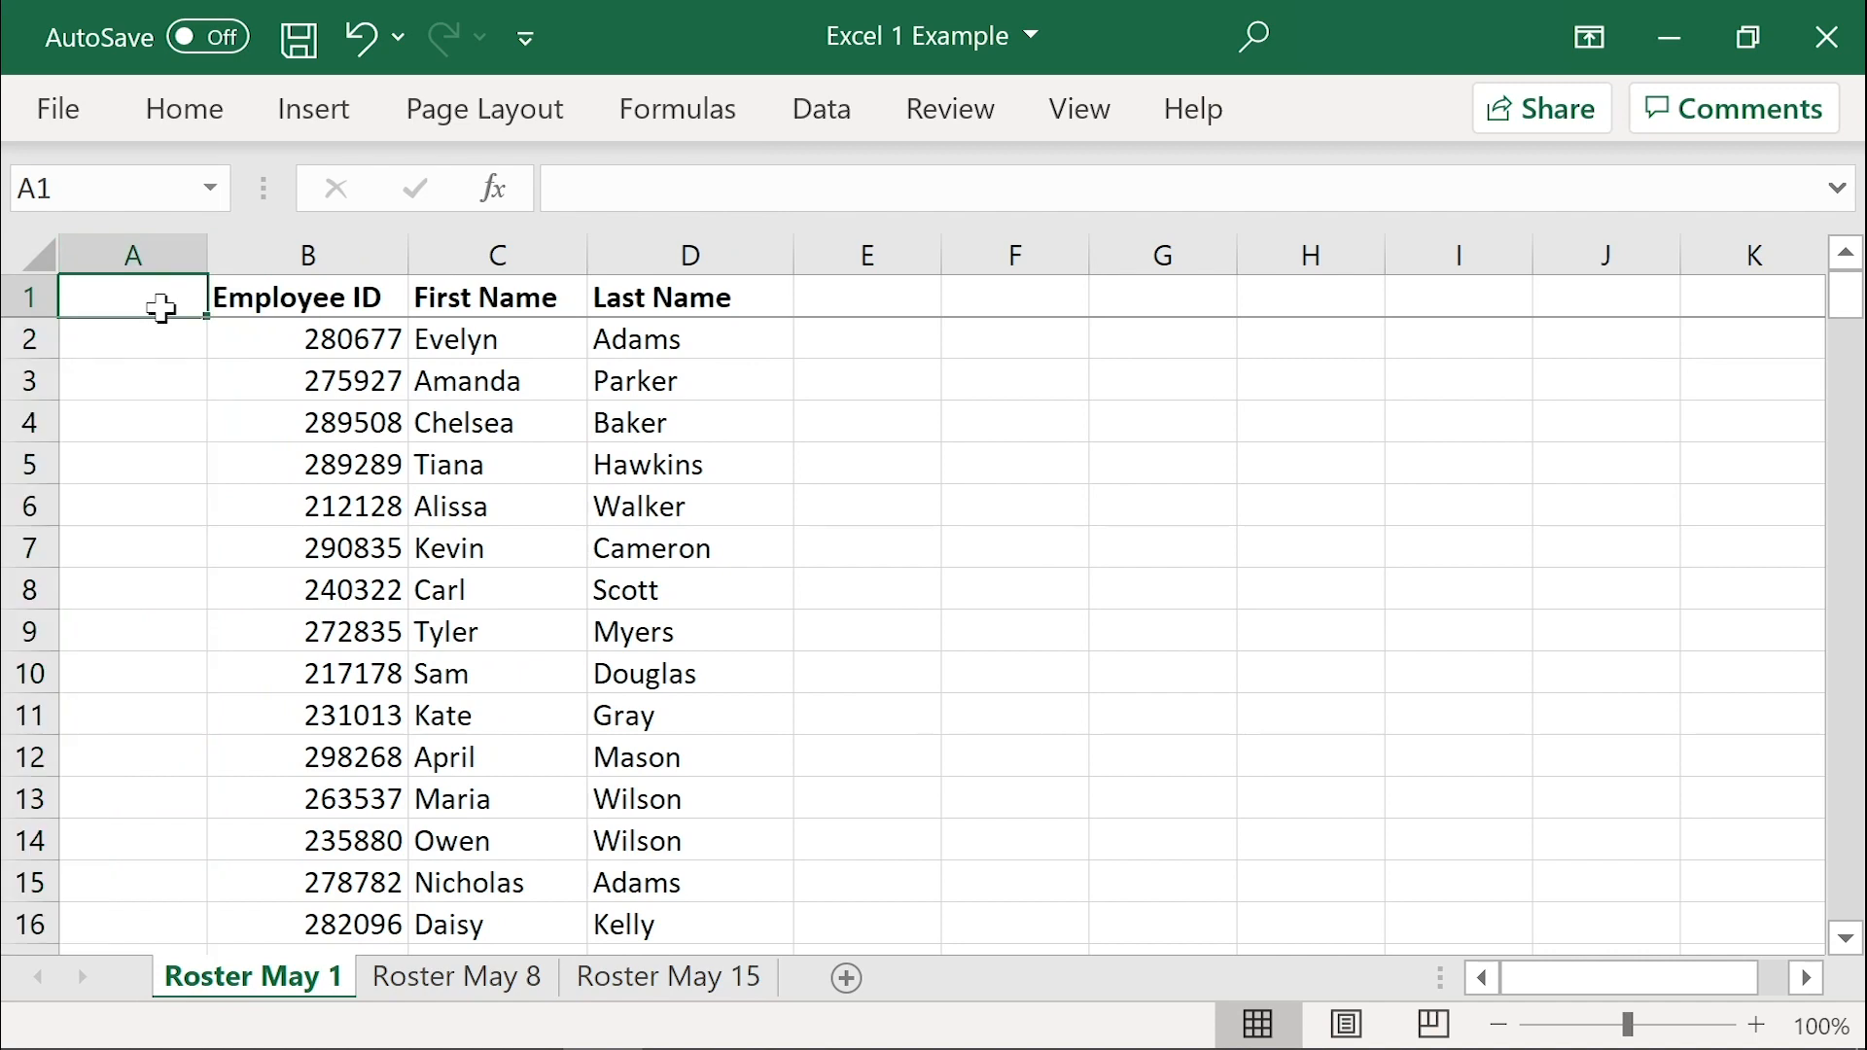
# Step: Enter the bold header Version in cell A1 of the Roster May 1 sheet
pyautogui.write('Version')
pyautogui.press('Return')
pyautogui.click(161, 307)
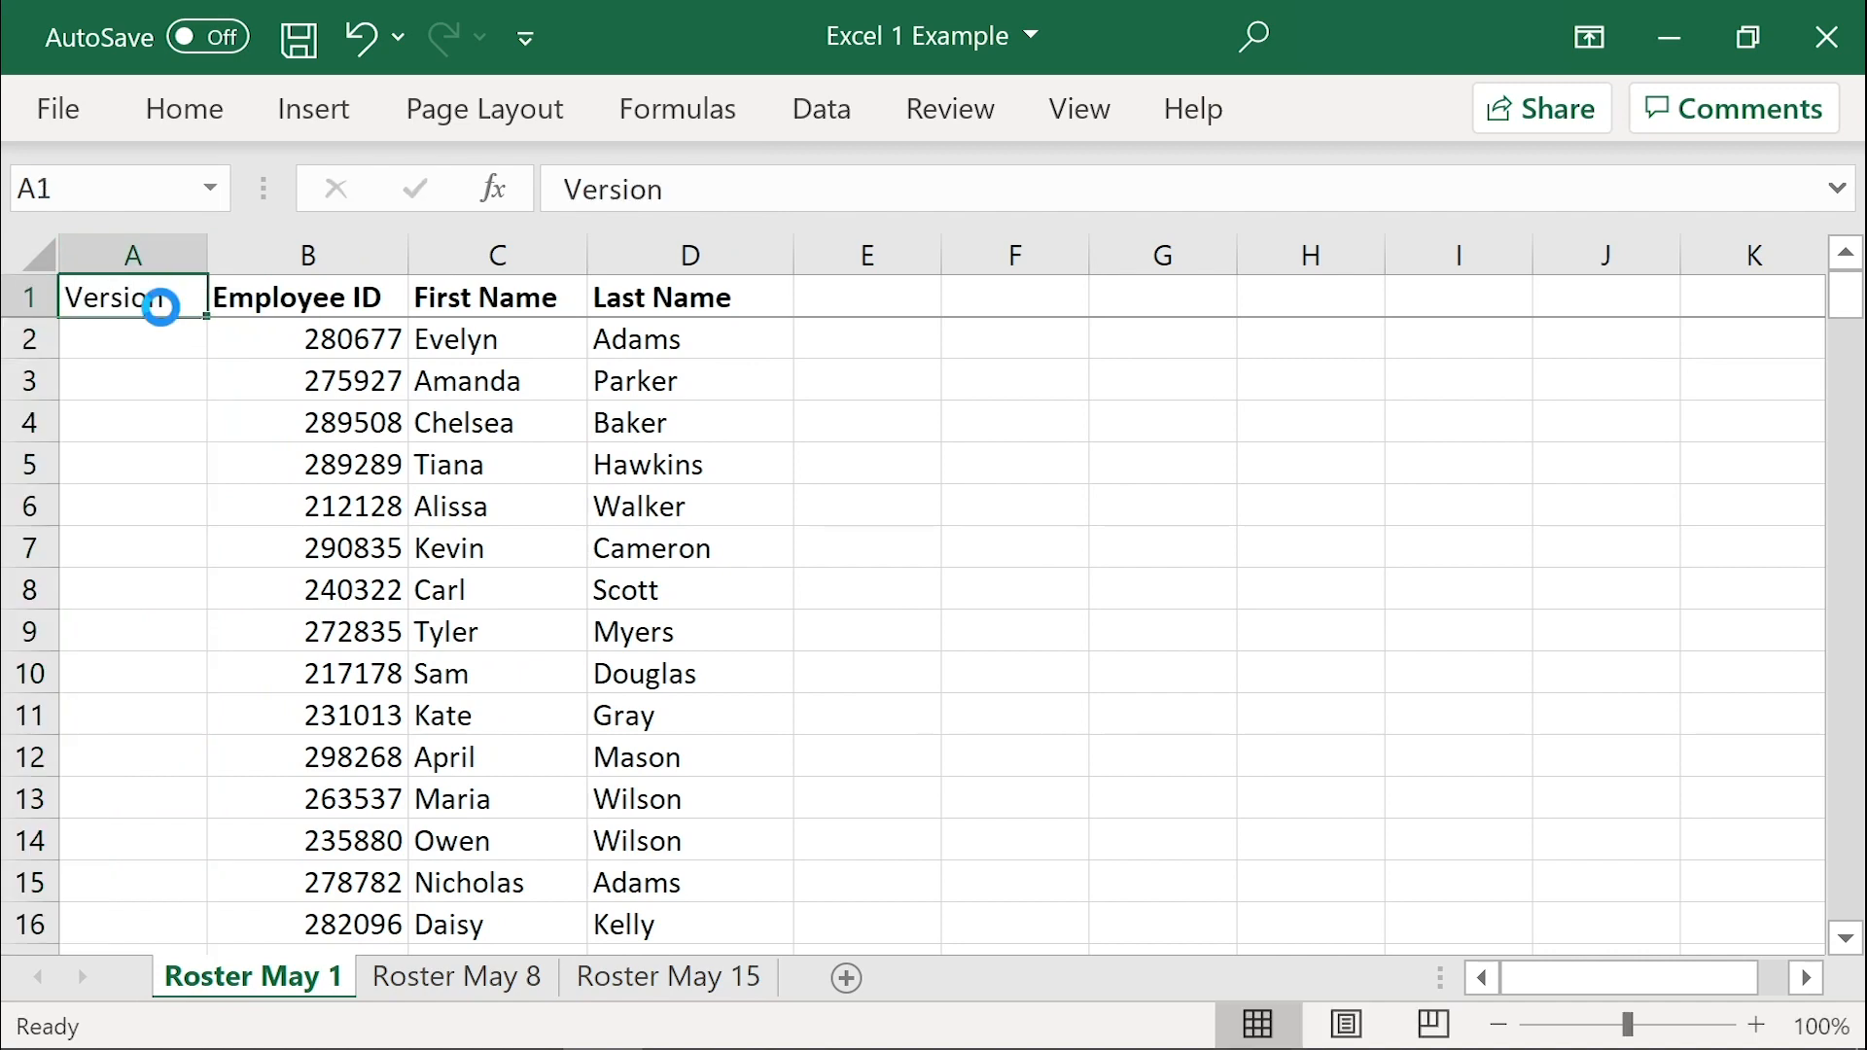
pyautogui.hotkey('ctrl', 'b')
pyautogui.press('Return')
# Step: Enter May 1 in A2 and fill it down the Version column to the roster's last row, A189
pyautogui.write('May 1')
pyautogui.press('Return')
pyautogui.press('Right')
pyautogui.hotkey('ctrl', 'Down')
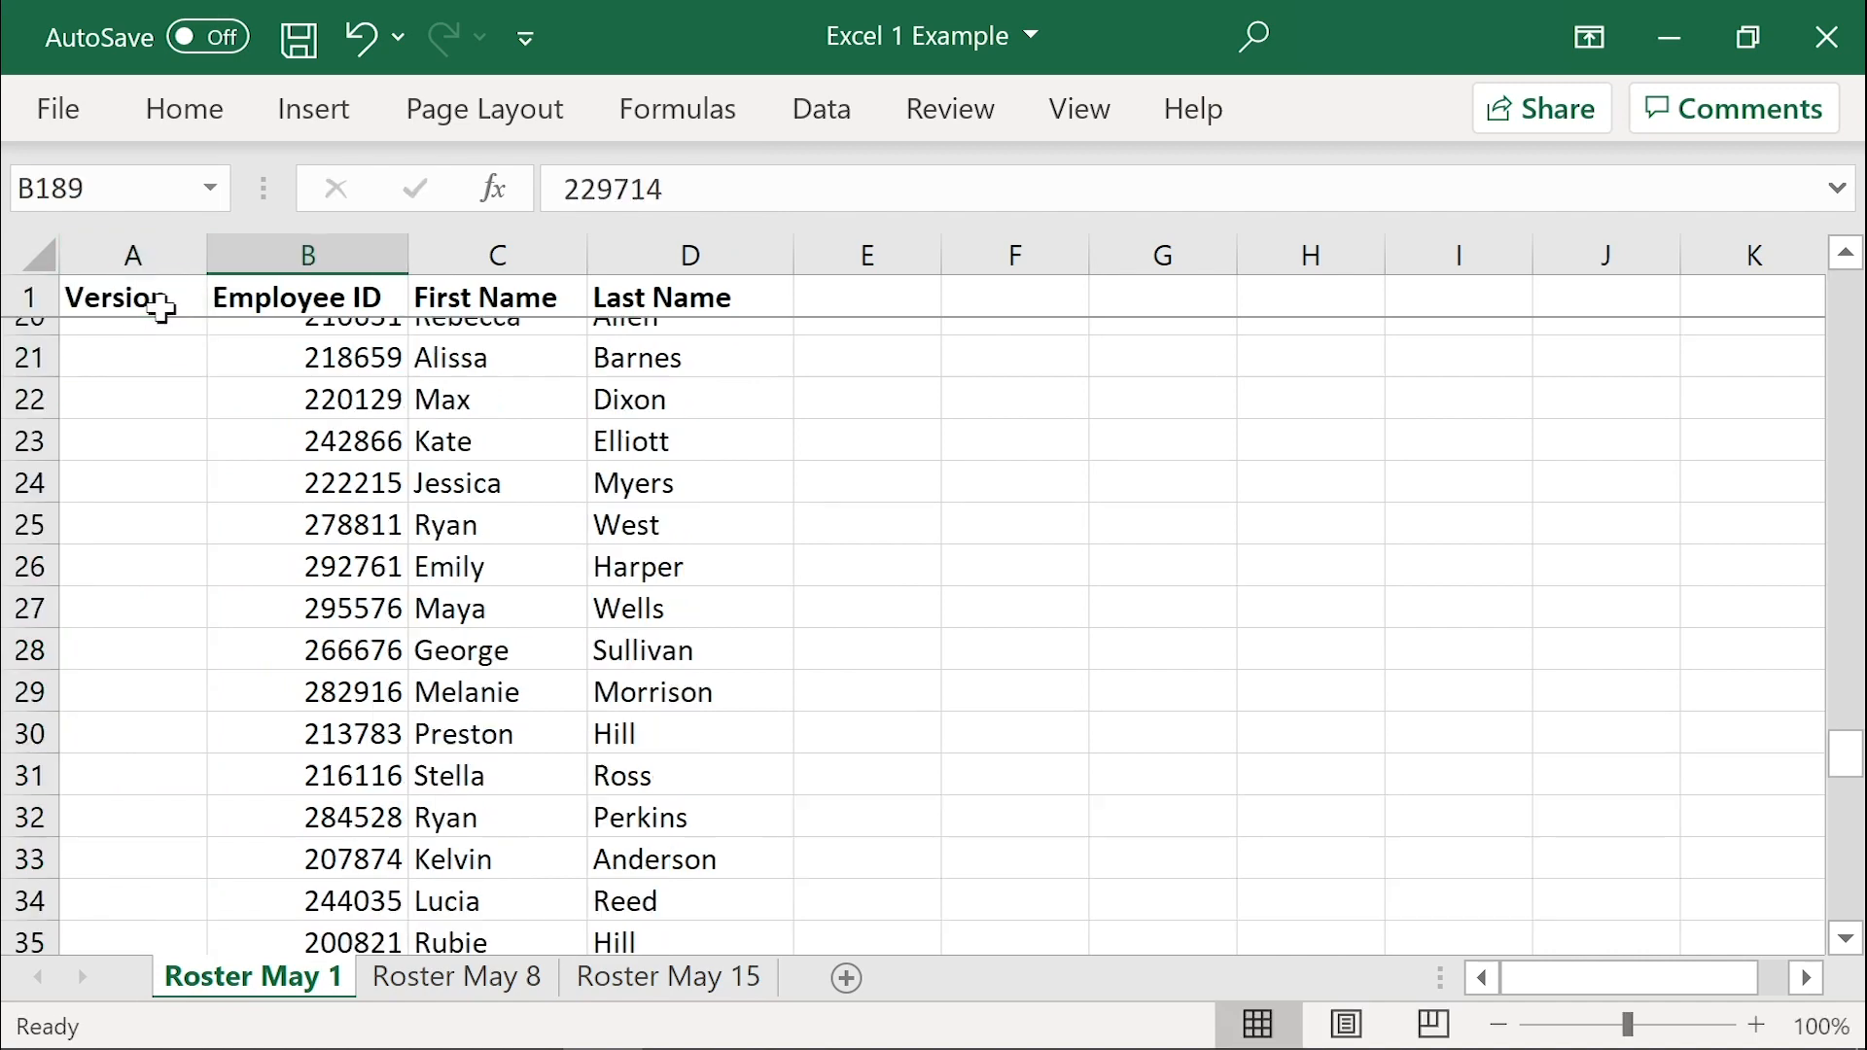
pyautogui.press('Left')
pyautogui.hotkey('ctrl', 'shift', 'Up')
pyautogui.hotkey('ctrl', 'd')
pyautogui.hotkey('ctrl', 'Home')
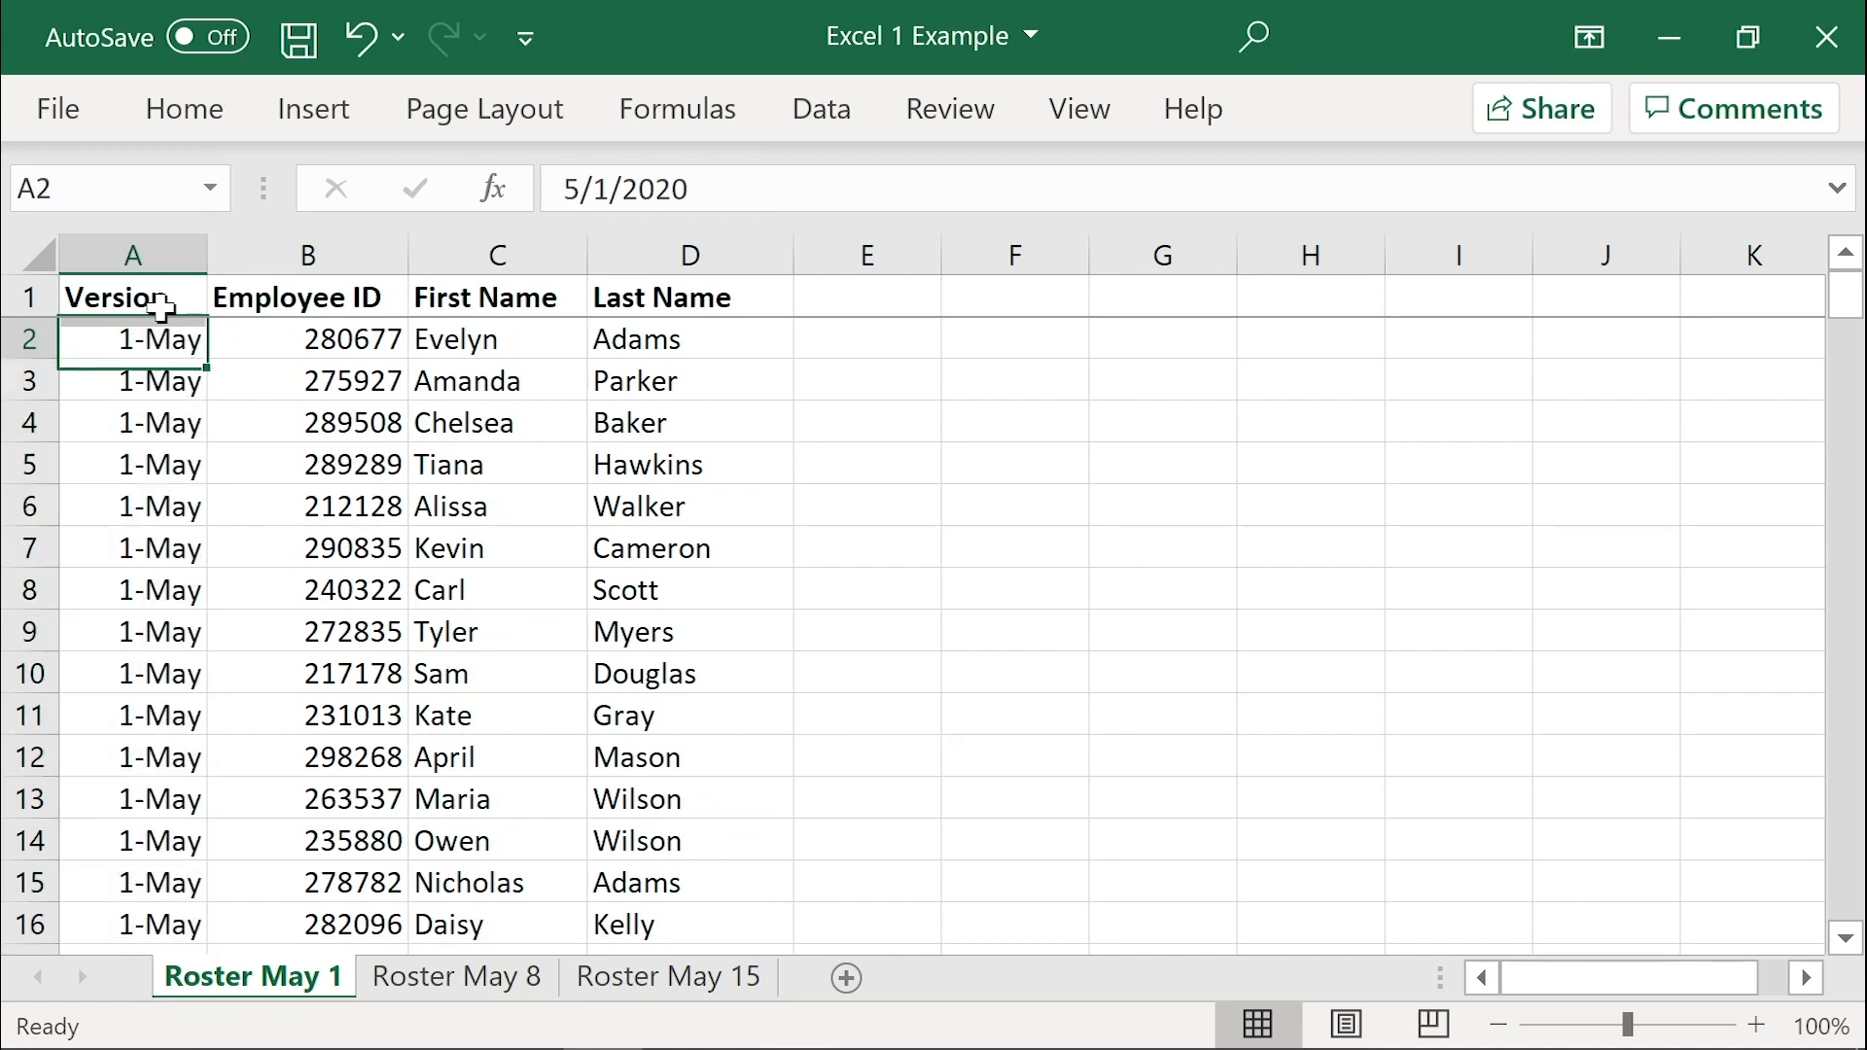
# Step: Fill the Version header cell A1 on Roster May 1 with yellow
pyautogui.click(145, 294)
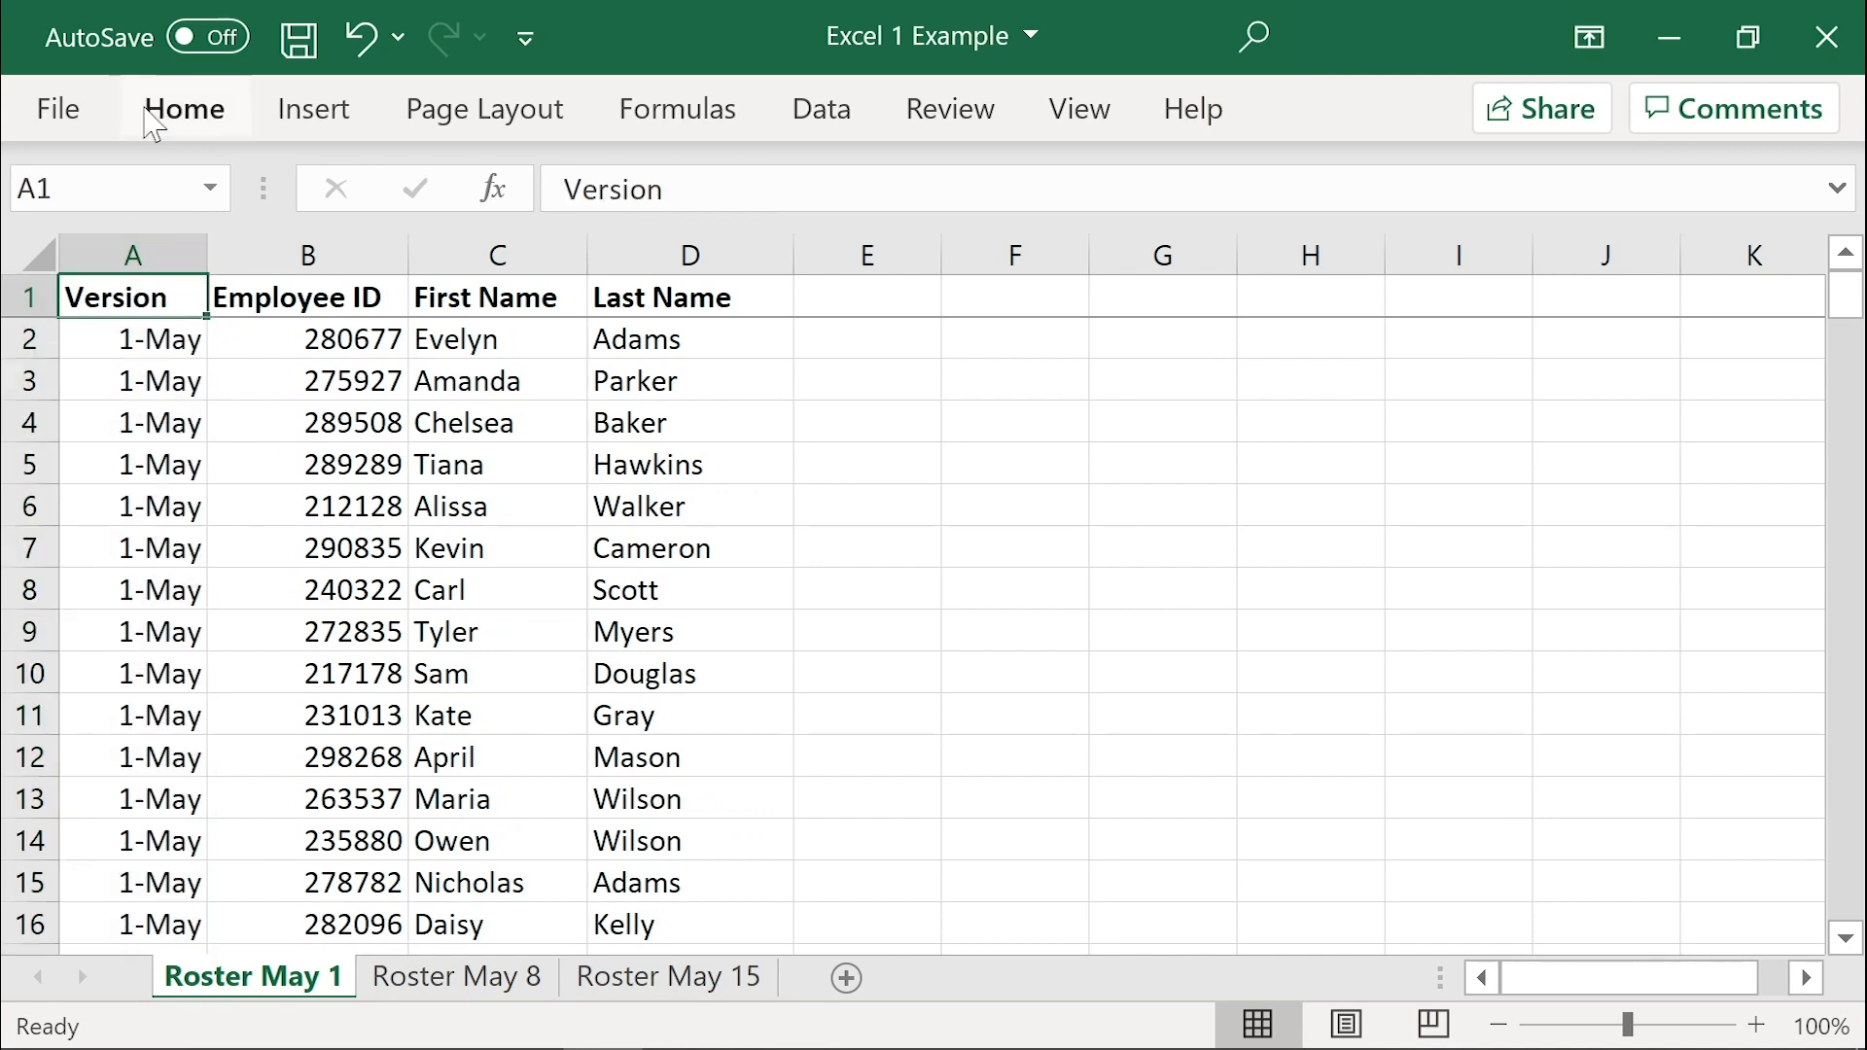
pyautogui.click(156, 112)
pyautogui.click(347, 279)
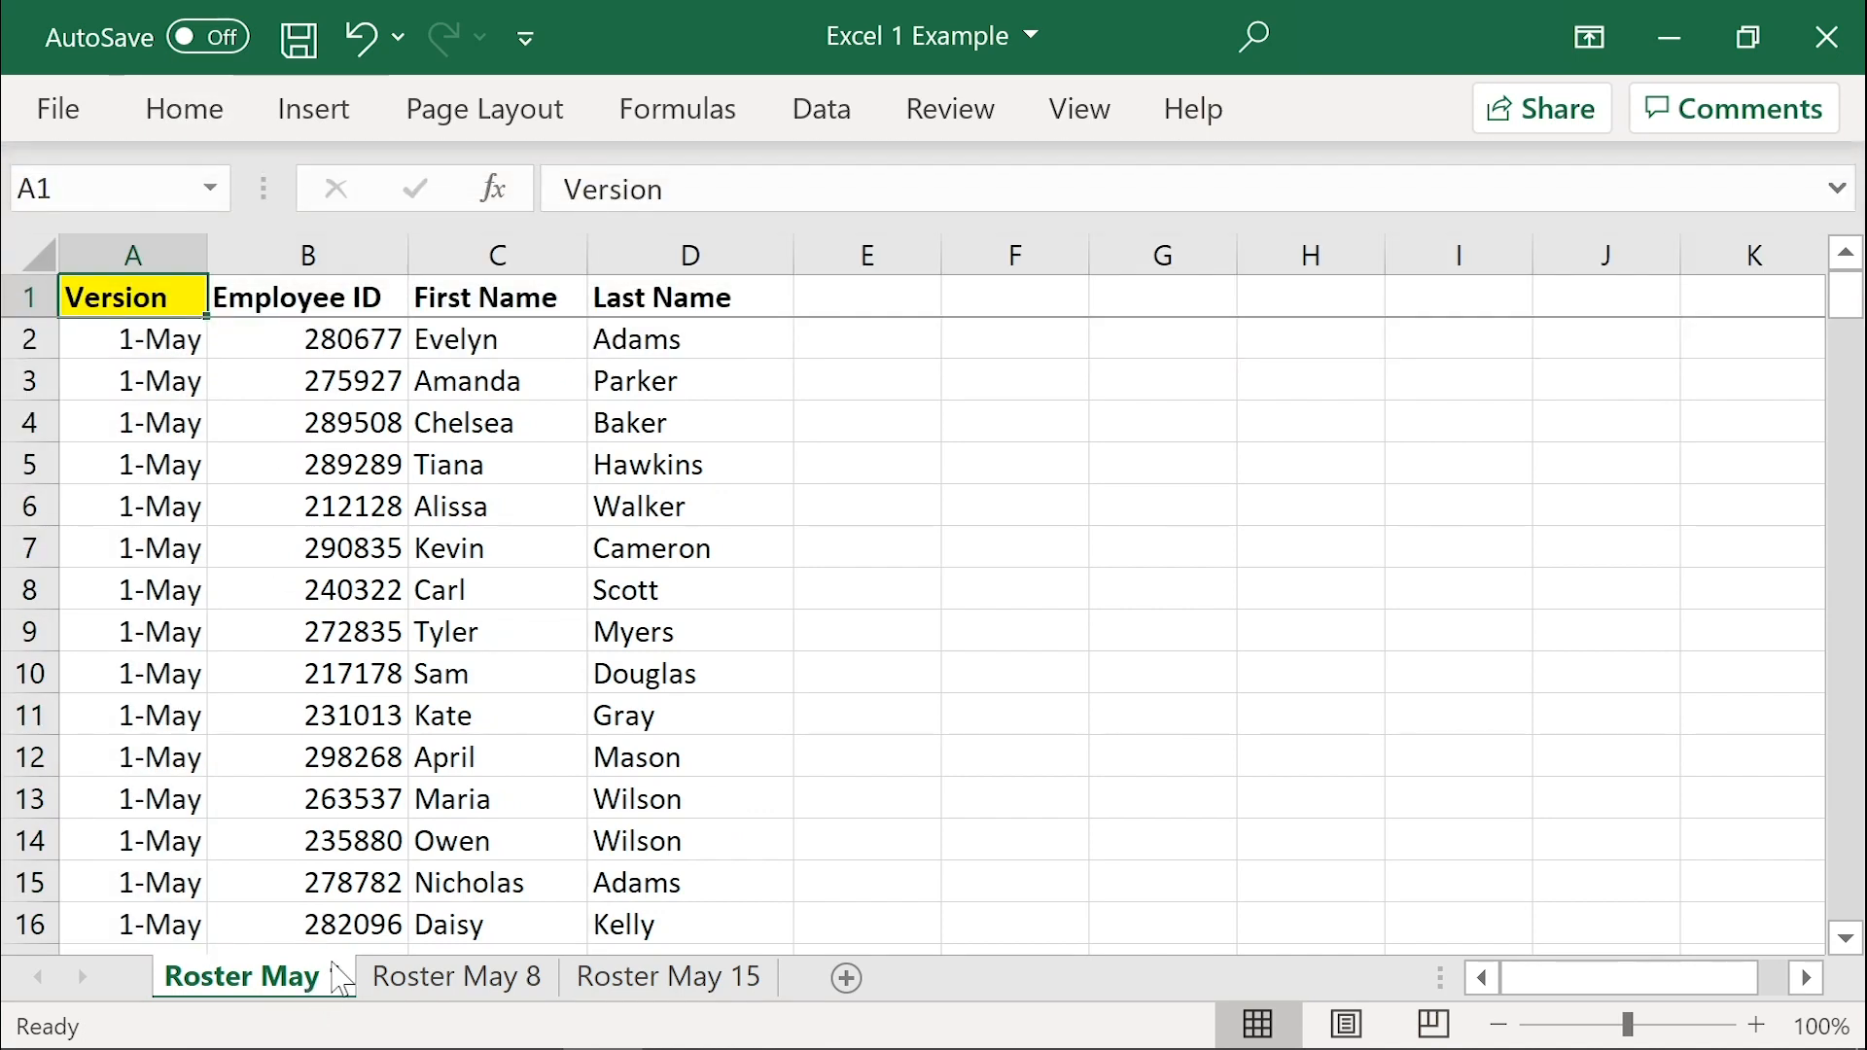
# Step: Insert a blank column before Employee ID on the Roster May 8 sheet
pyautogui.click(410, 977)
pyautogui.rightClick(151, 248)
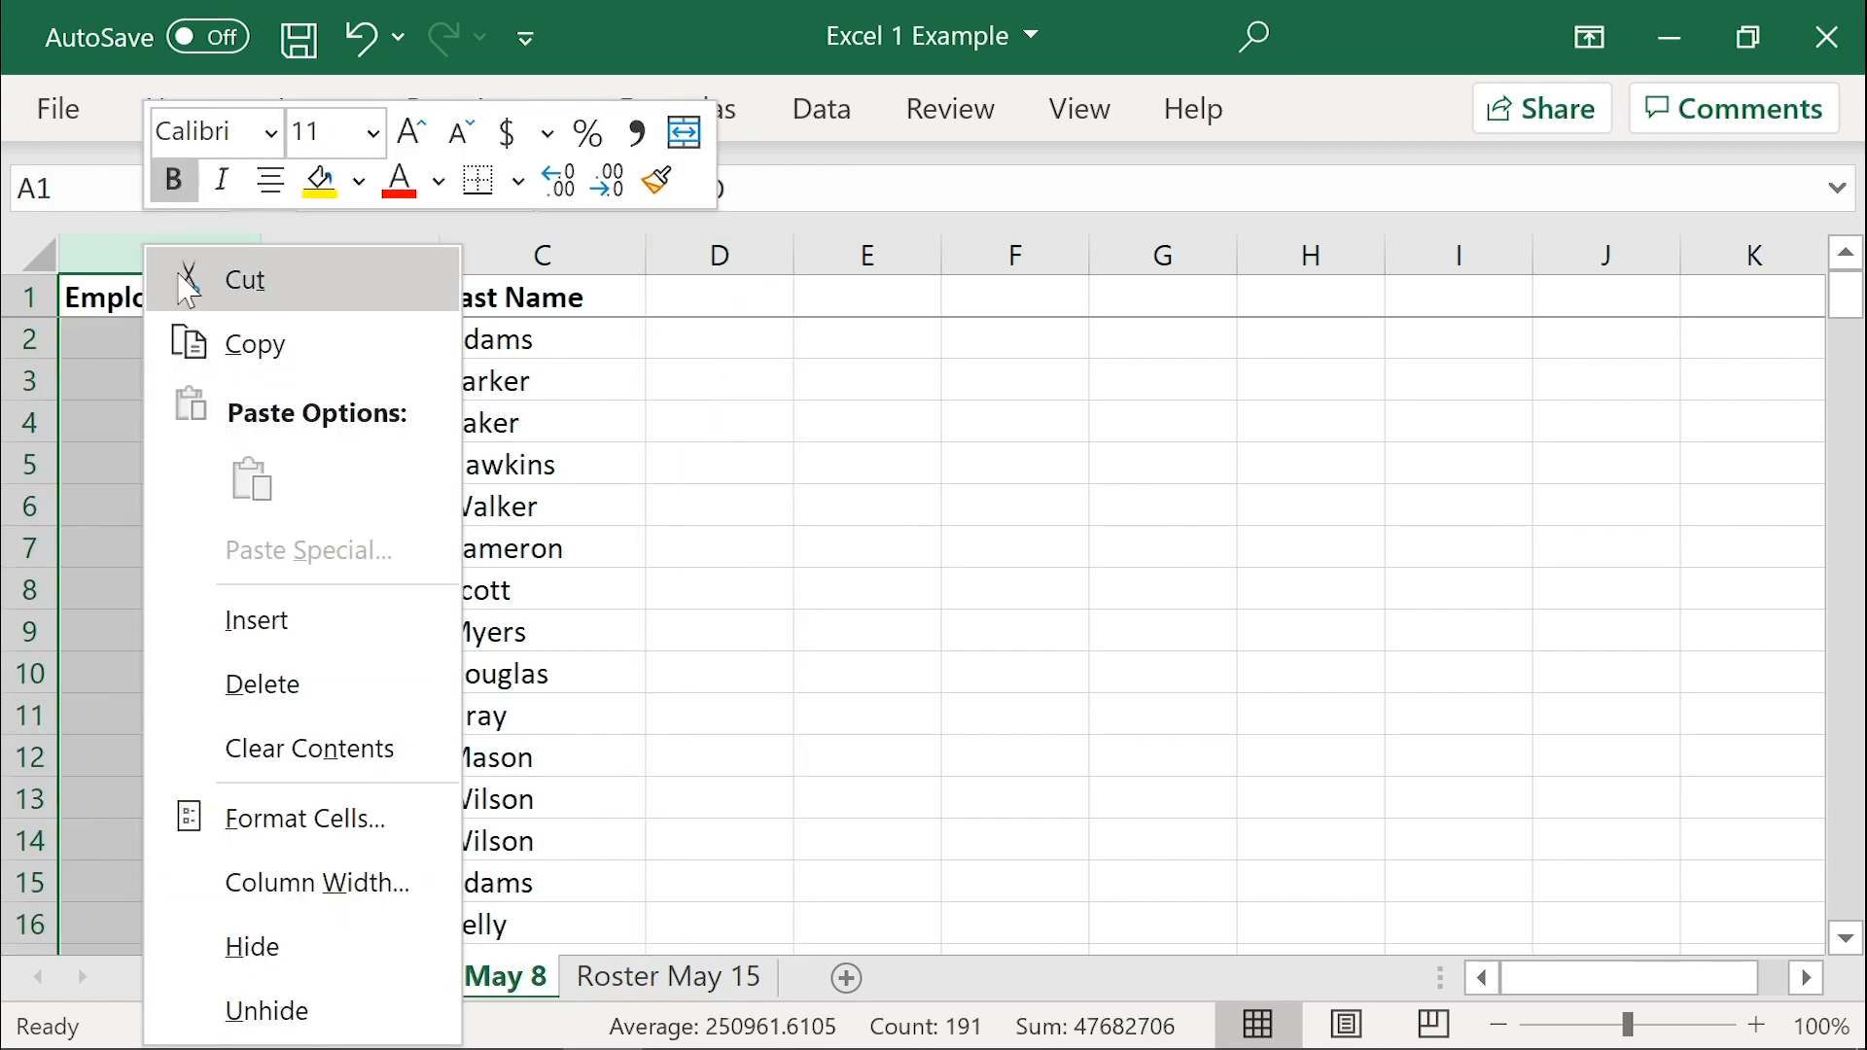
pyautogui.click(255, 619)
# Step: Fill cell A1 of Roster May 8 with yellow and enter the header Version in it
pyautogui.click(137, 292)
pyautogui.click(165, 112)
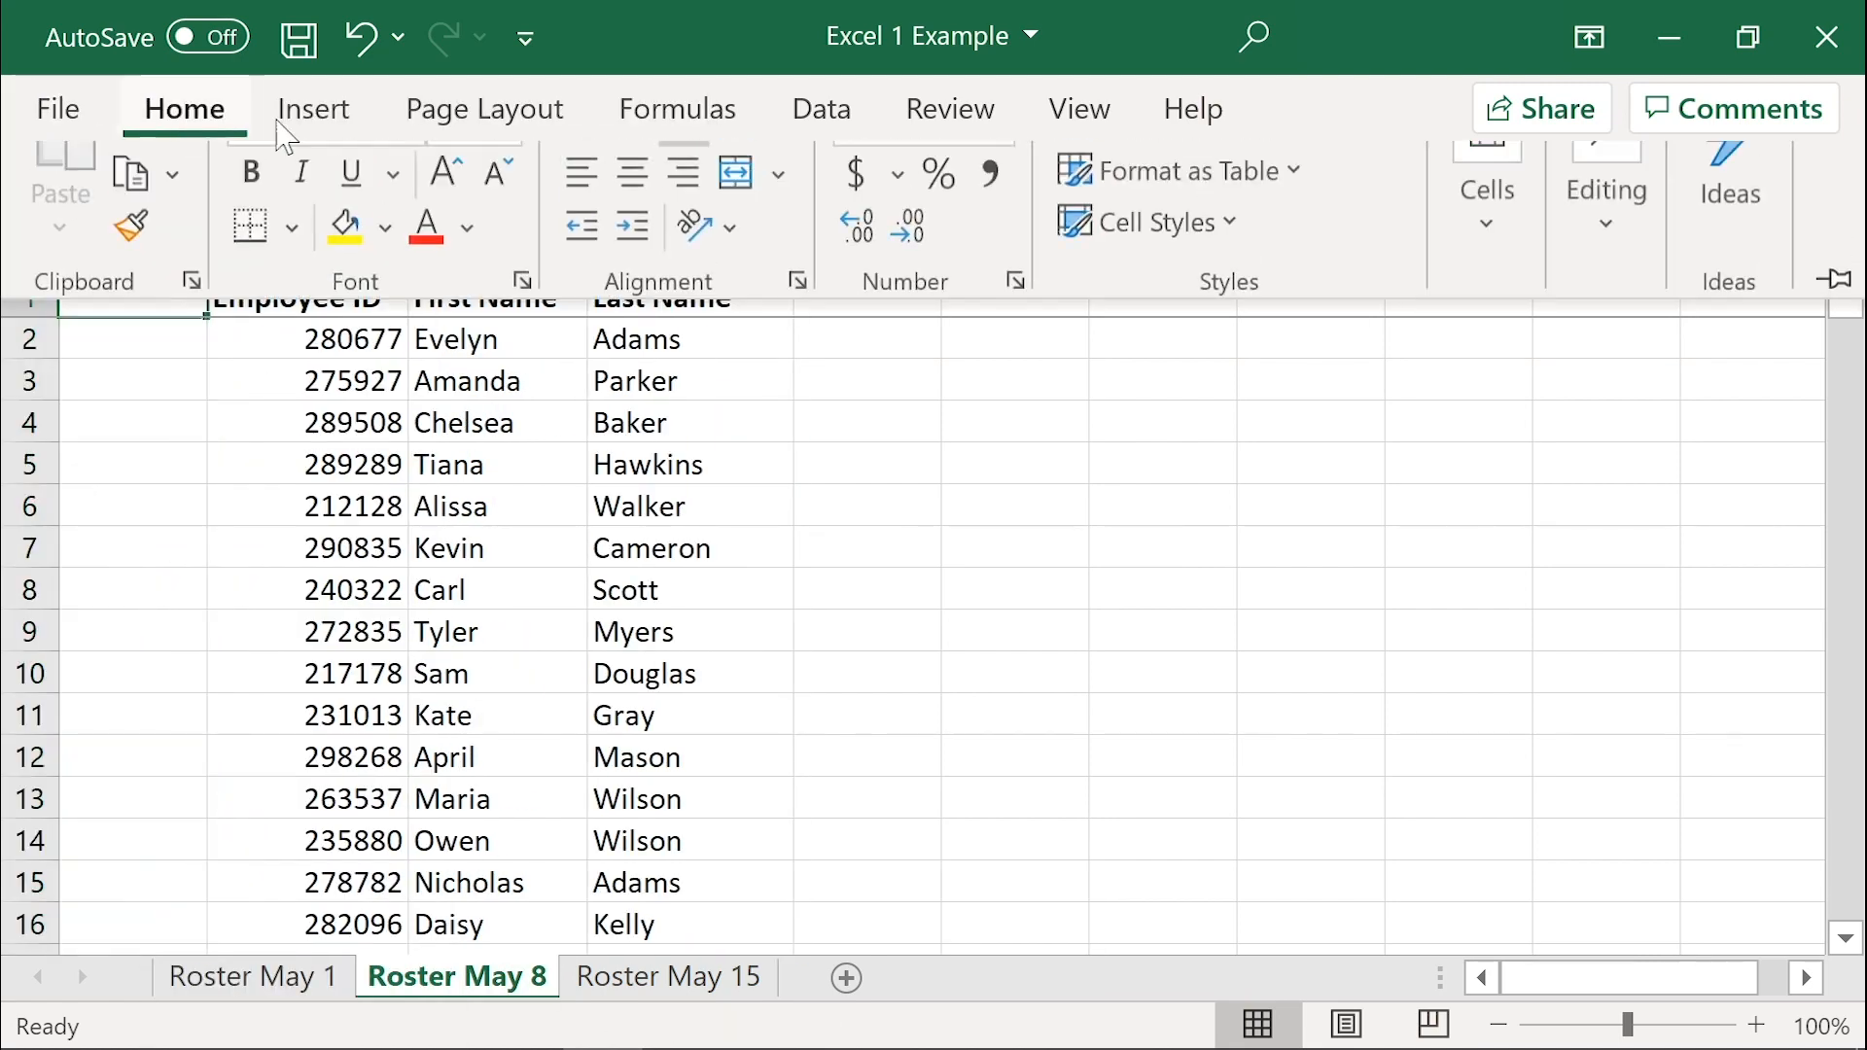
pyautogui.click(366, 289)
pyautogui.write('Verso')
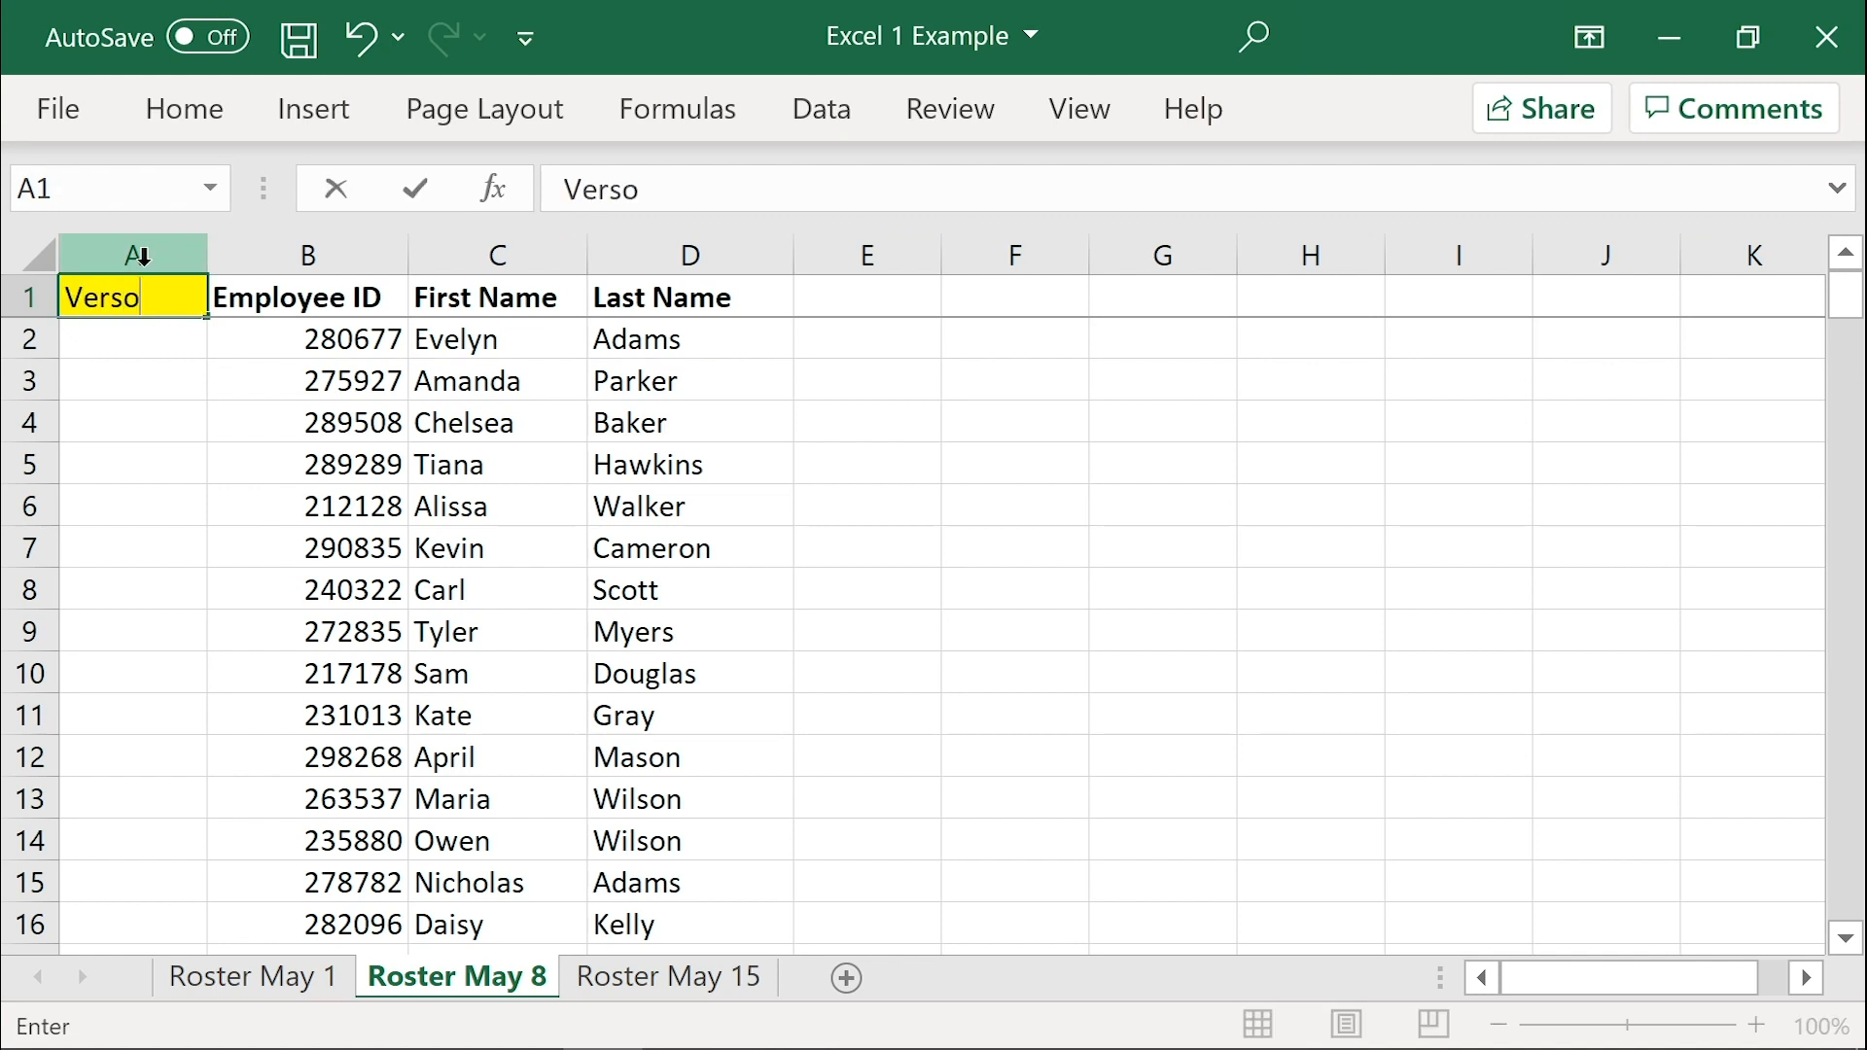
pyautogui.press('BackSpace')
pyautogui.write('ion')
pyautogui.press('Return')
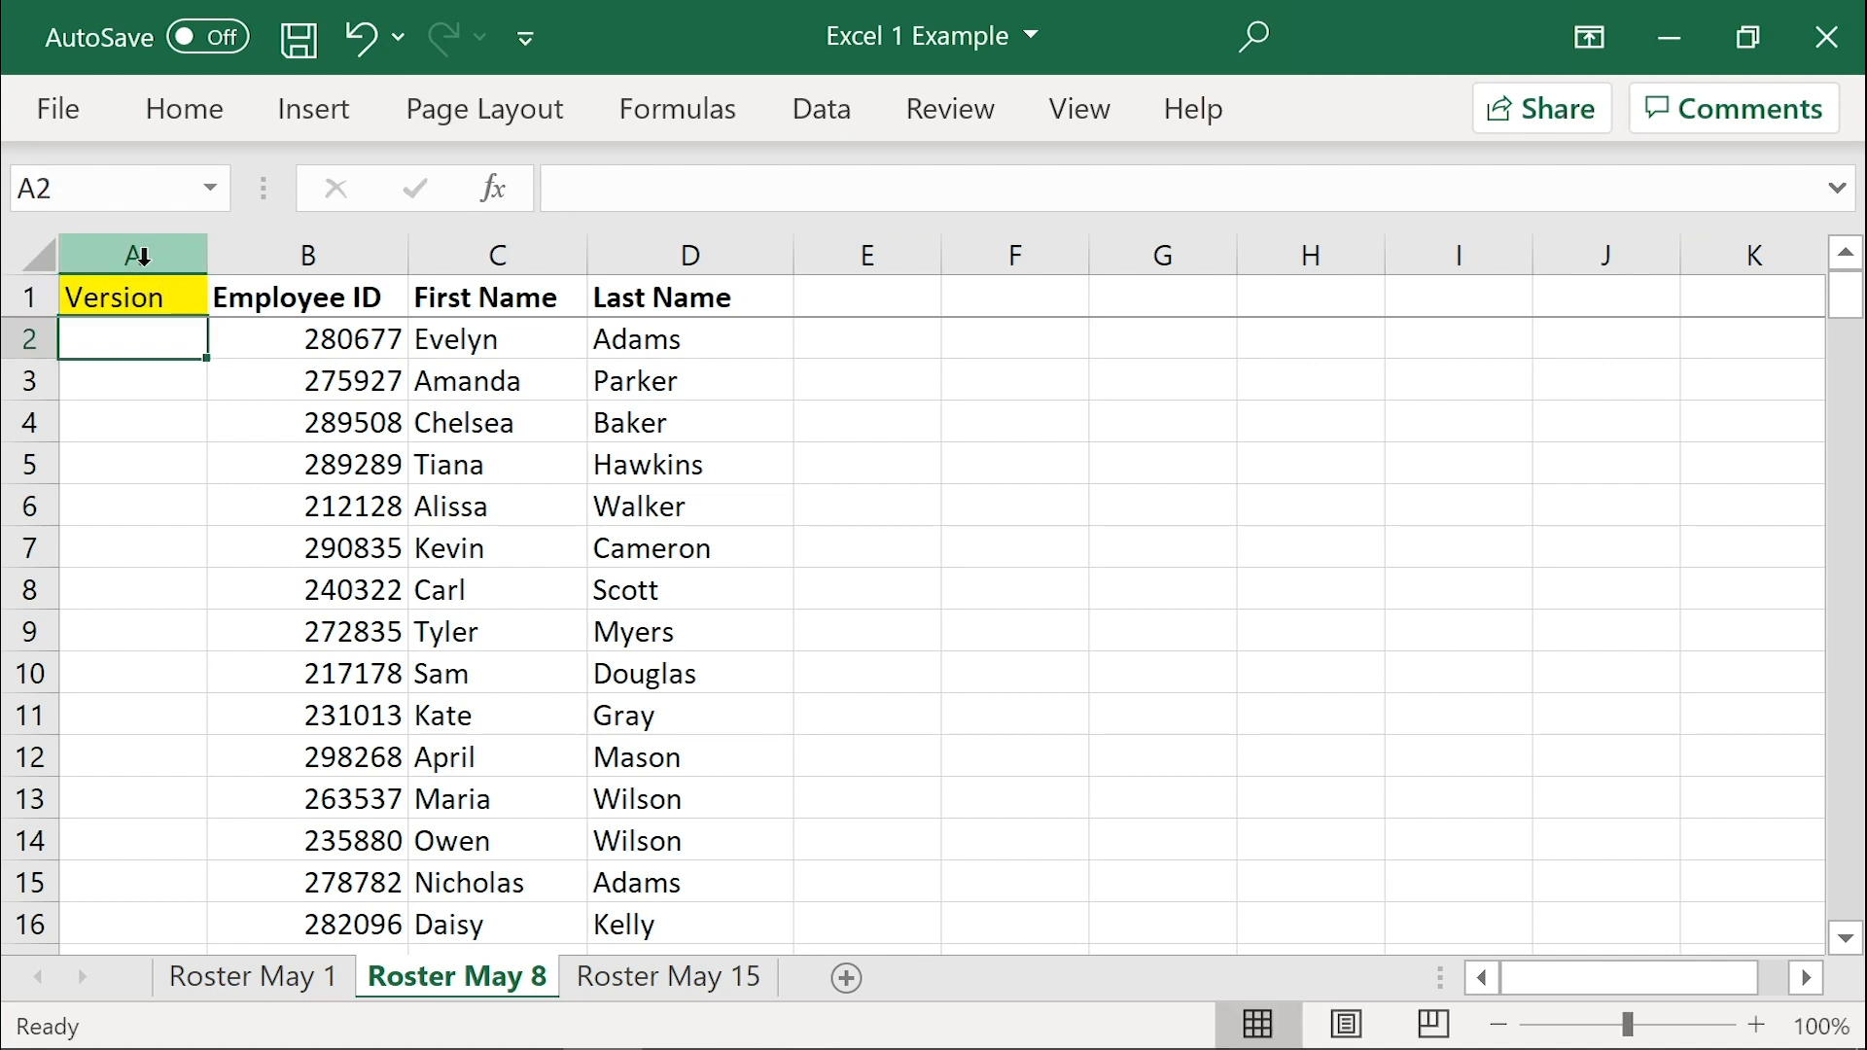
# Step: Enter May 8 in A2 and copy it down the Version column to the last roster row, A191
pyautogui.write('May ')
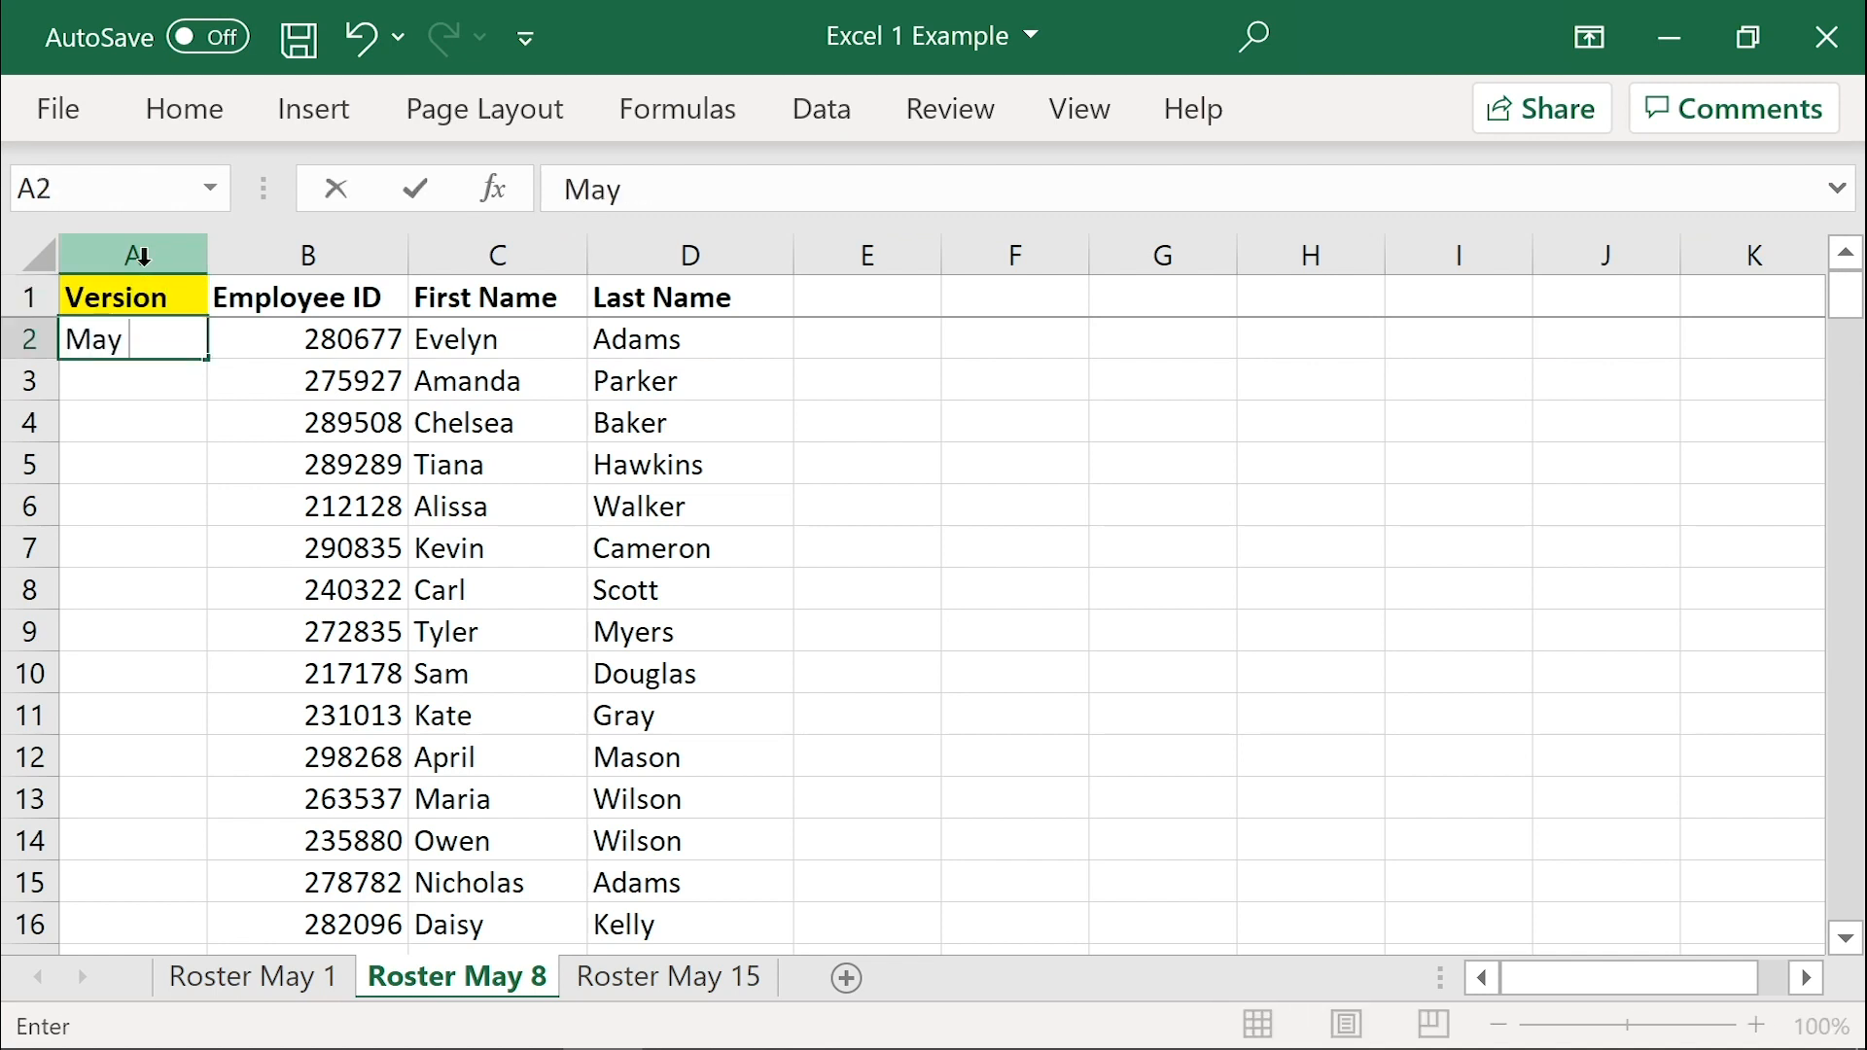
pyautogui.write('8')
pyautogui.press('Return')
pyautogui.press('Up')
pyautogui.hotkey('ctrl', 'c')
pyautogui.press('Right')
pyautogui.hotkey('ctrl', 'Down')
pyautogui.press('Left')
pyautogui.hotkey('ctrl', 'shift', 'Up')
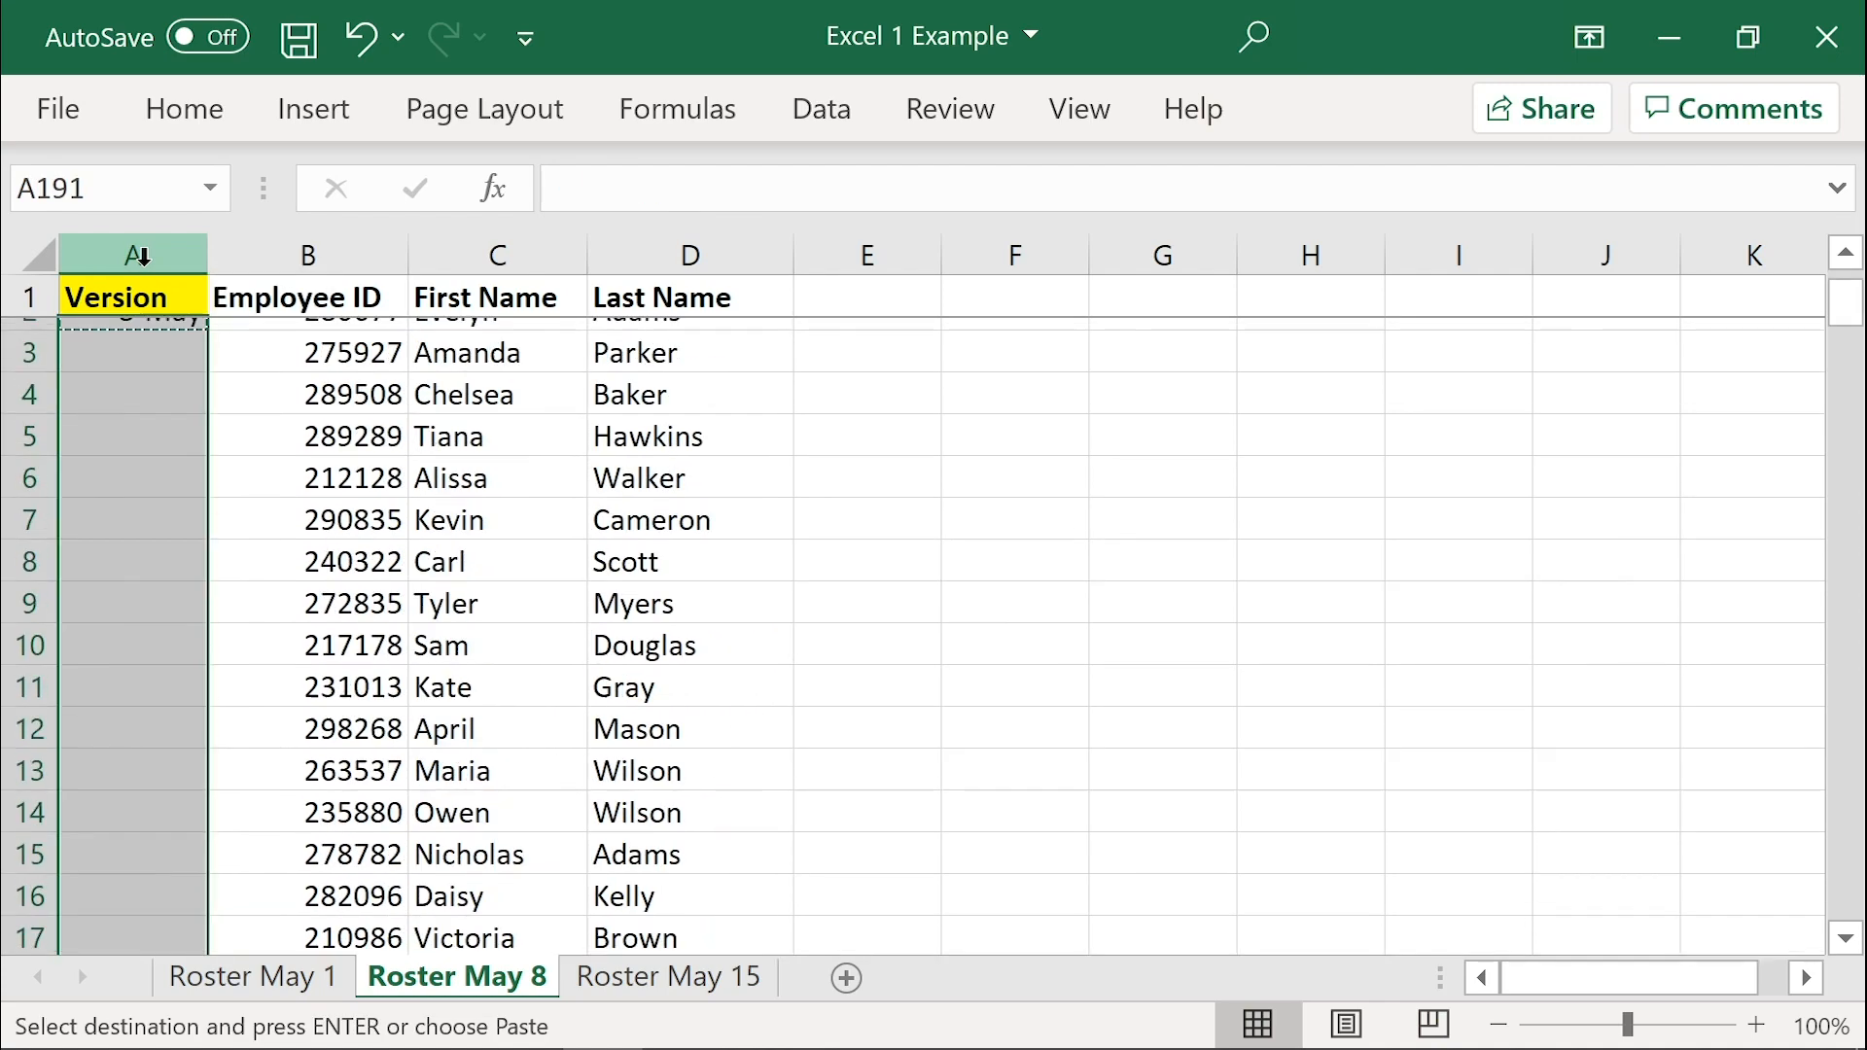
pyautogui.hotkey('ctrl', 'v')
pyautogui.hotkey('ctrl', 'Home')
pyautogui.press('Escape')
# Step: Check the Version column and matching column layout across the May 8, May 15 and May 1 roster sheets
pyautogui.moveTo(613, 258); pyautogui.dragTo(689, 255)
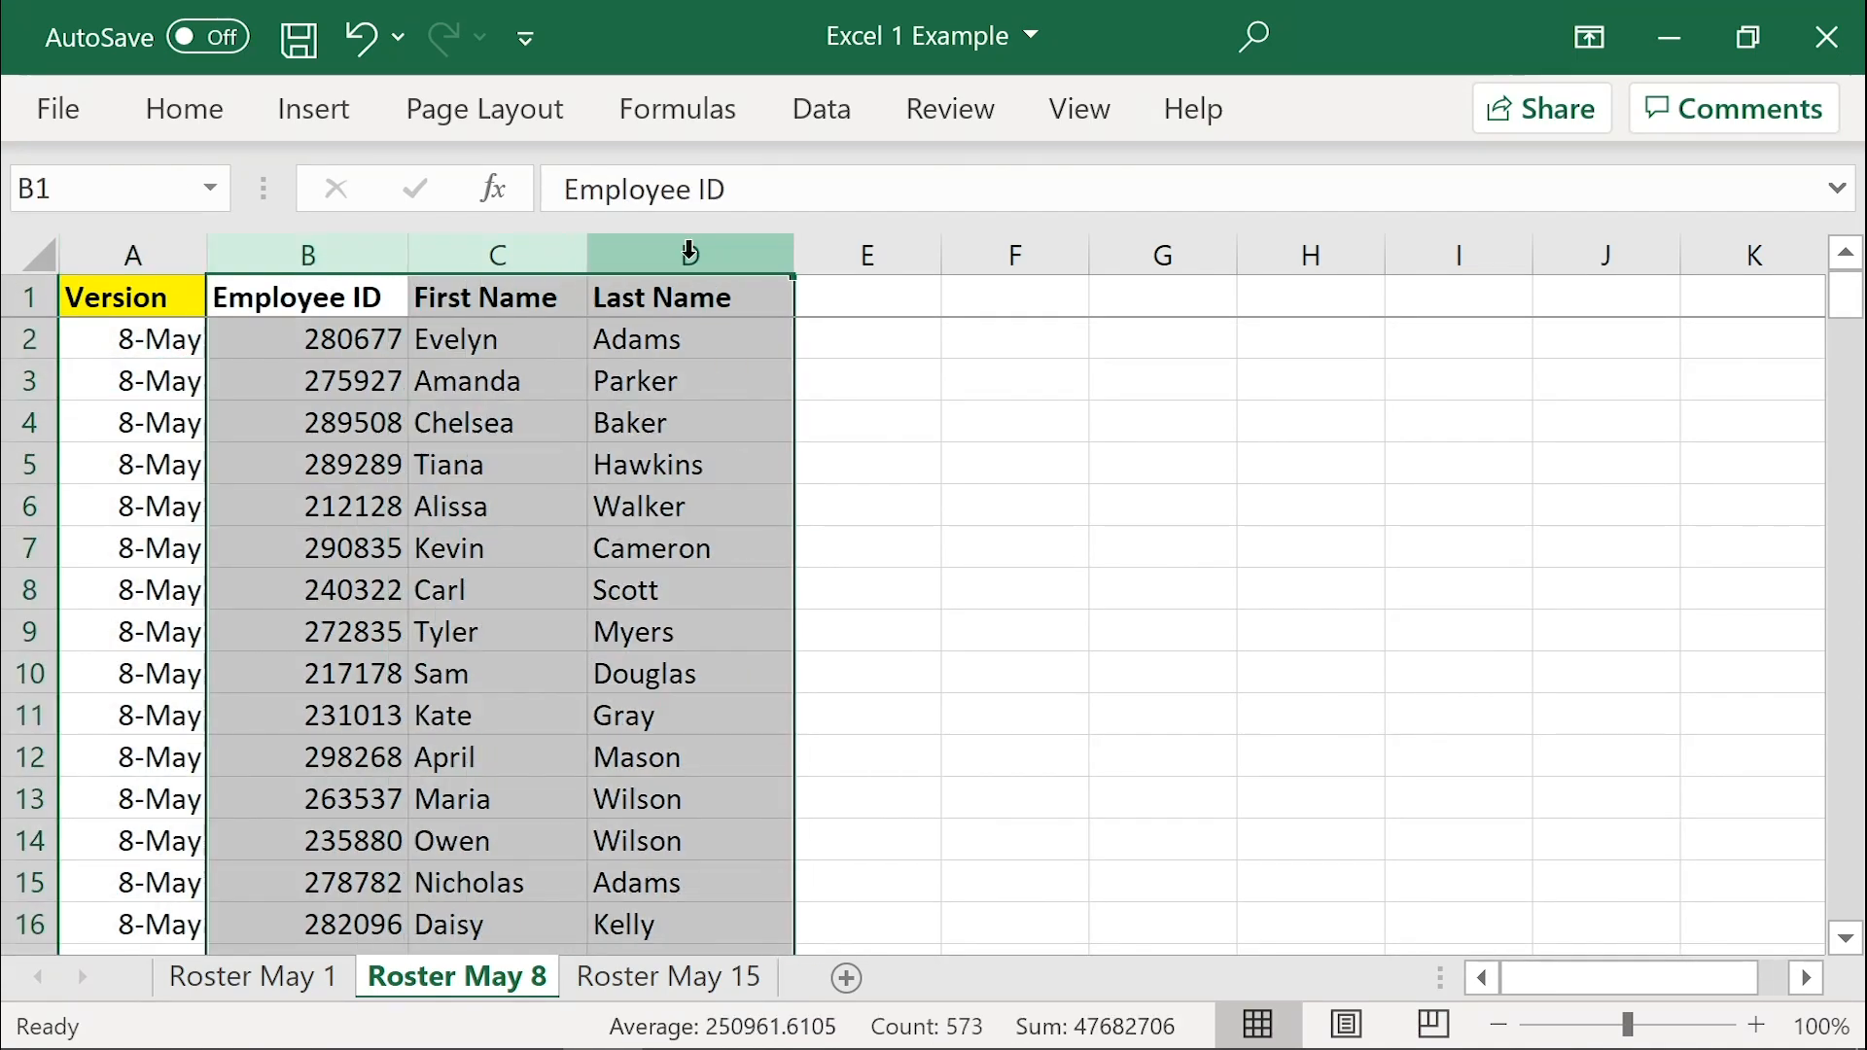
pyautogui.click(135, 255)
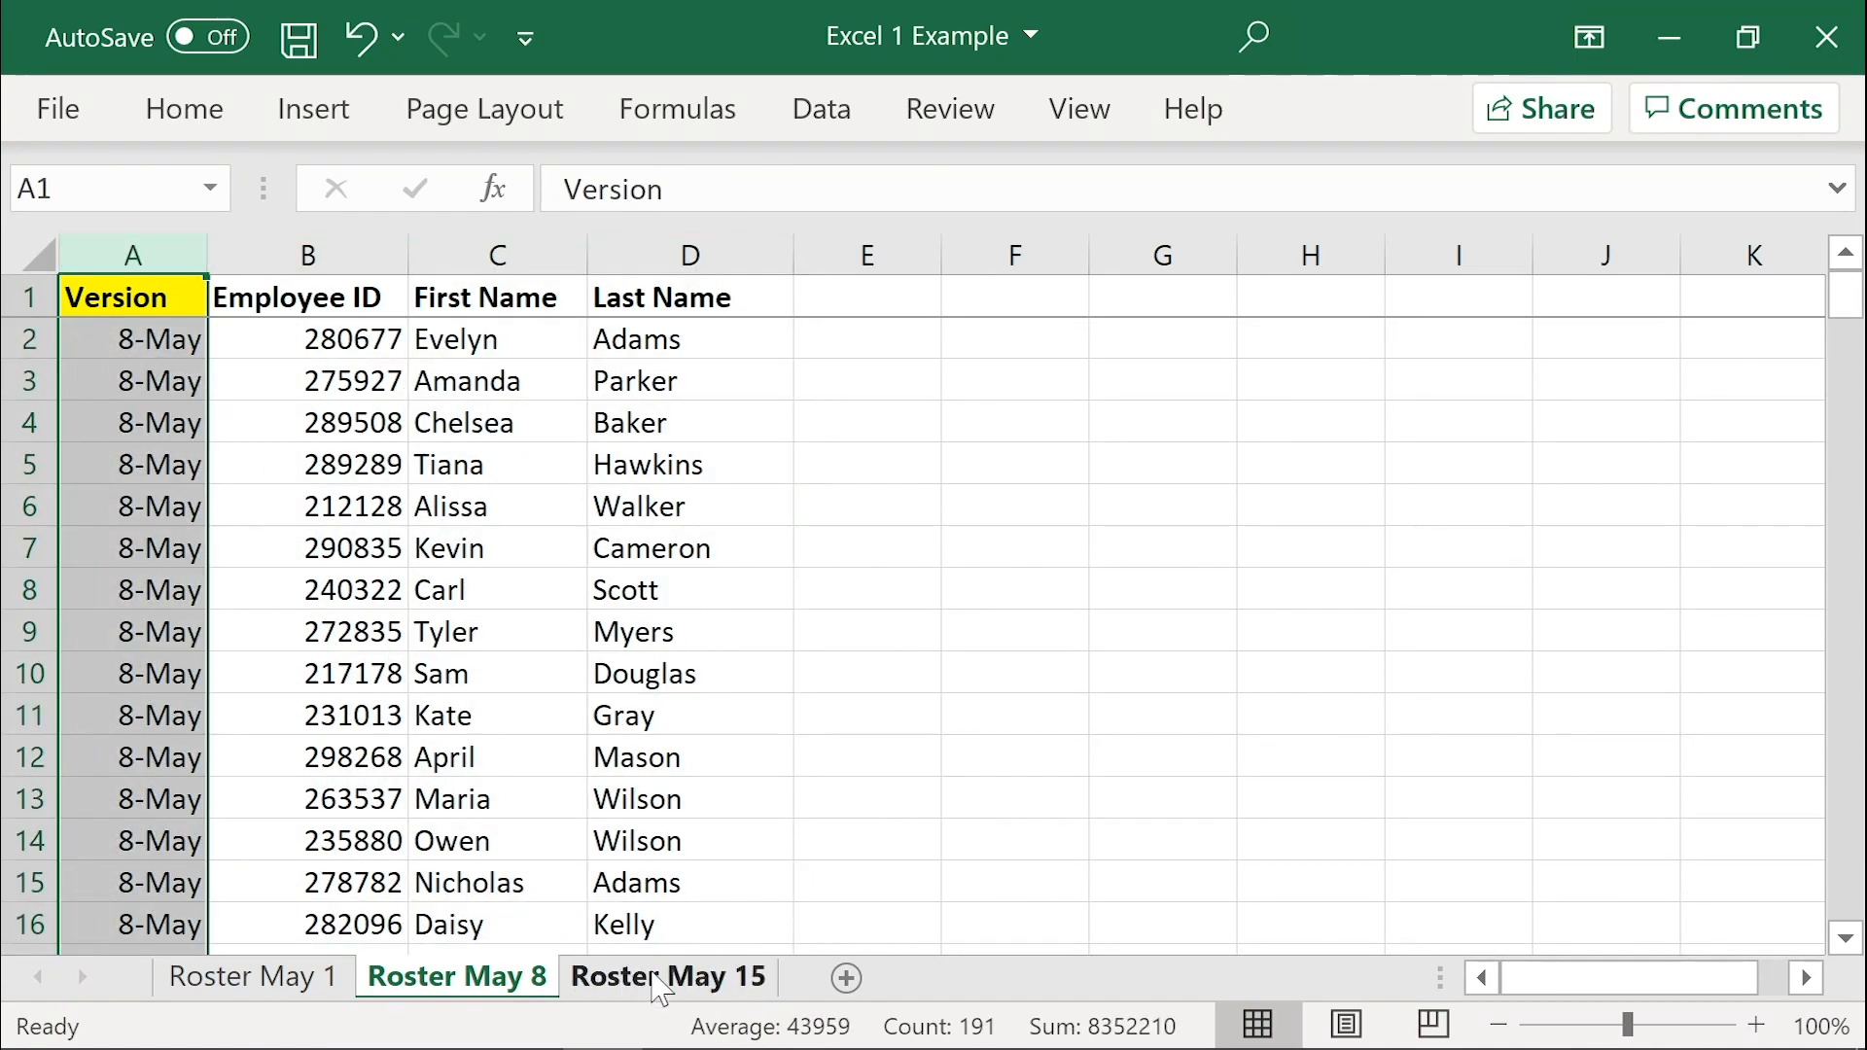
pyautogui.click(654, 980)
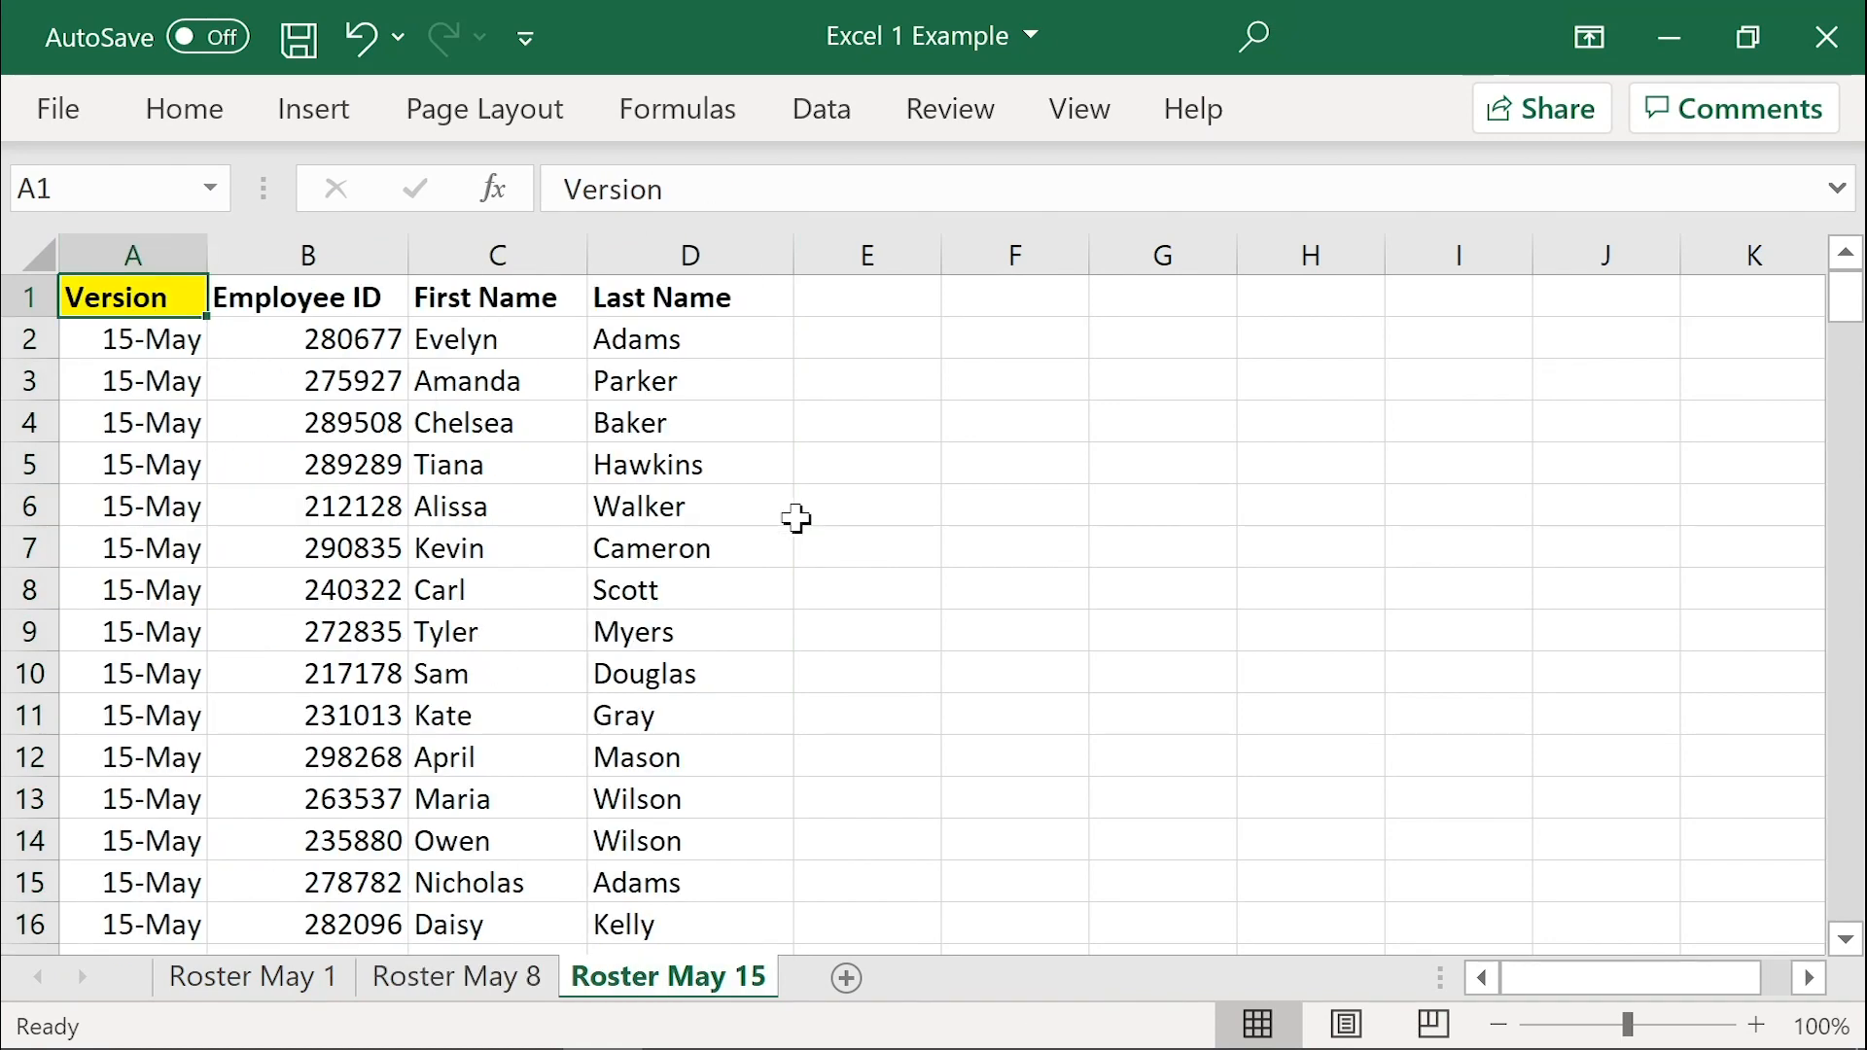
pyautogui.click(503, 980)
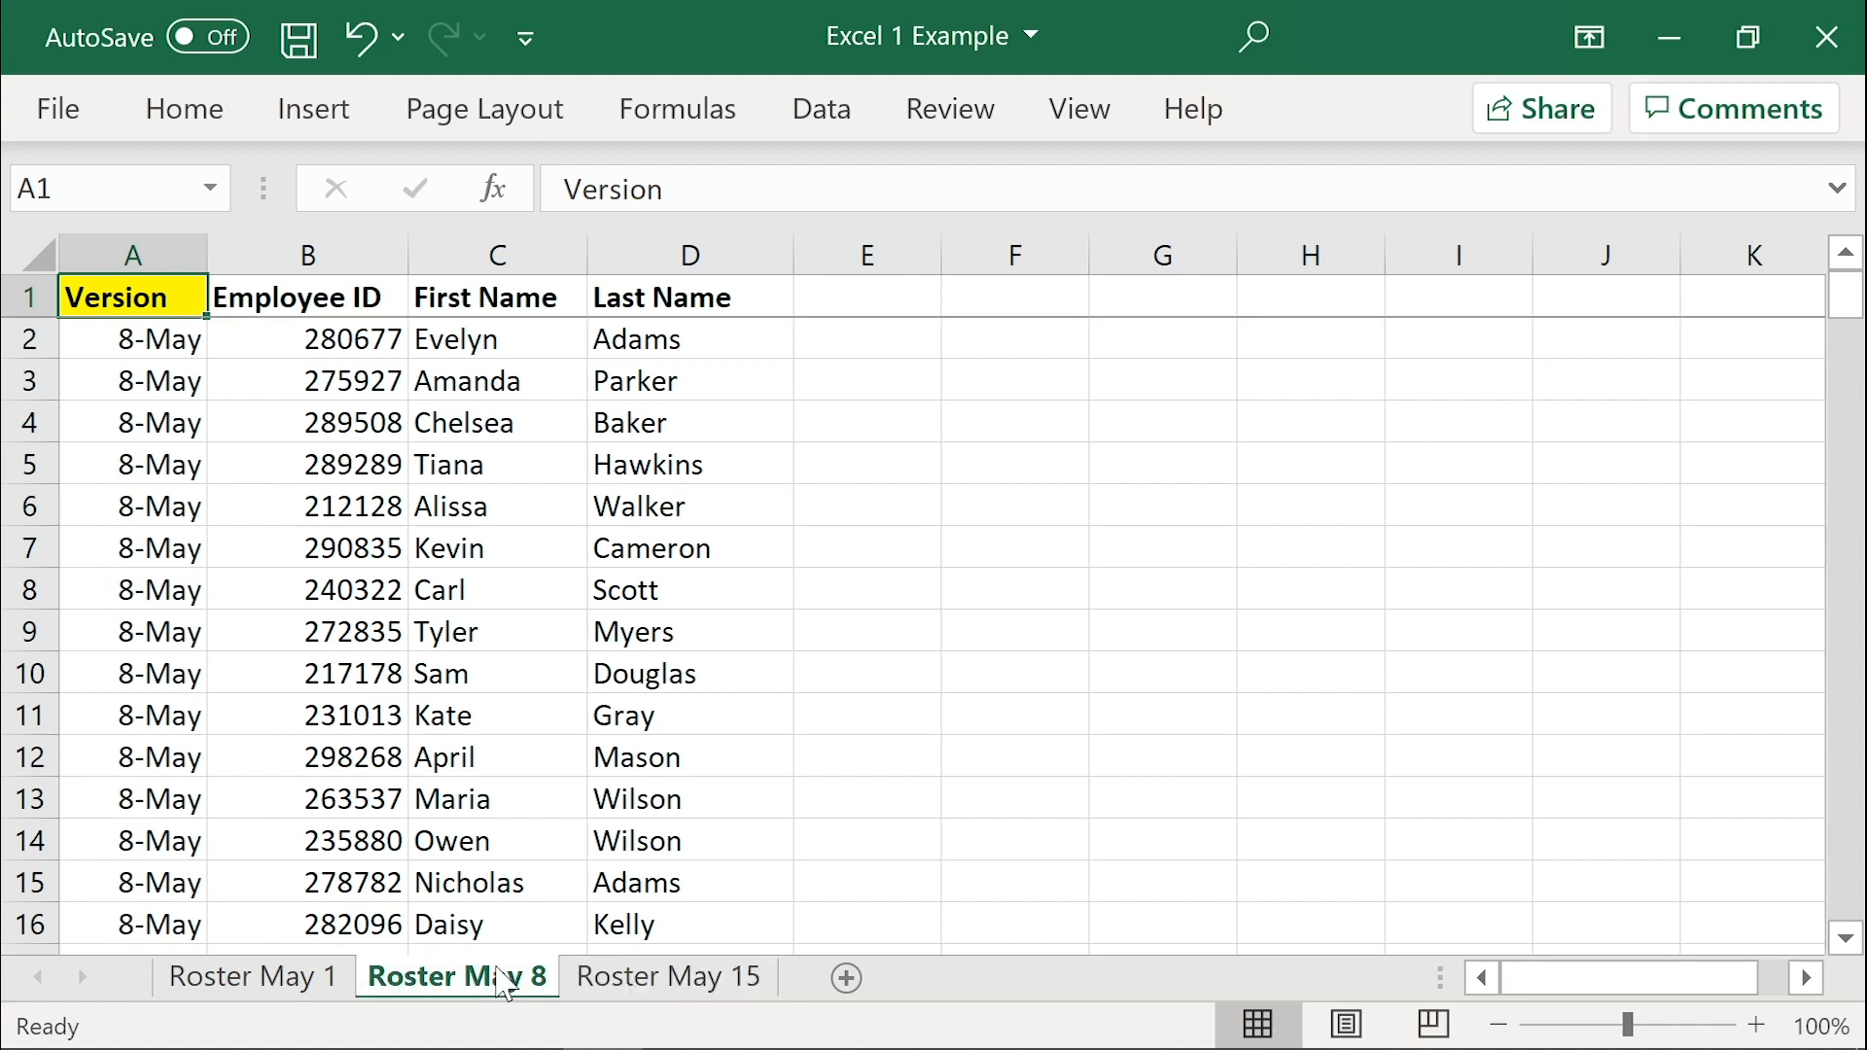
pyautogui.click(292, 980)
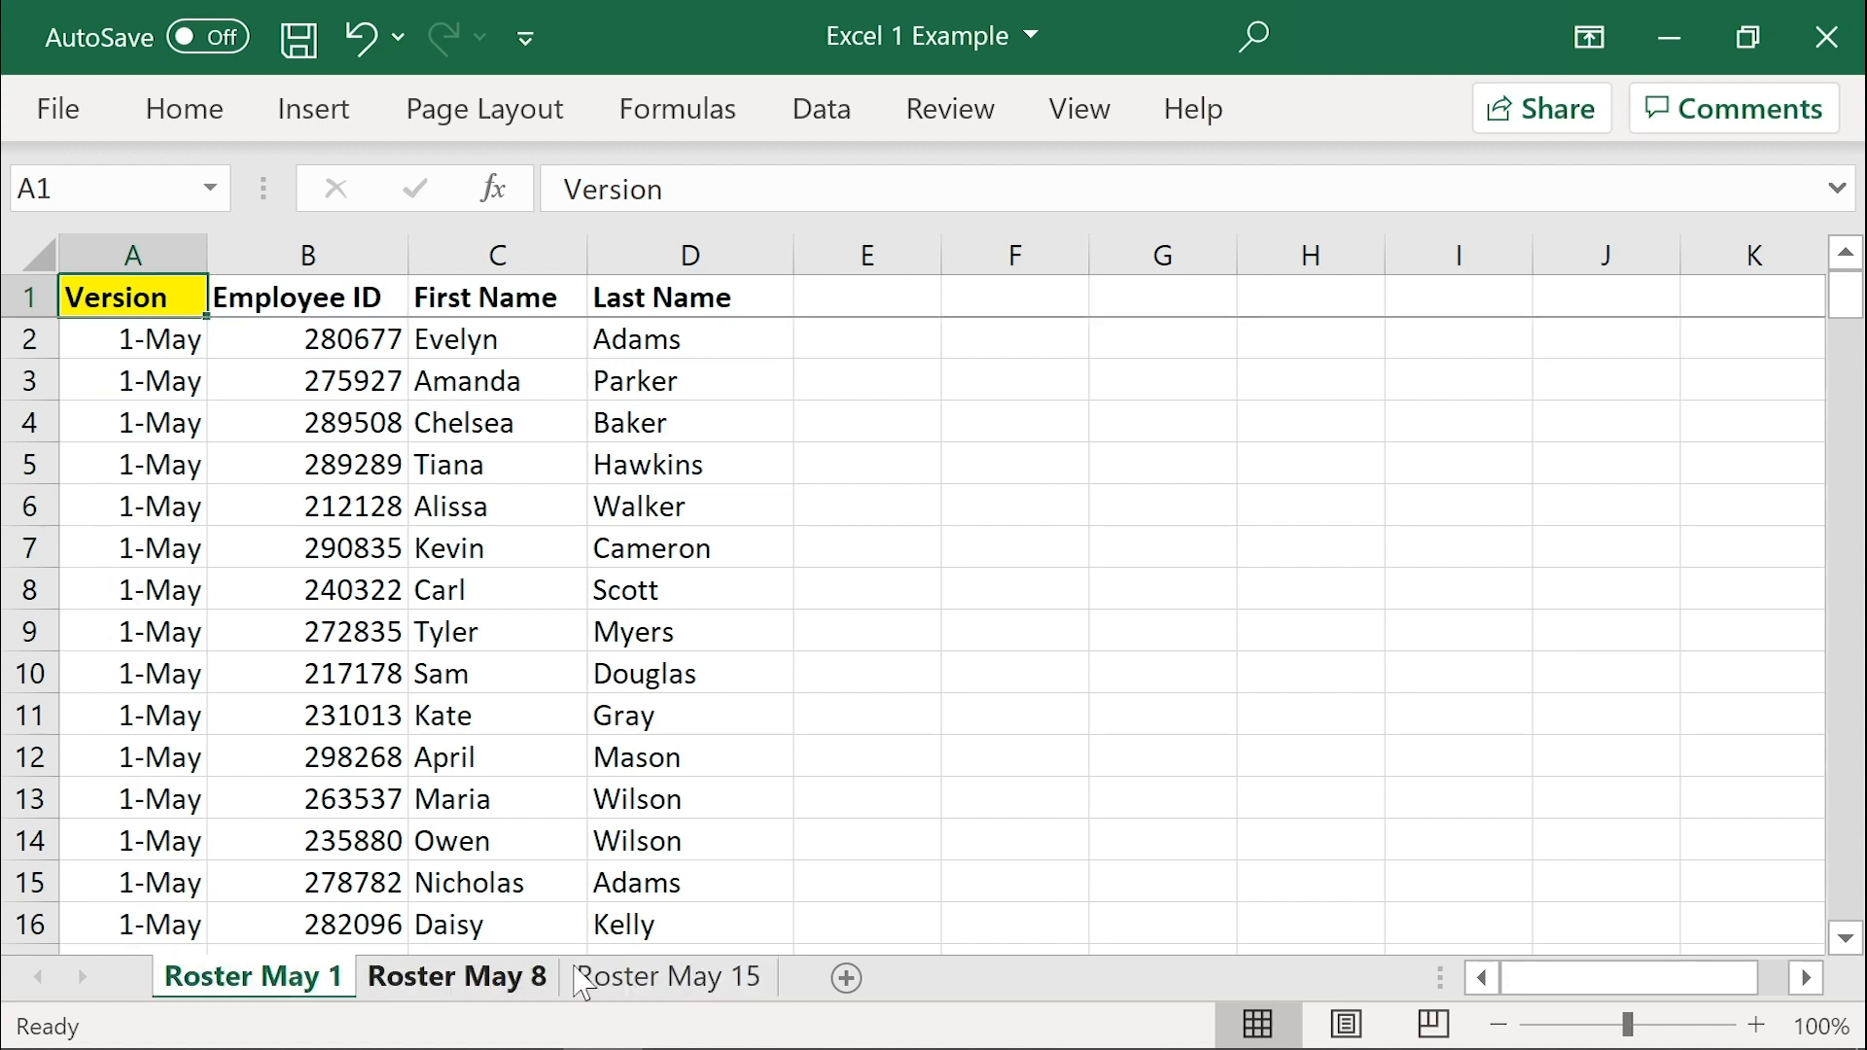
pyautogui.click(664, 980)
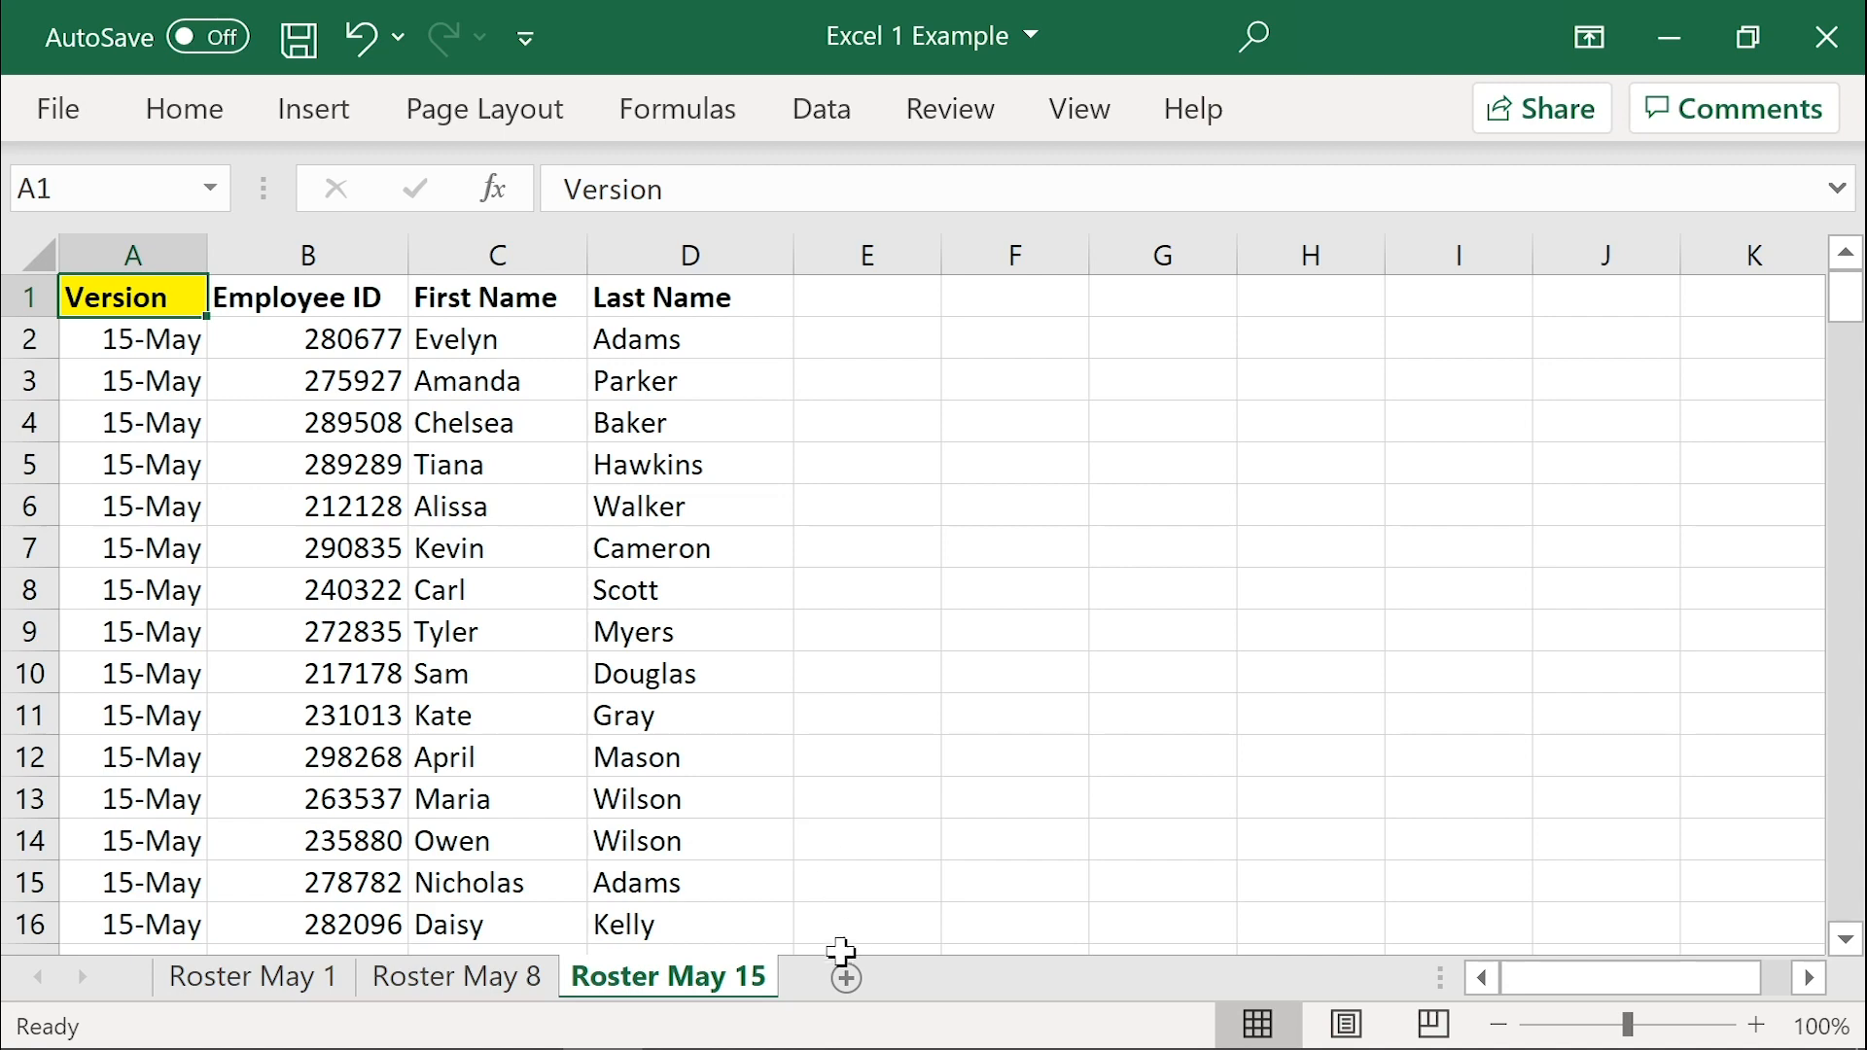
# Step: Add a new worksheet after Roster May 15 and name it Combined
pyautogui.click(844, 976)
pyautogui.doubleClick(825, 982)
pyautogui.write('Combined')
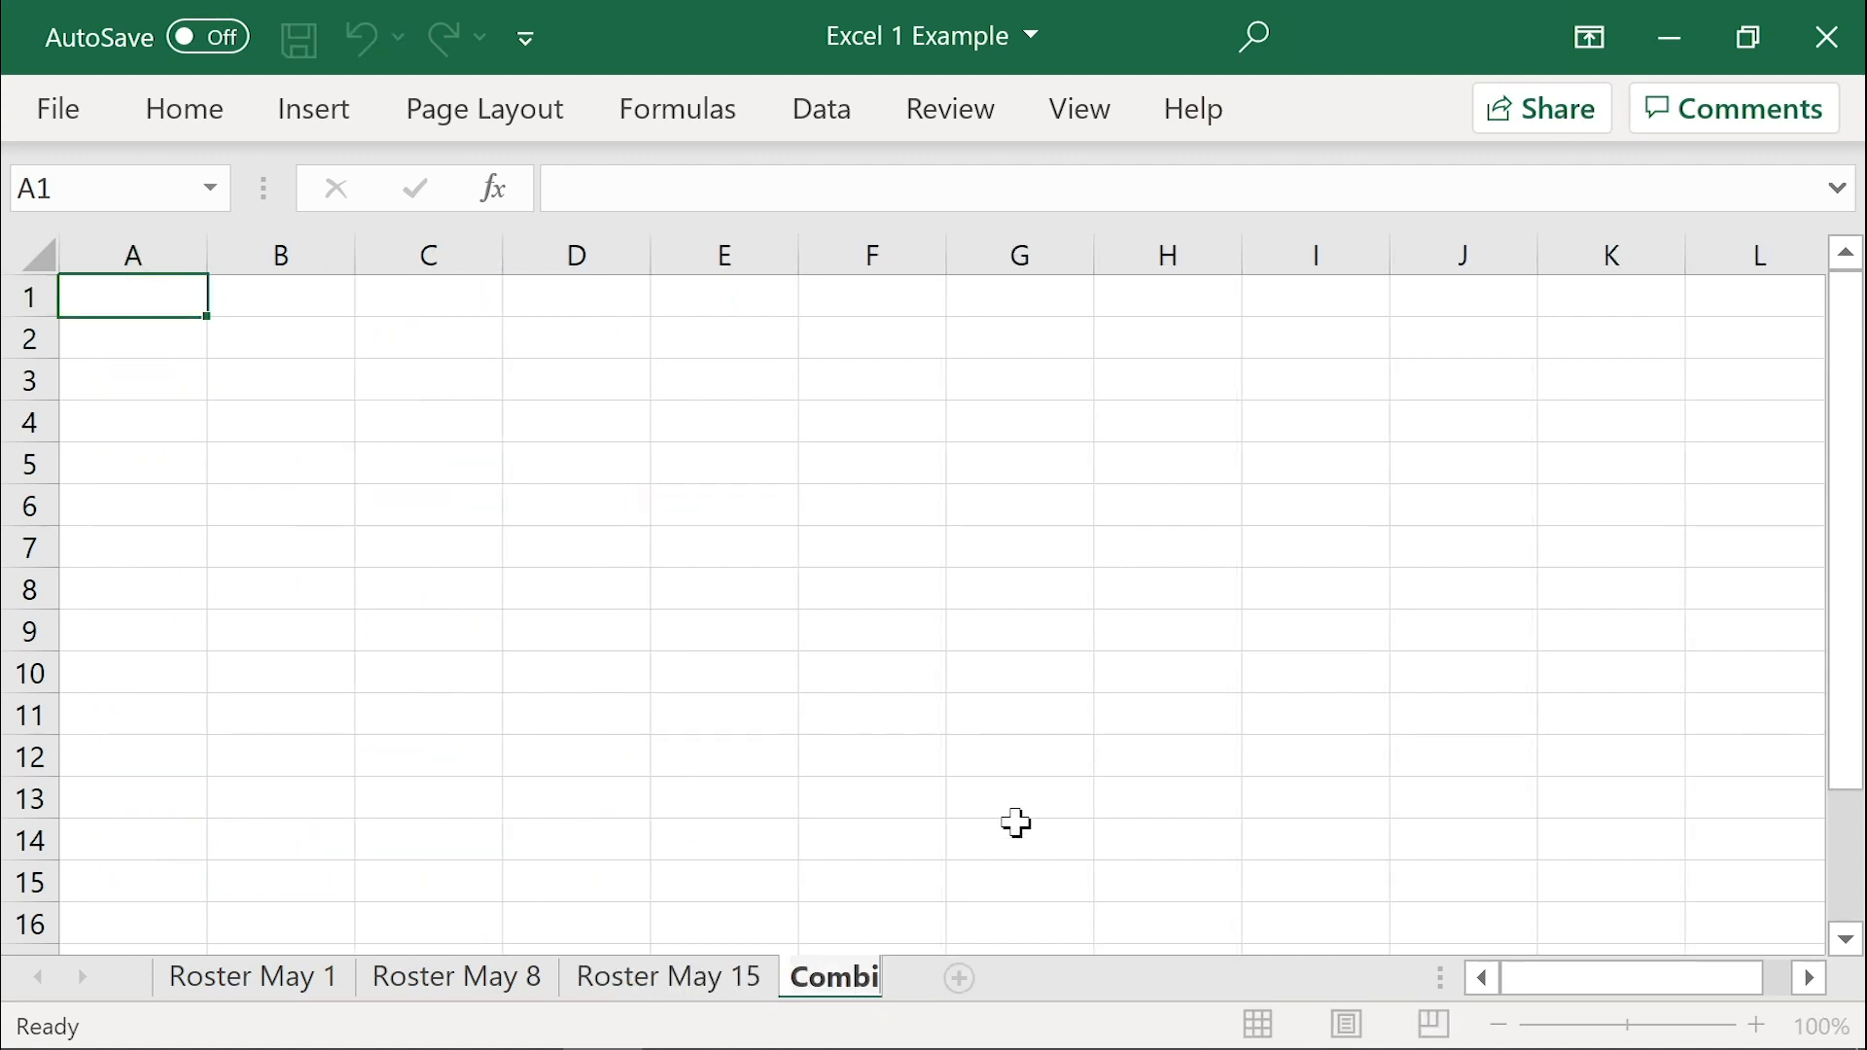
pyautogui.press('Return')
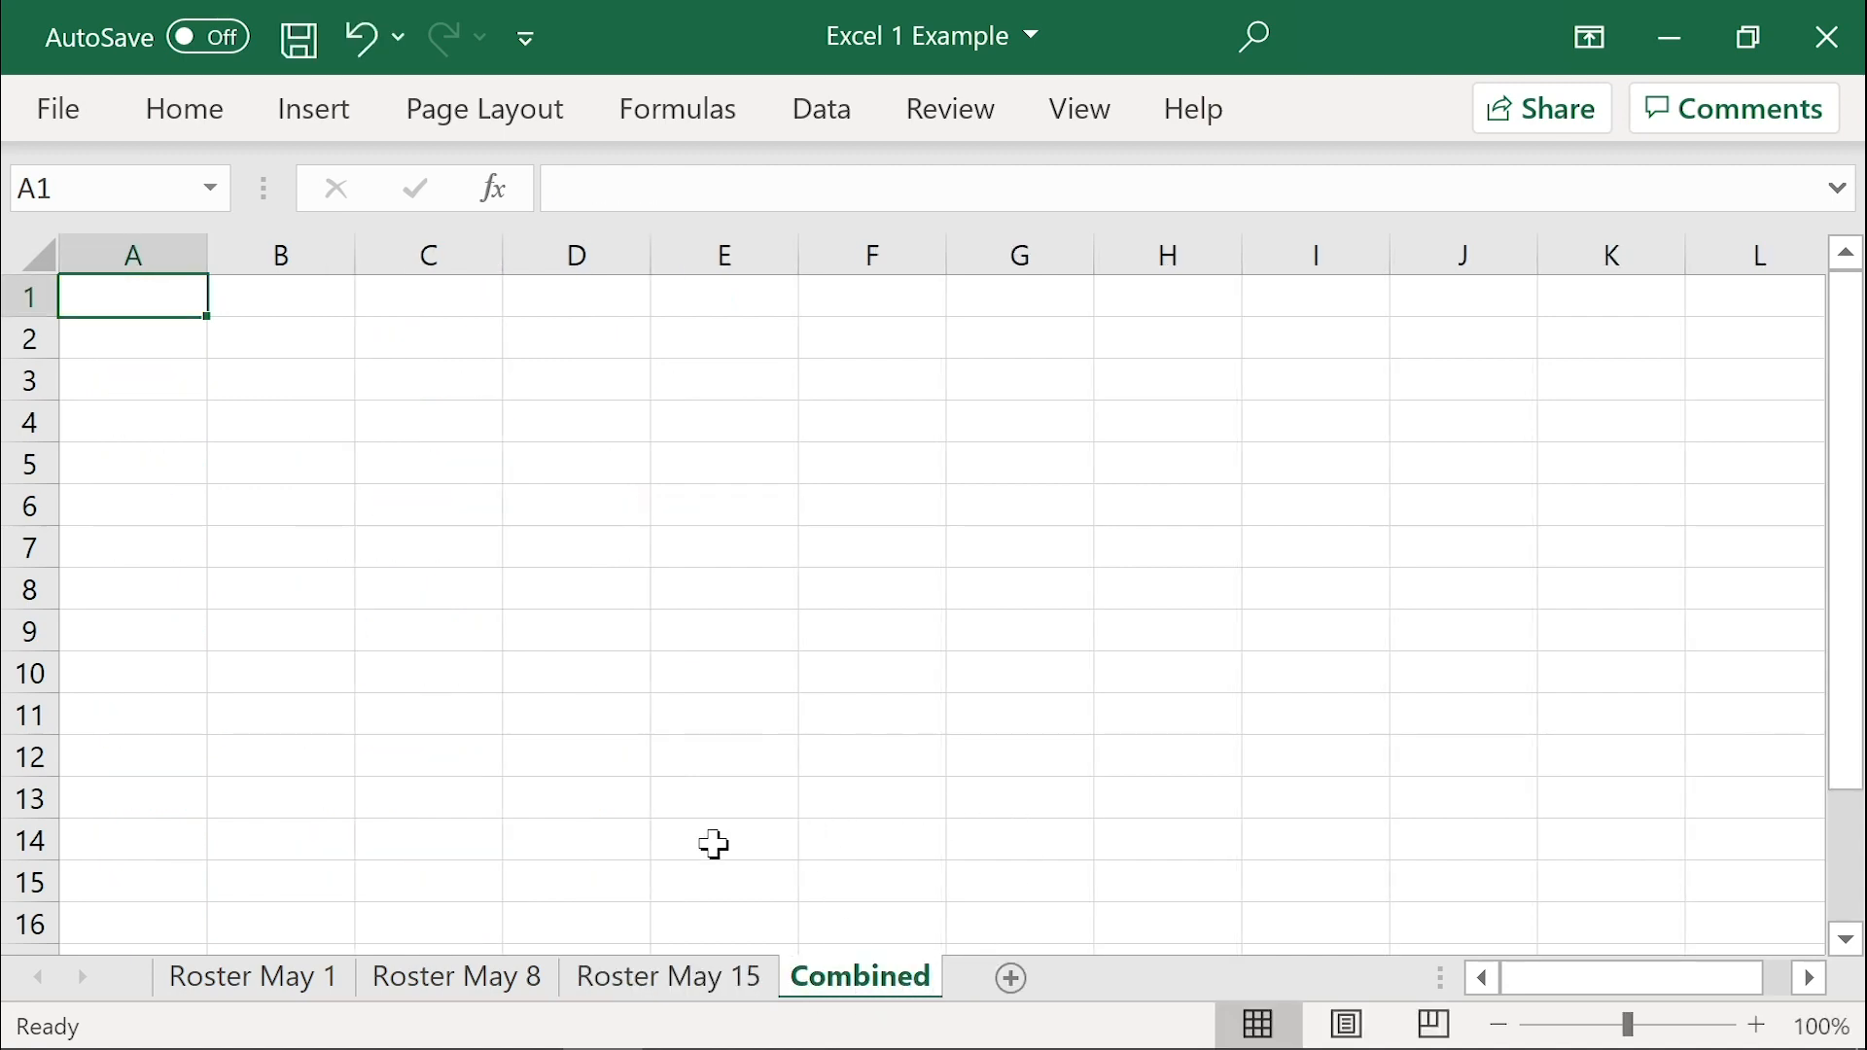
# Step: Copy the entire Roster May 1 table, headers included, from A1 to its last row
pyautogui.click(304, 990)
pyautogui.hotkey('ctrl', 'shift', 'Right')
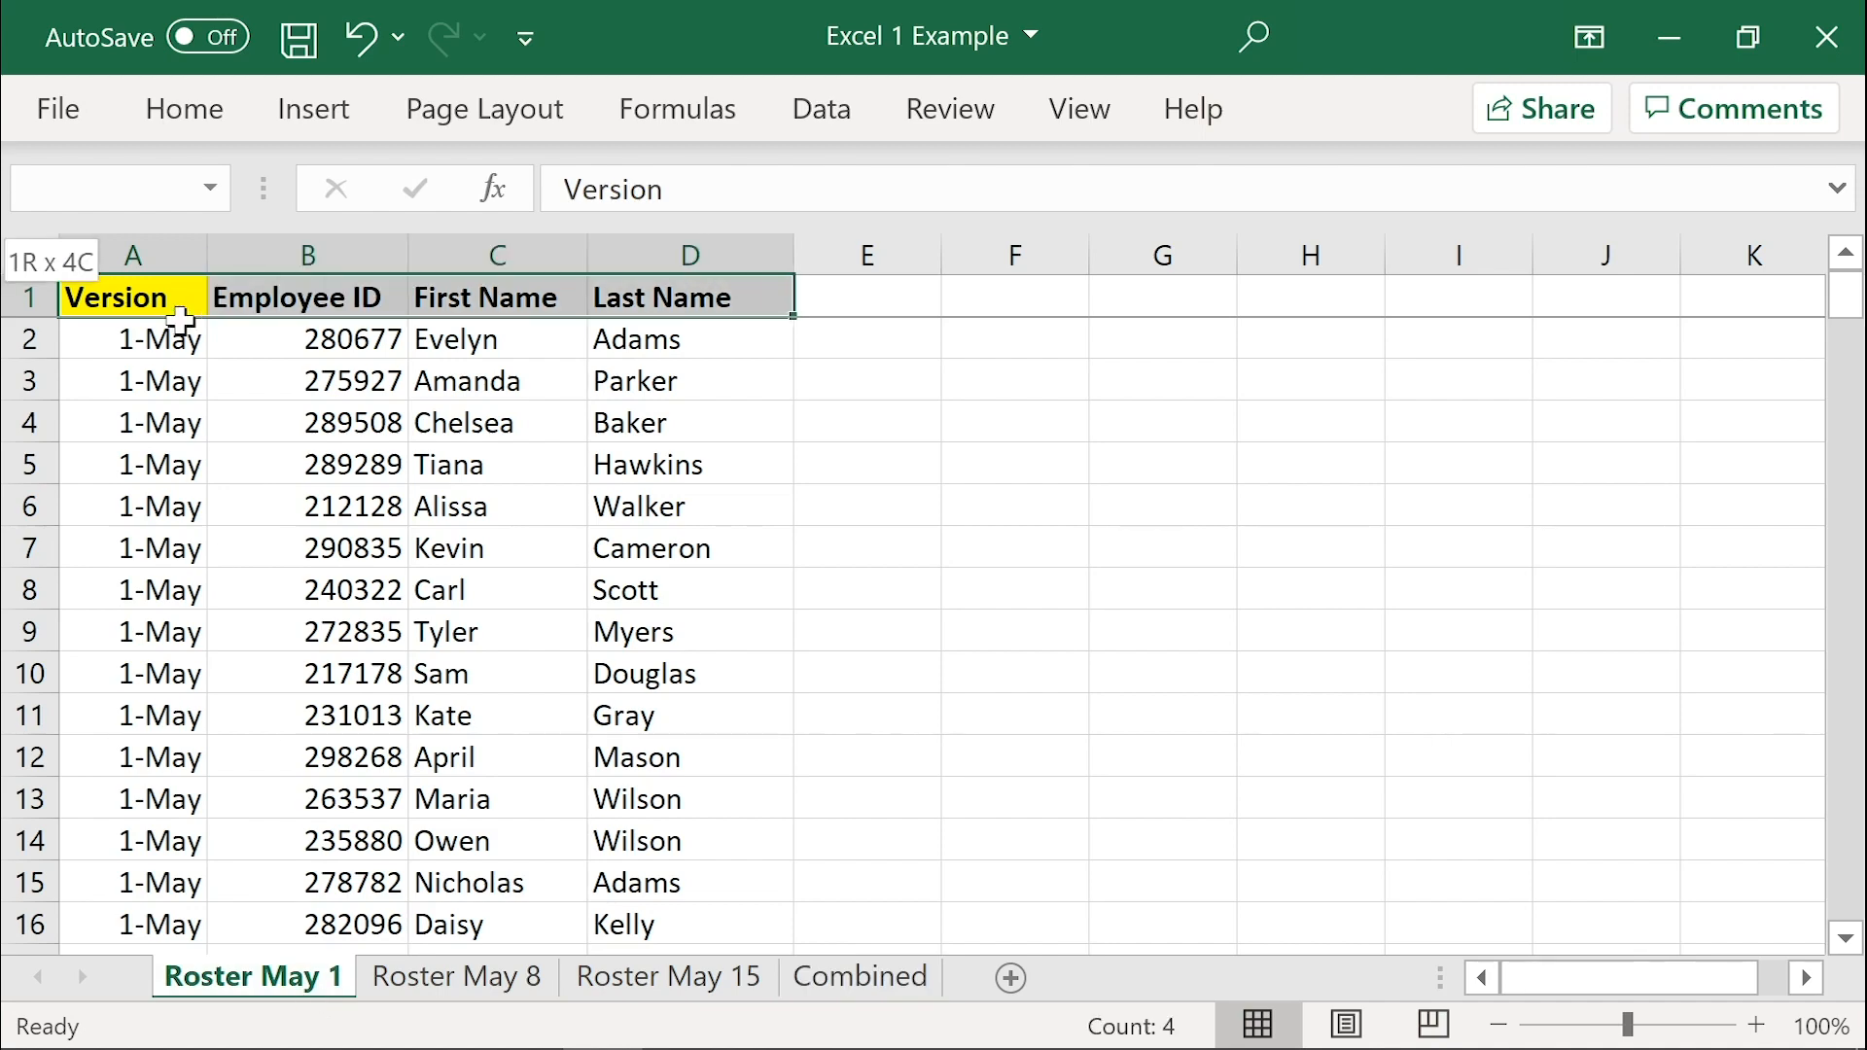
pyautogui.hotkey('ctrl', 'shift', 'Down')
pyautogui.hotkey('ctrl', 'c')
# Step: Paste the May 1 roster into cell A1 of Combined, first as values and again as formatting
pyautogui.click(895, 981)
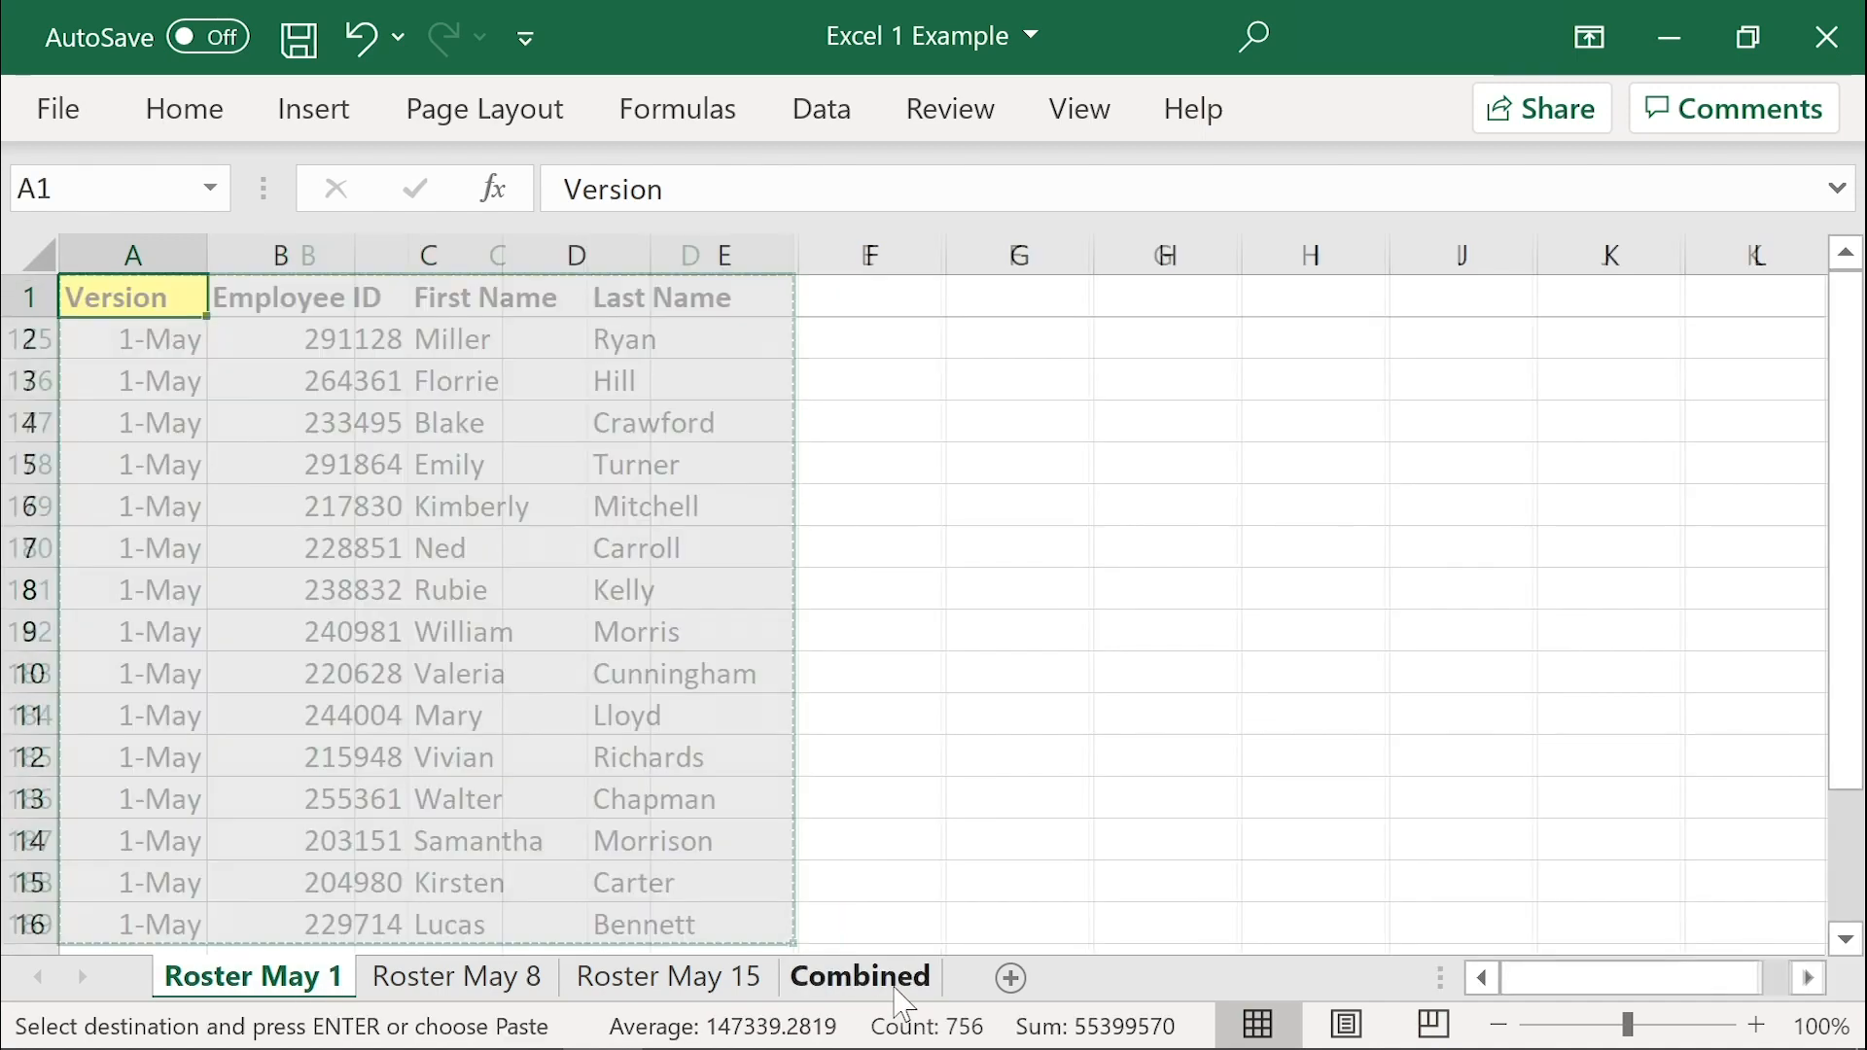
pyautogui.rightClick(179, 304)
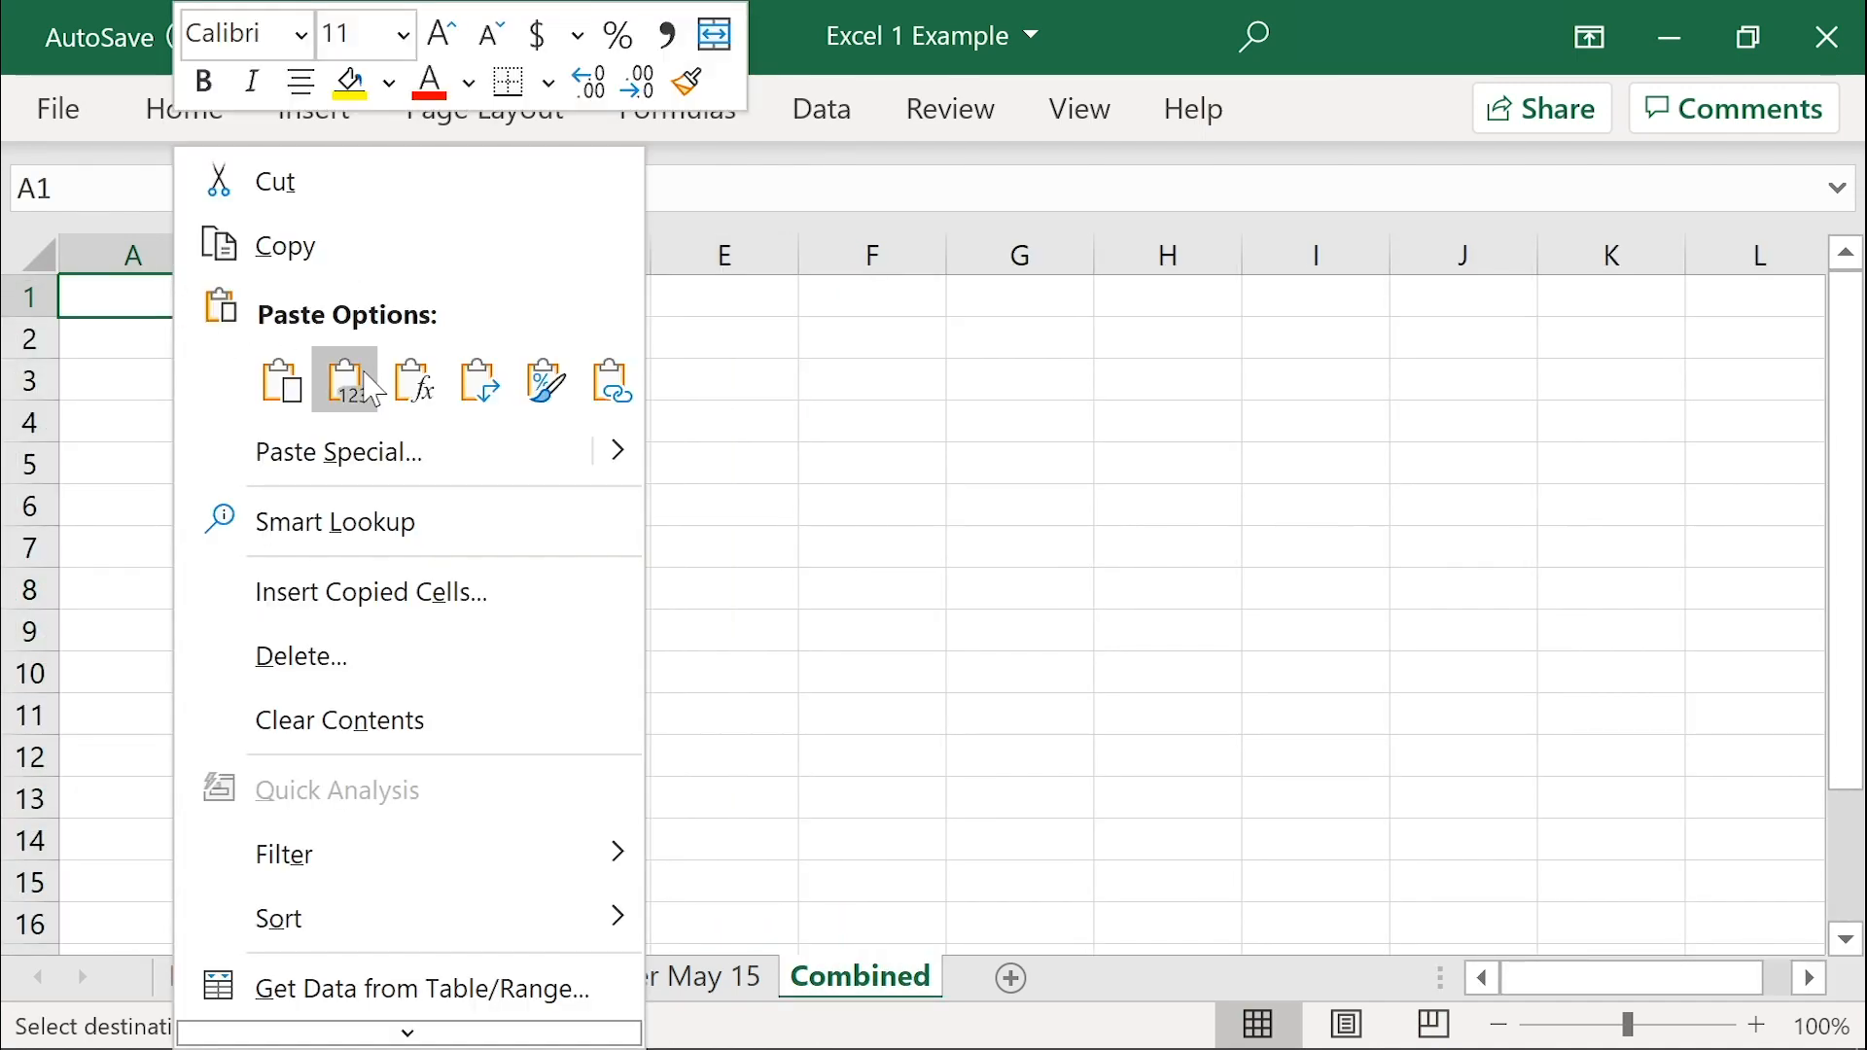
pyautogui.click(360, 391)
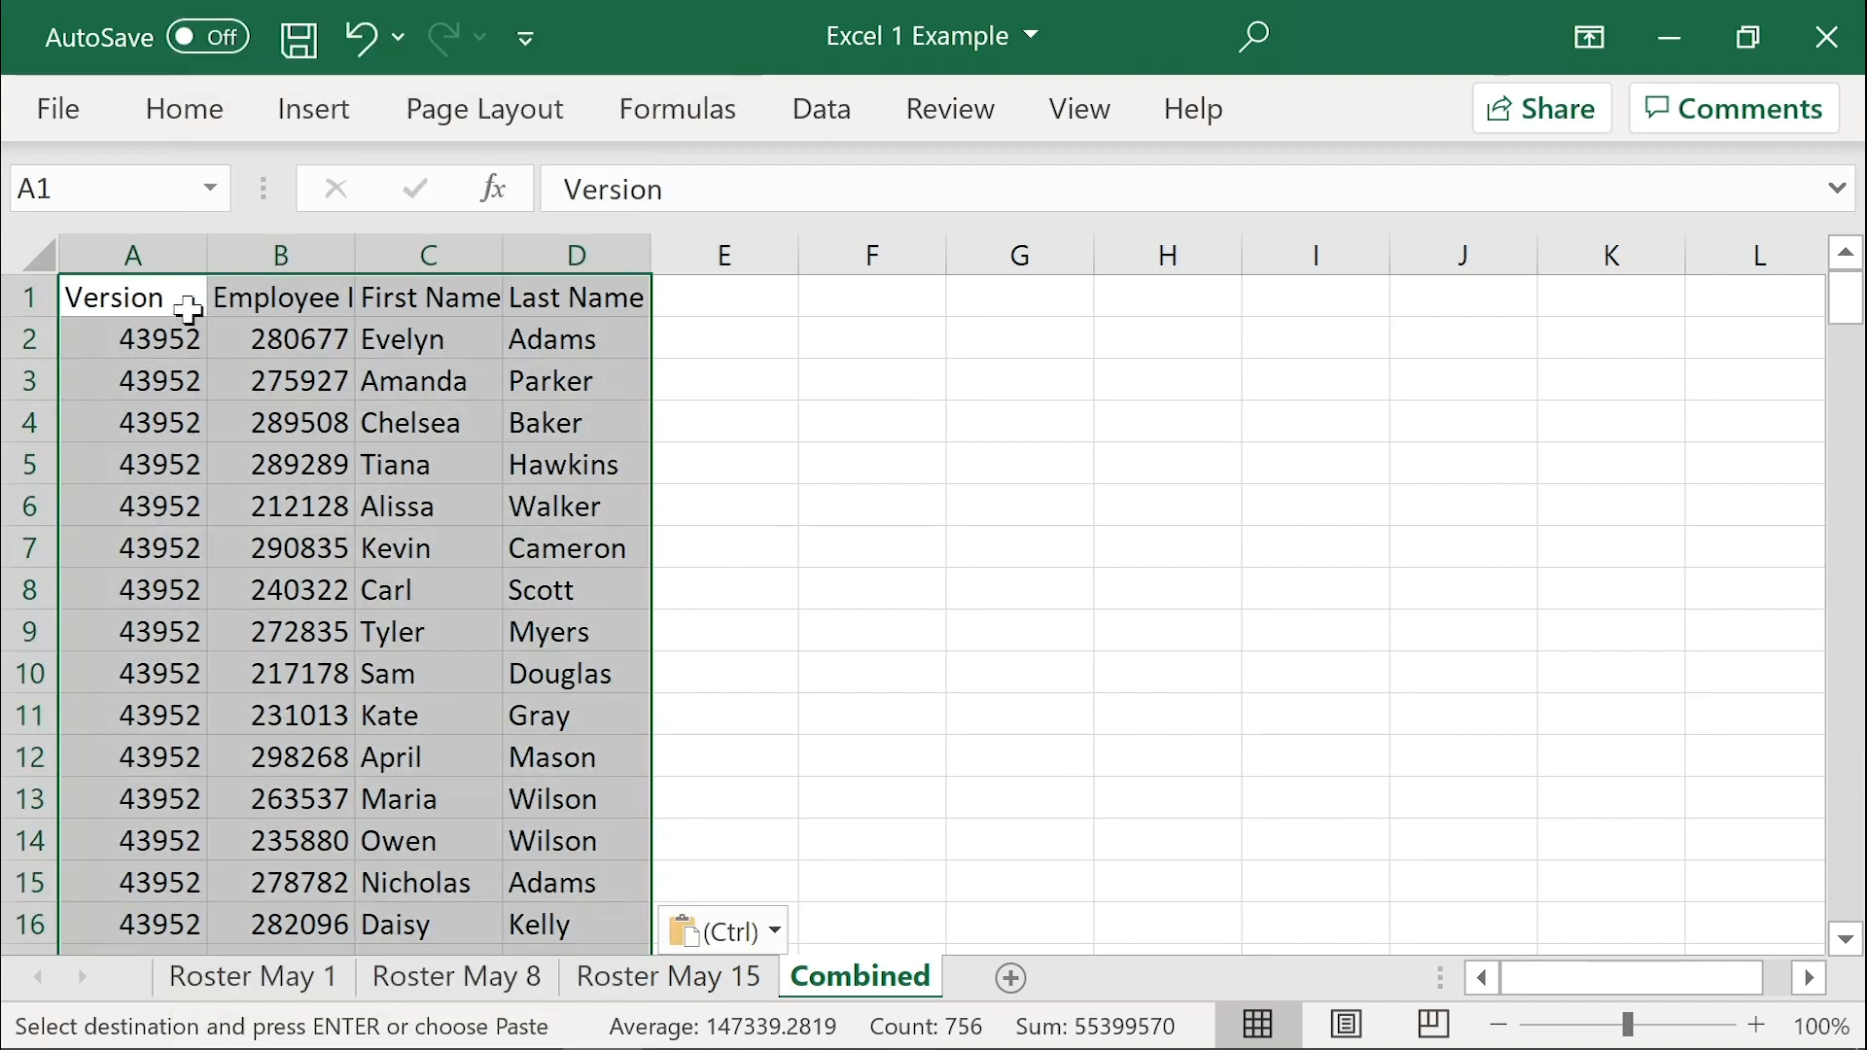
pyautogui.rightClick(186, 311)
pyautogui.click(560, 401)
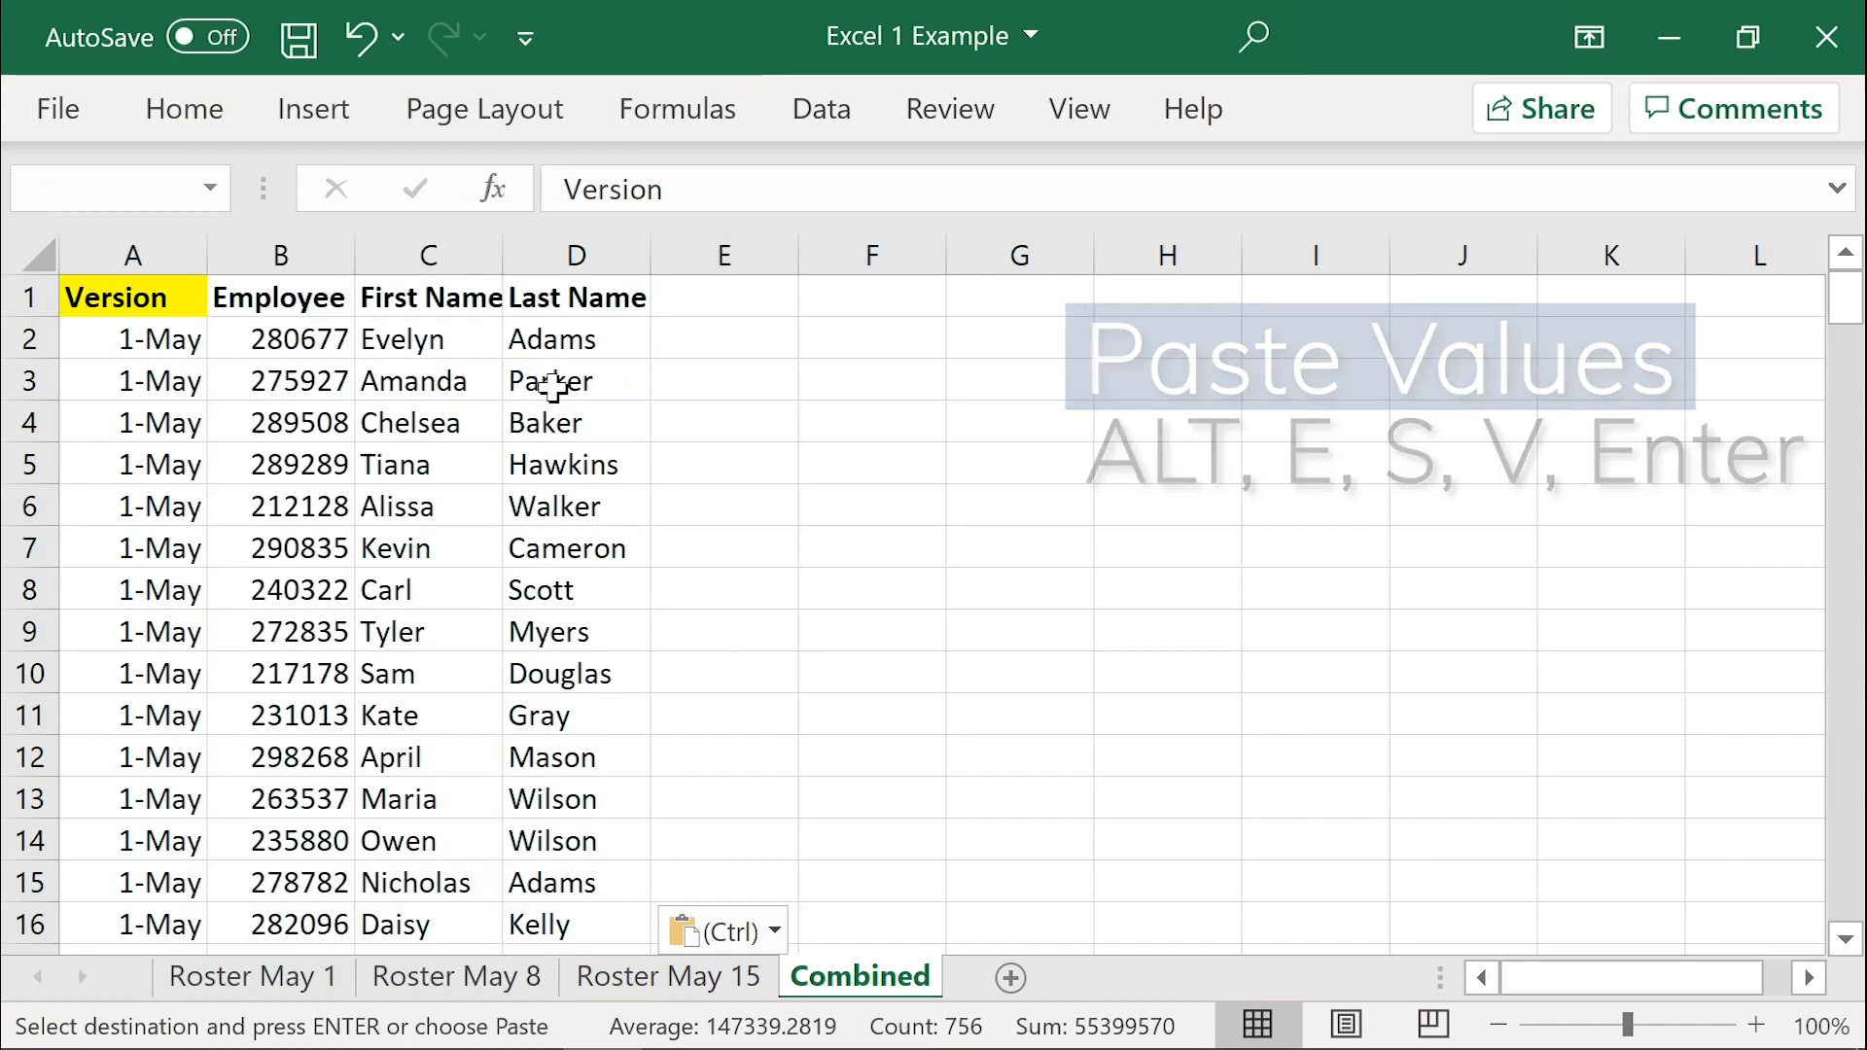
# Step: Select the first empty cell below the May 1 records on Combined, A190
pyautogui.hotkey('ctrl', 'a')
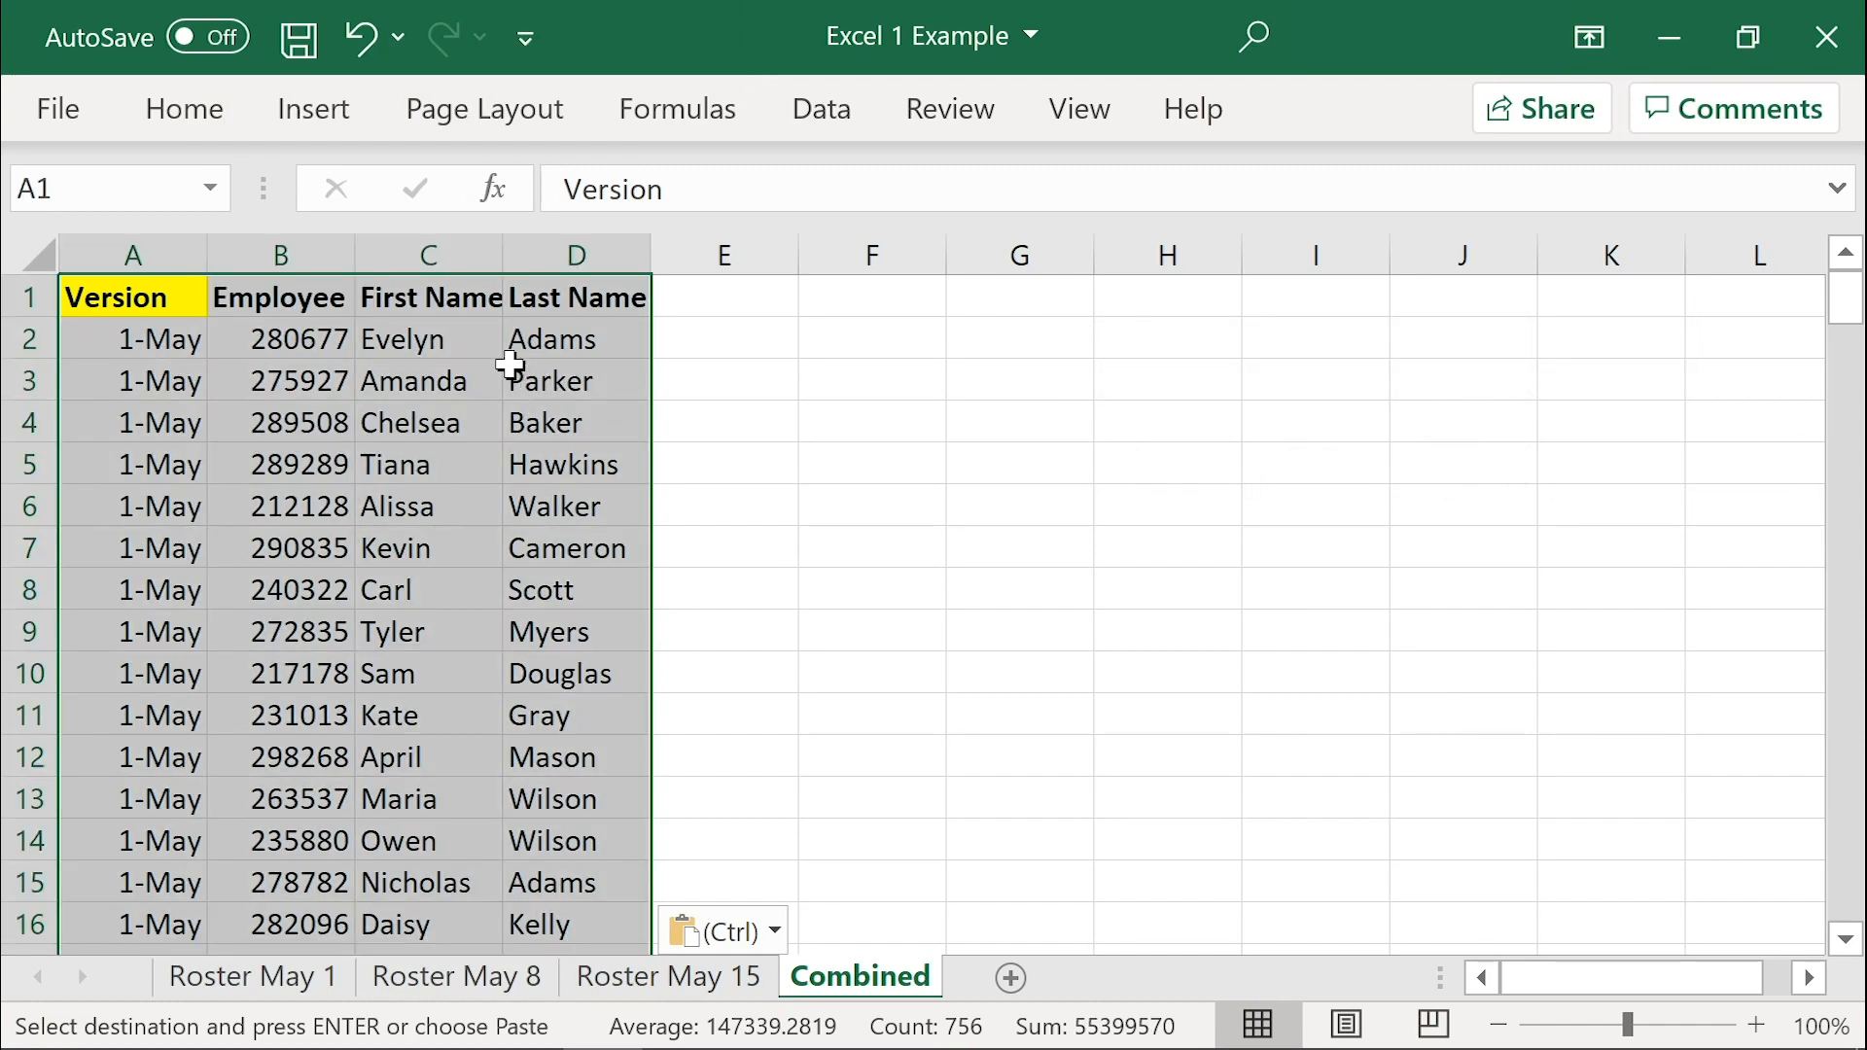
pyautogui.press('Down')
pyautogui.hotkey('ctrl', 'Down')
pyautogui.press('Down')
pyautogui.hotkey('alt', 'e')
pyautogui.press('s')
pyautogui.press('t')
pyautogui.press('Return')
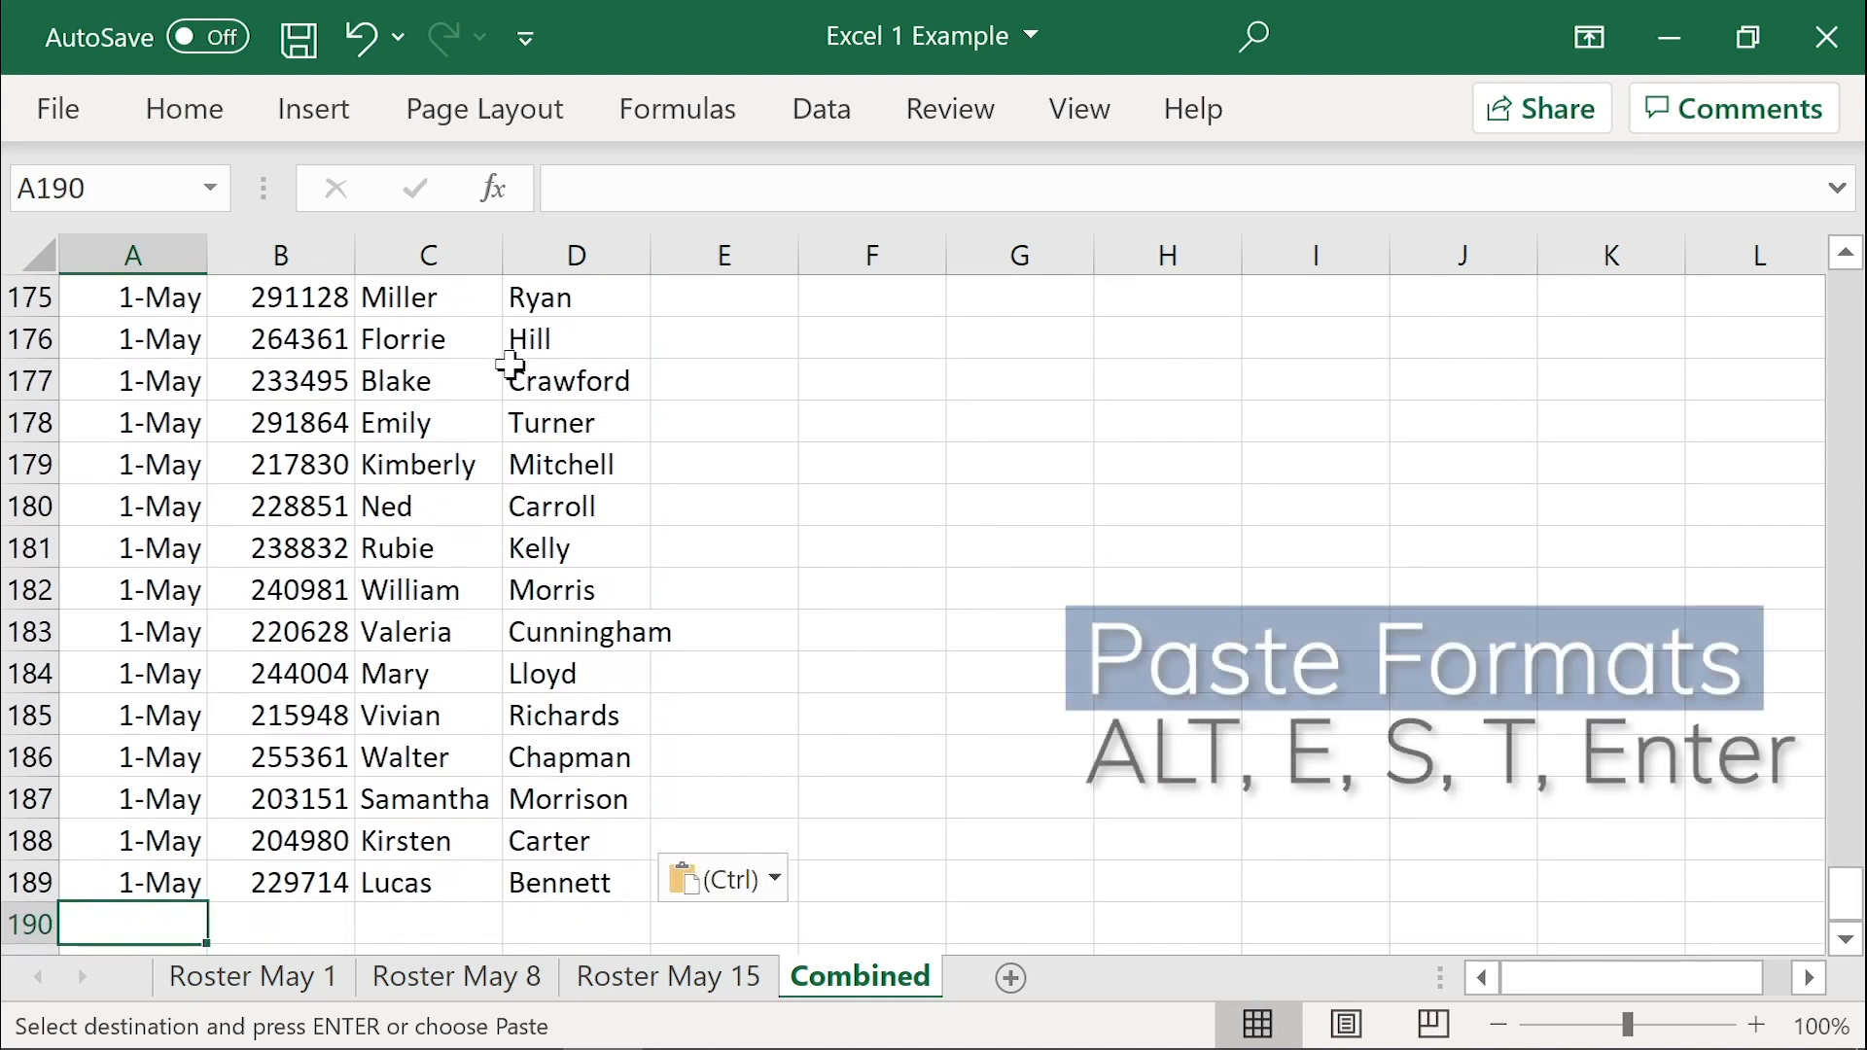
pyautogui.scroll(-3, 508, 826)
# Step: Copy the Roster May 8 records without the header row, A2 through D191
pyautogui.click(505, 977)
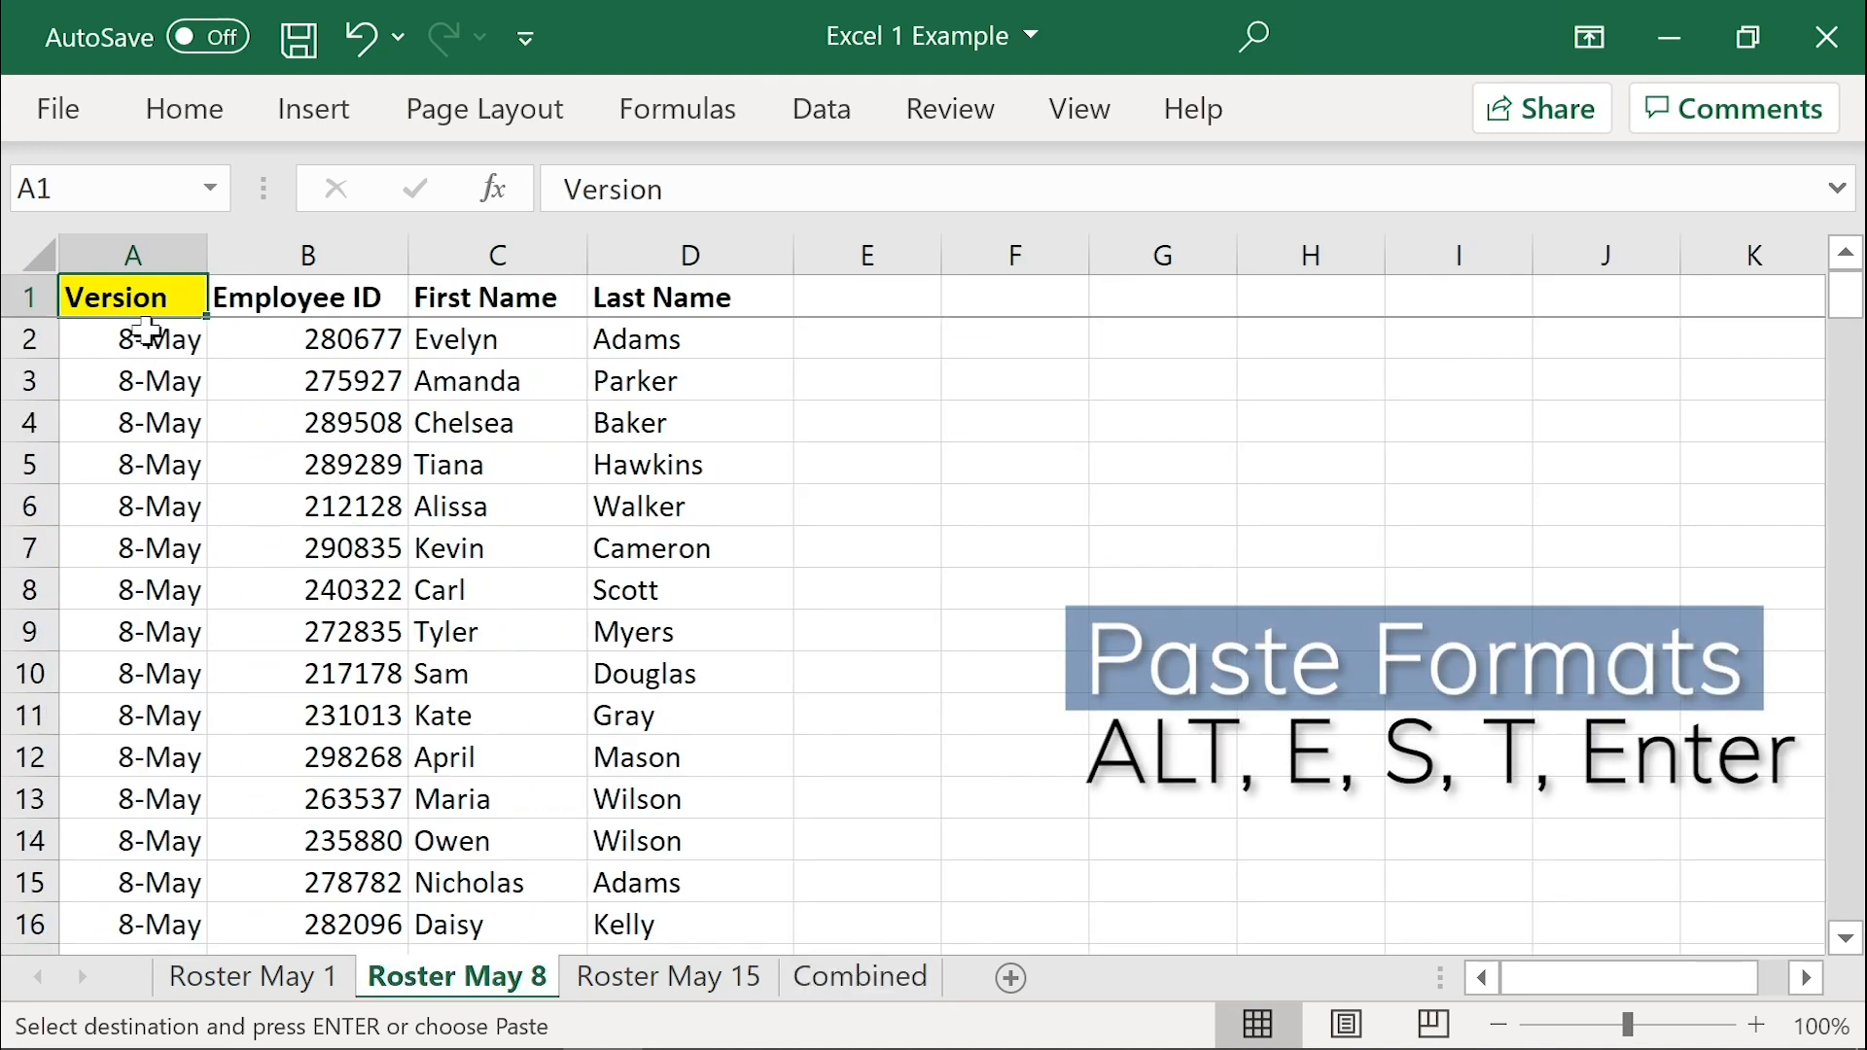
pyautogui.click(153, 336)
pyautogui.hotkey('ctrl', 'shift', 'Right')
pyautogui.hotkey('ctrl', 'shift', 'Down')
pyautogui.hotkey('ctrl', 'c')
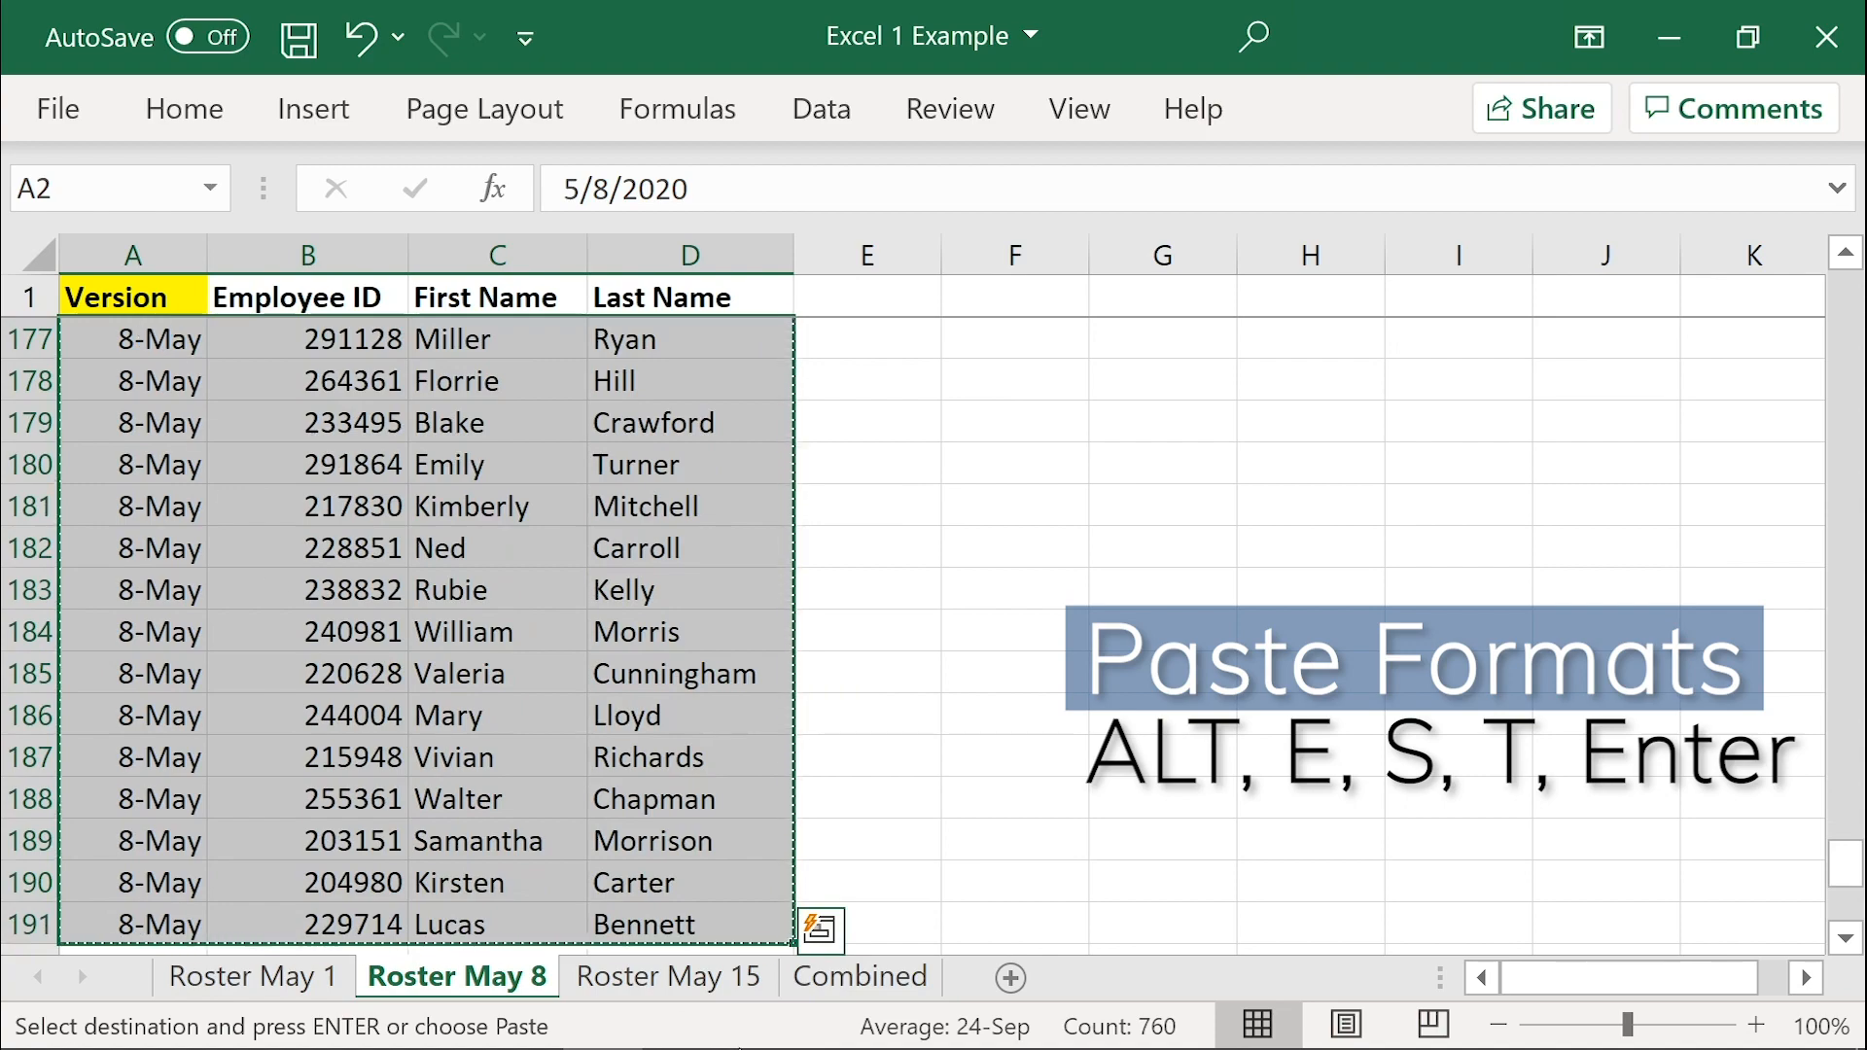
# Step: Paste the May 8 records at A190 of Combined, first as values and again as formats
pyautogui.click(860, 976)
pyautogui.hotkey('alt', 'e')
pyautogui.press('s')
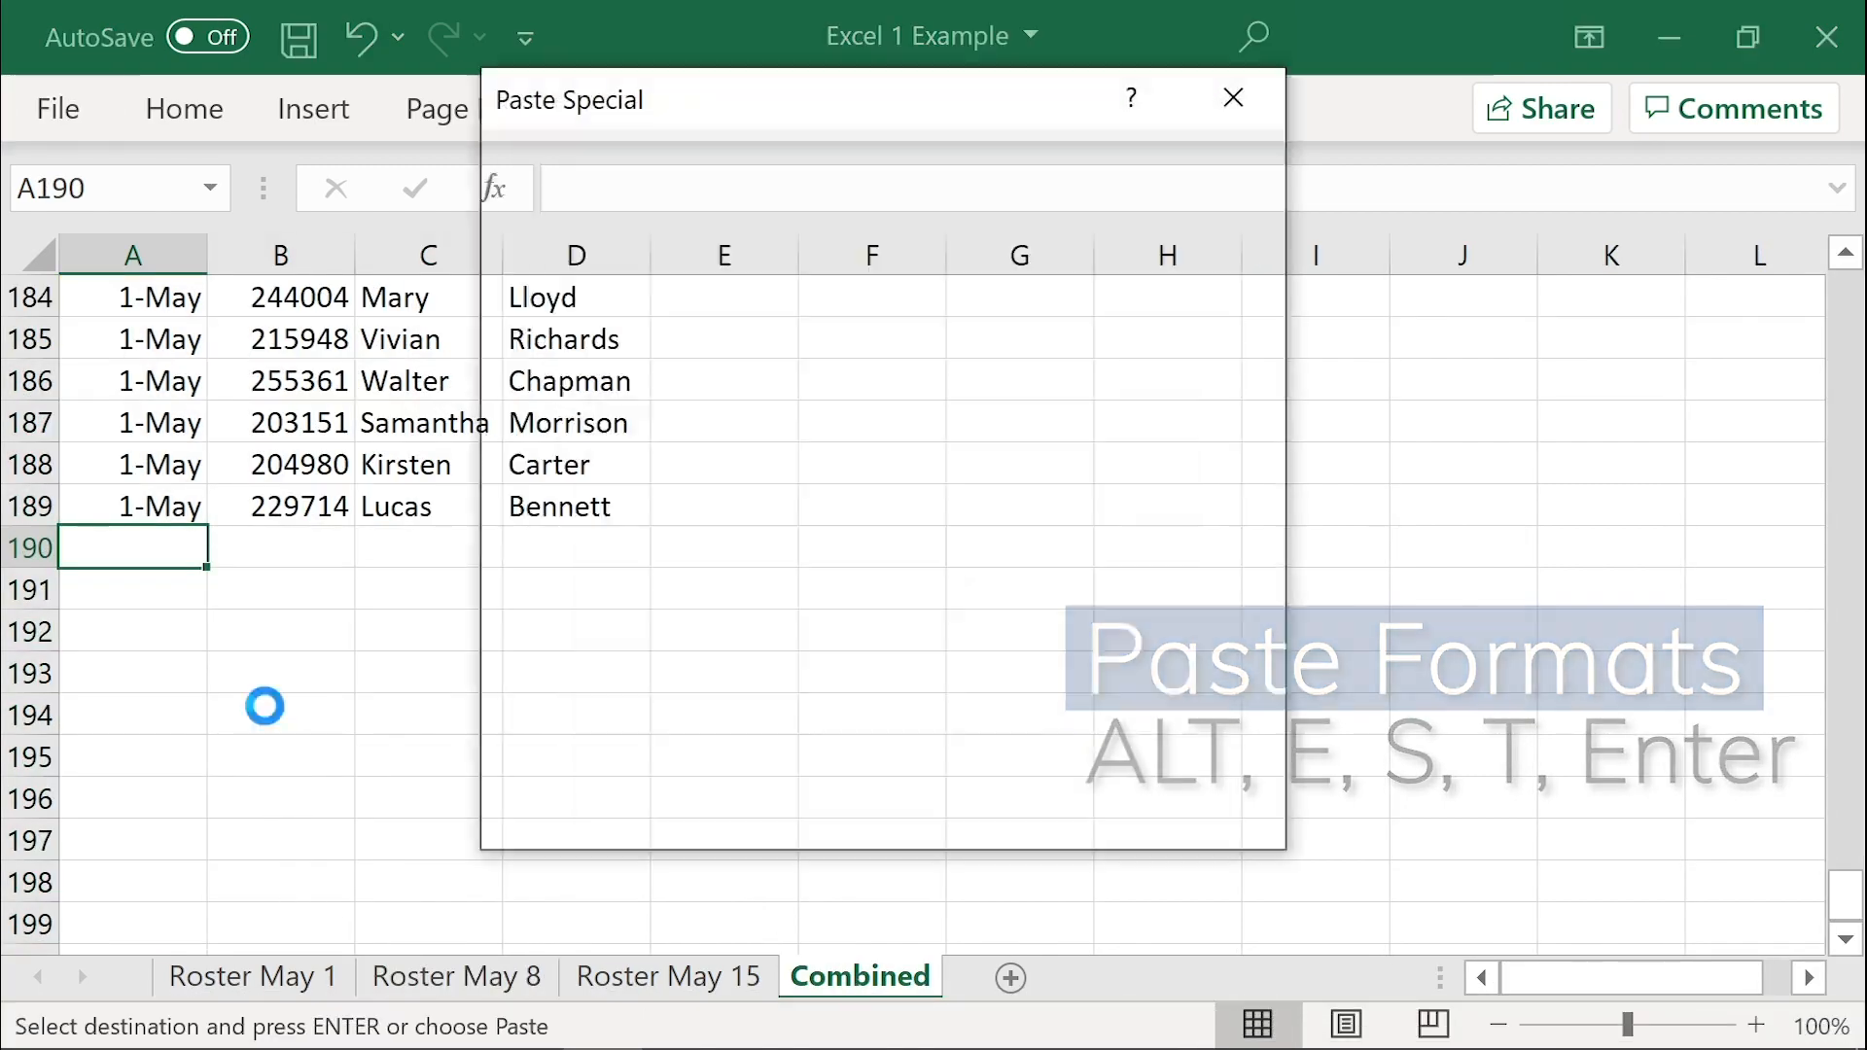
pyautogui.press('v')
pyautogui.press('Return')
pyautogui.hotkey('alt', 'e')
pyautogui.press('s')
pyautogui.press('t')
pyautogui.press('Return')
# Step: Append the Roster May 15 records from A2 onward below the May 8 records on Combined, starting at A380
pyautogui.press('Left')
pyautogui.hotkey('ctrl', 'Down')
pyautogui.press('Down')
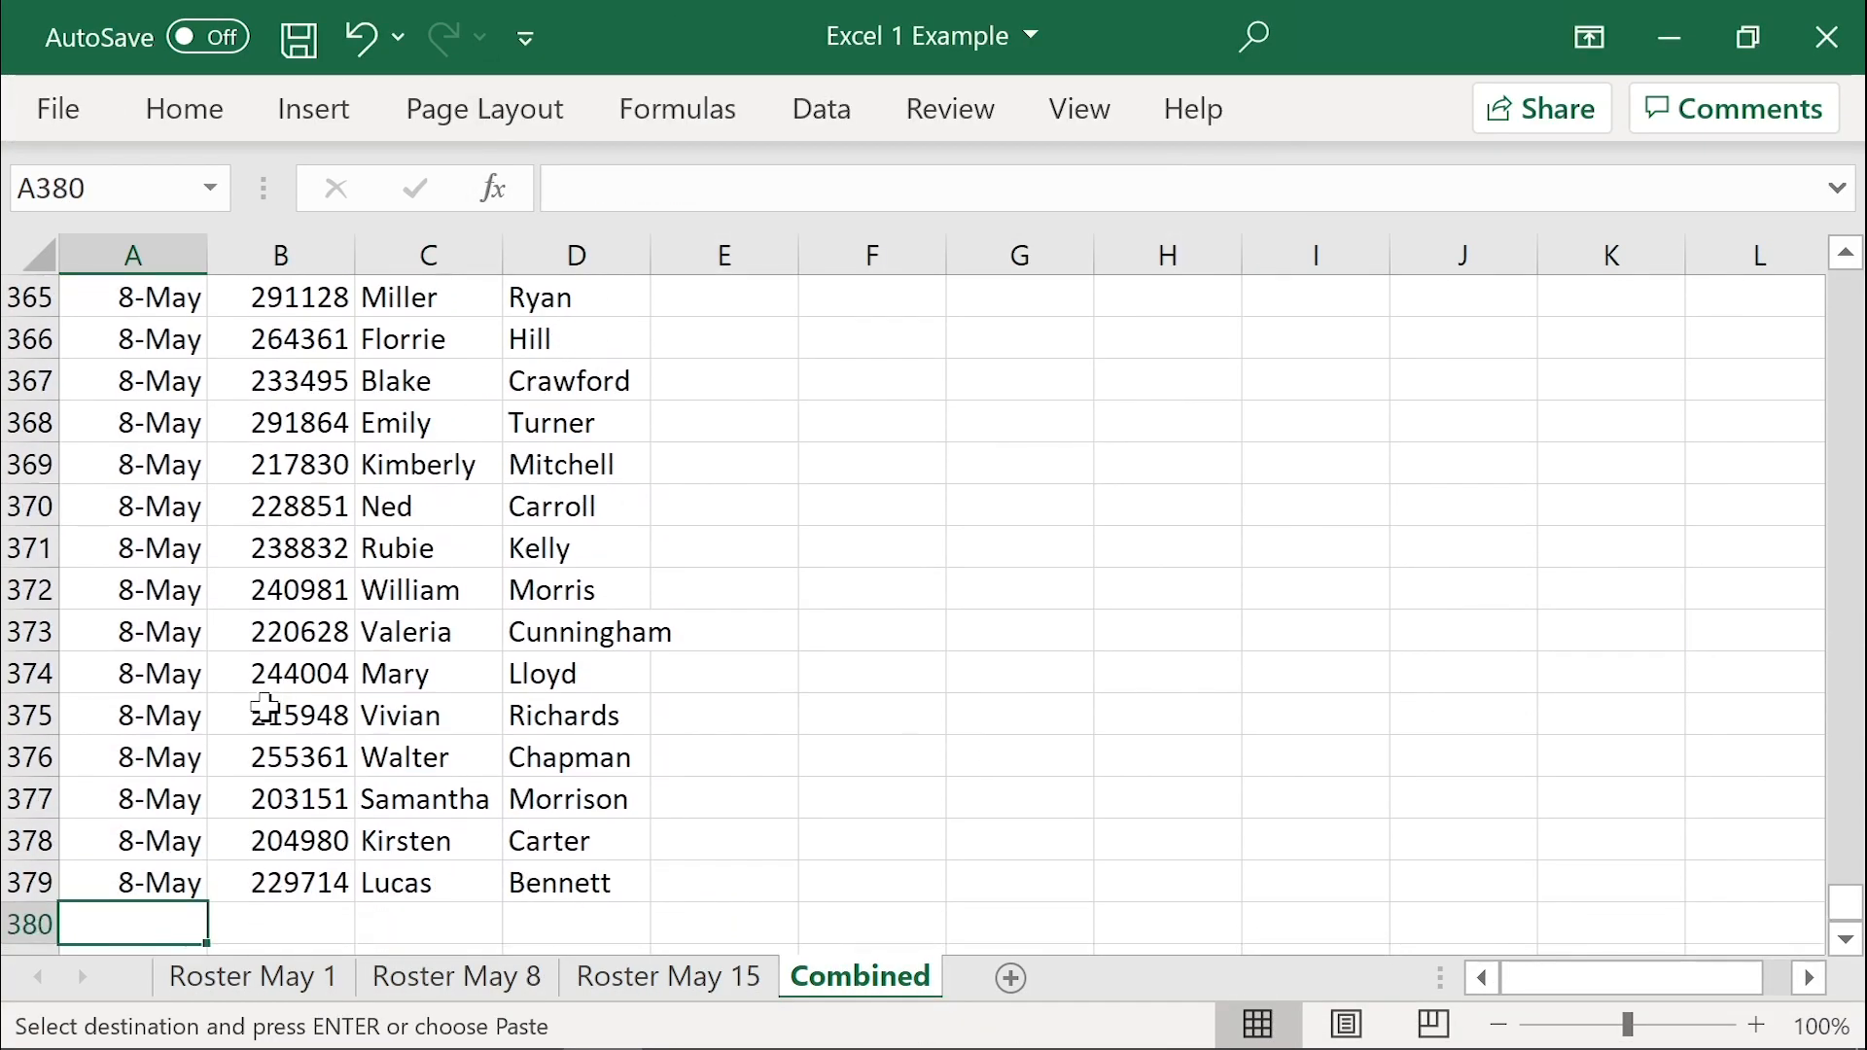
pyautogui.click(707, 980)
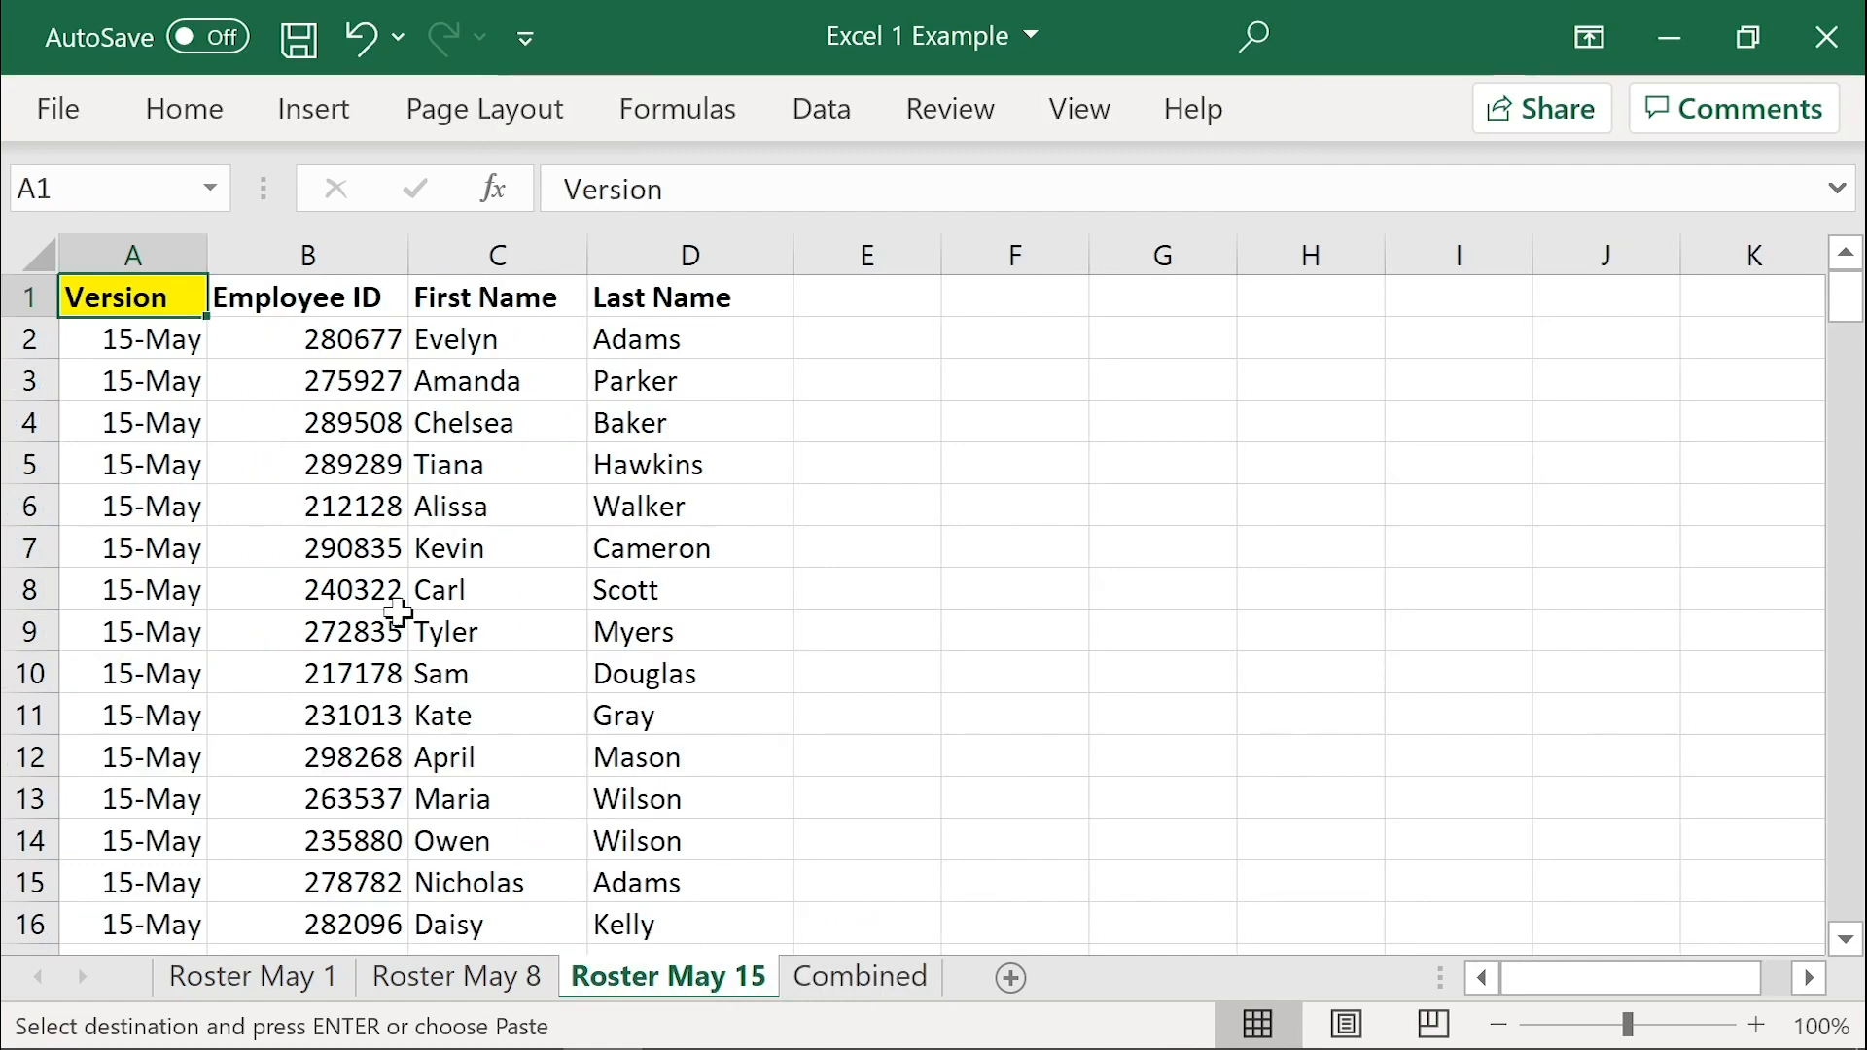
pyautogui.click(196, 333)
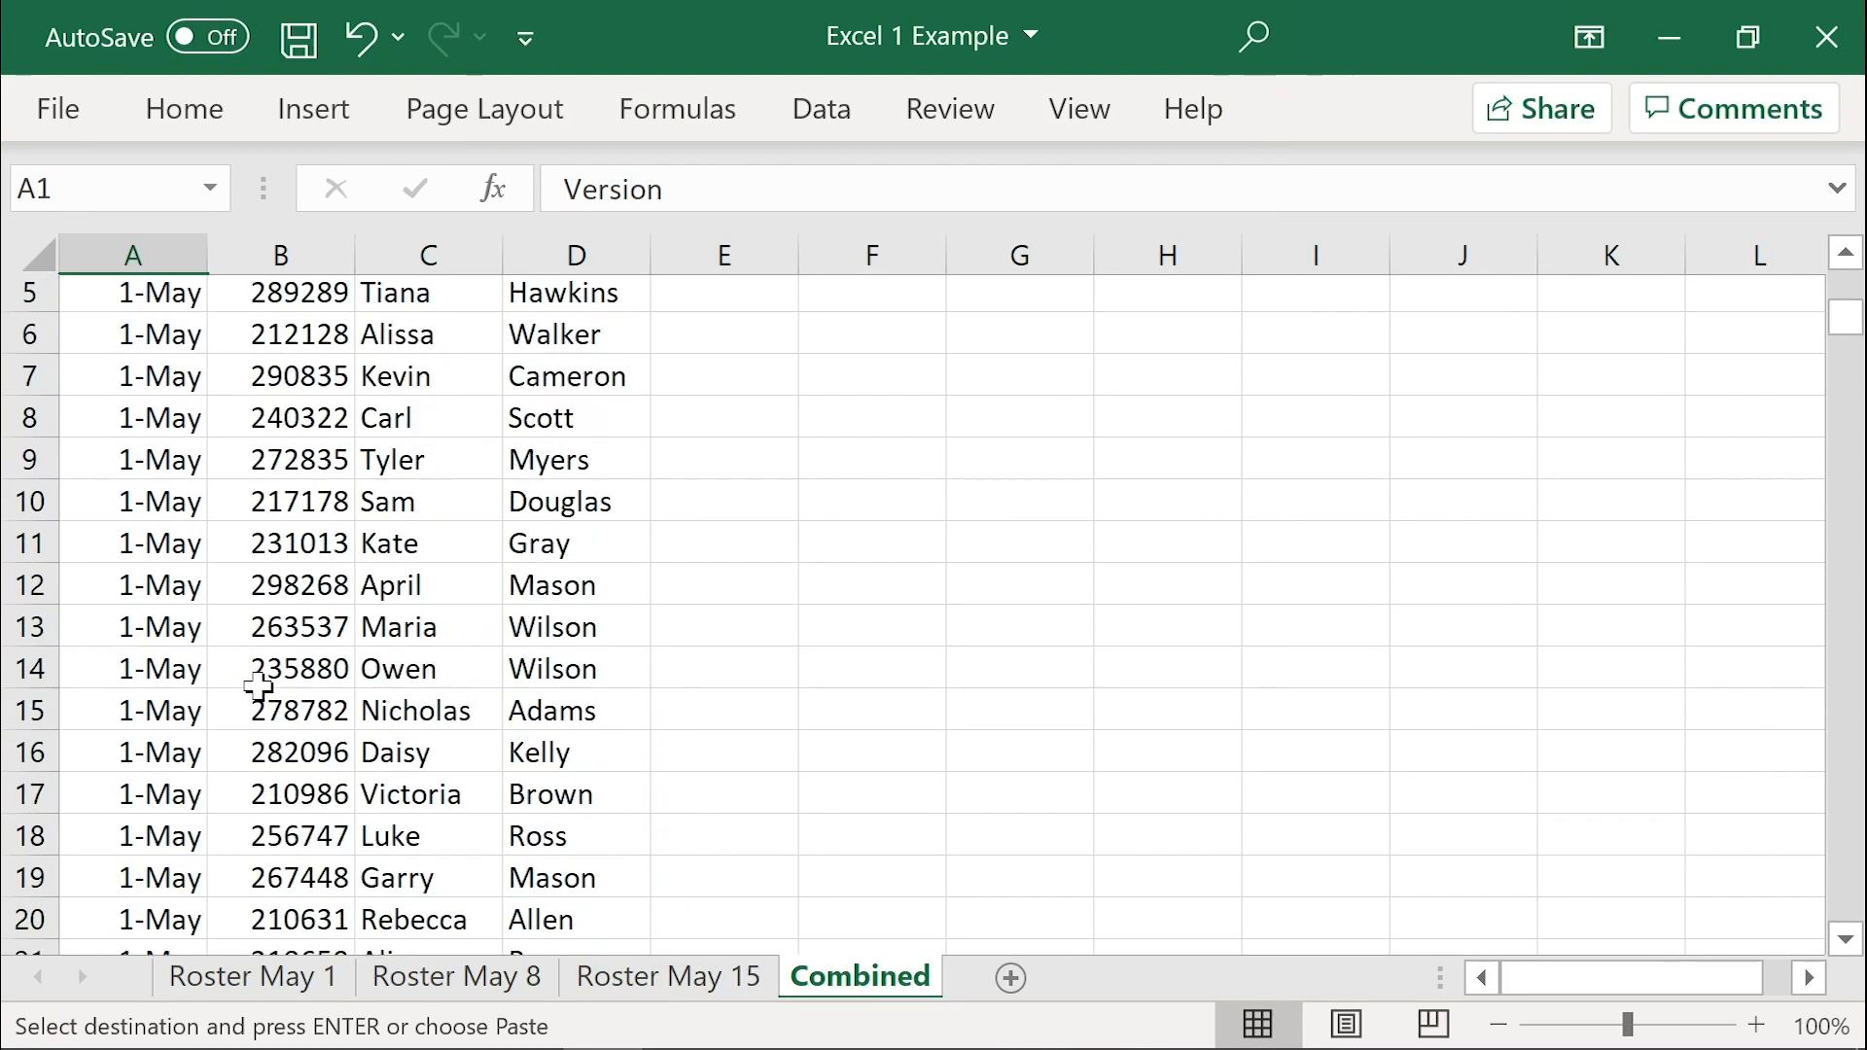
# Step: Check the stacked 1-May, 8-May and 15-May records on Combined from first to last row, and save the workbook
pyautogui.scroll(2, 257, 686)
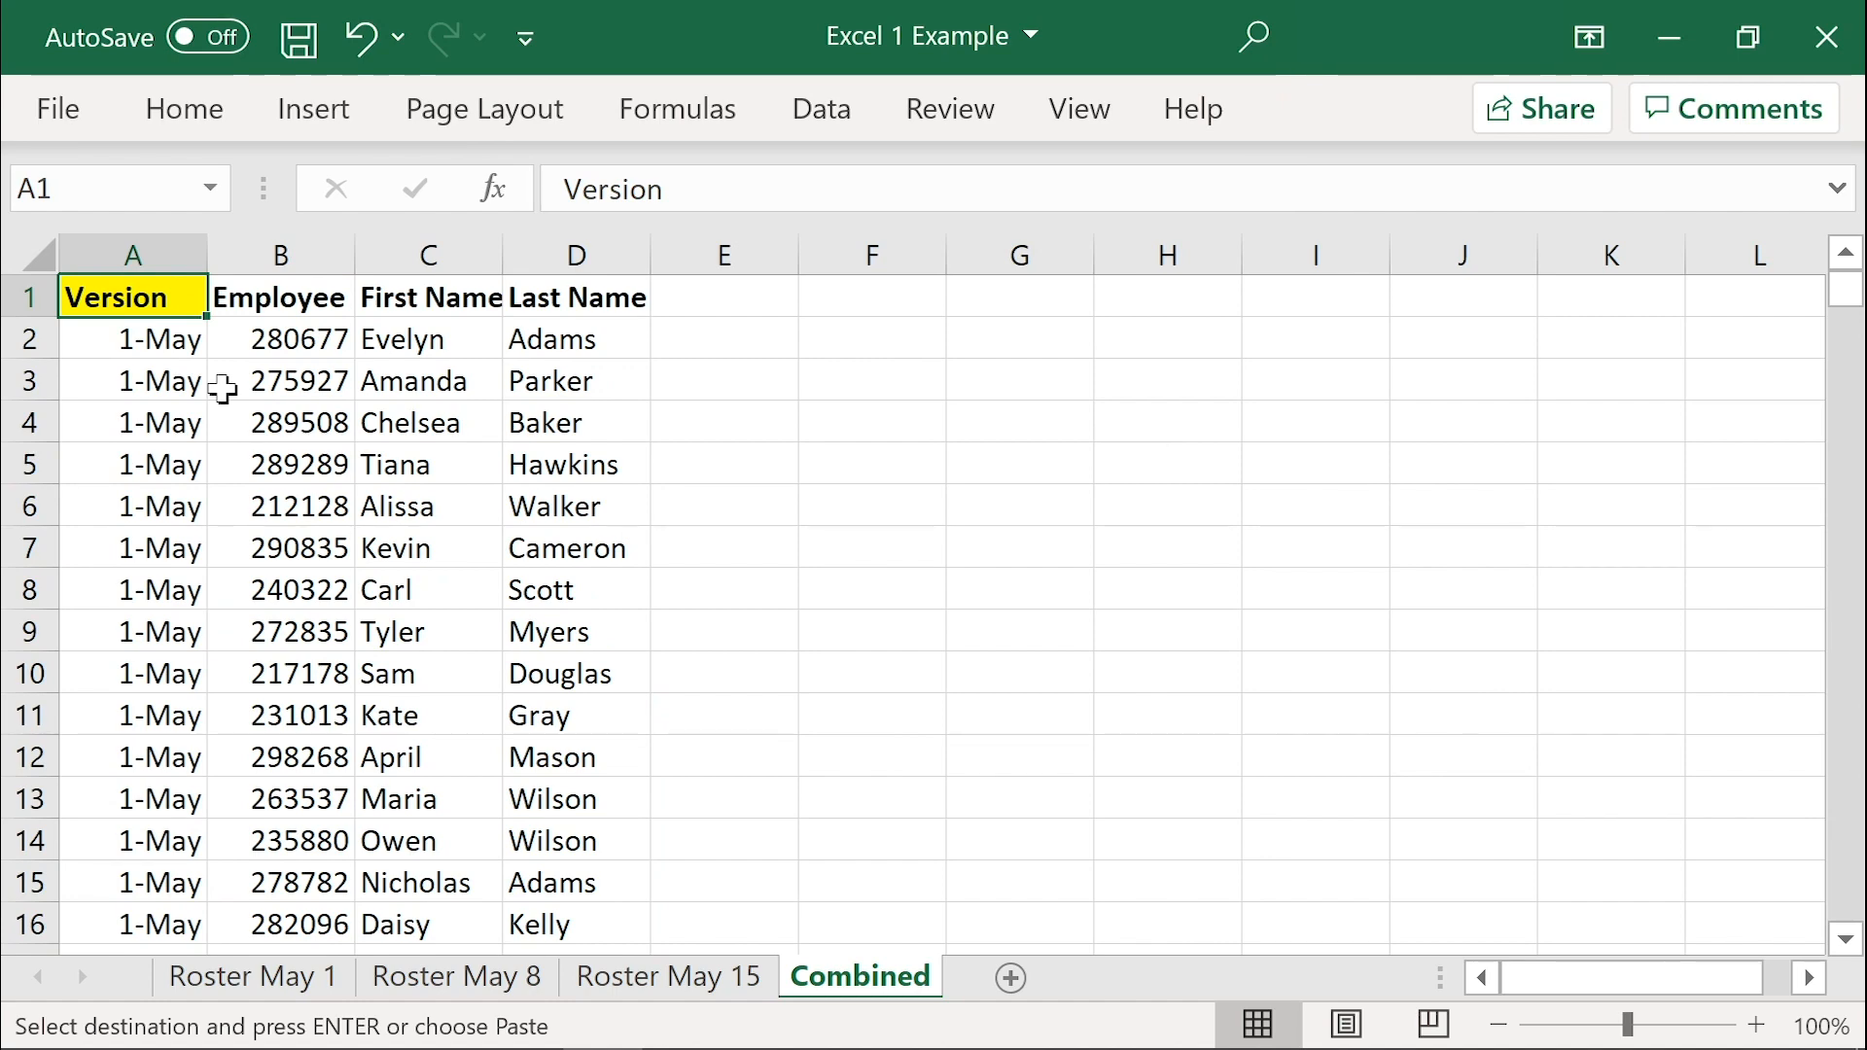
pyautogui.scroll(-20, 222, 483)
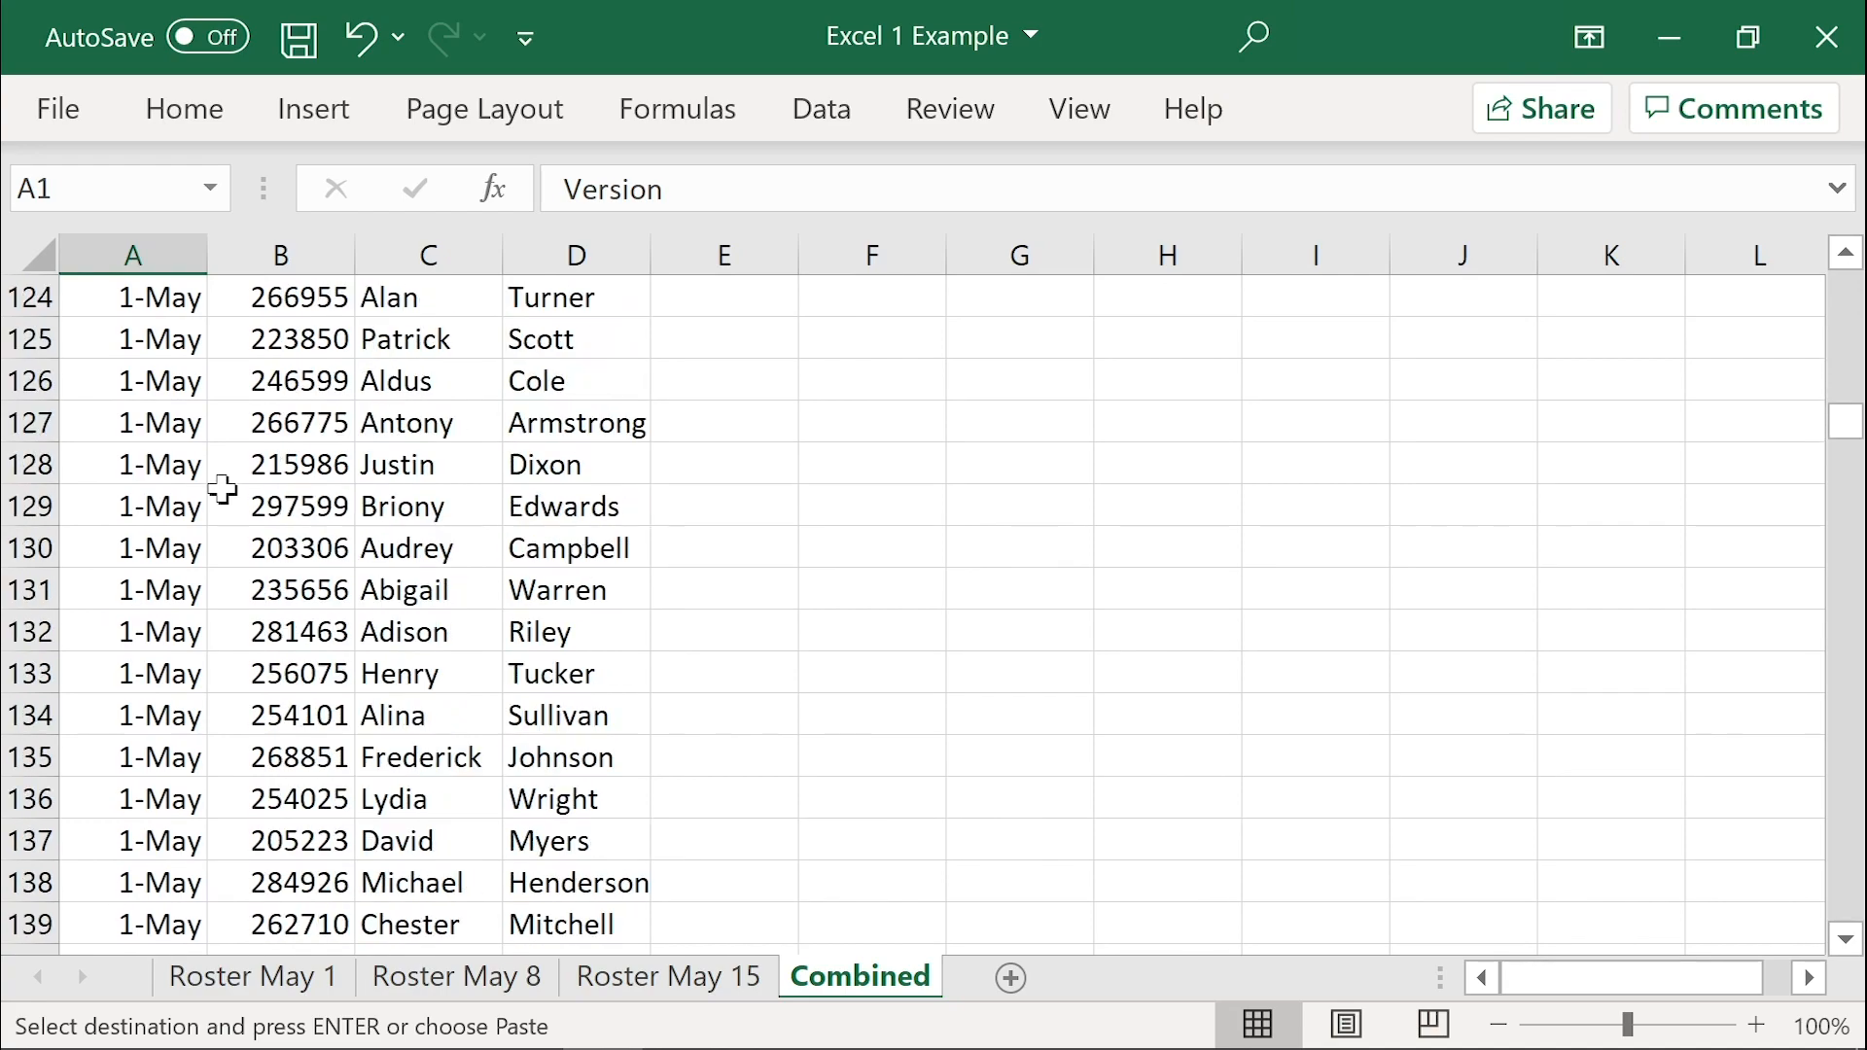
pyautogui.scroll(-20, 223, 490)
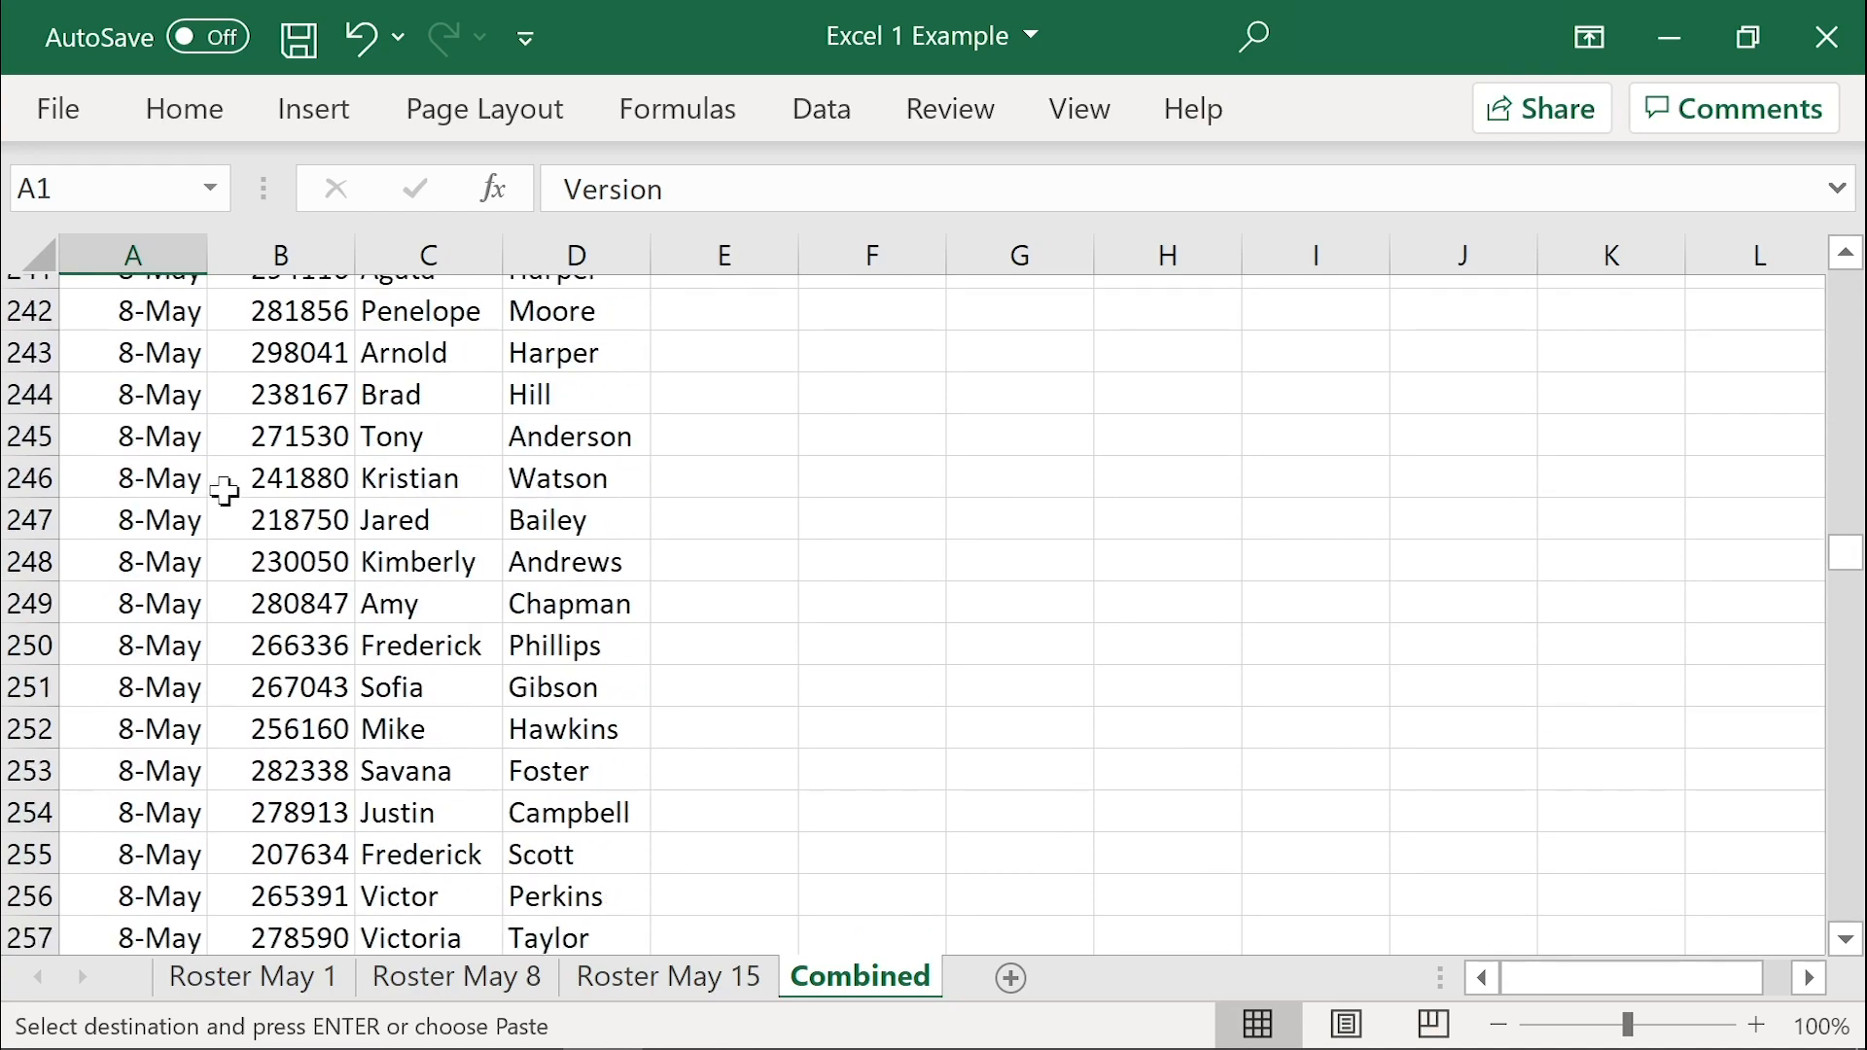
pyautogui.scroll(-20, 225, 491)
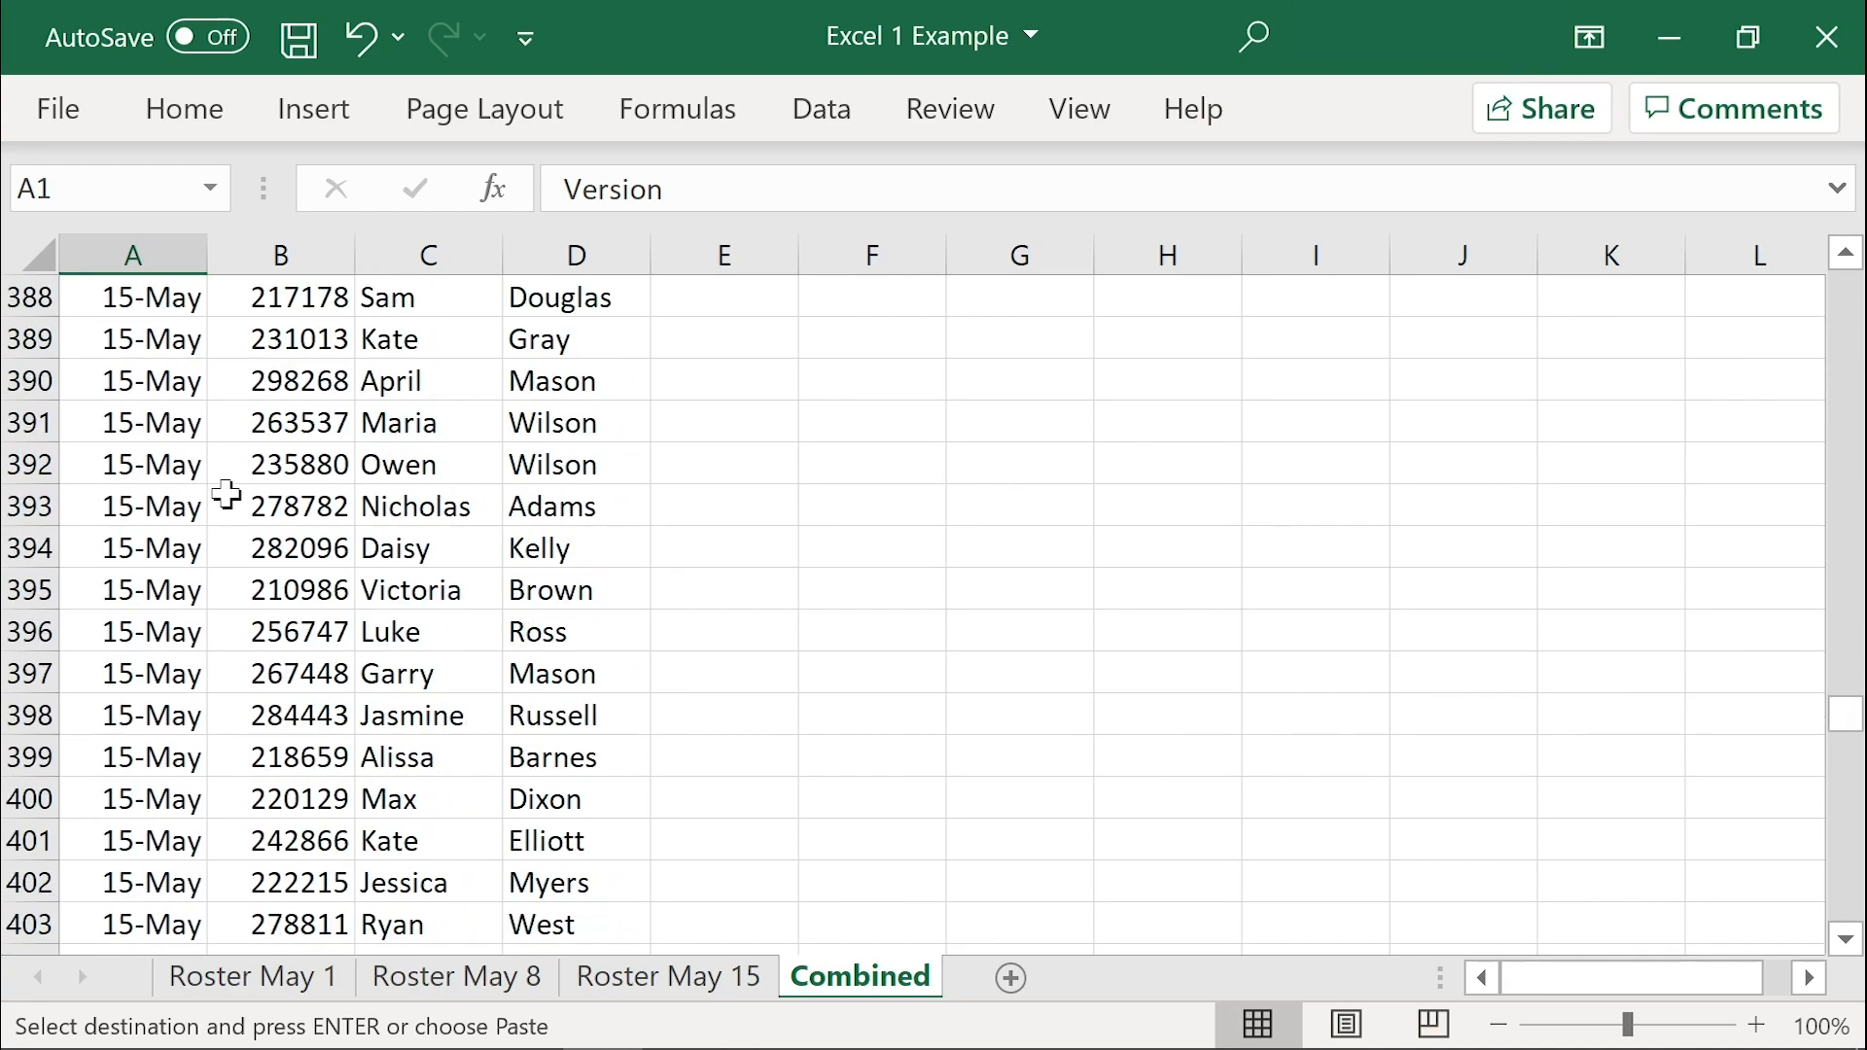
pyautogui.scroll(-20, 226, 494)
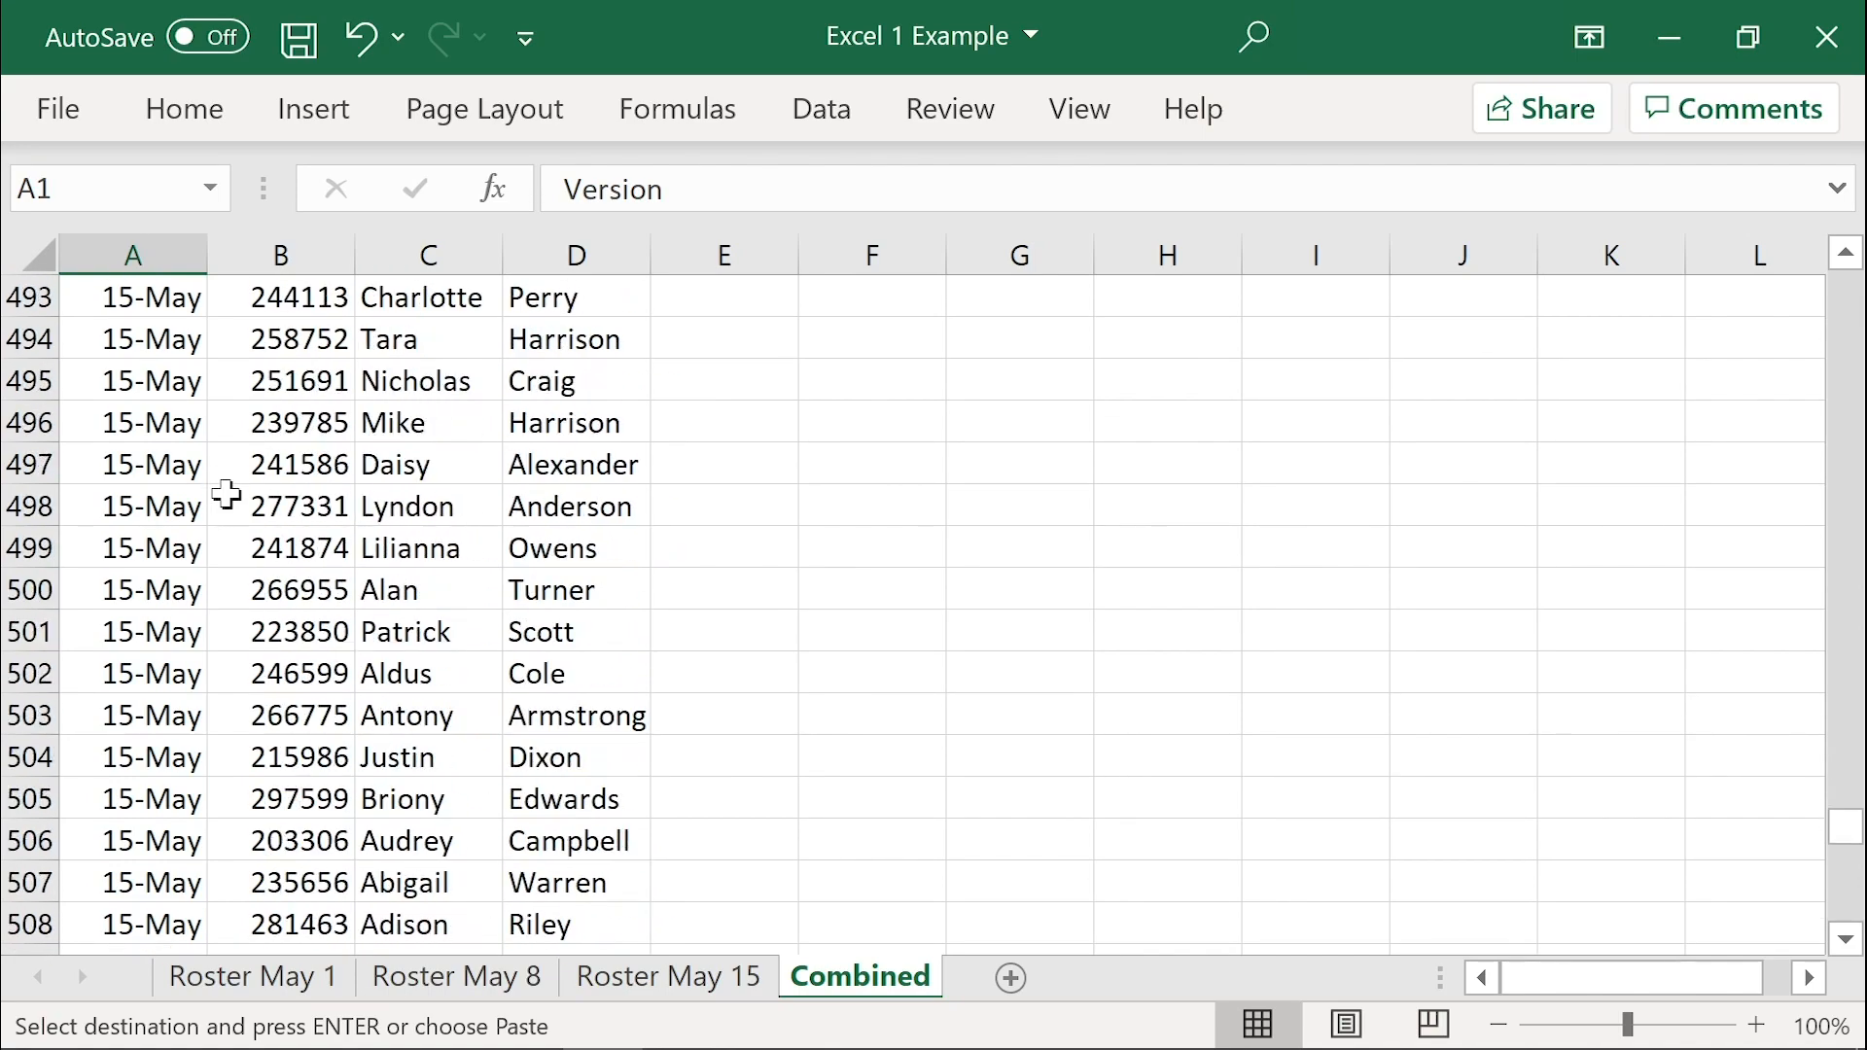
pyautogui.scroll(-20, 226, 494)
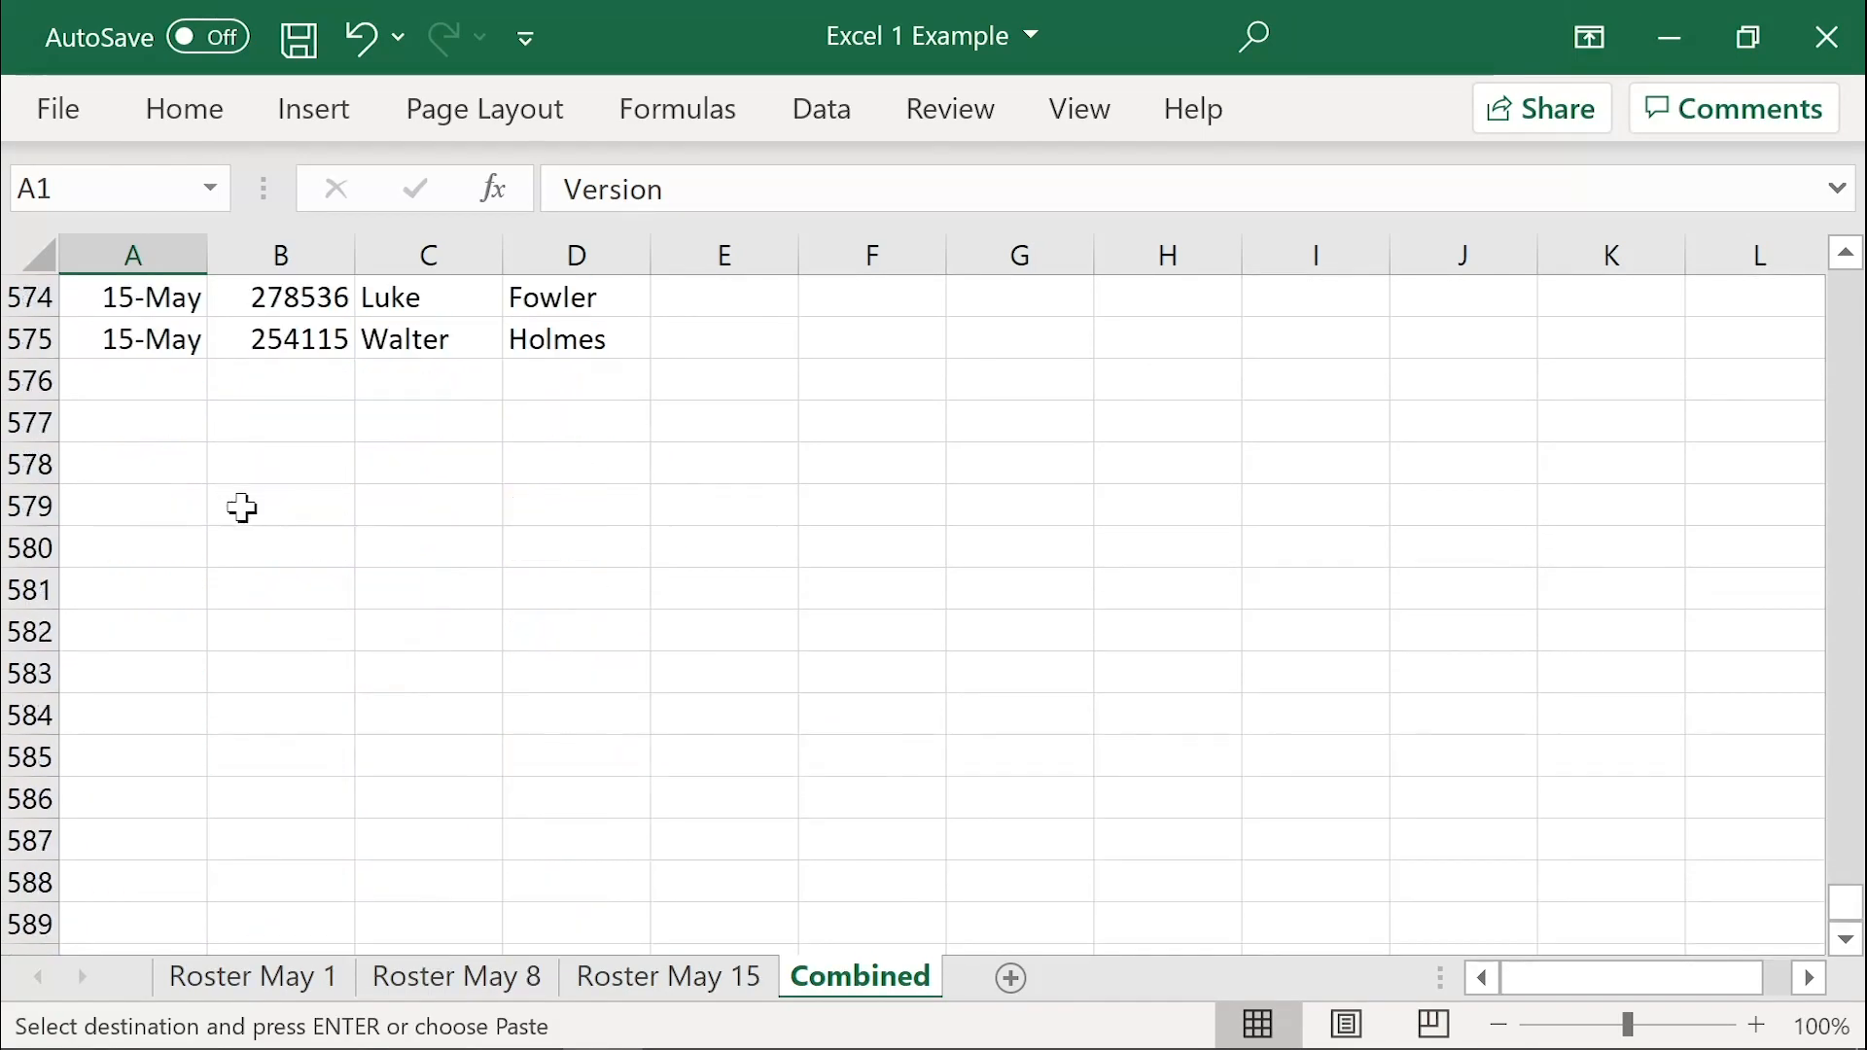
pyautogui.scroll(5, 242, 508)
pyautogui.click(237, 503)
pyautogui.hotkey('ctrl', 'Home')
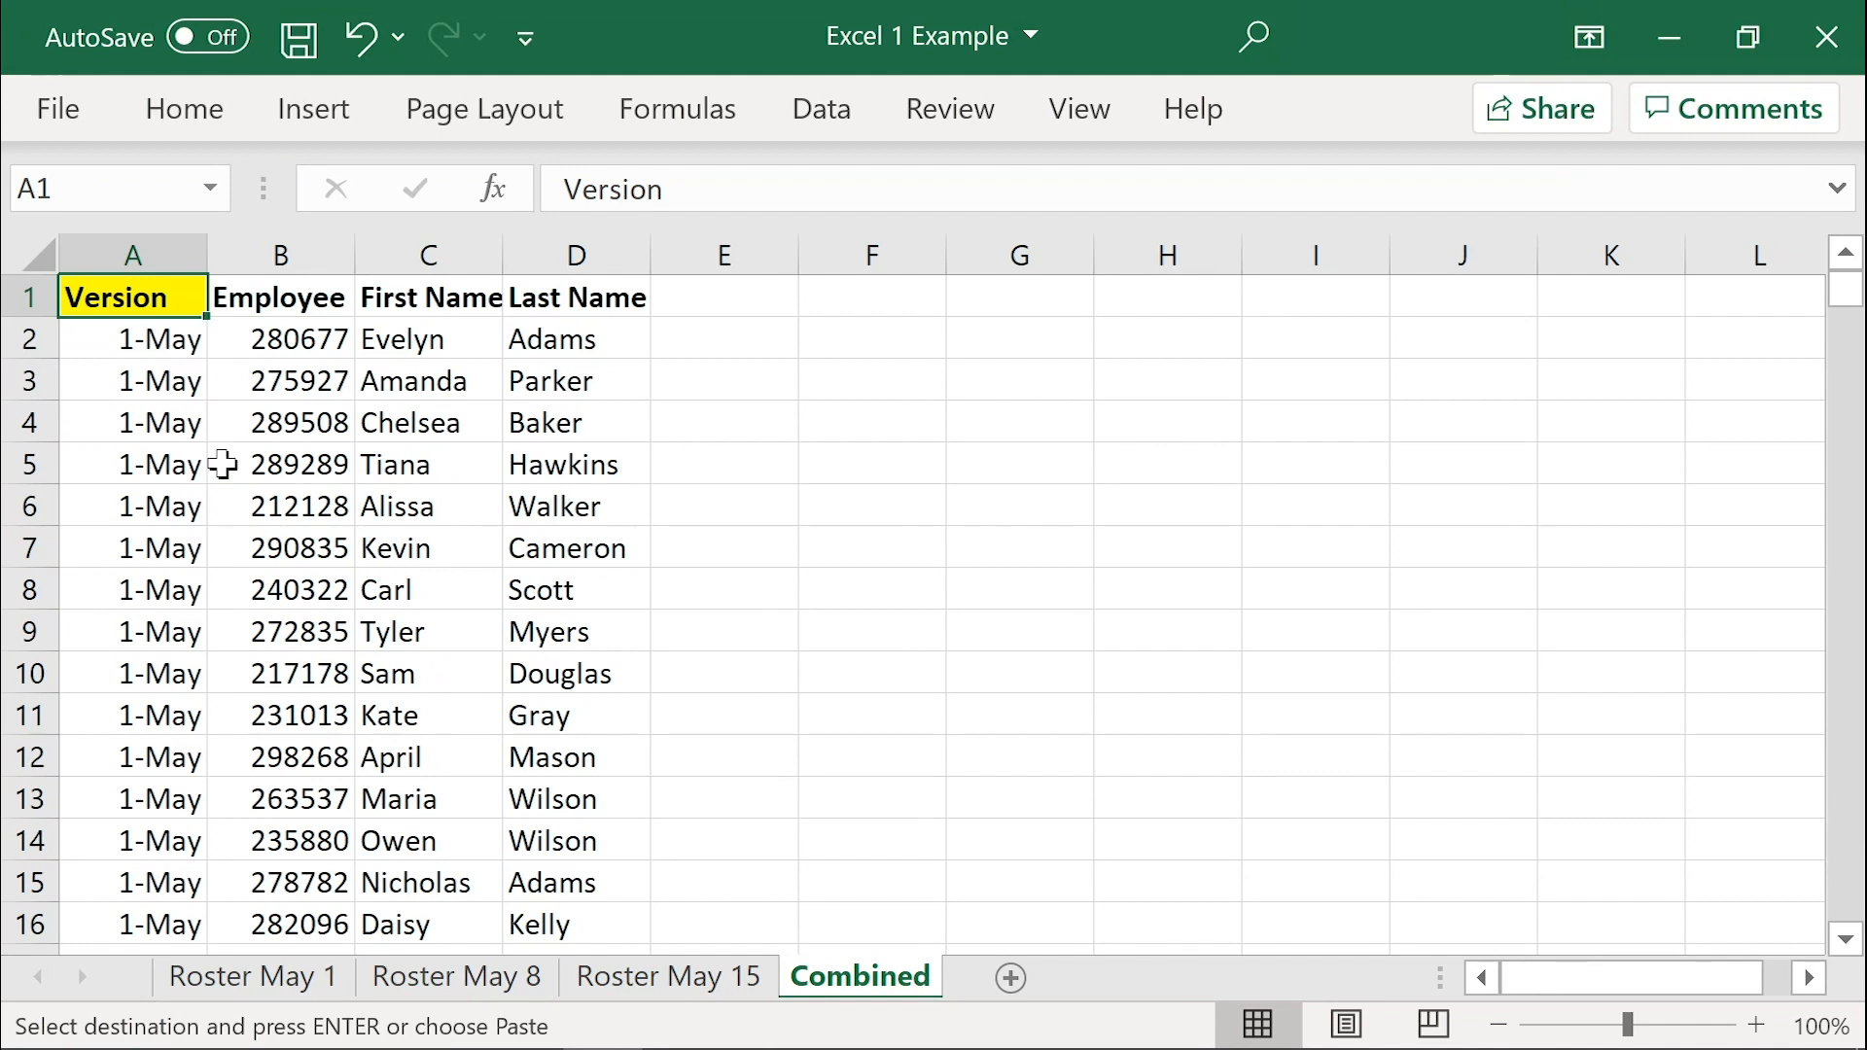
pyautogui.hotkey('ctrl', 's')
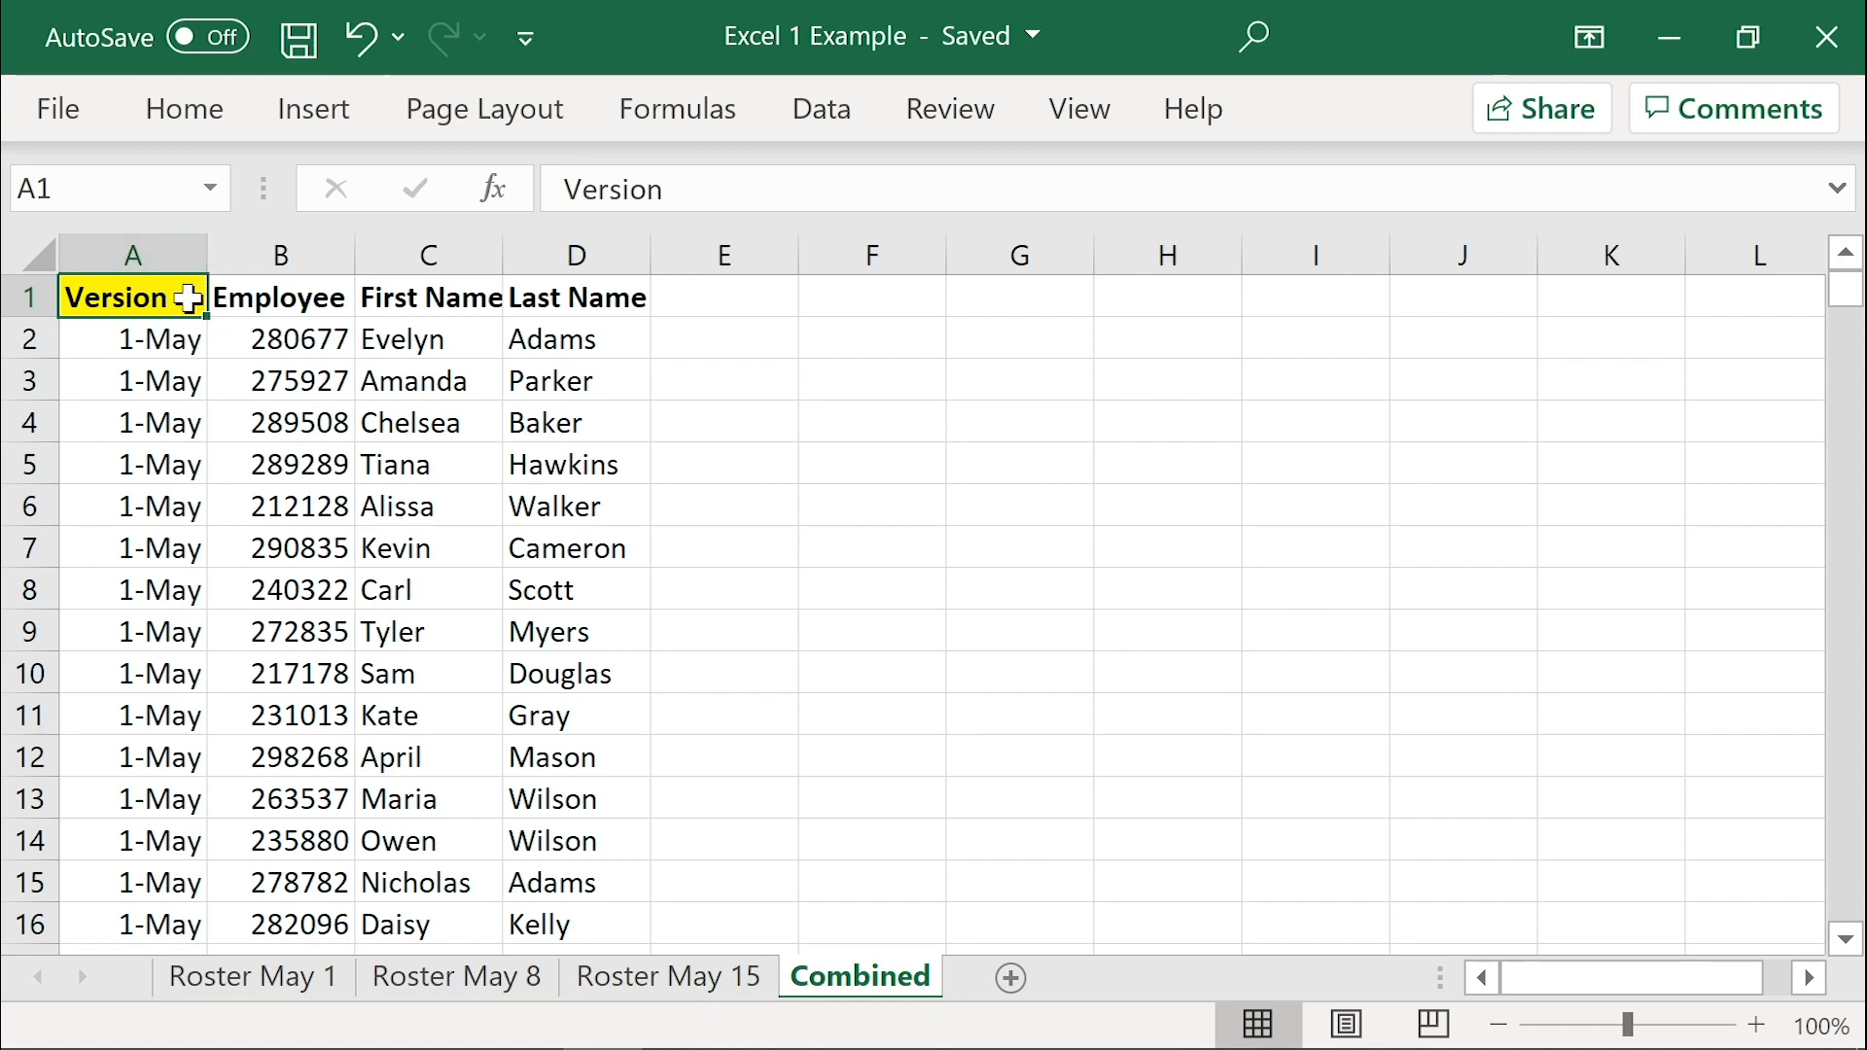
# Step: Create a PivotTable from columns A through D of Combined on a new worksheet
pyautogui.moveTo(142, 252); pyautogui.dragTo(551, 254)
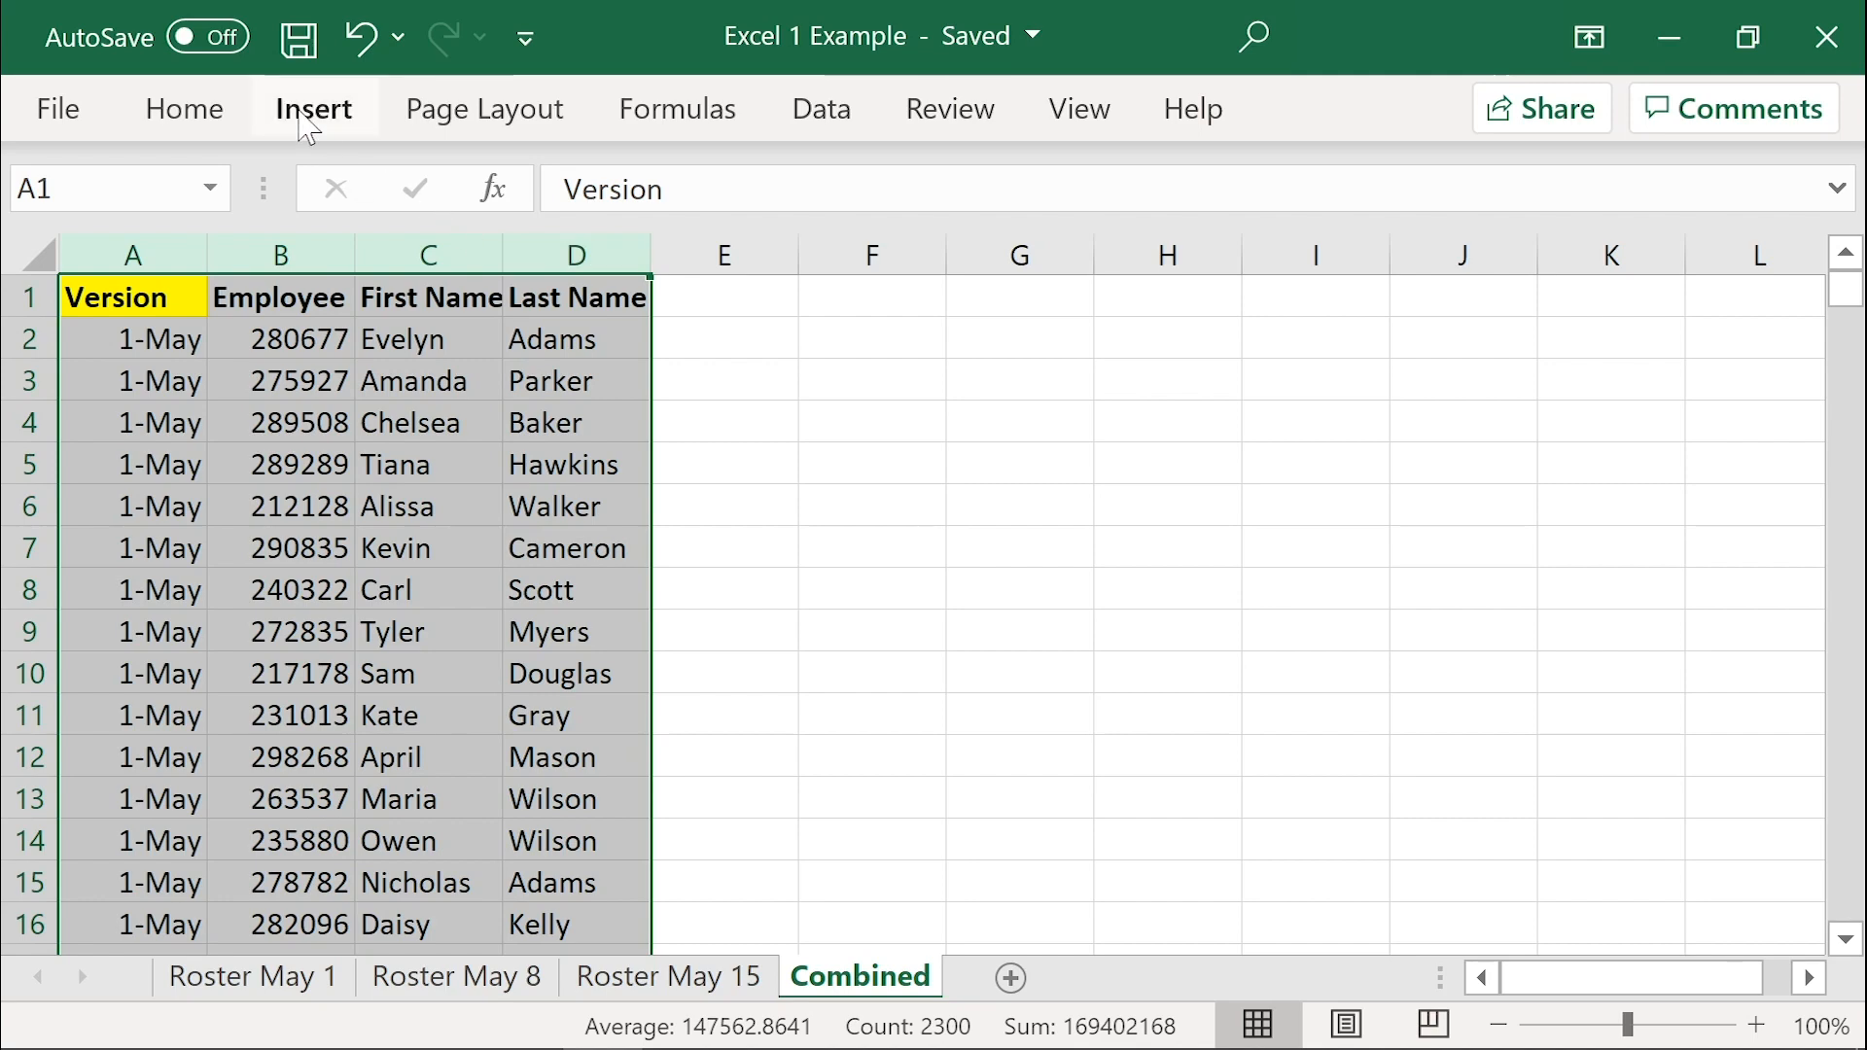
pyautogui.click(304, 115)
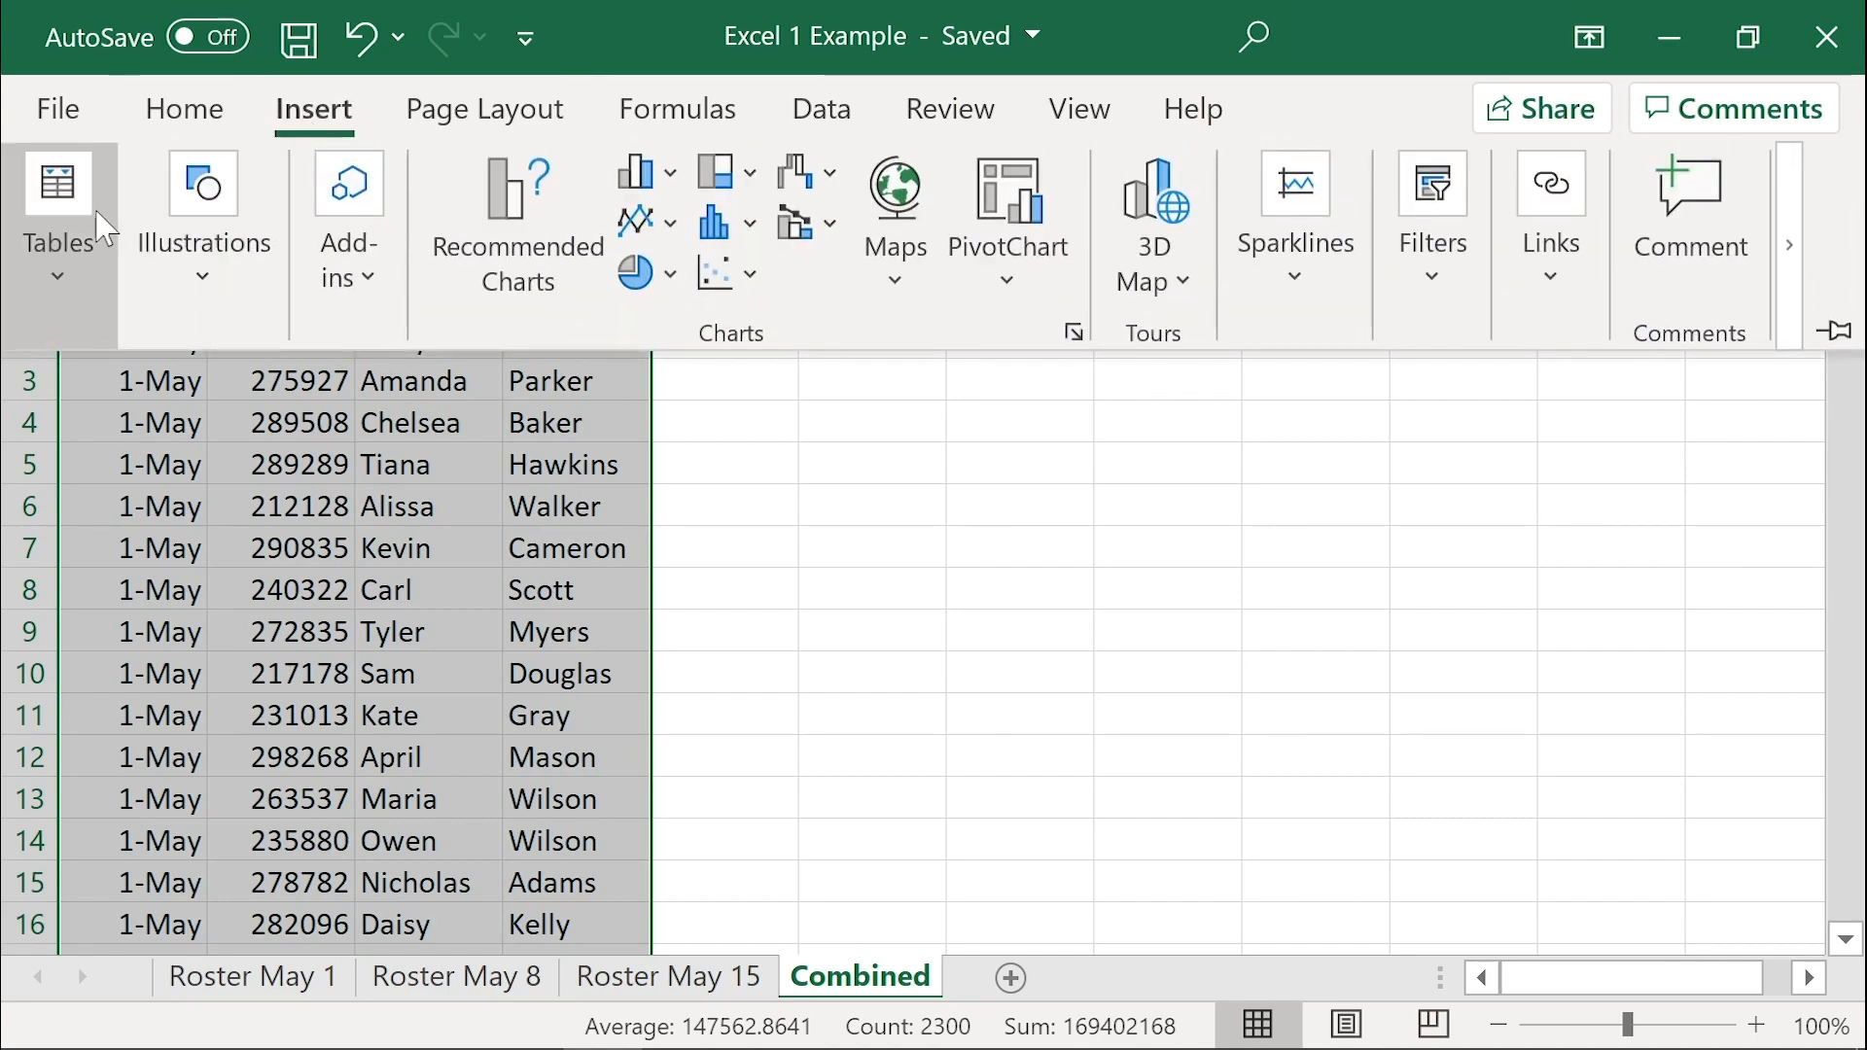
pyautogui.click(76, 288)
pyautogui.click(75, 389)
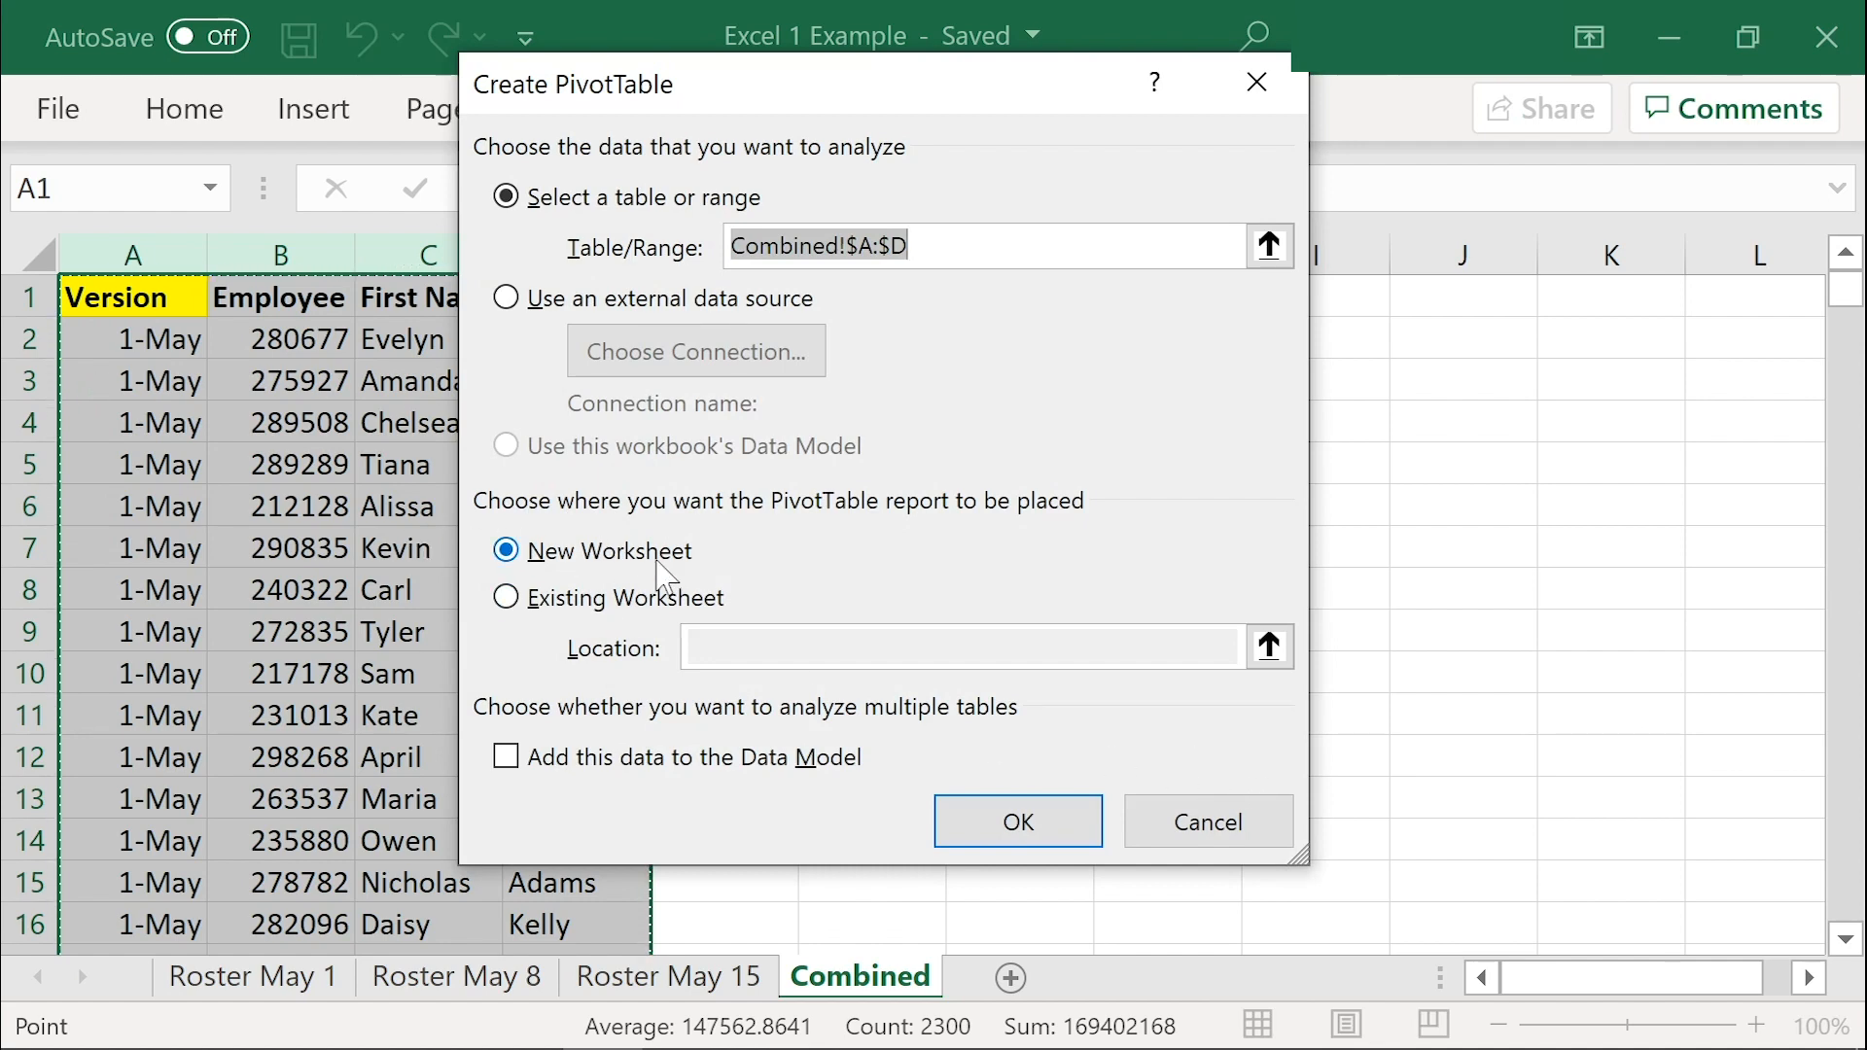
pyautogui.click(1018, 827)
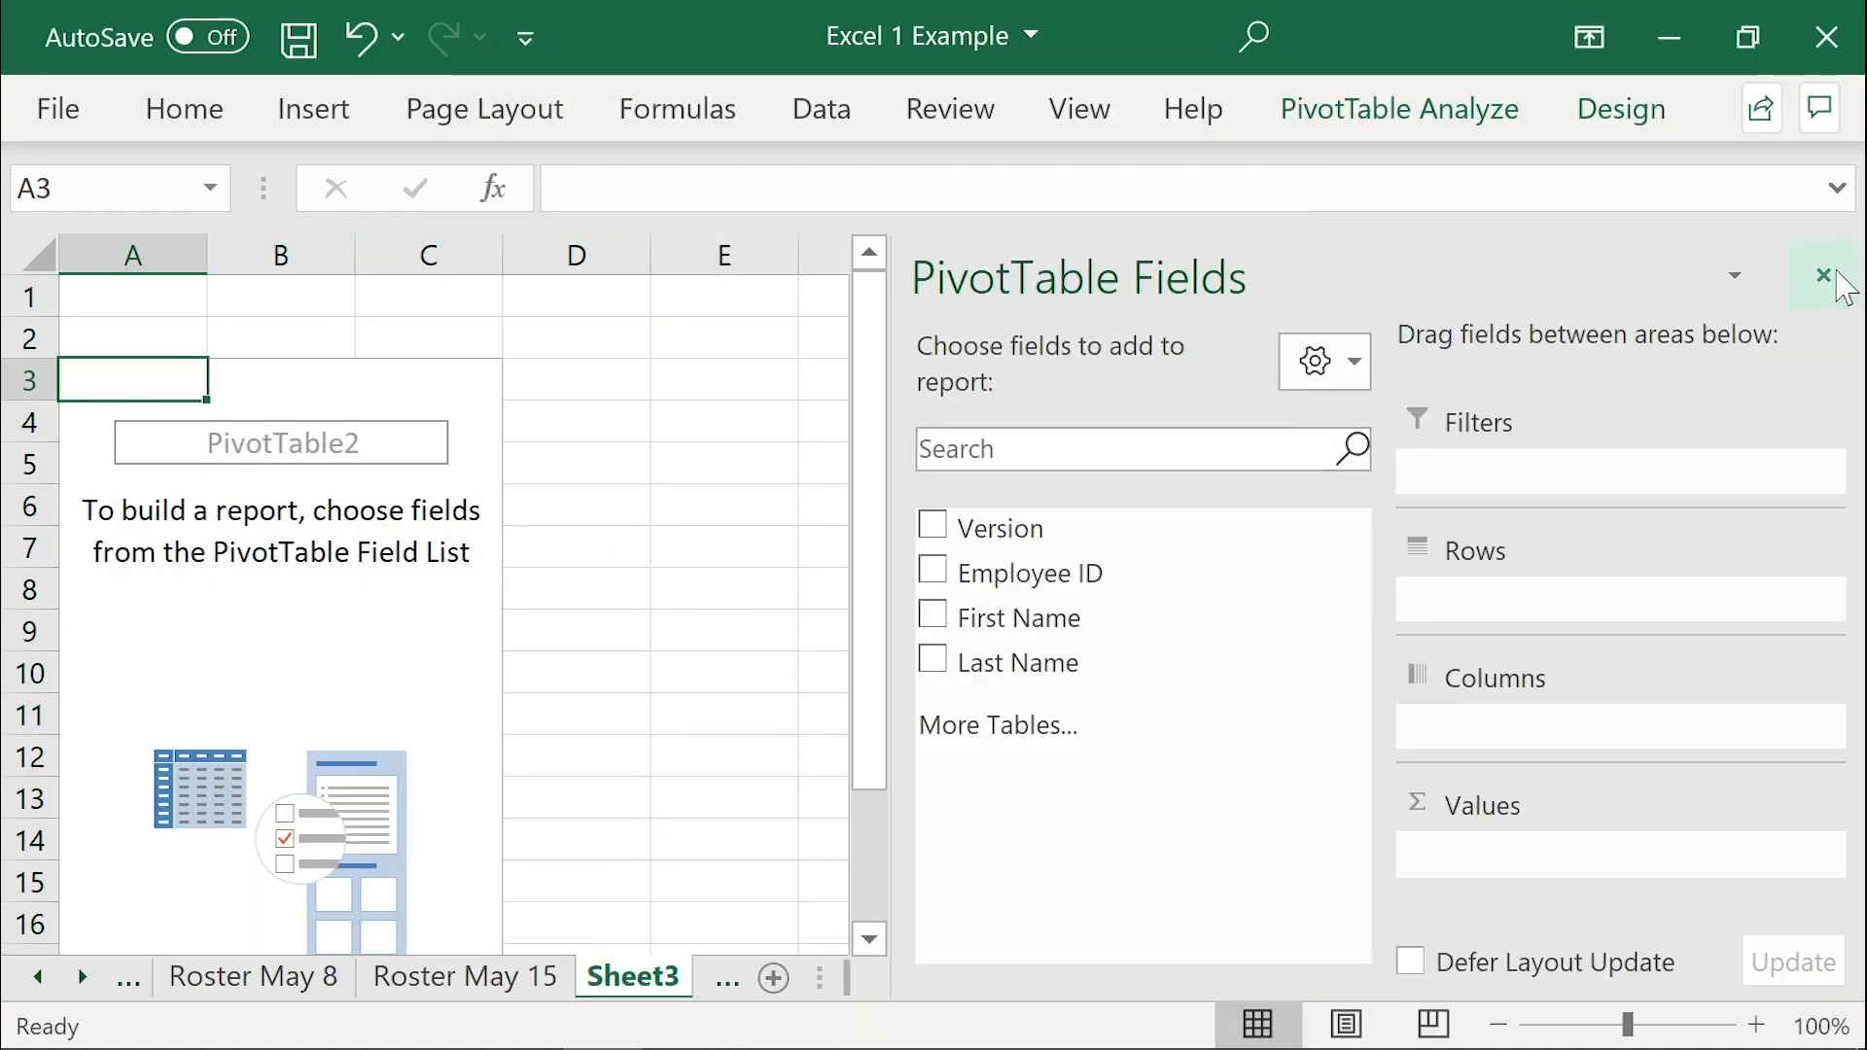
# Step: Move the new PivotTable sheet after Combined and rename it Combined_Pivot
pyautogui.click(1823, 273)
pyautogui.moveTo(598, 998); pyautogui.dragTo(834, 983)
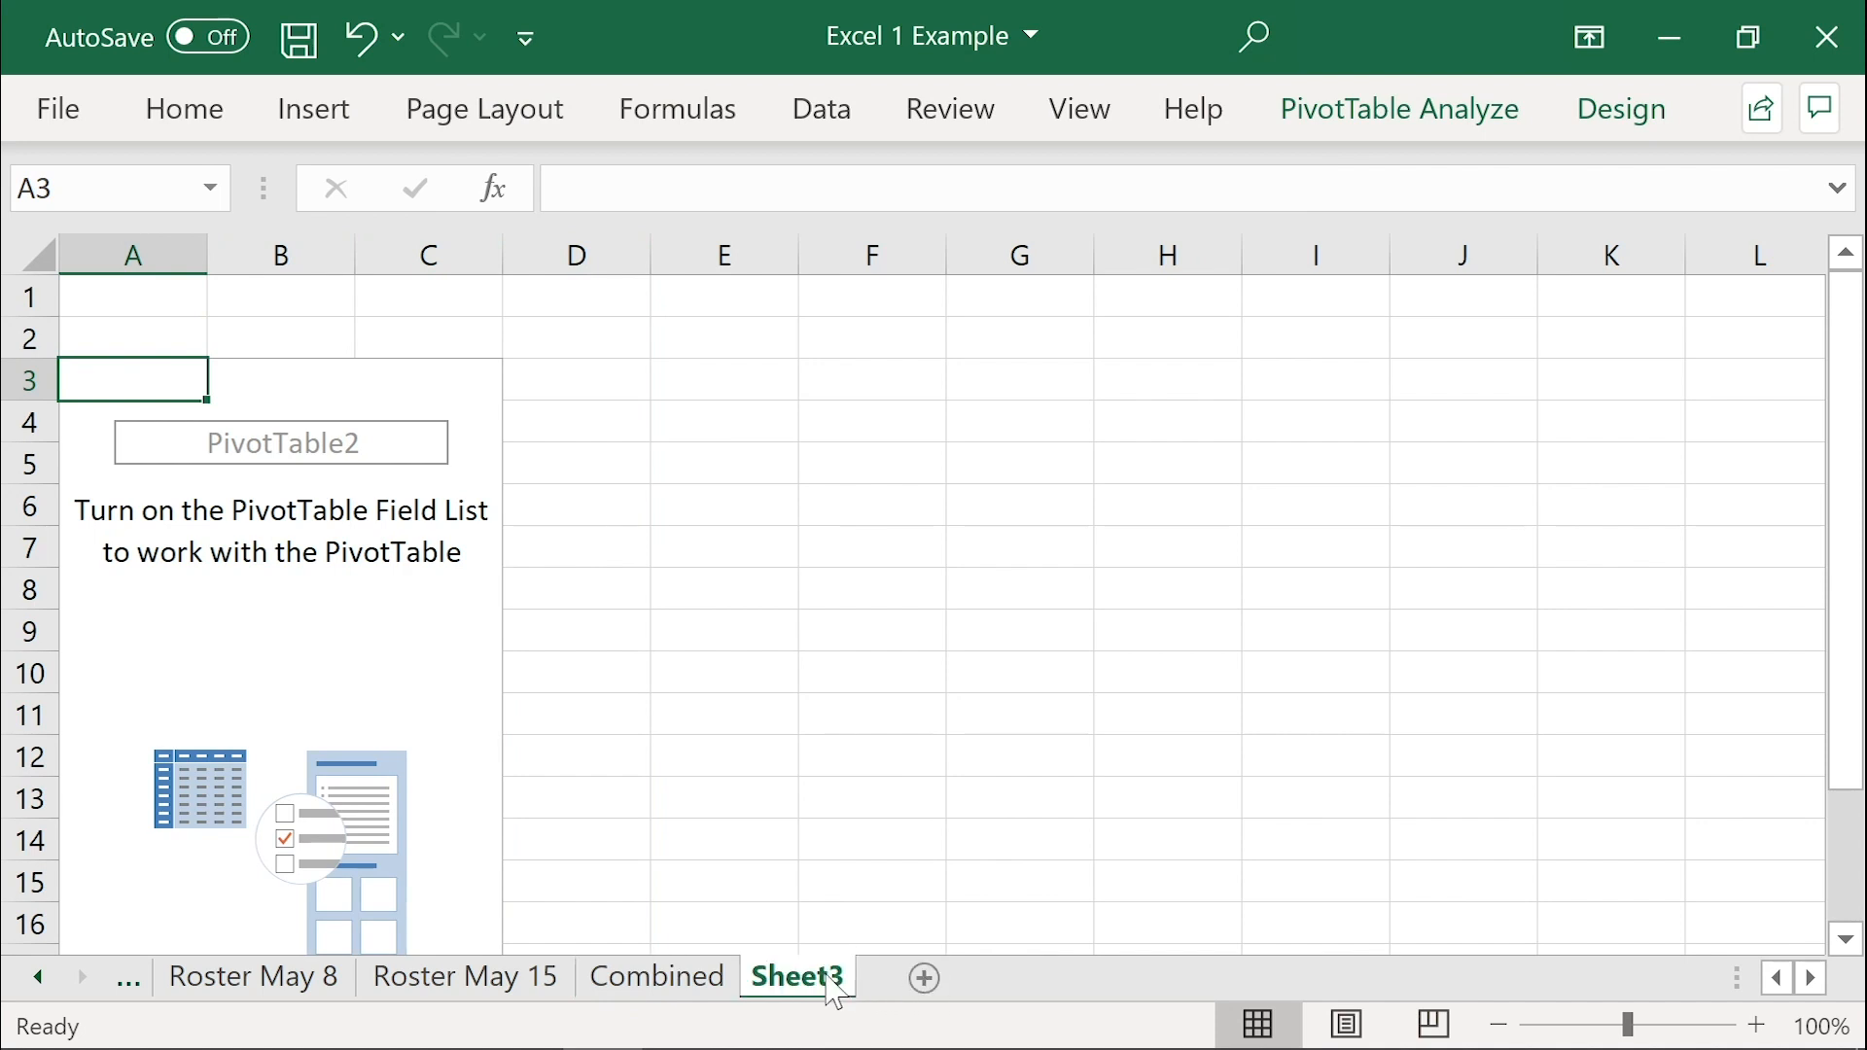
pyautogui.write('Combin')
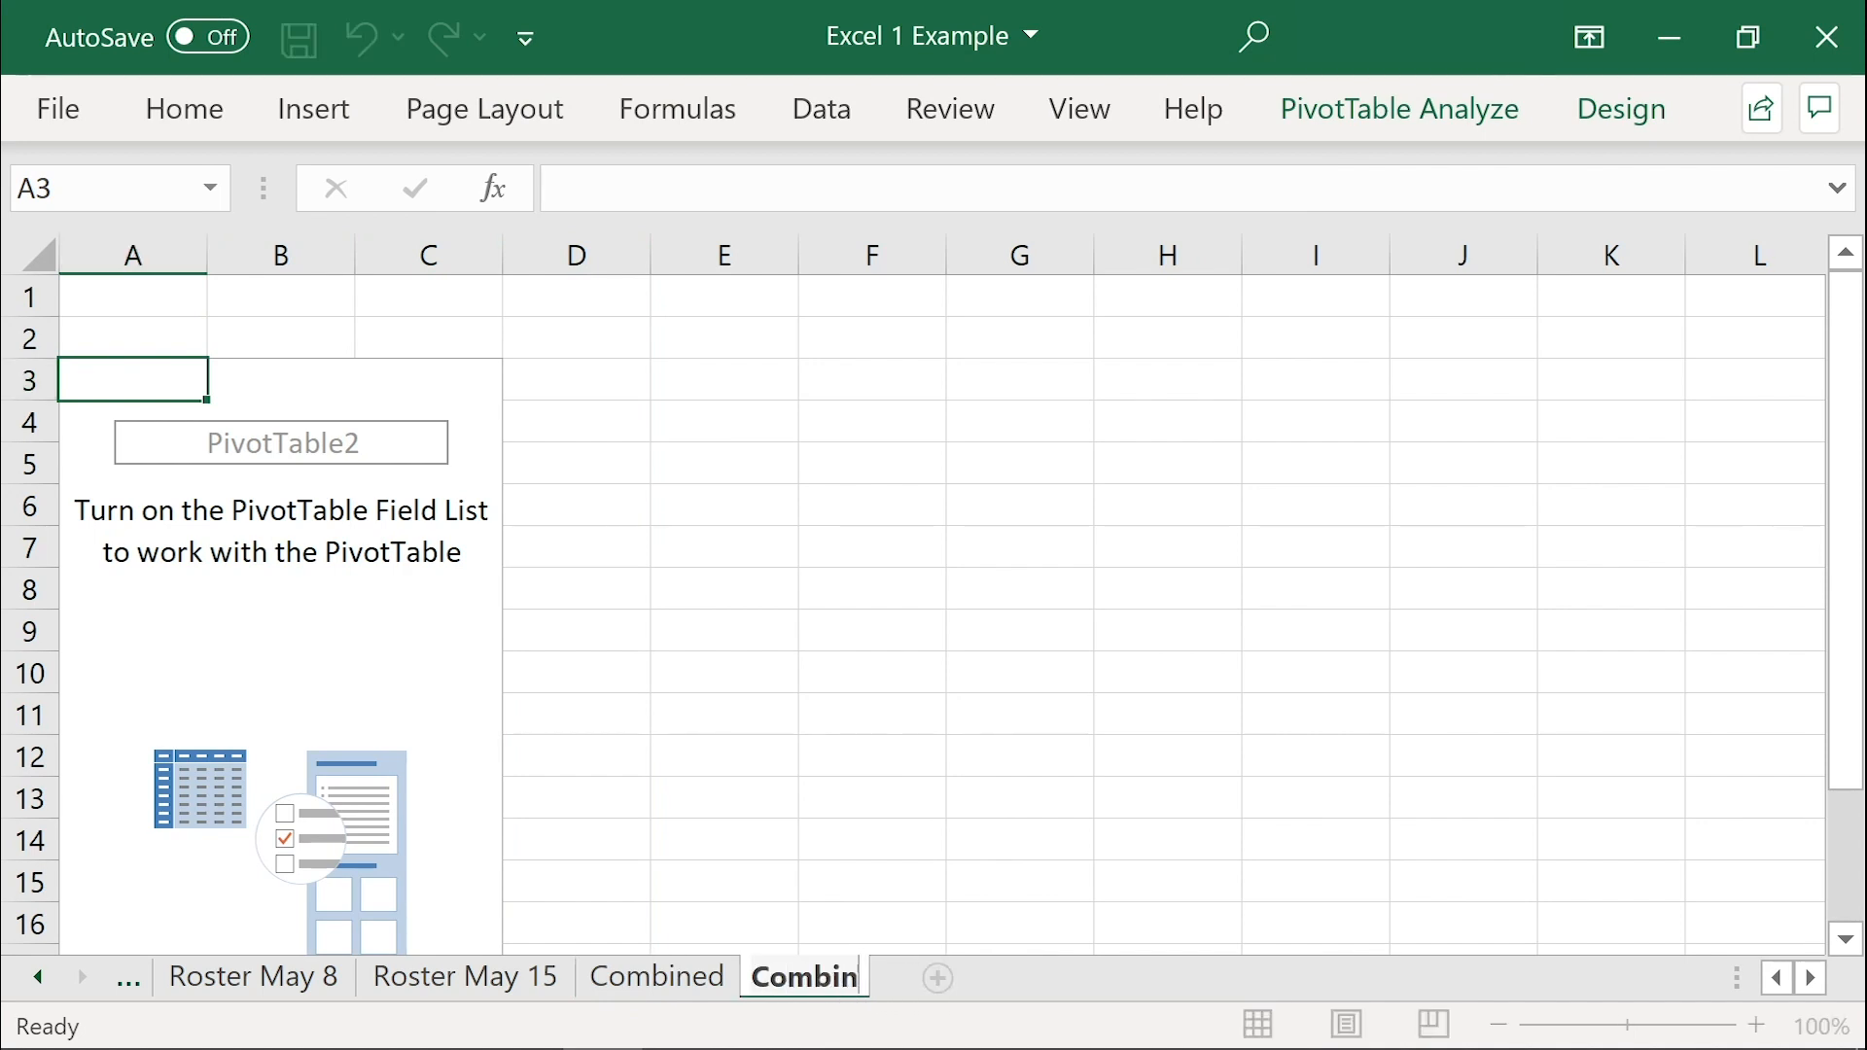
pyautogui.write('ed_Pivot')
pyautogui.press('Return')
# Step: Add Employee ID, First Name and Last Name, in that order, as the PivotTable's row fields
pyautogui.click(133, 464)
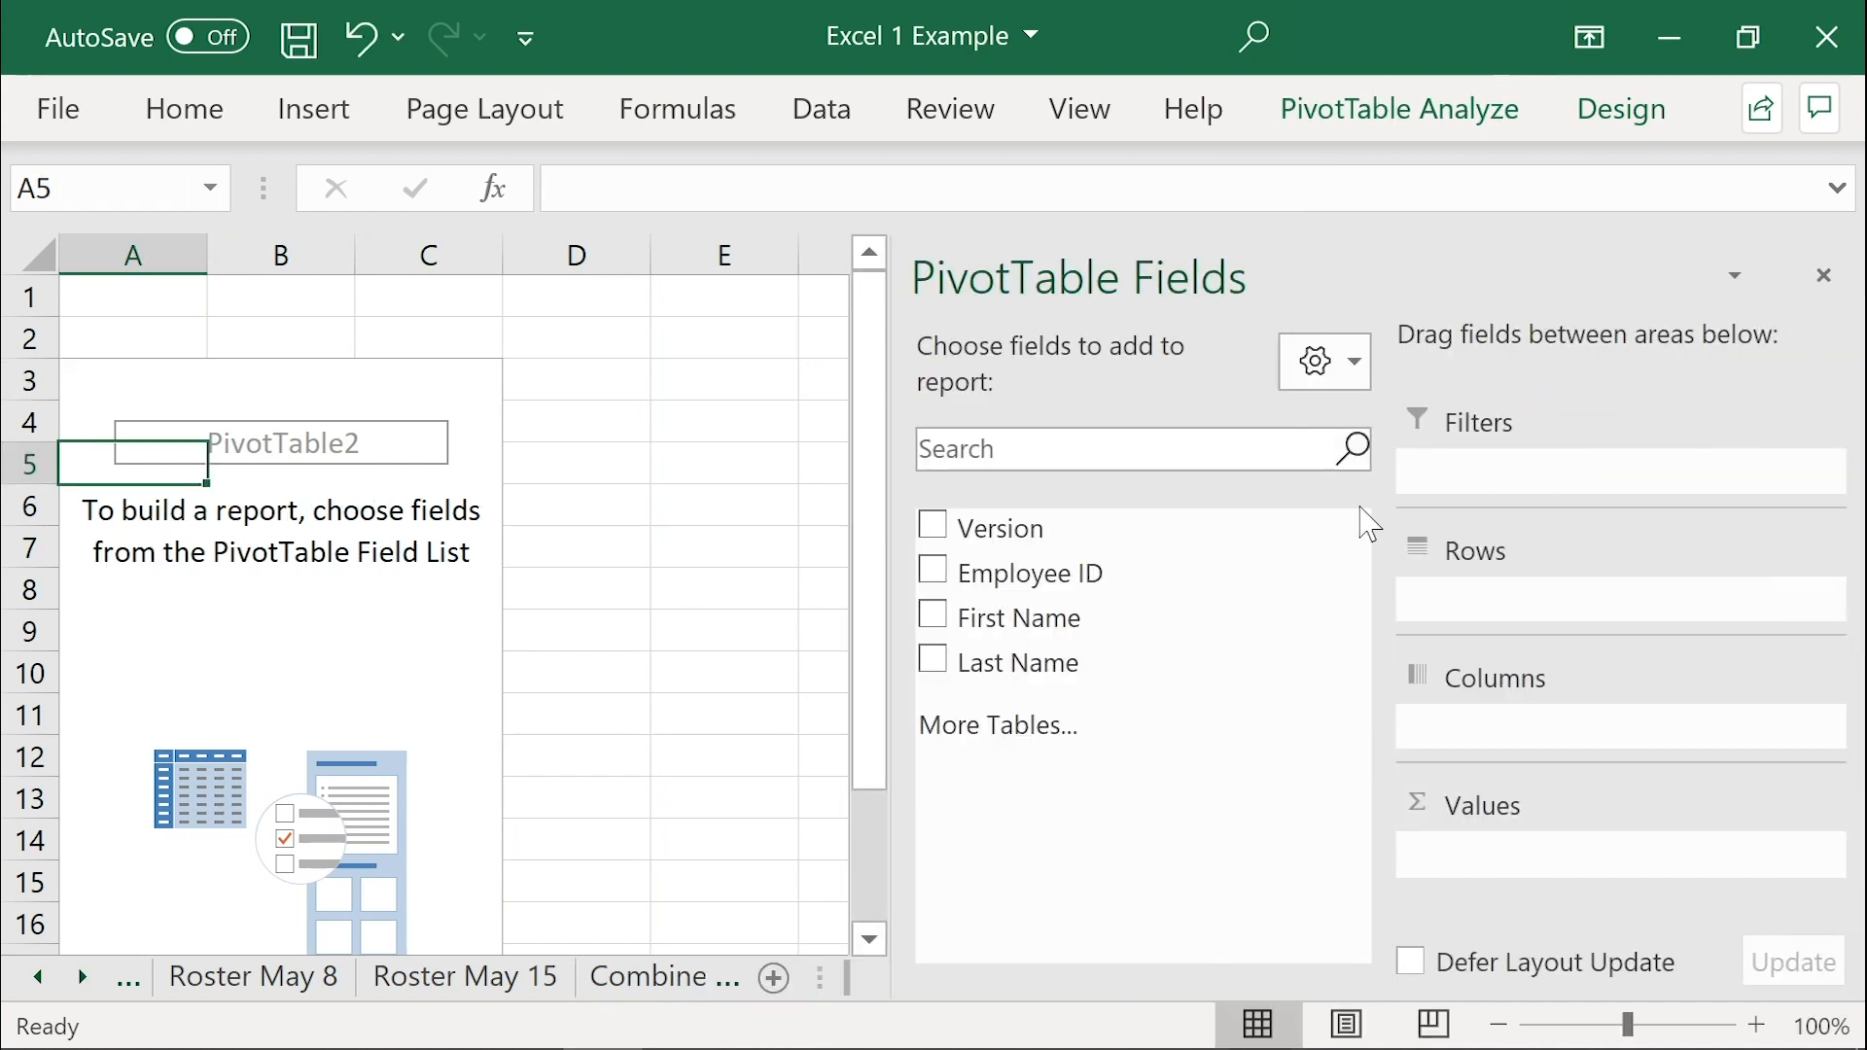
pyautogui.moveTo(1021, 574); pyautogui.dragTo(1479, 598)
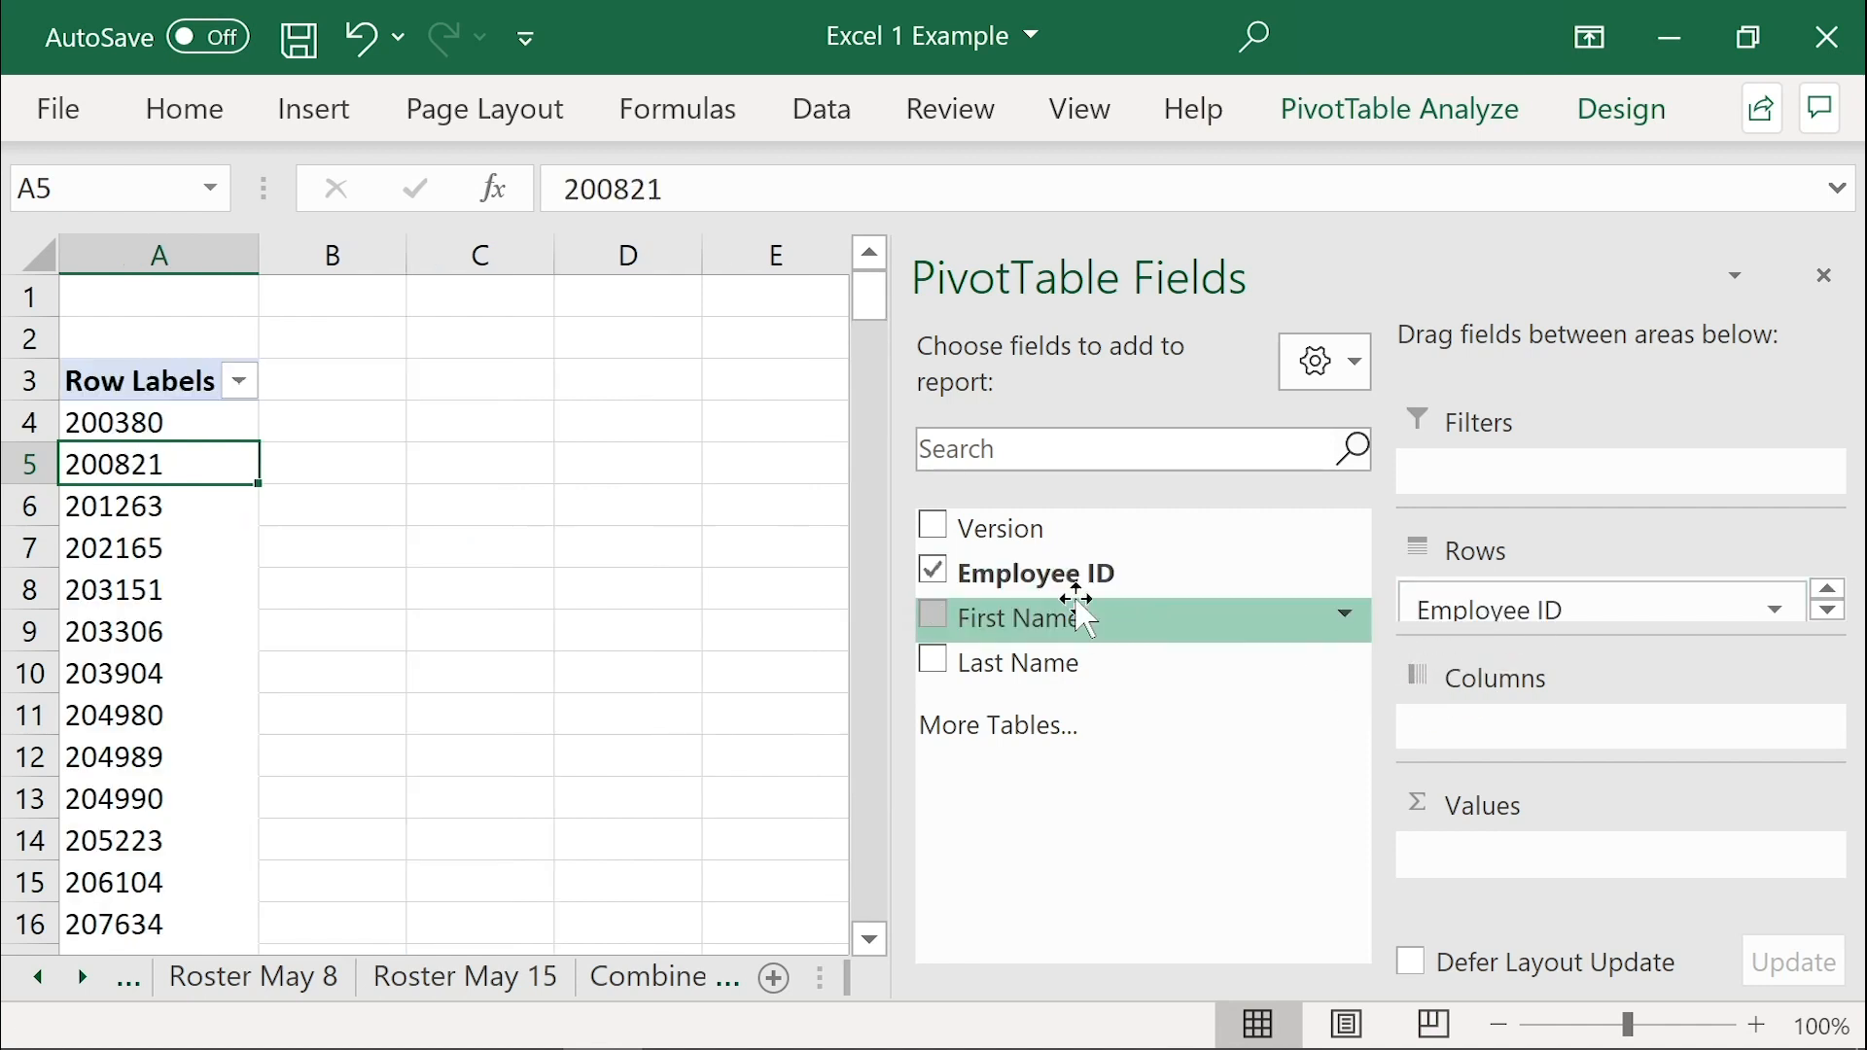
pyautogui.moveTo(1069, 613); pyautogui.dragTo(1470, 615)
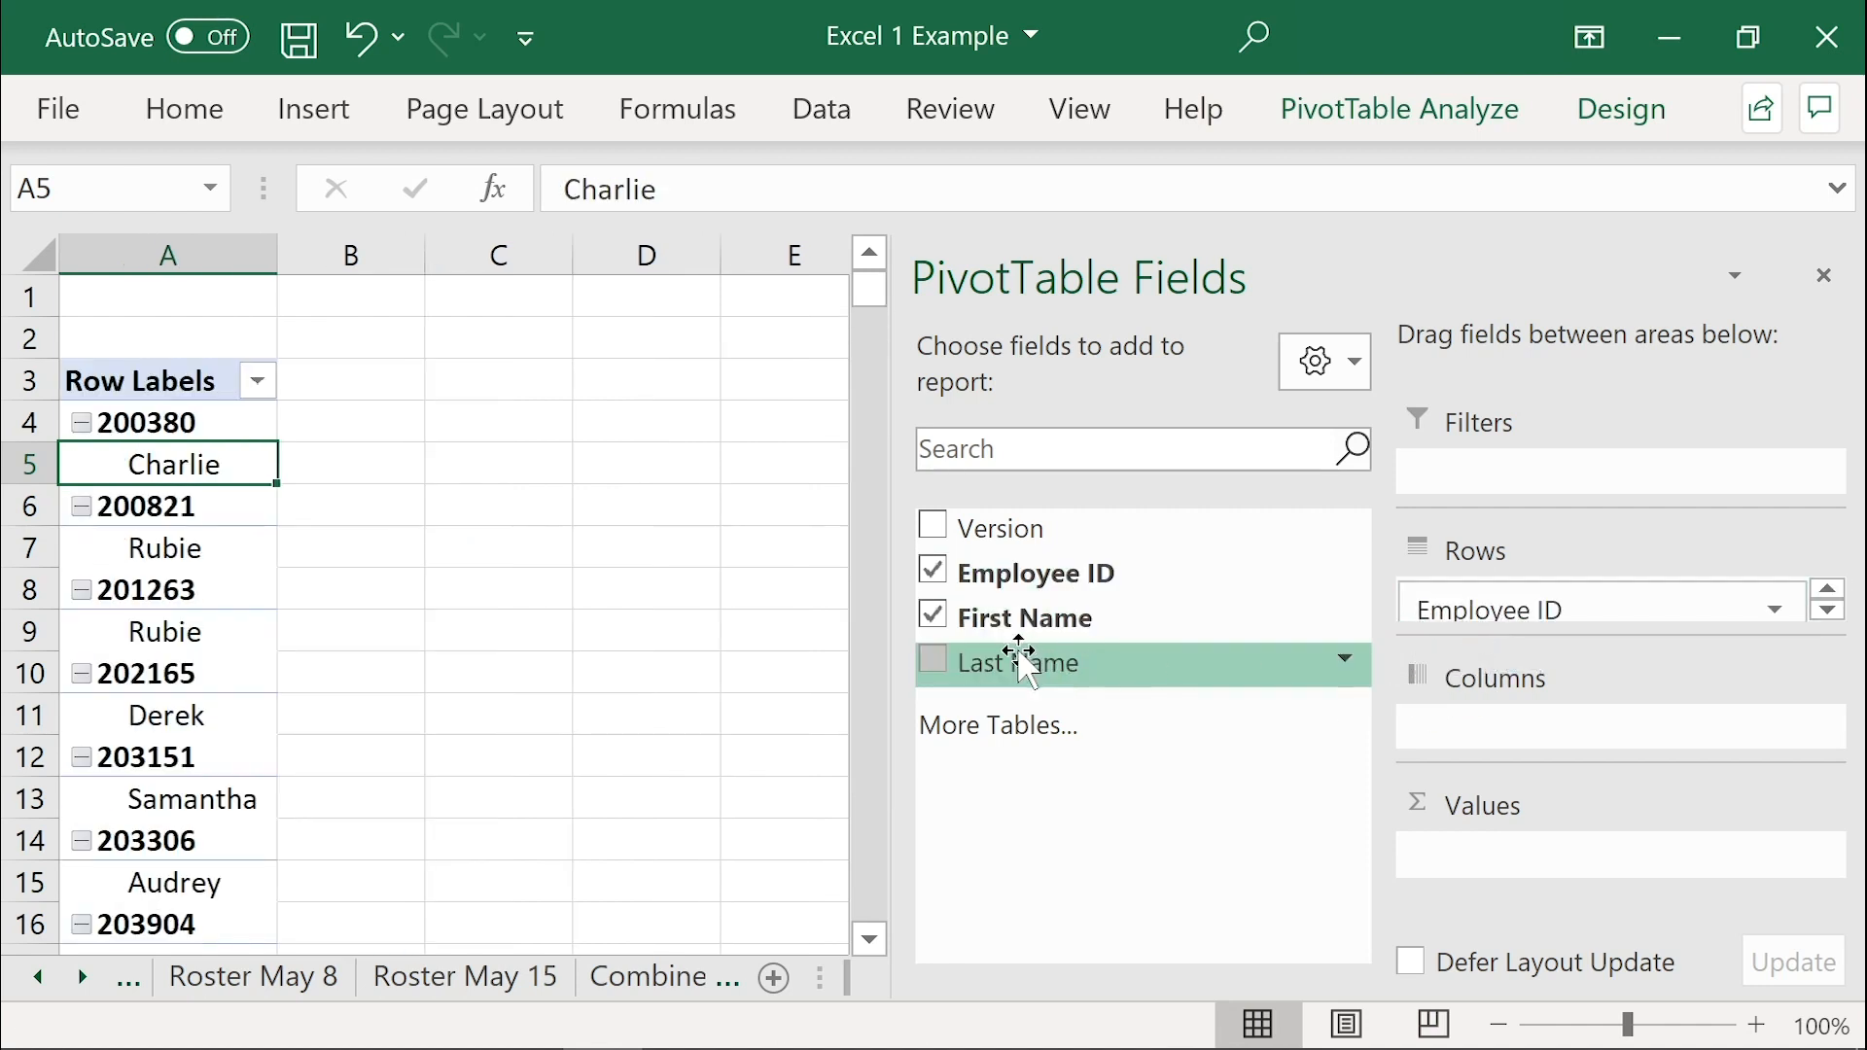
pyautogui.click(942, 665)
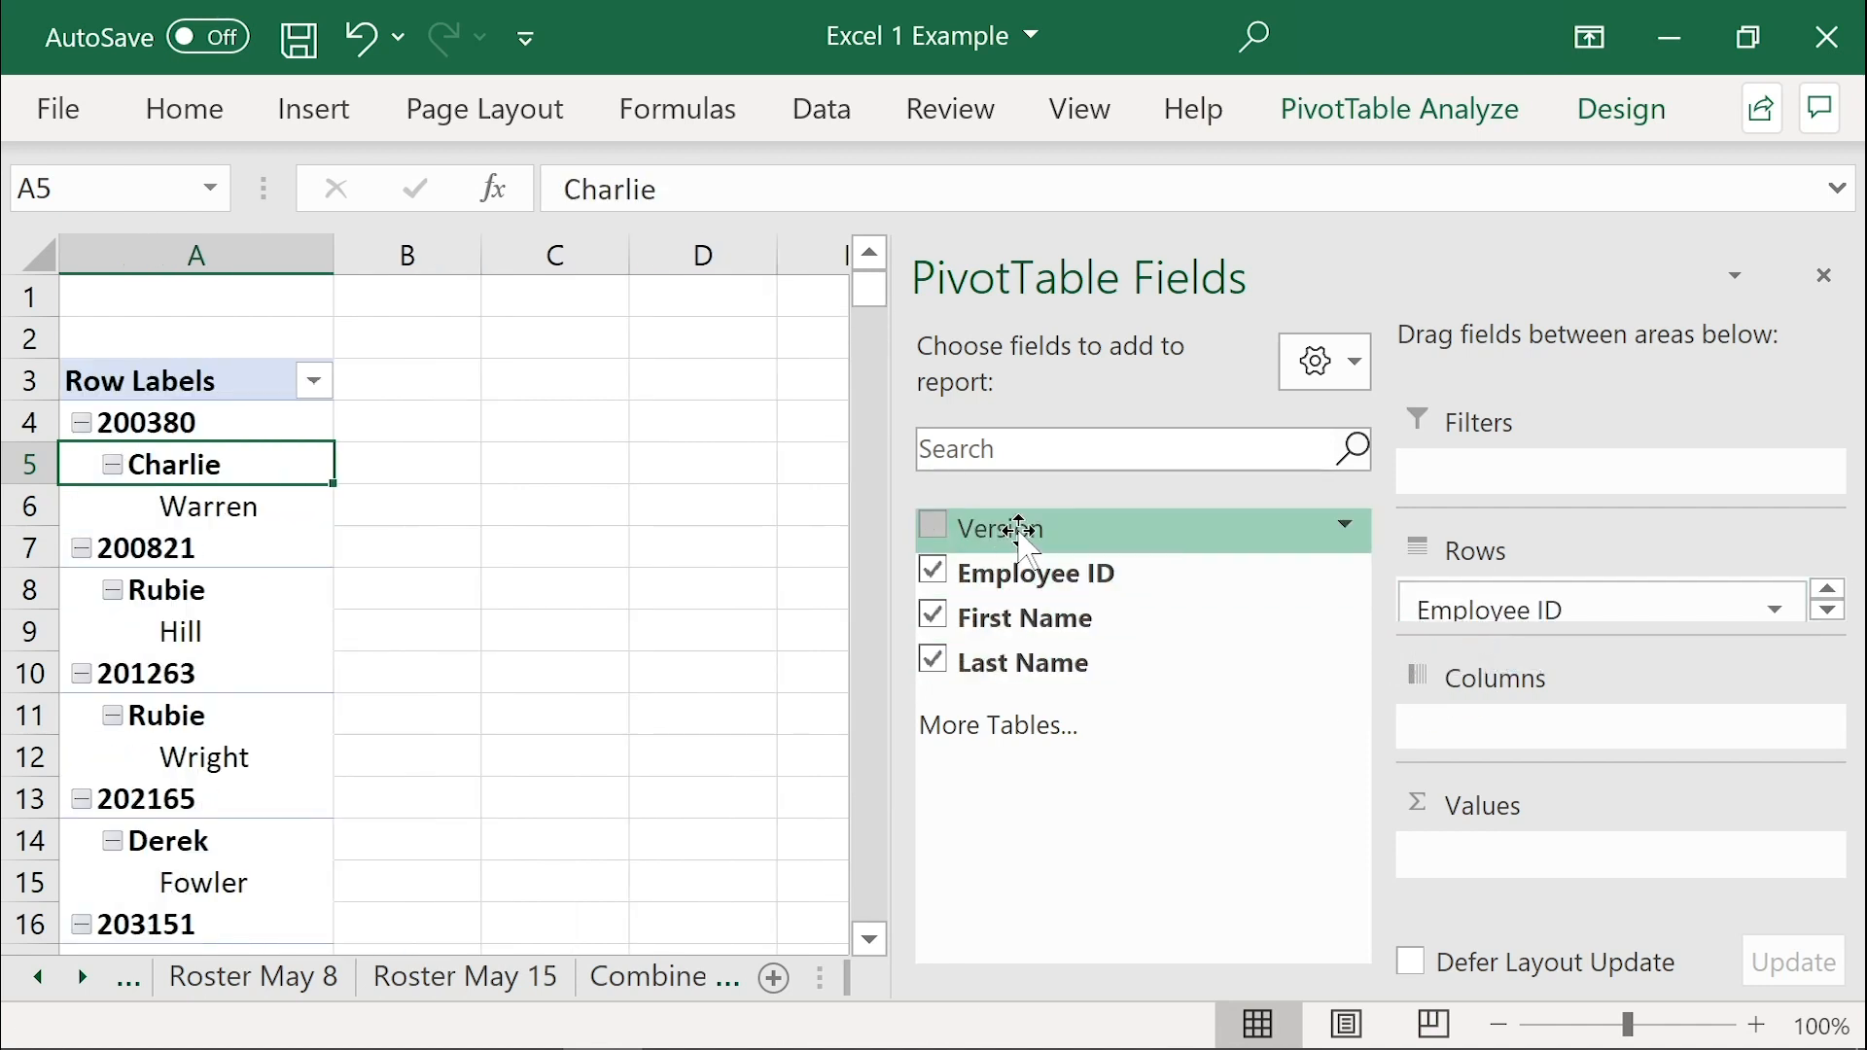
# Step: Use Version as the PivotTable's column field and also as its value, counted, and hide the field list
pyautogui.moveTo(1021, 528); pyautogui.dragTo(1621, 742)
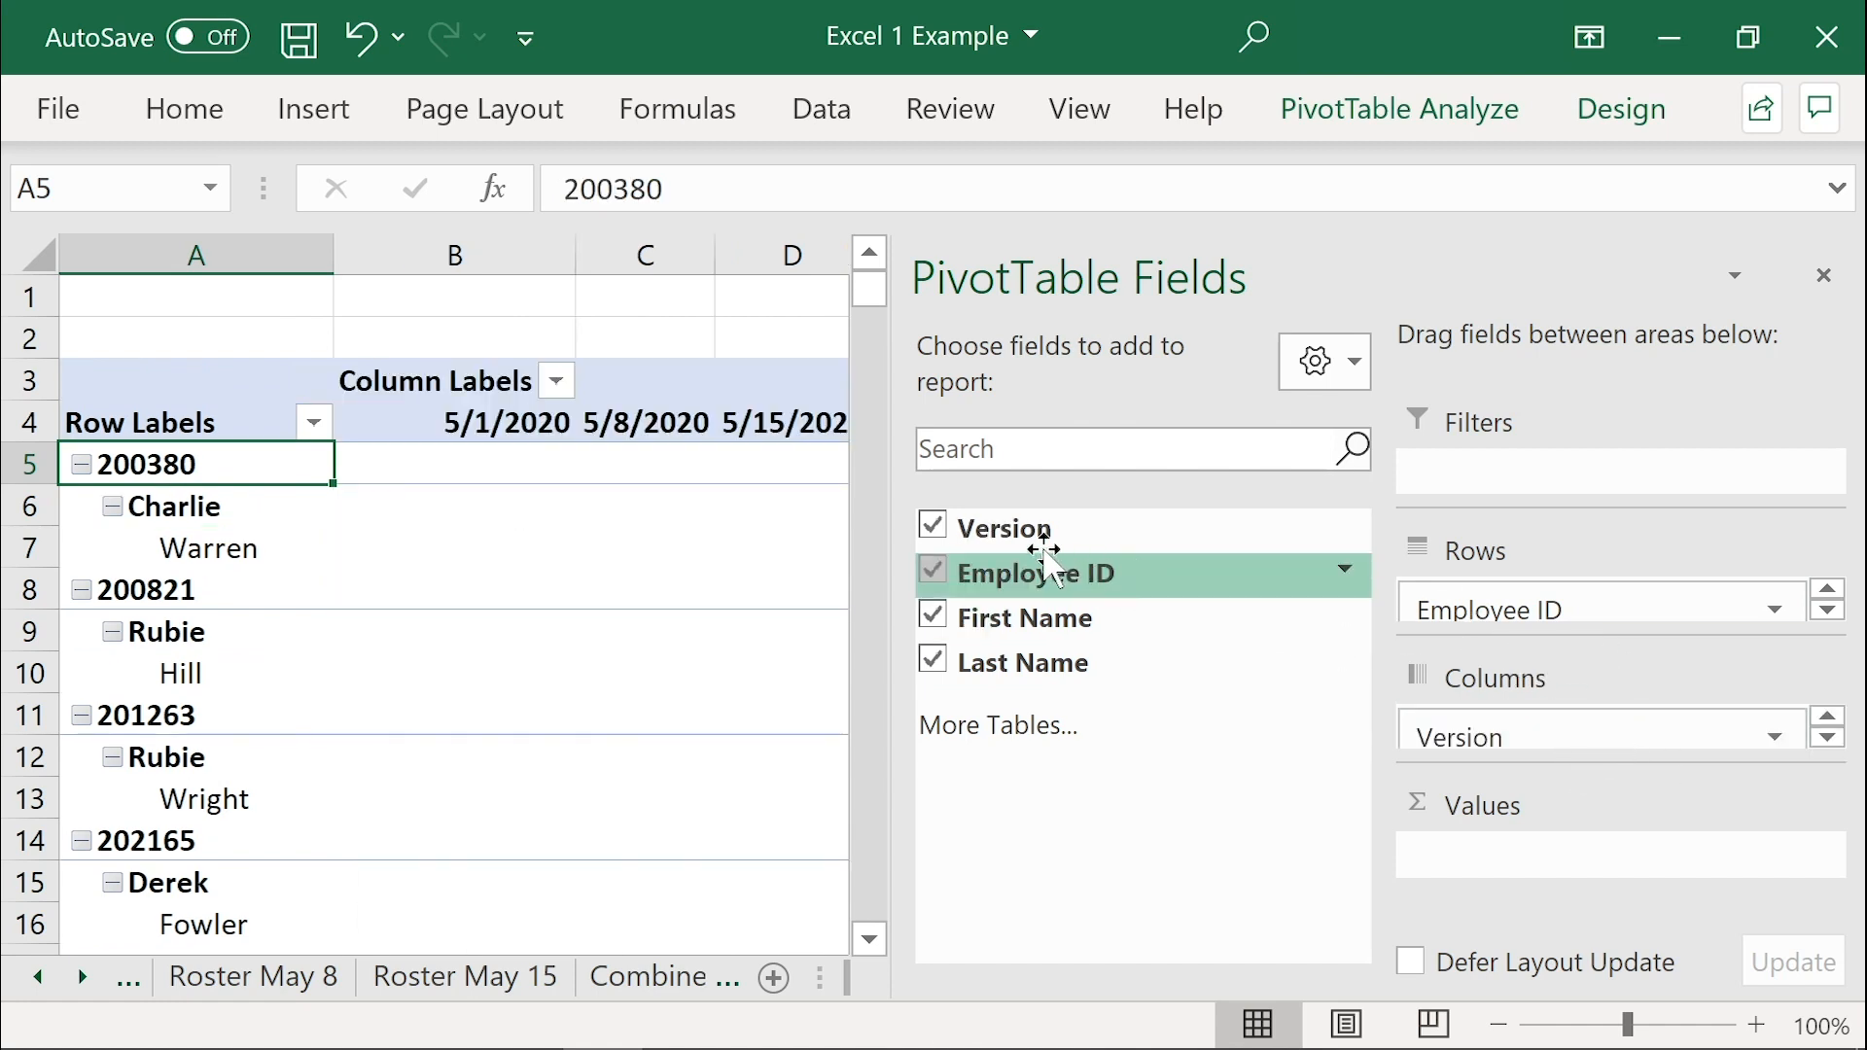
pyautogui.moveTo(1028, 533); pyautogui.dragTo(1559, 871)
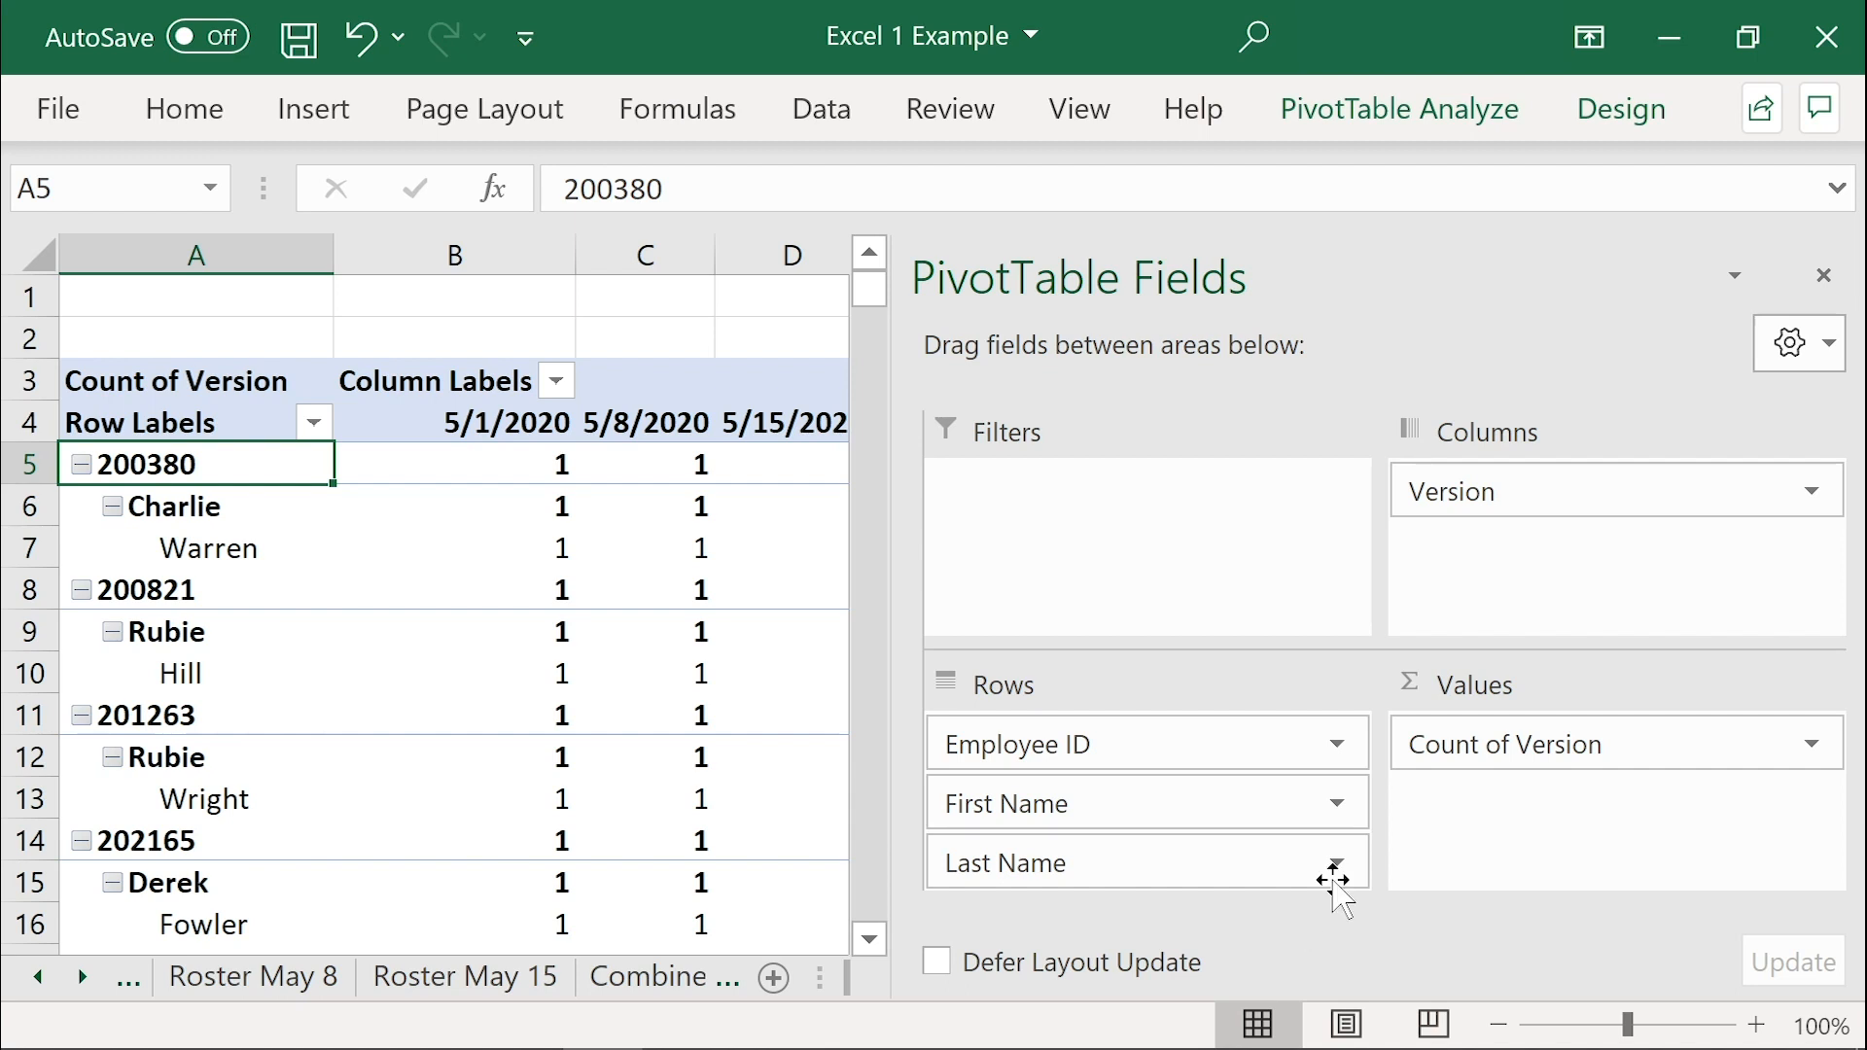
pyautogui.click(1823, 275)
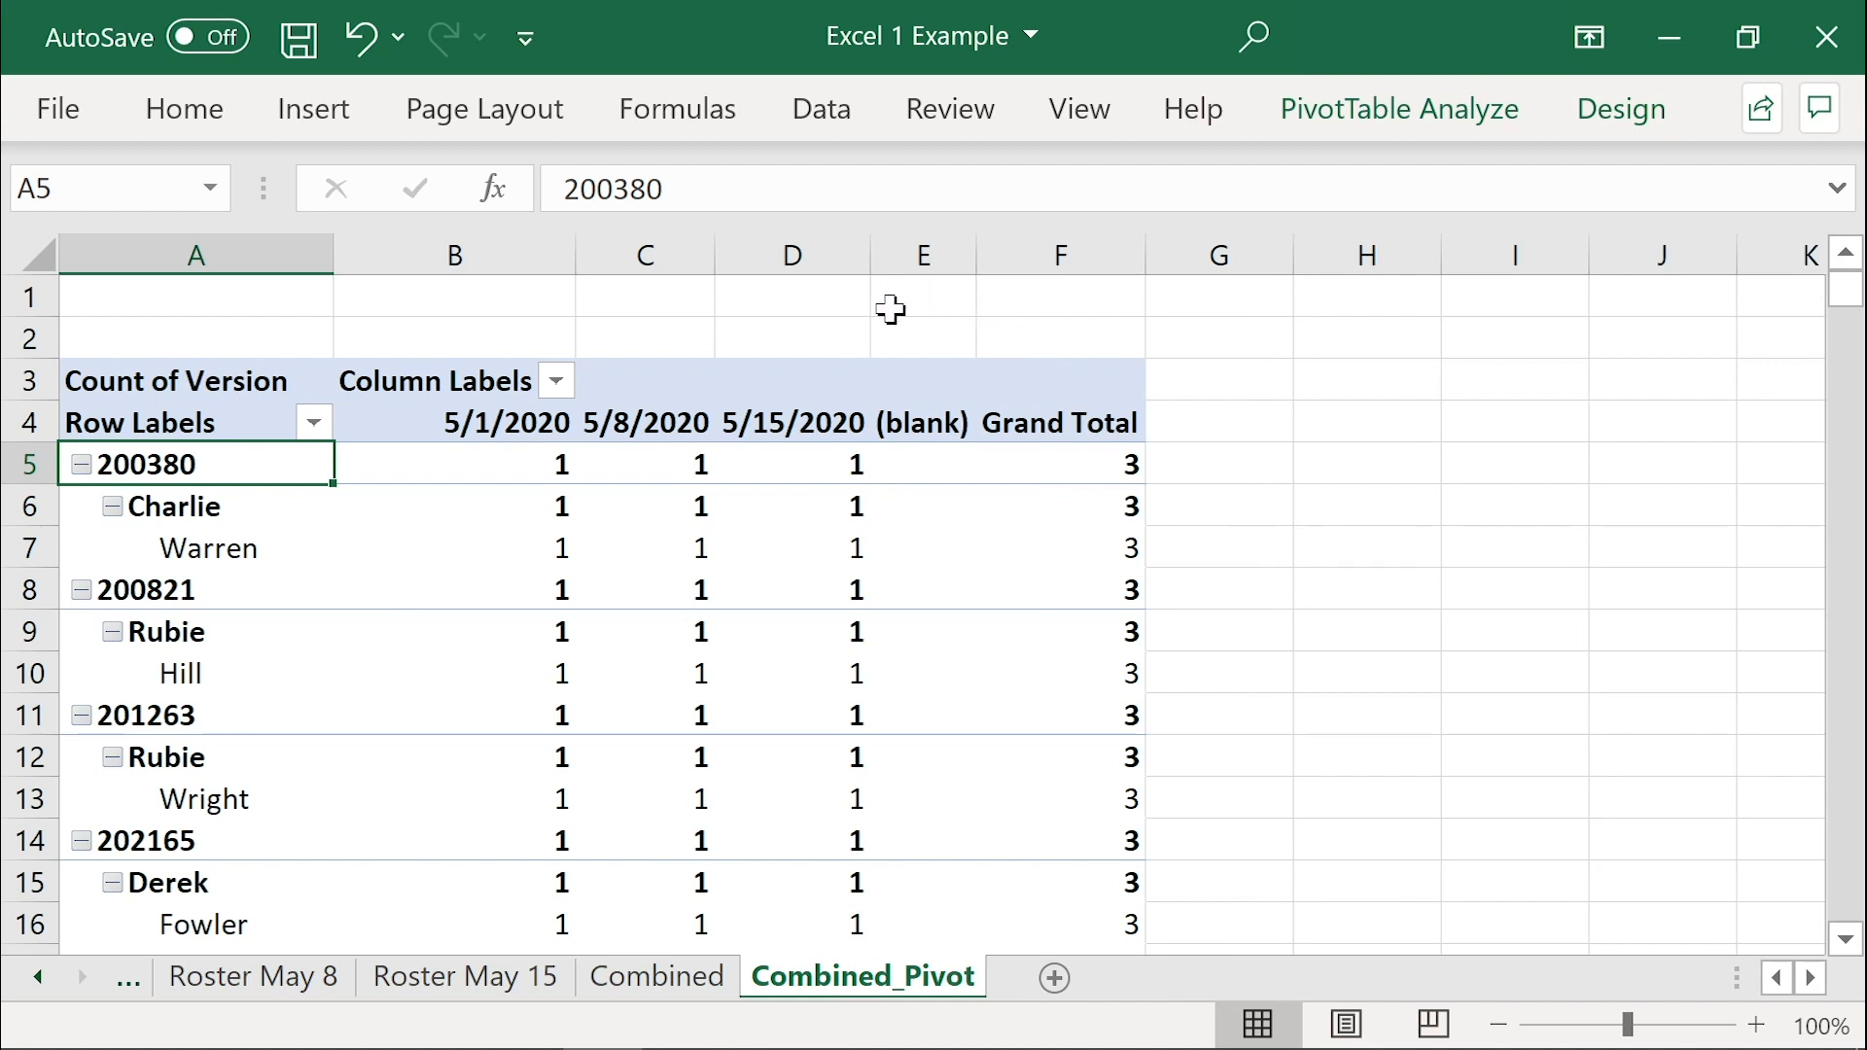
# Step: Turn off the subtotals and grand totals of the PivotTable
pyautogui.click(1621, 110)
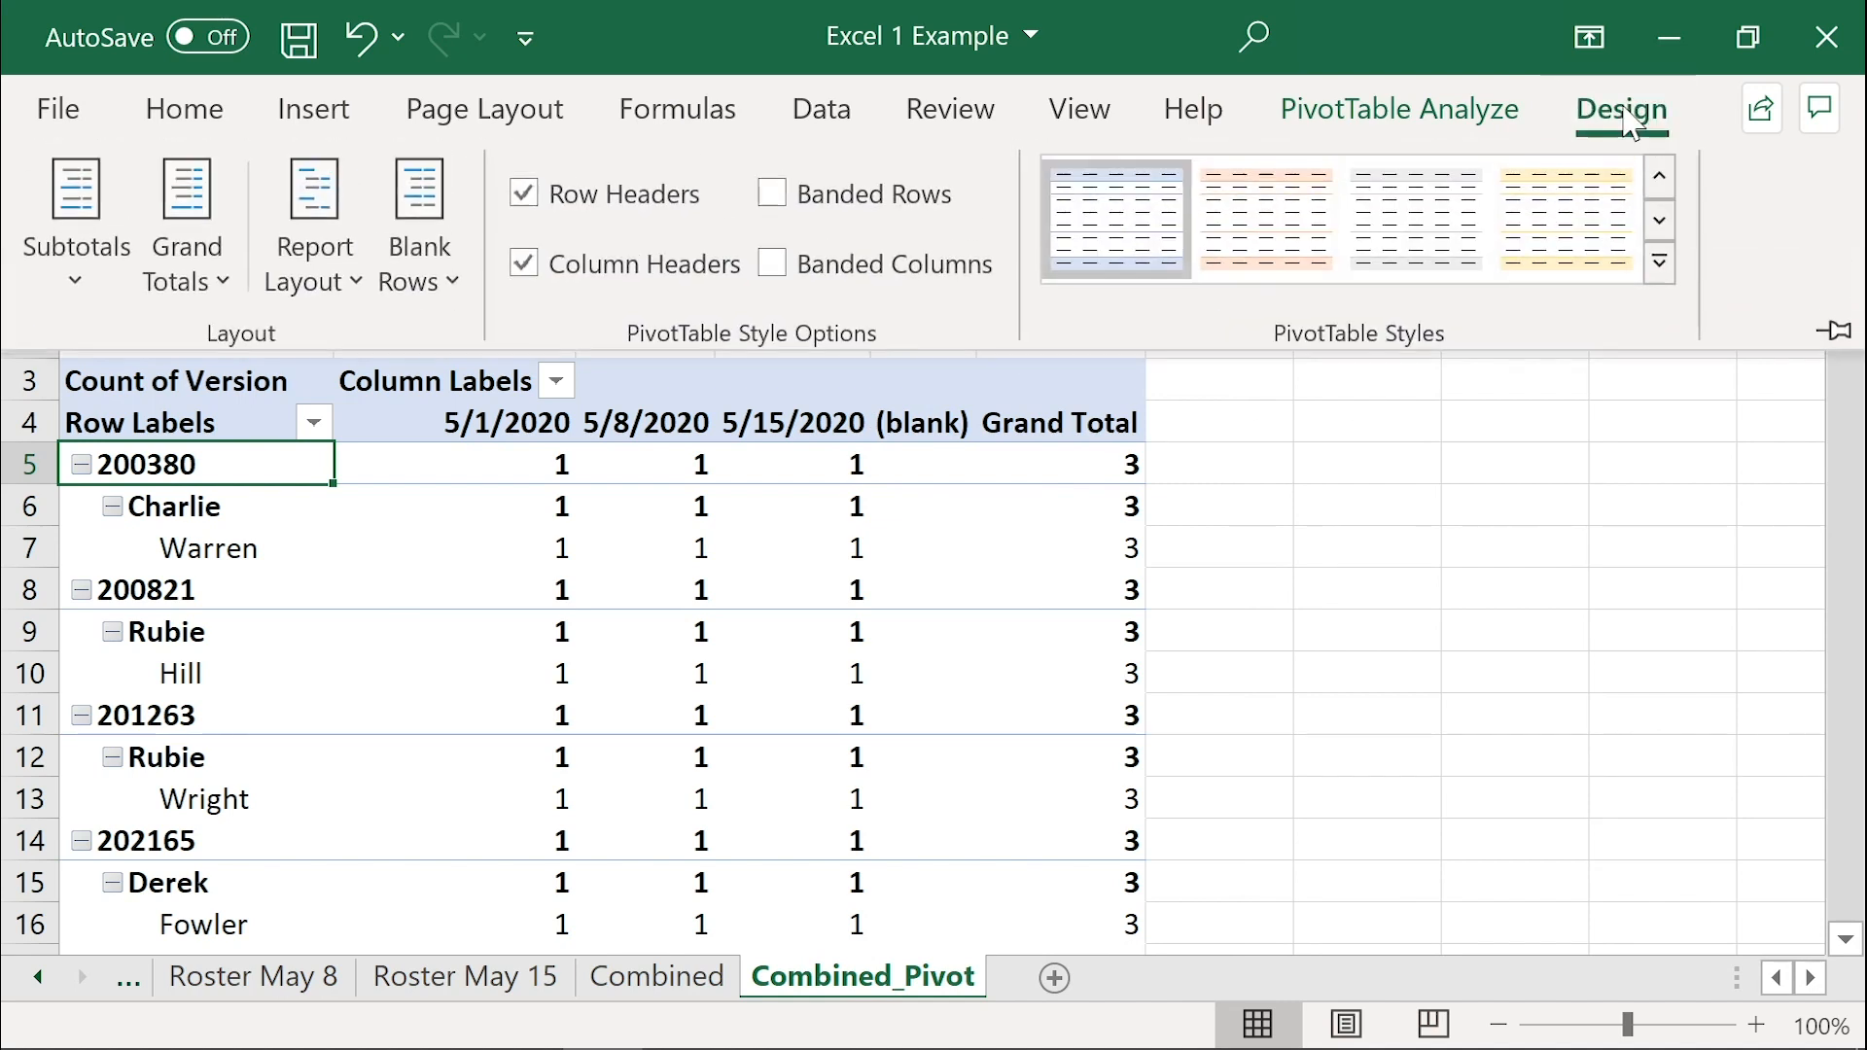
pyautogui.click(76, 224)
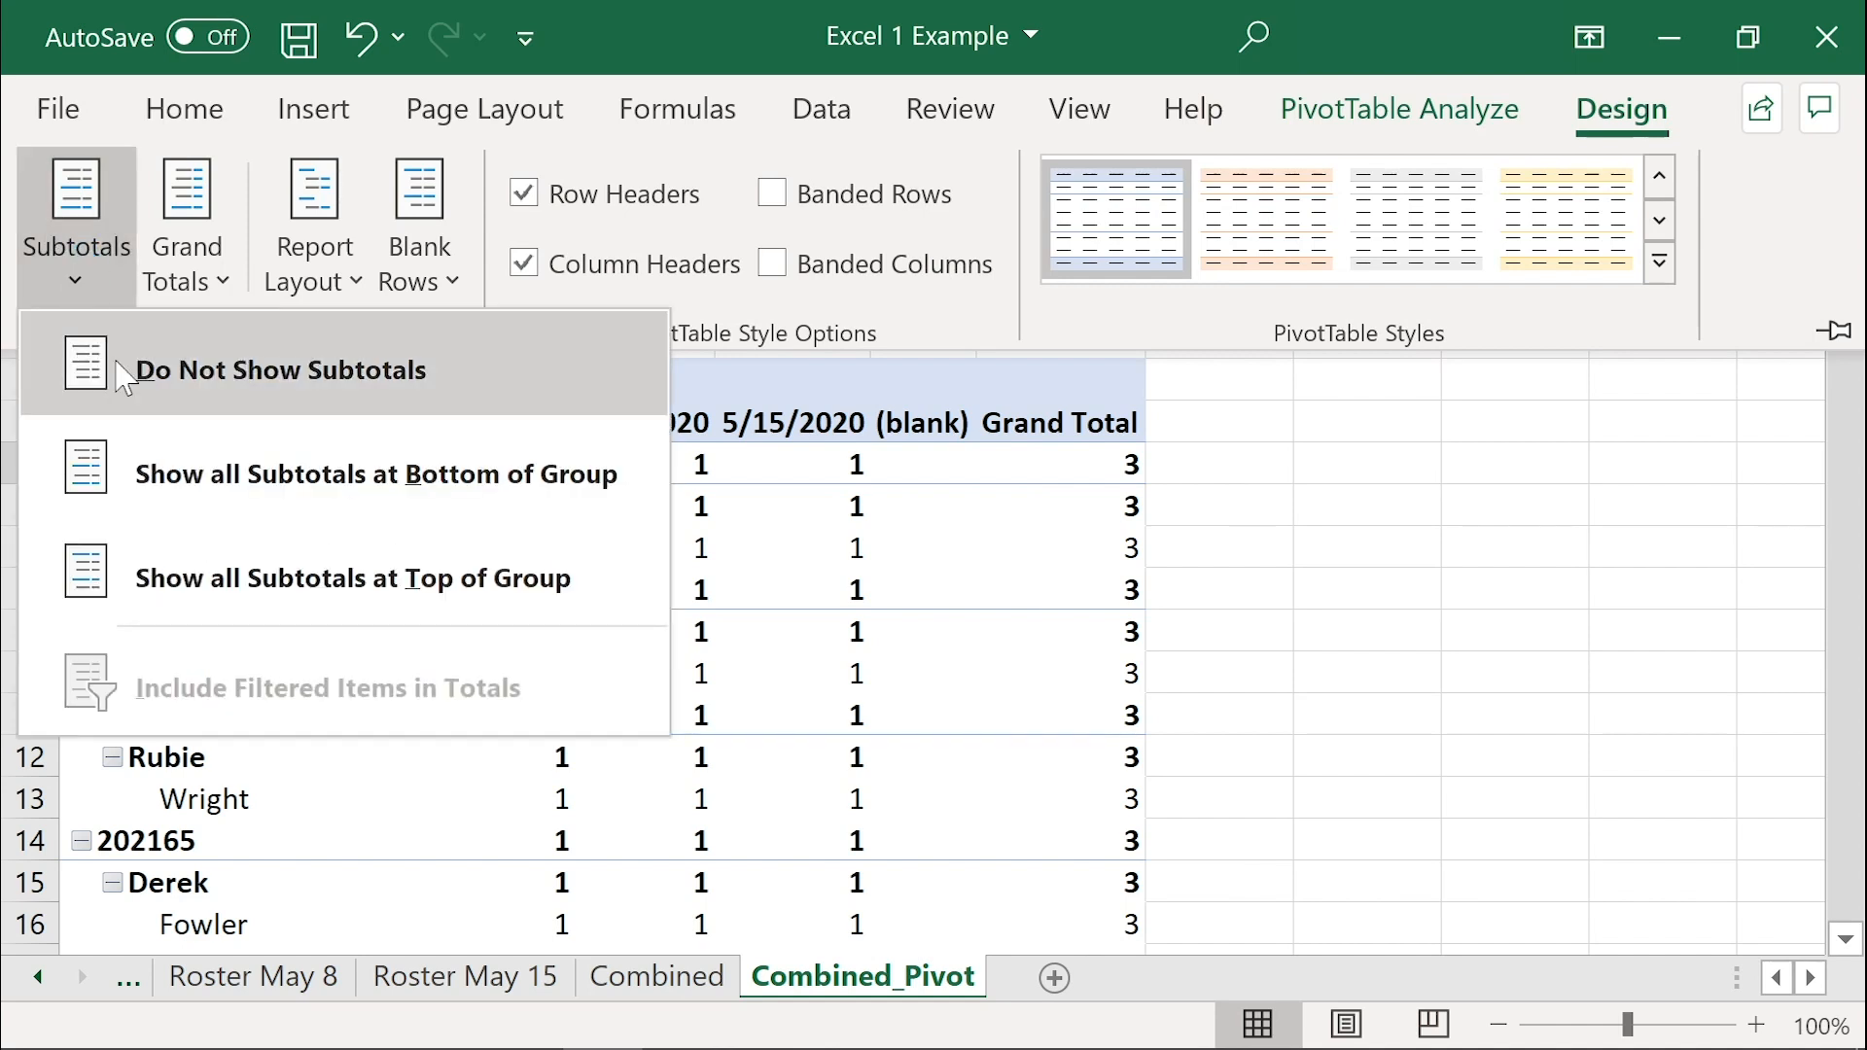
pyautogui.click(144, 350)
pyautogui.click(191, 277)
pyautogui.click(222, 367)
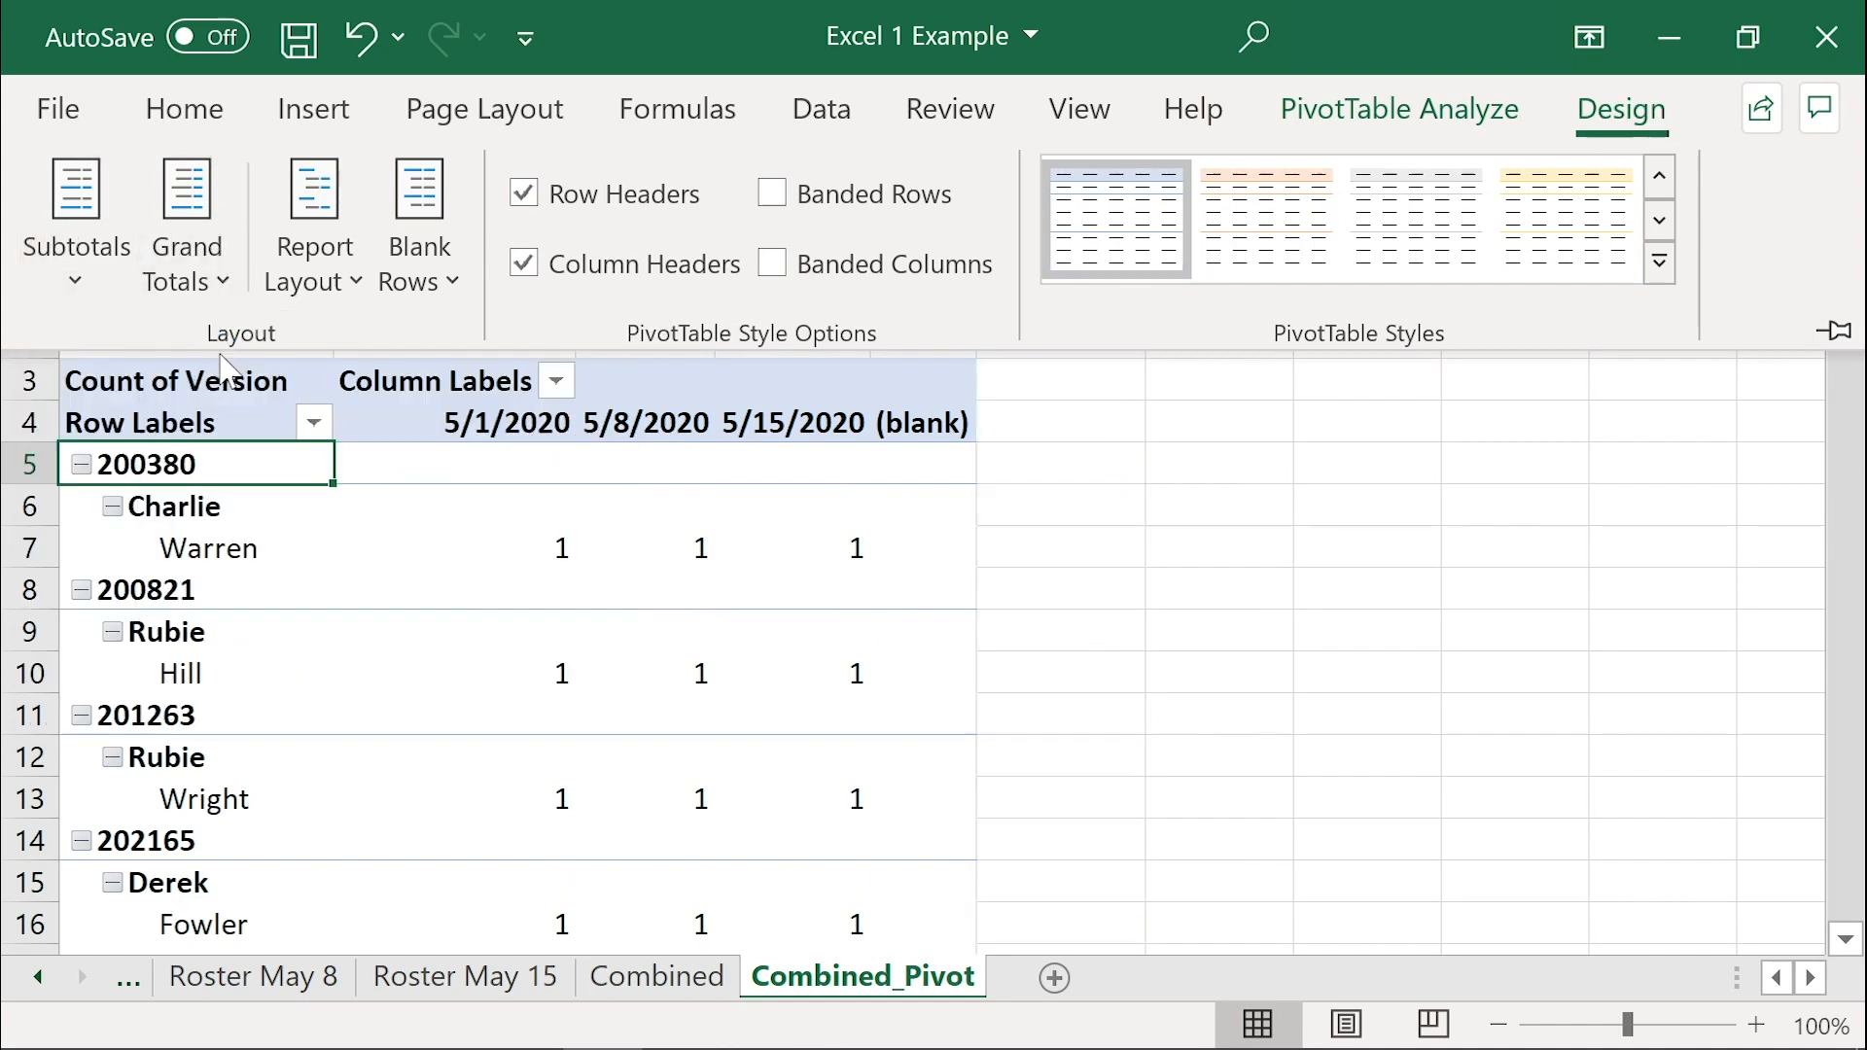
# Step: Show the PivotTable's report layout in tabular form
pyautogui.click(311, 282)
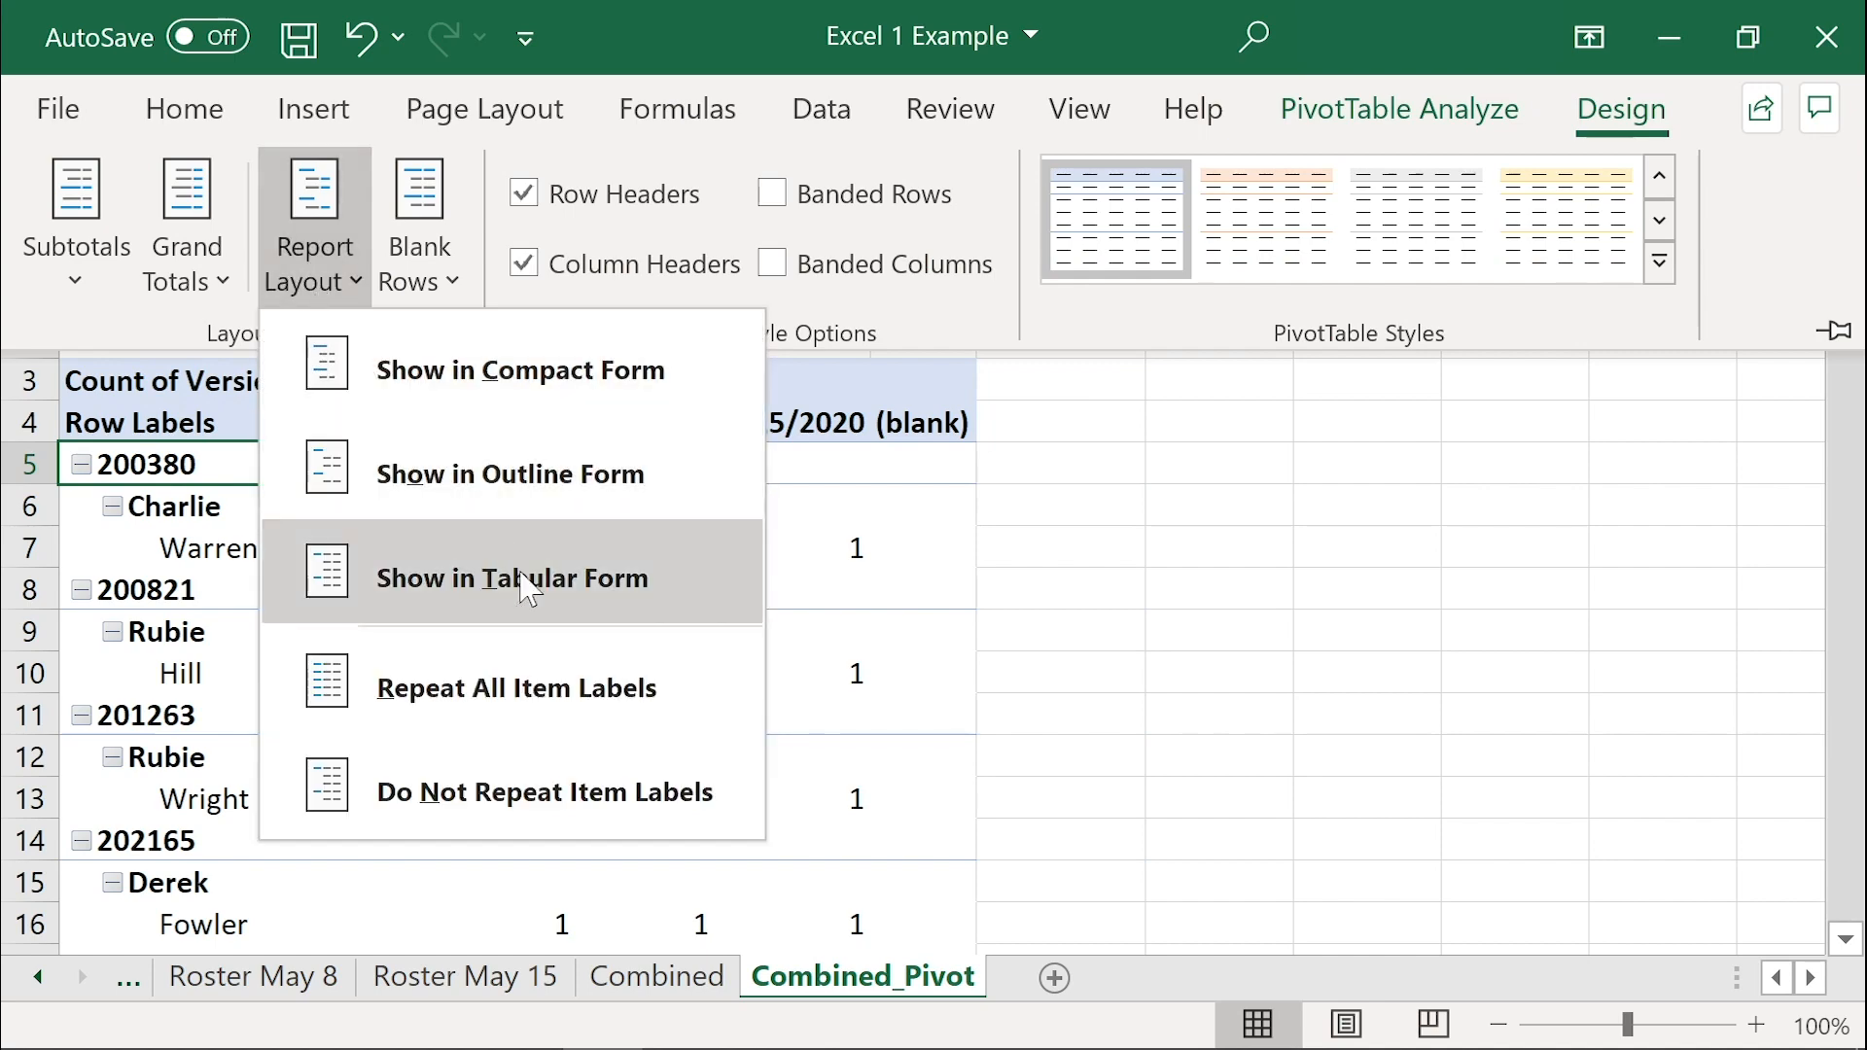
pyautogui.click(526, 583)
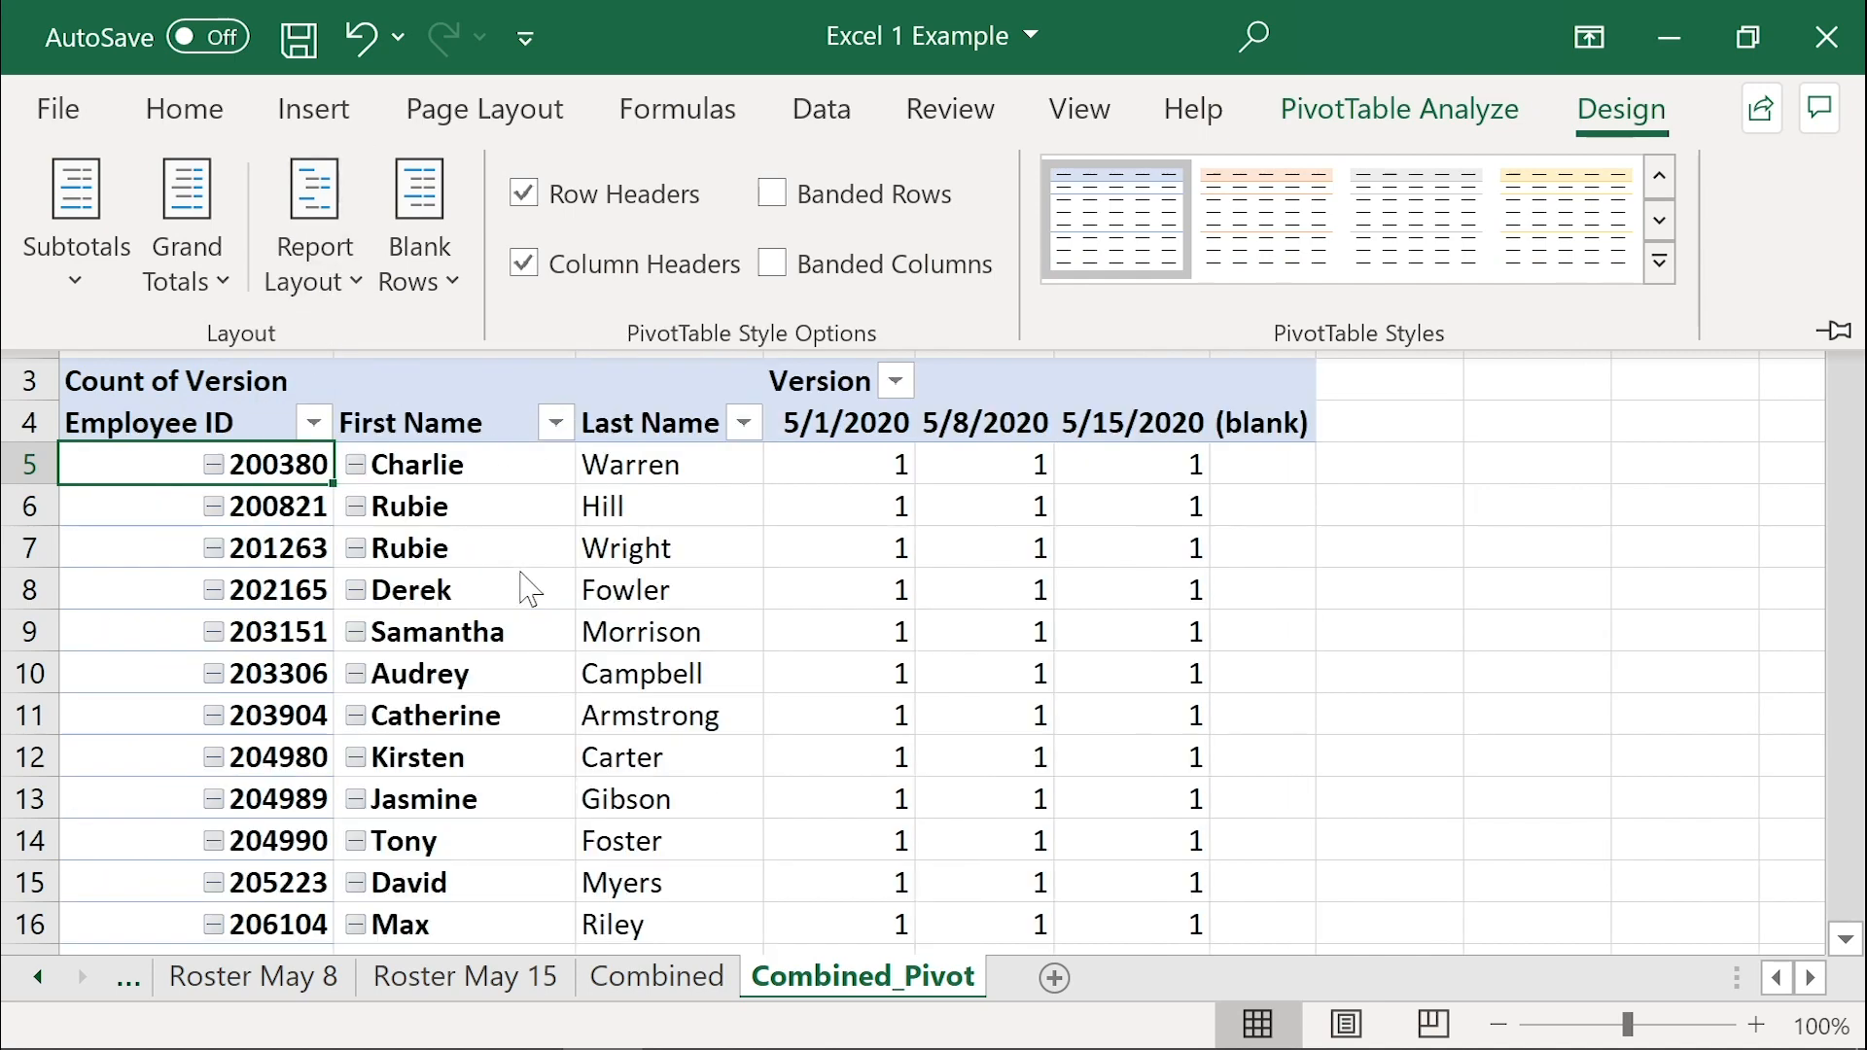
pyautogui.click(520, 573)
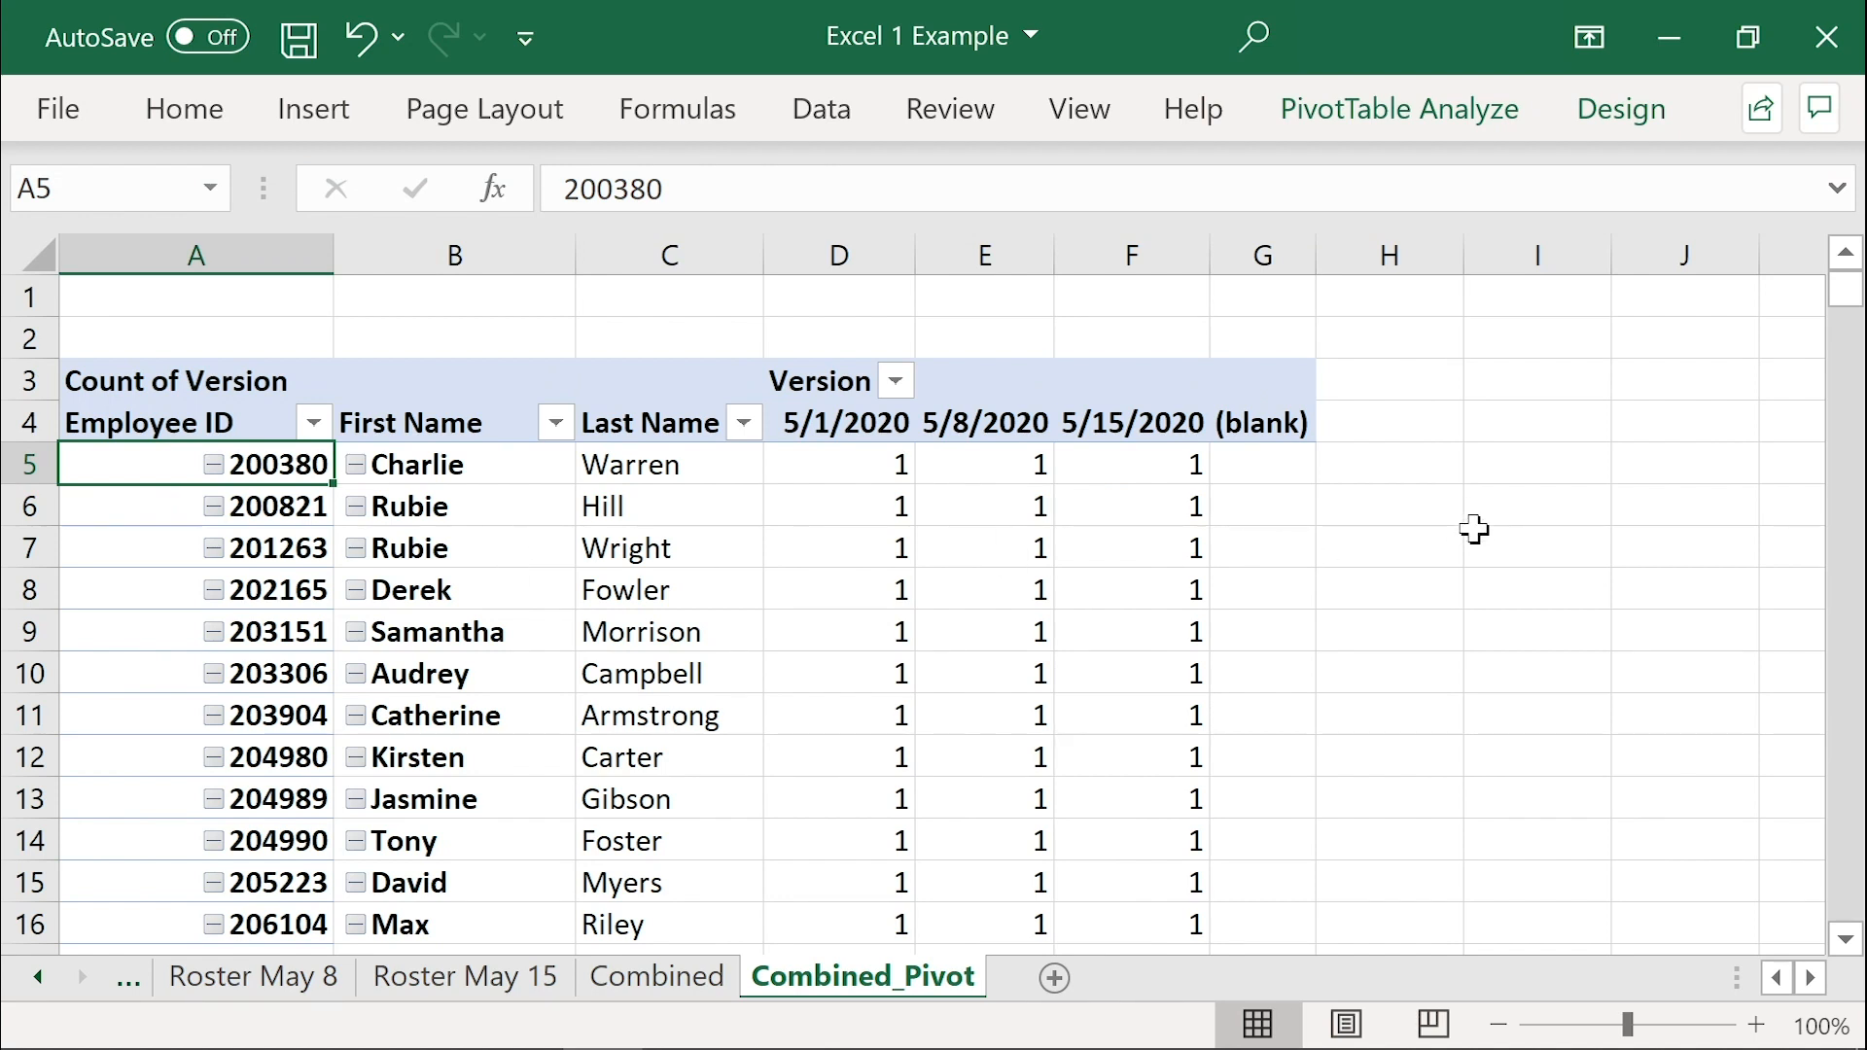
# Step: Examine the employee in row 21 of Combined_Pivot across the 5/1/2020, 5/8/2020 and 5/15/2020 columns
pyautogui.scroll(-2, 1475, 529)
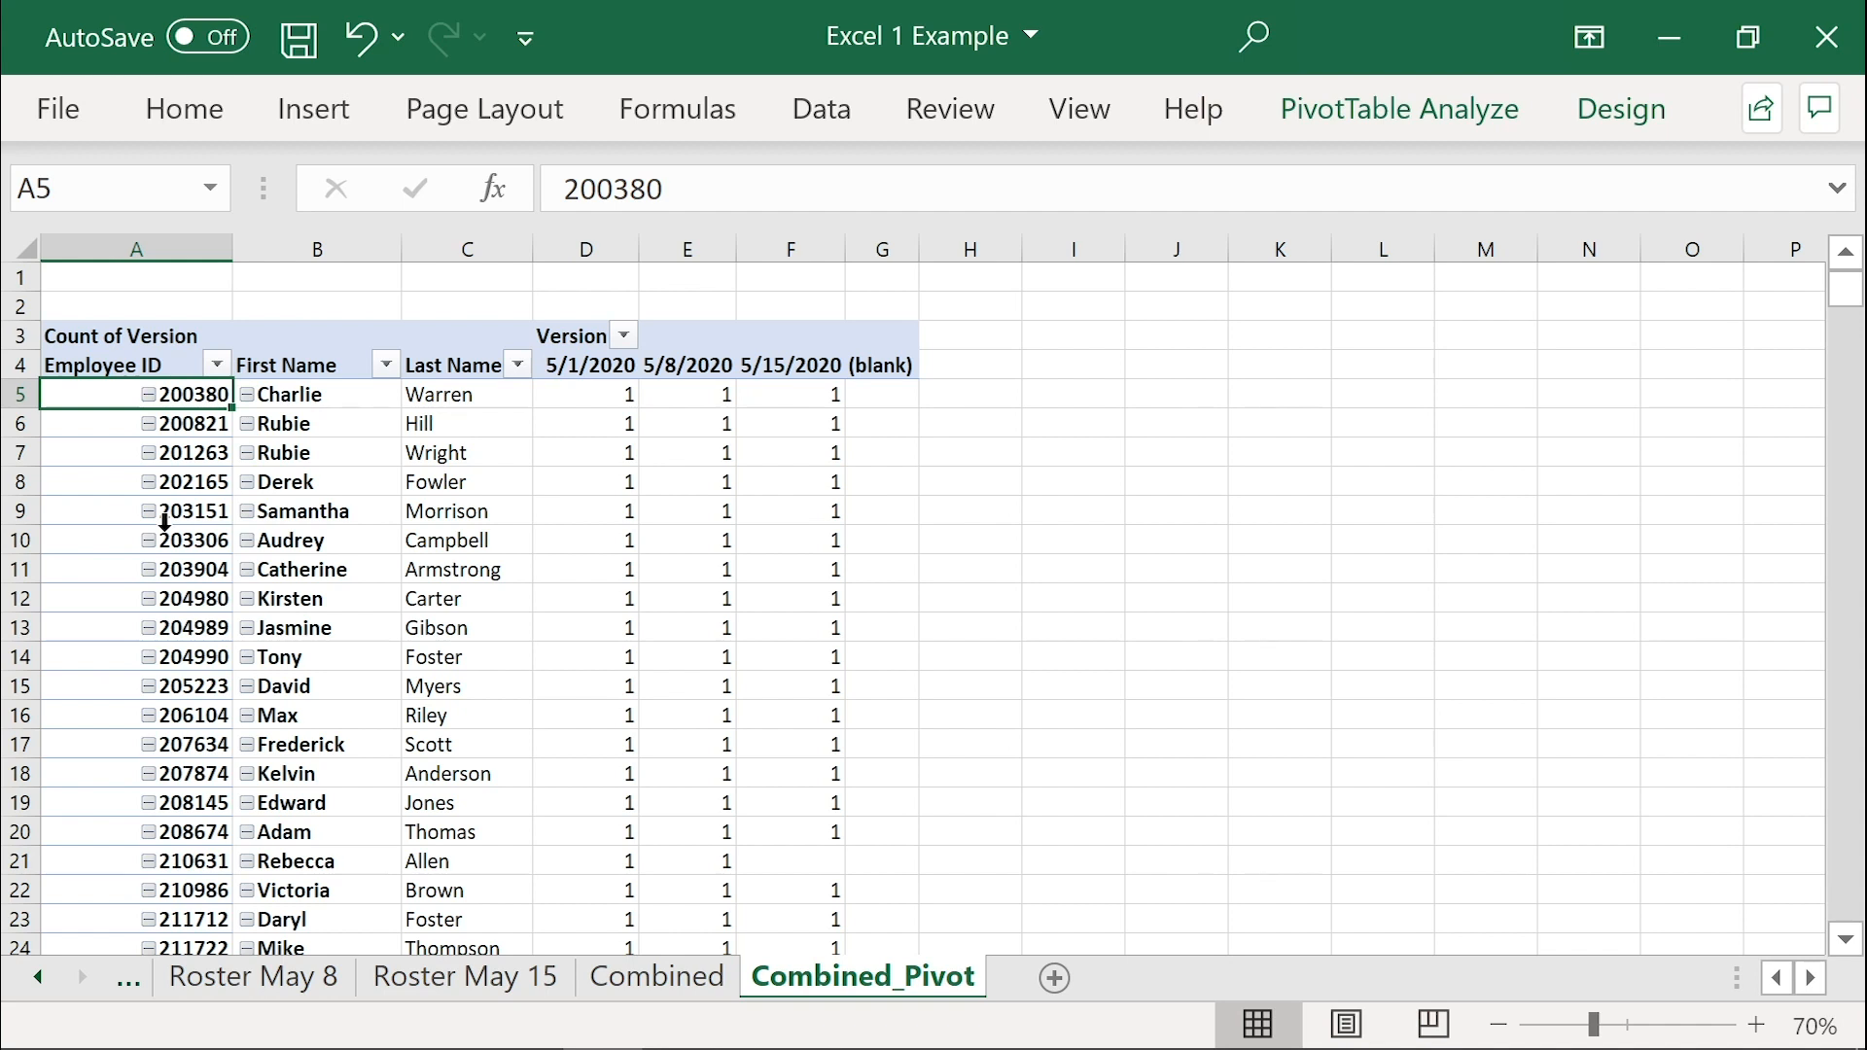
pyautogui.click(349, 862)
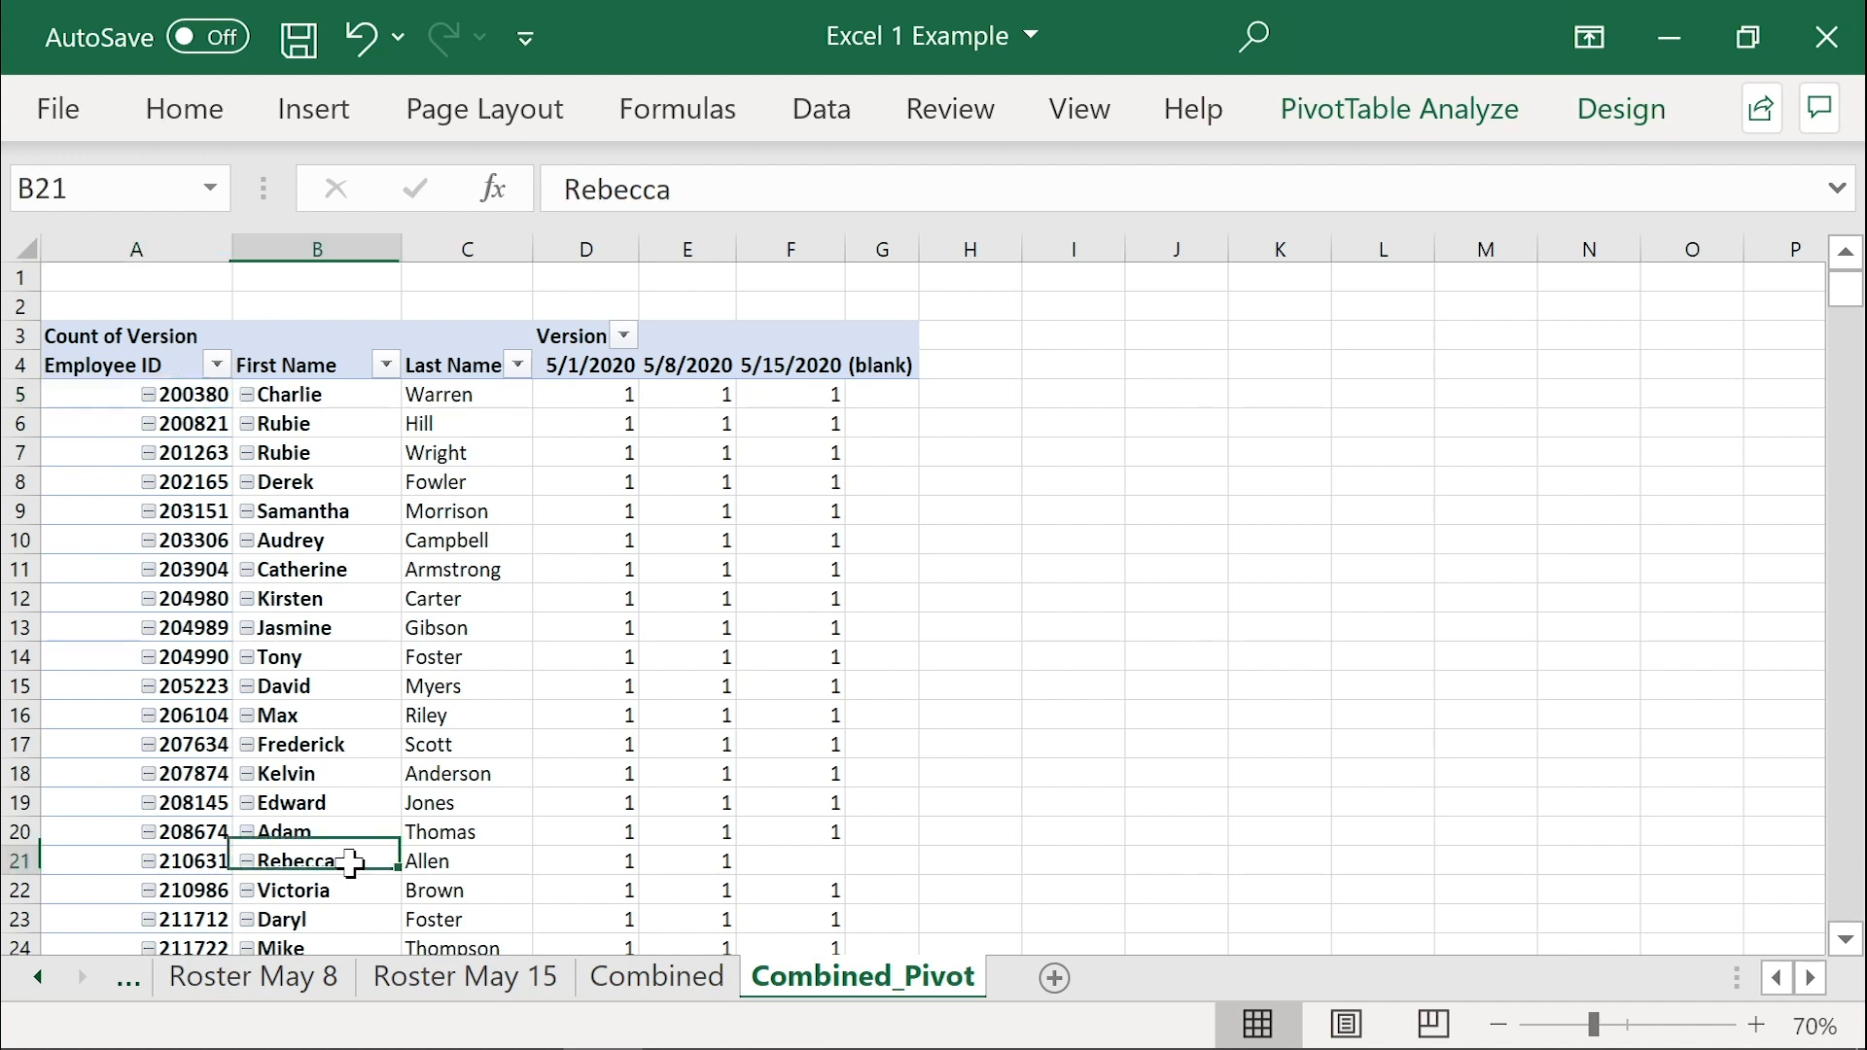
pyautogui.moveTo(349, 862); pyautogui.dragTo(567, 859)
pyautogui.click(586, 862)
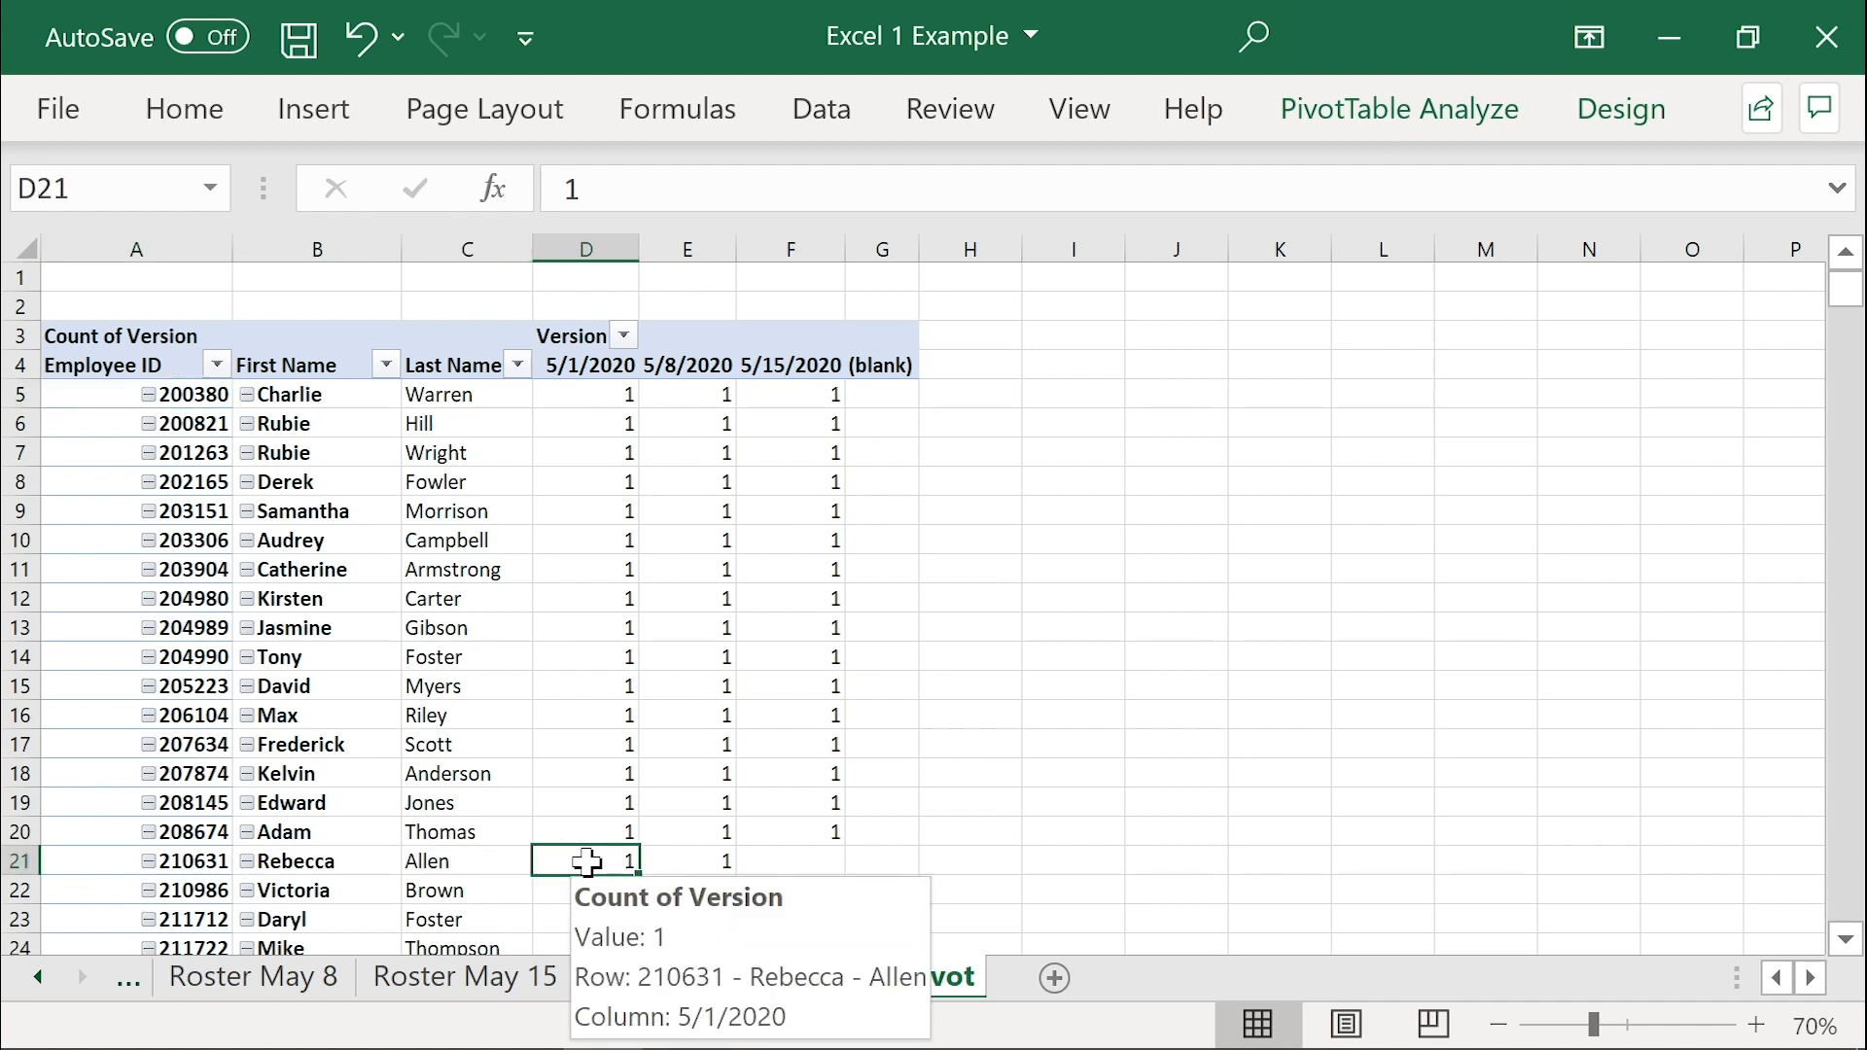
pyautogui.click(670, 855)
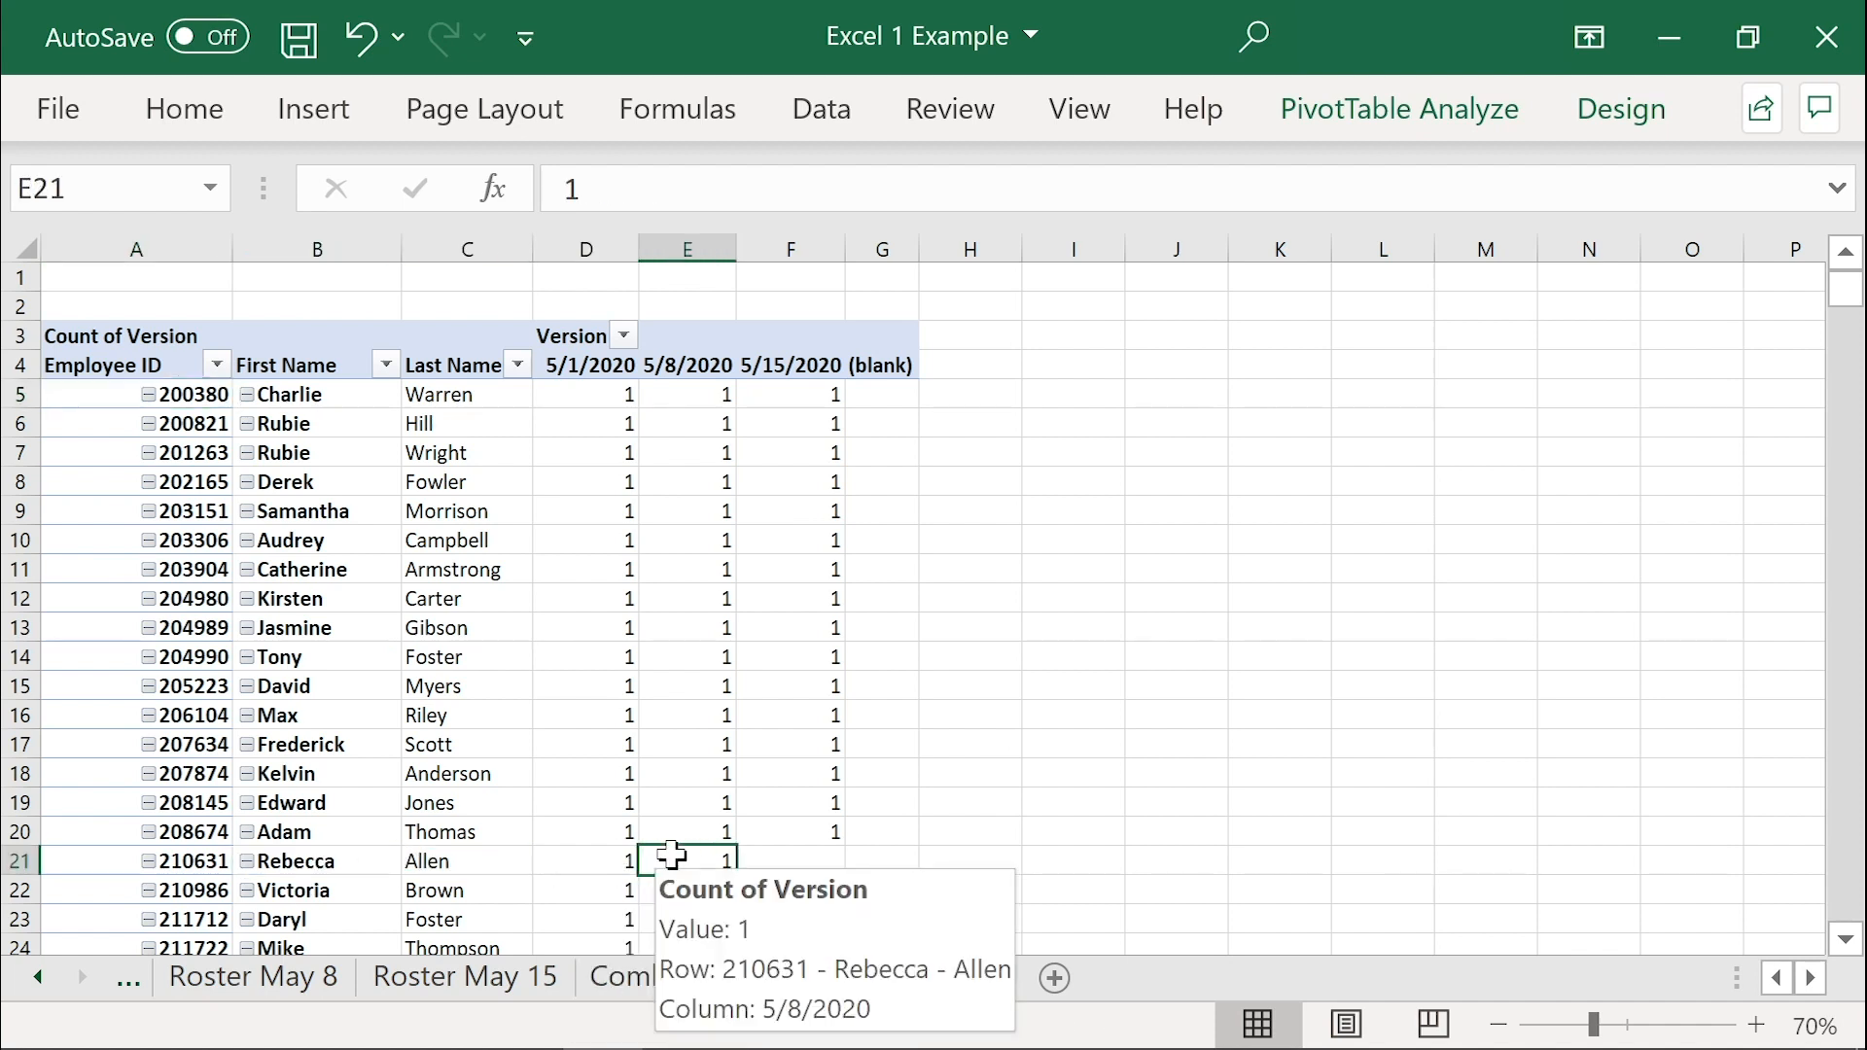
pyautogui.click(779, 856)
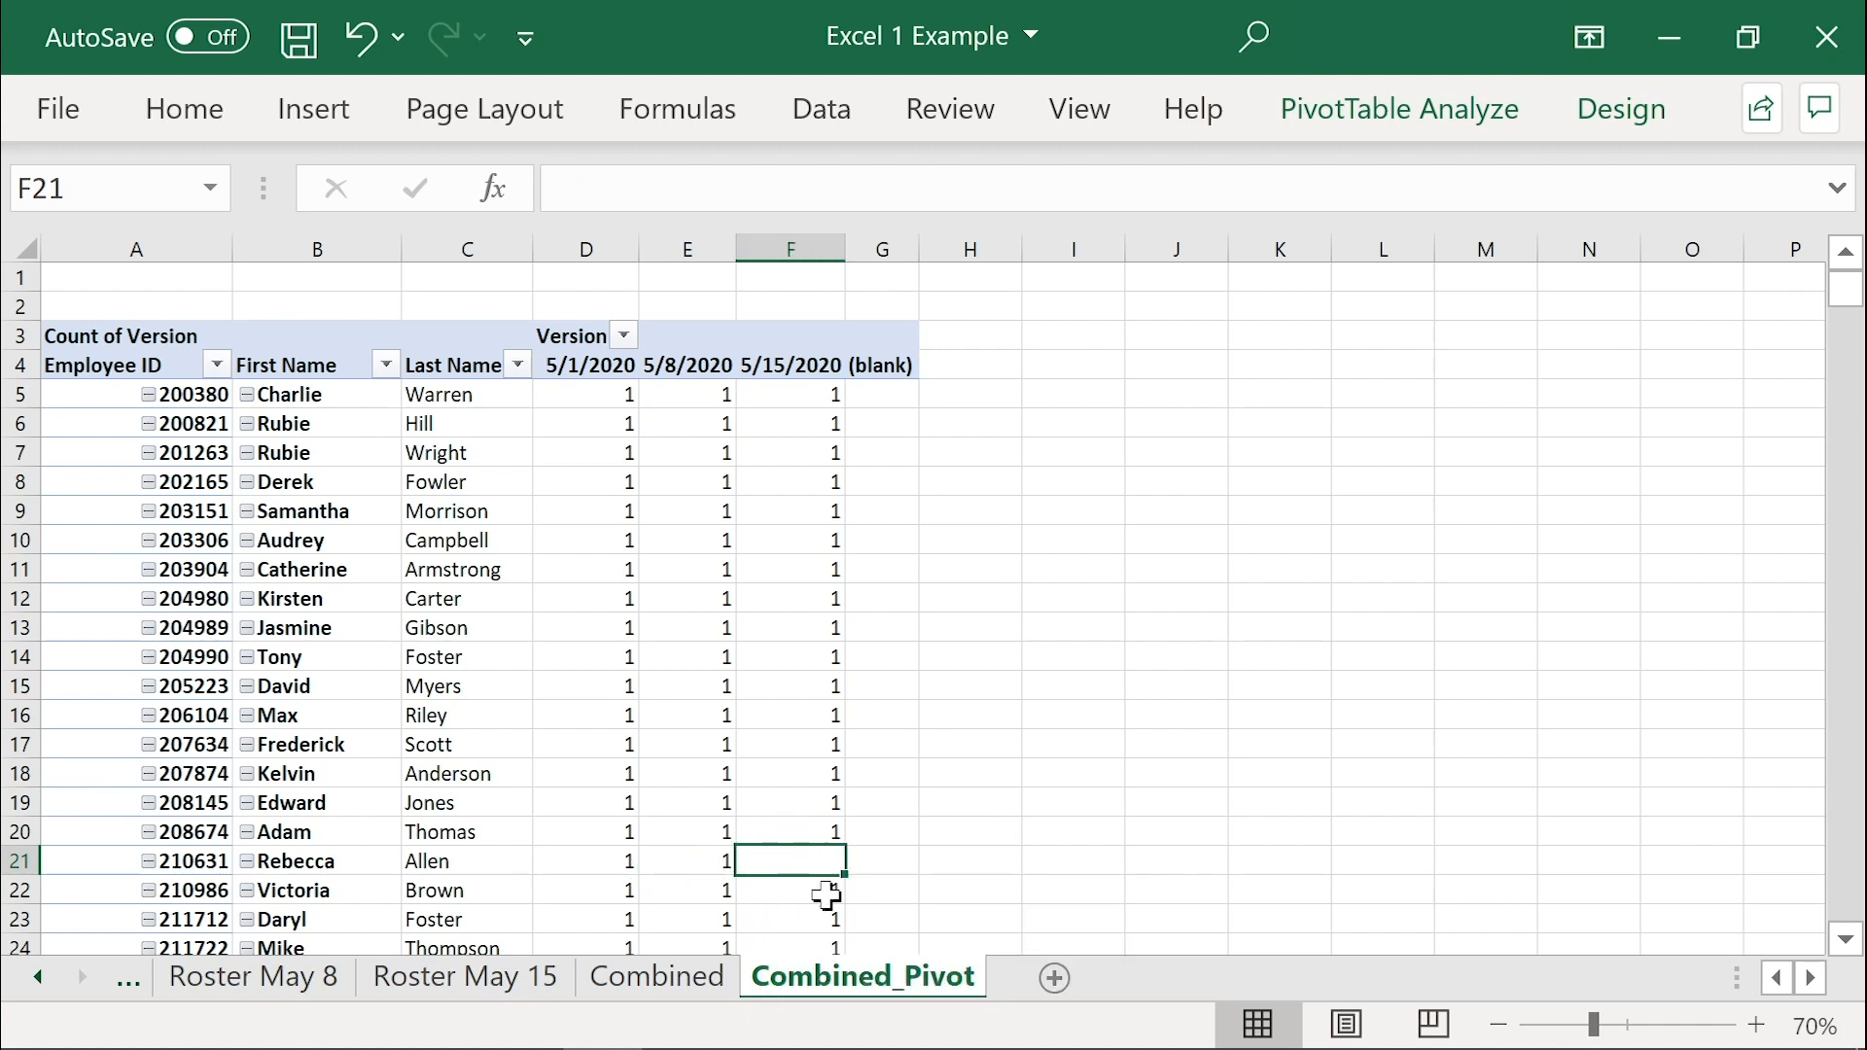
pyautogui.moveTo(732, 884)
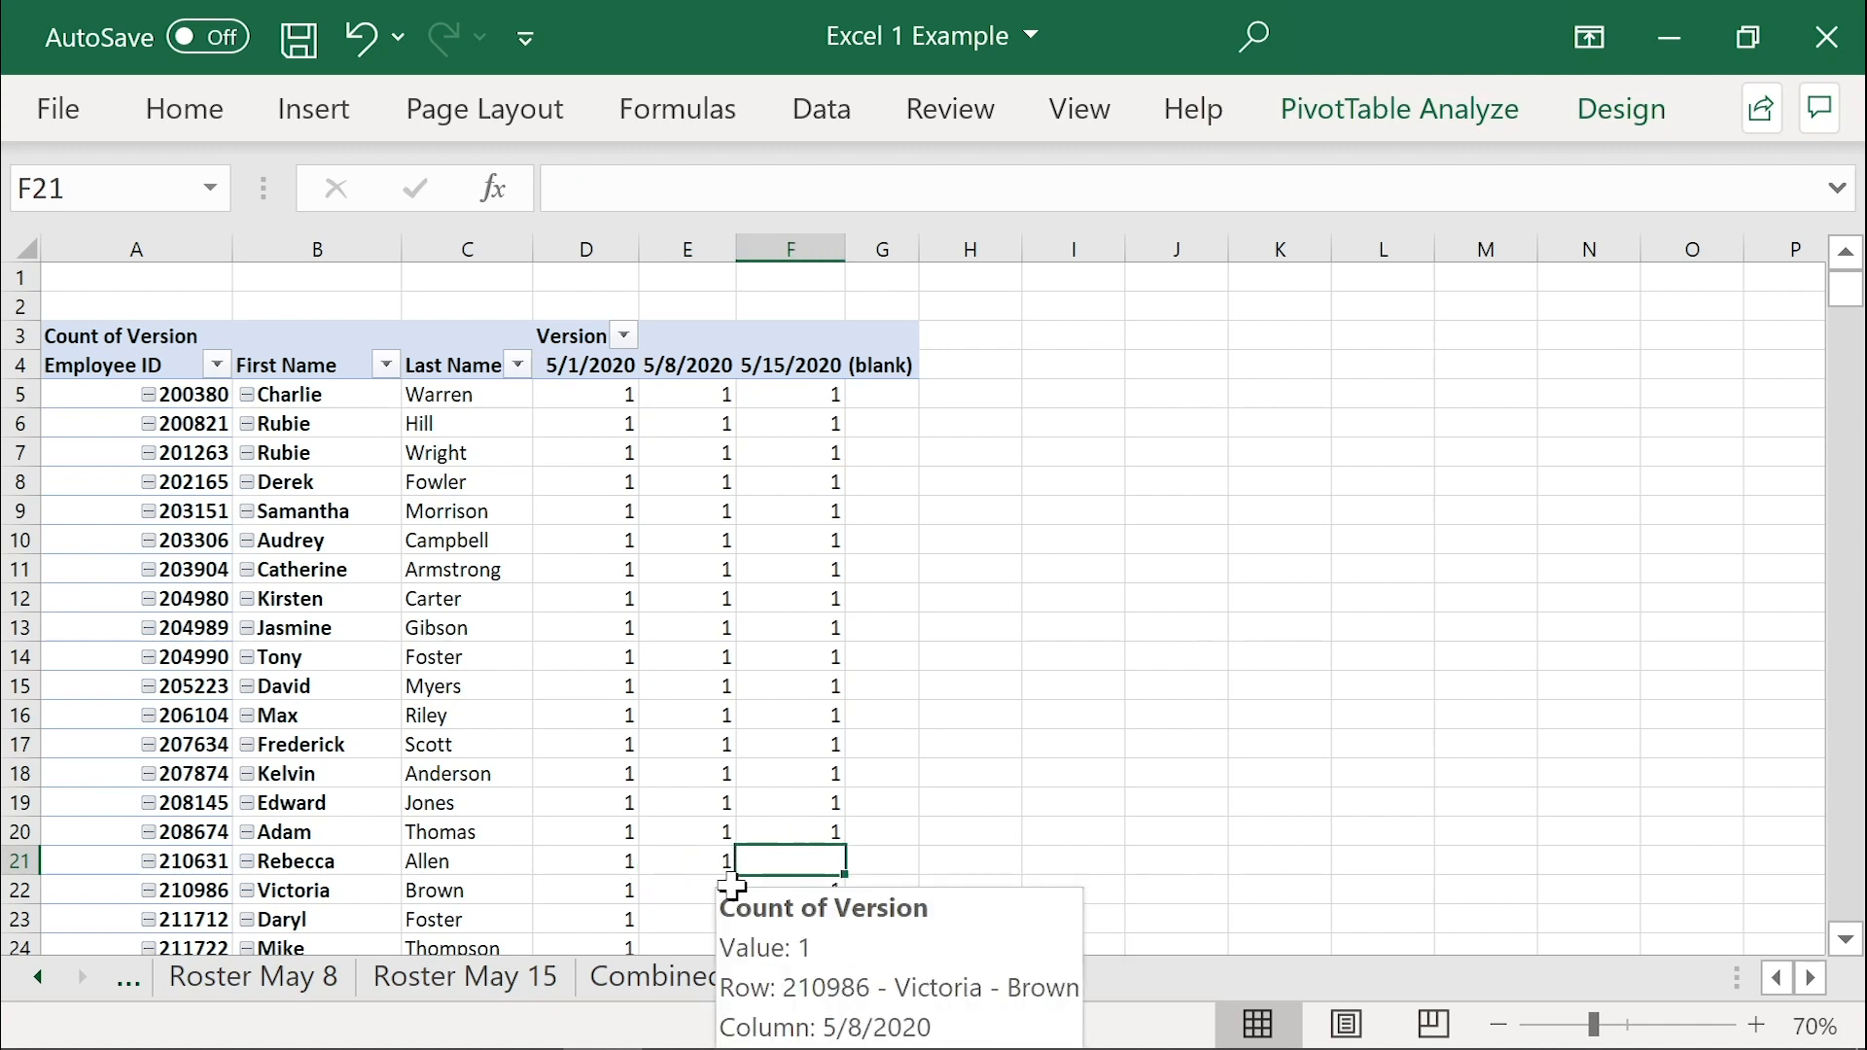
pyautogui.moveTo(885, 858)
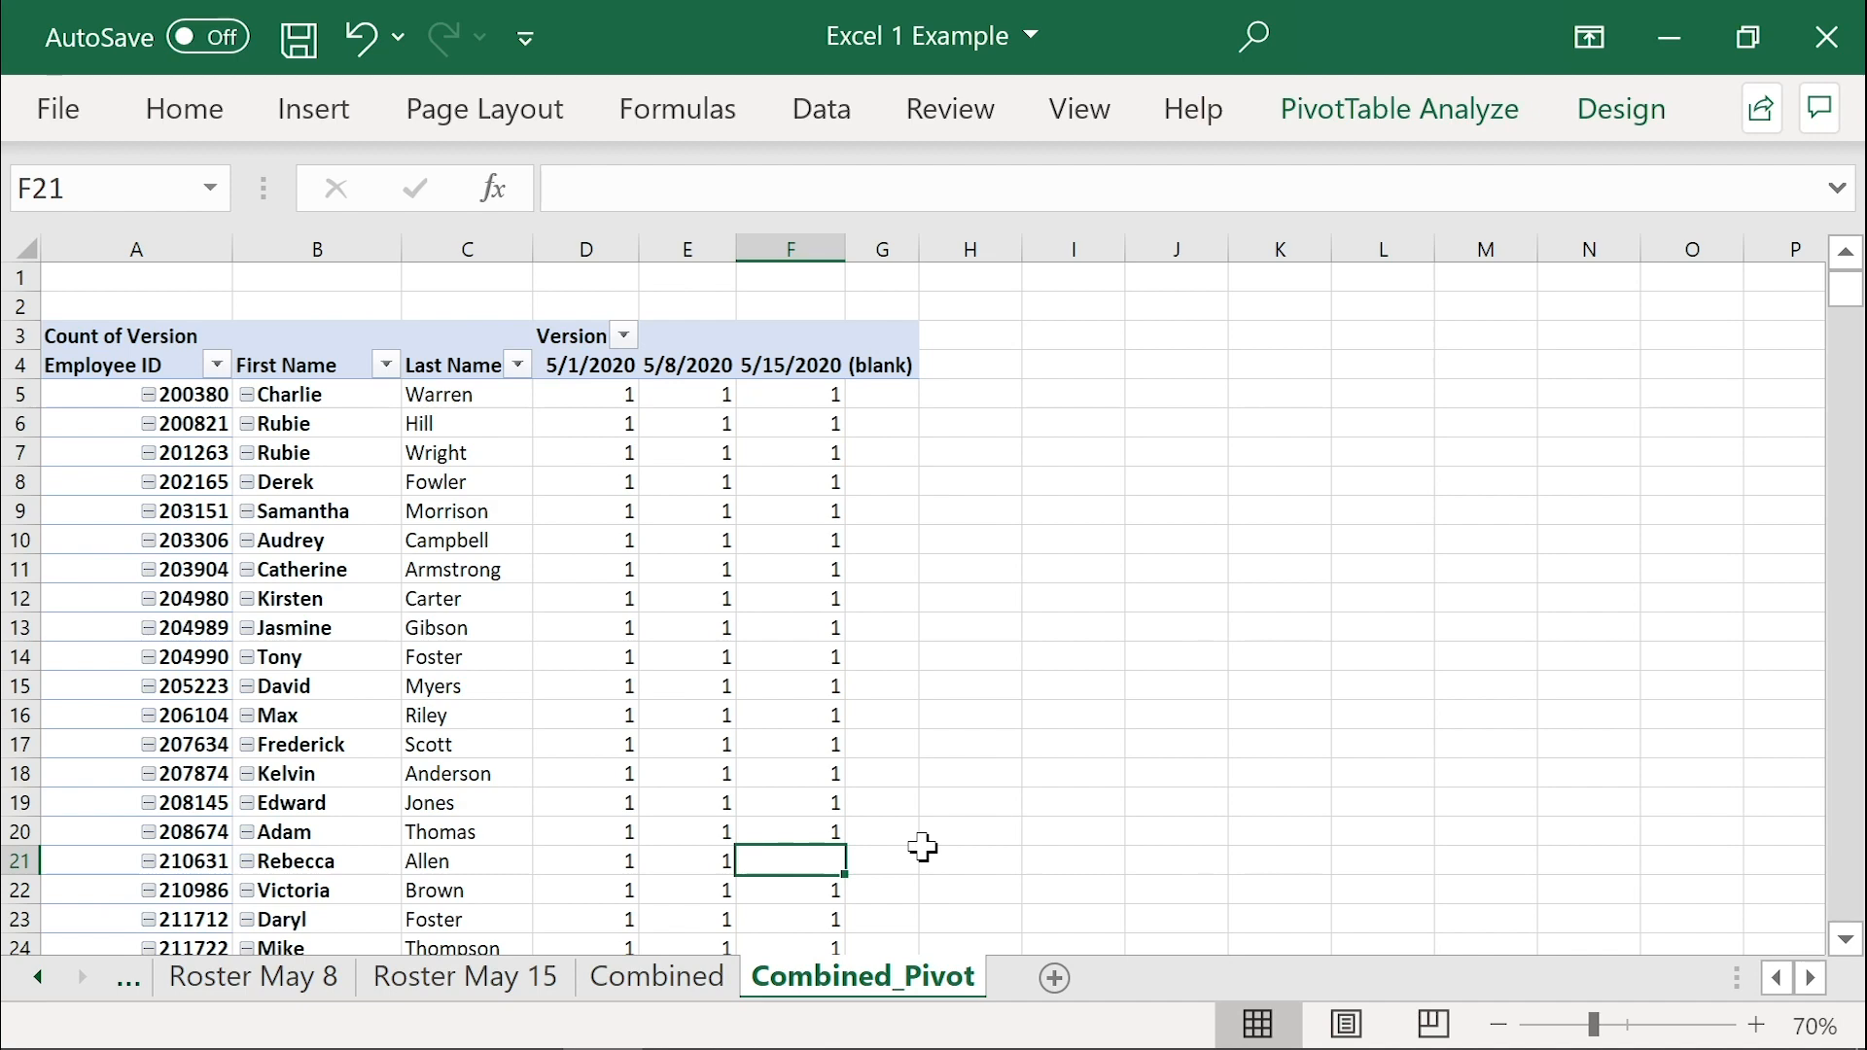
pyautogui.keyDown('shift'); pyautogui.click(309, 862); pyautogui.keyUp('shift')
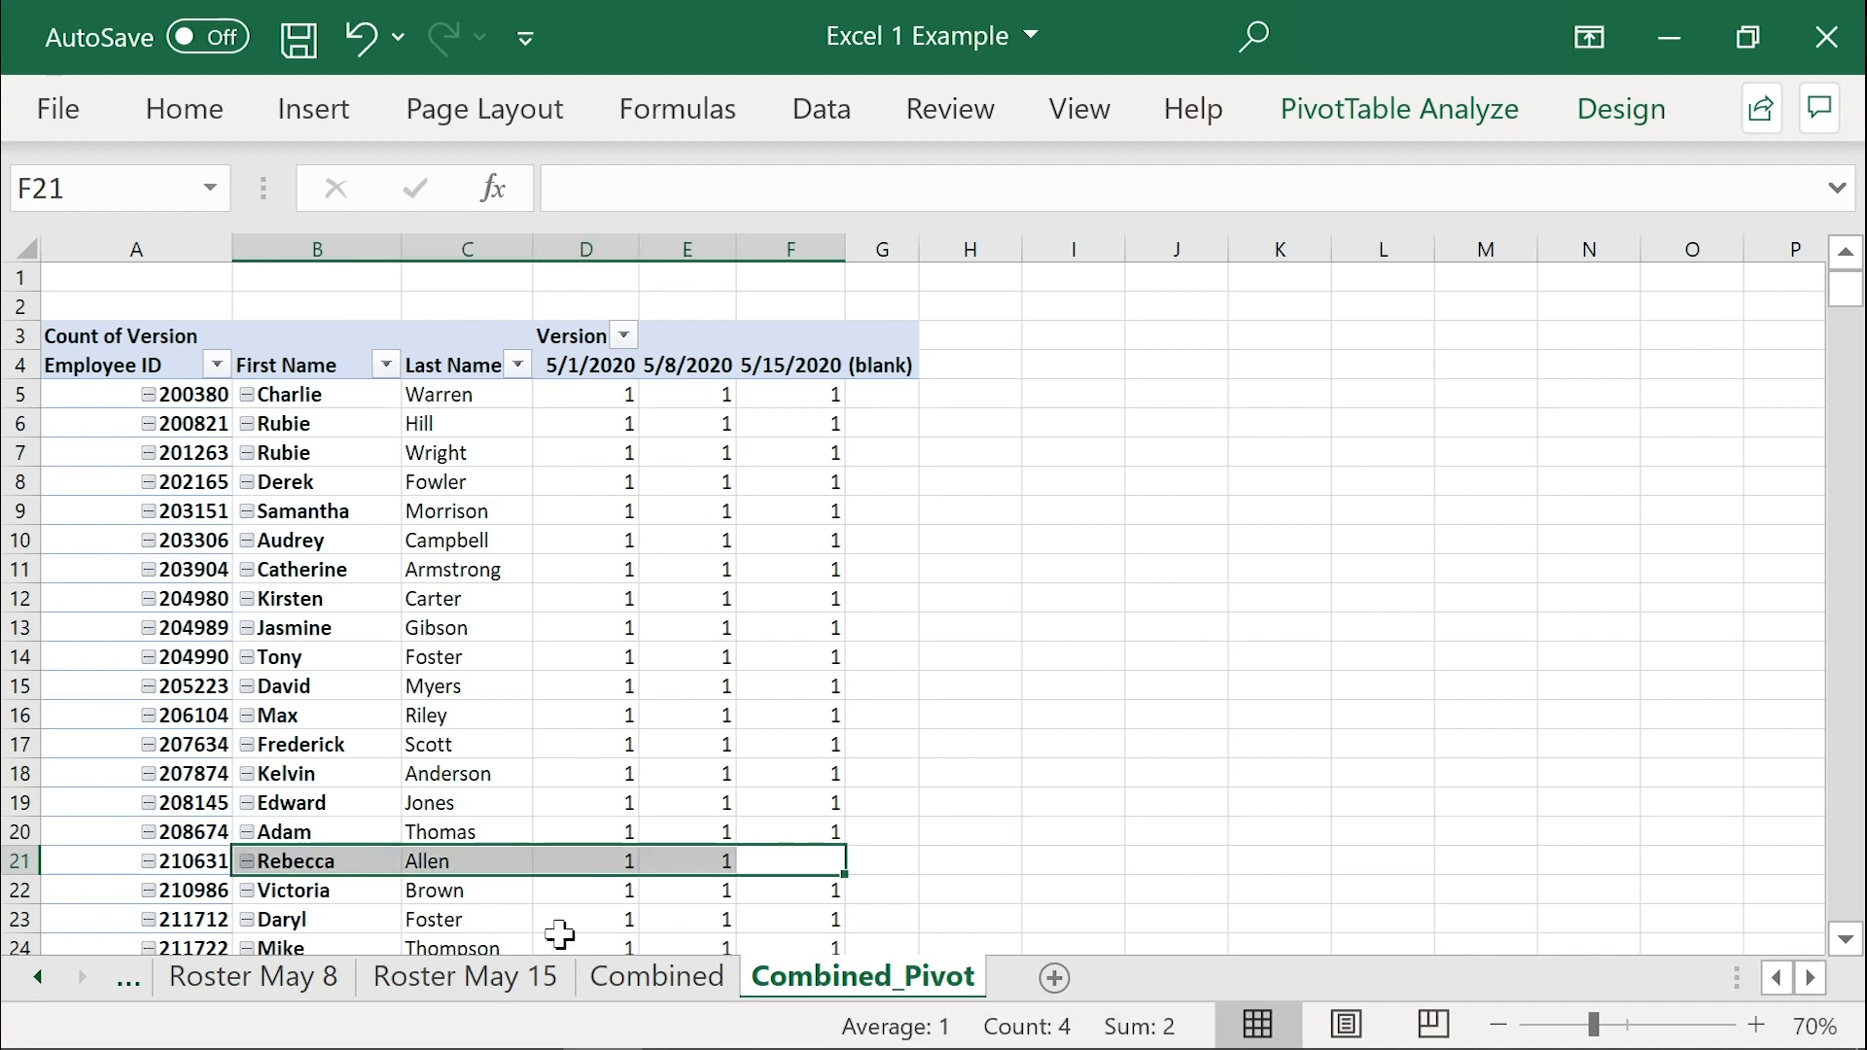
# Step: Turn on filtering in the Combined sheet and filter Last Name to the surname of the employee in row 21 of Combined_Pivot
pyautogui.click(628, 982)
pyautogui.press('alt')
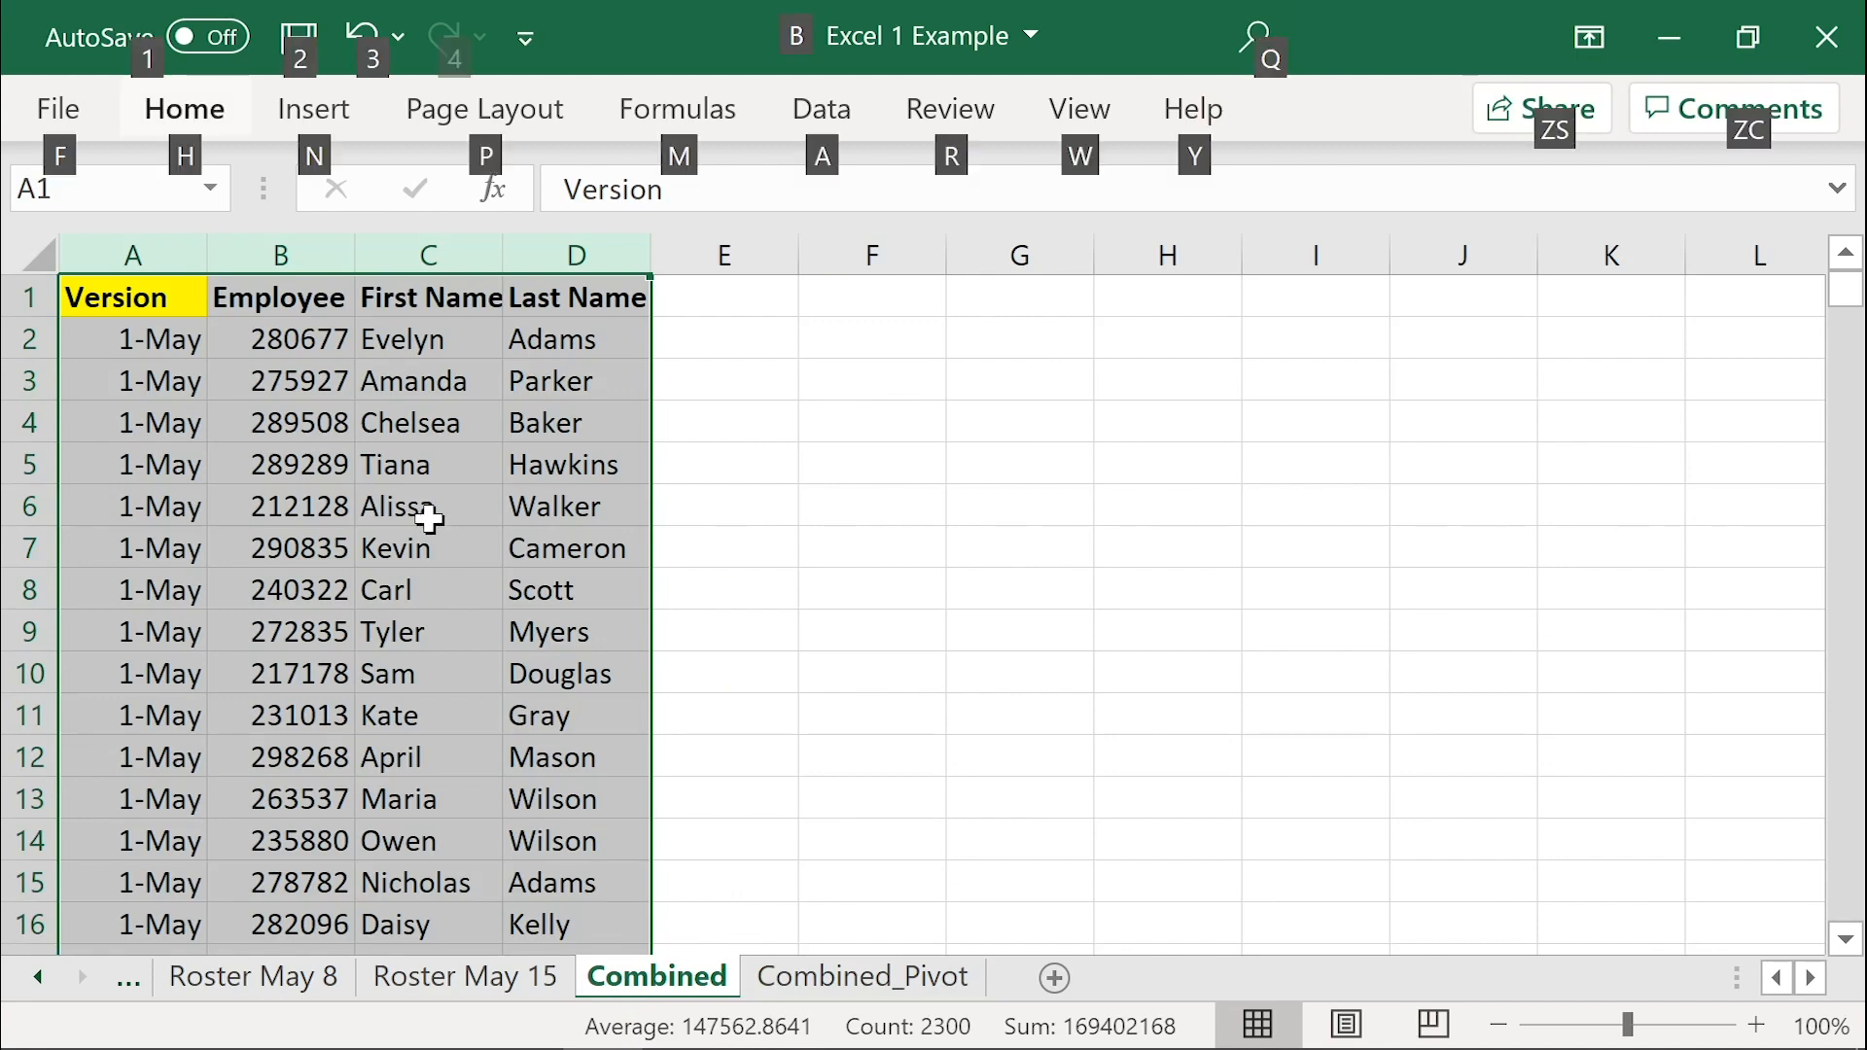
pyautogui.press('a')
pyautogui.press('t')
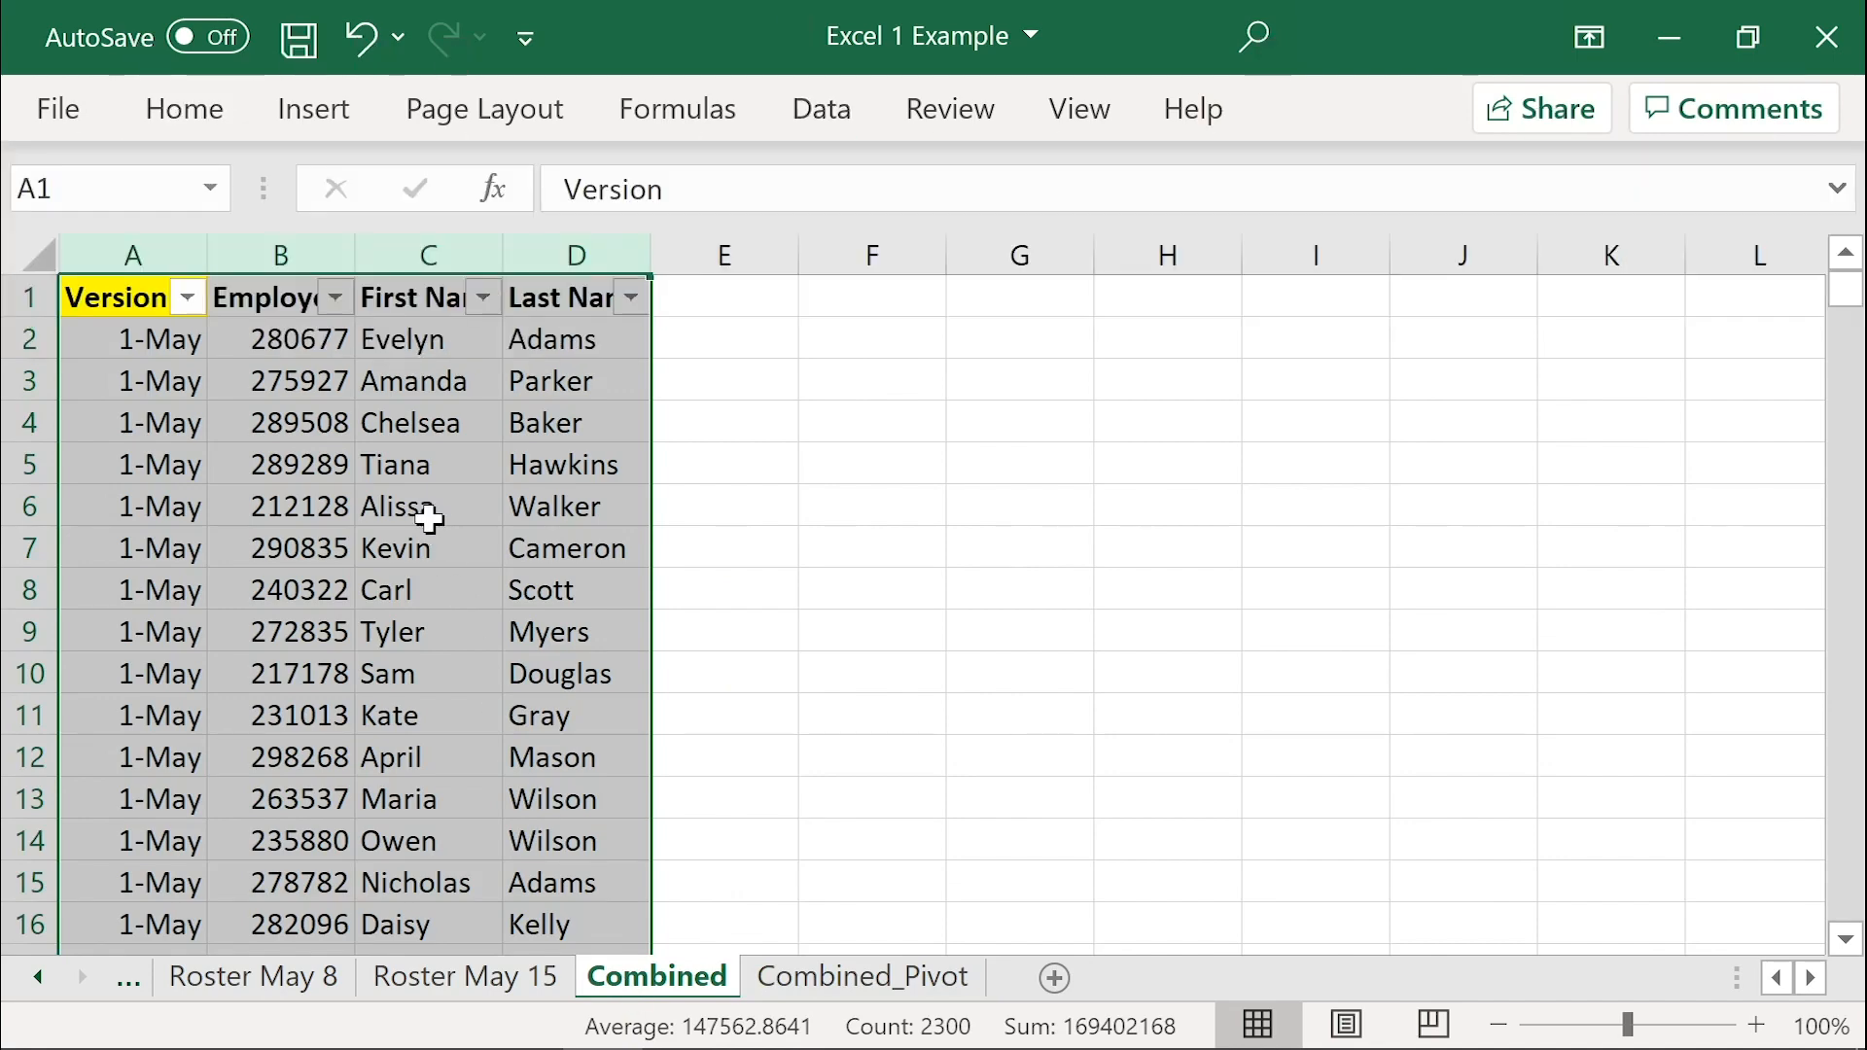
pyautogui.click(589, 389)
pyautogui.click(631, 296)
pyautogui.click(229, 576)
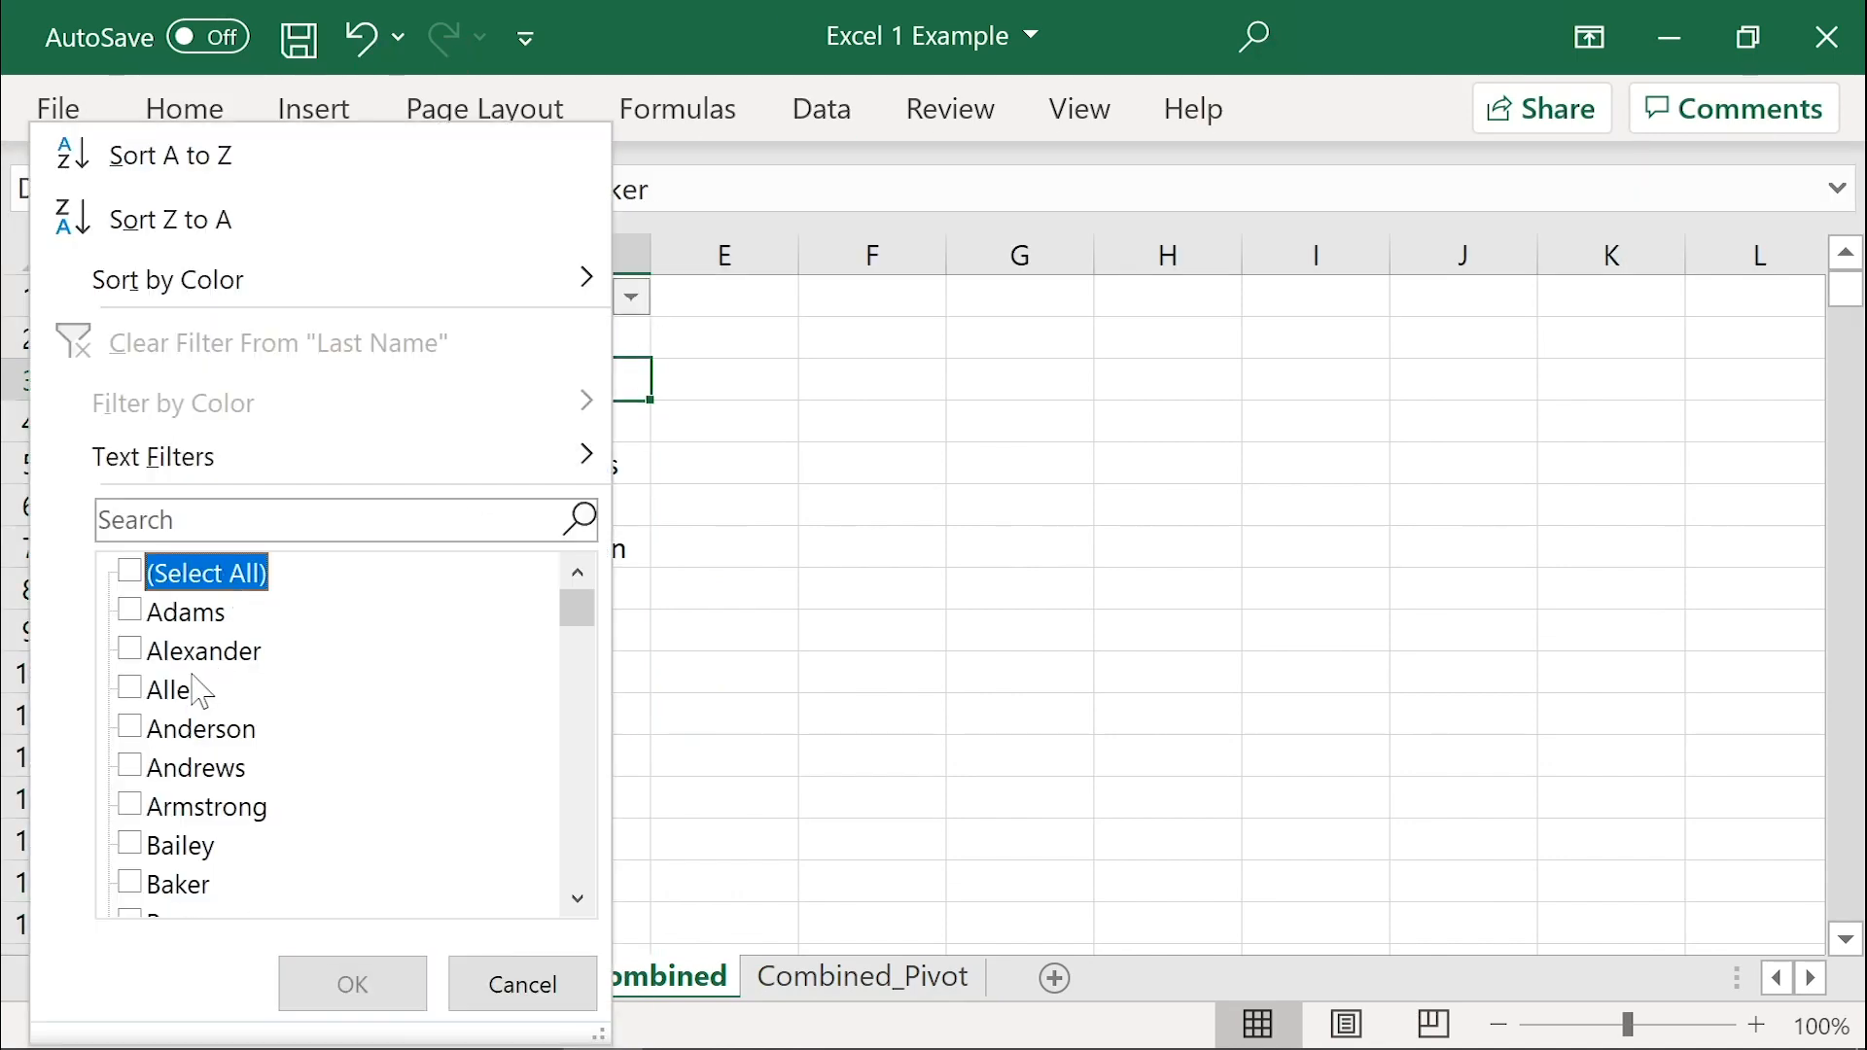
pyautogui.click(206, 689)
pyautogui.click(406, 999)
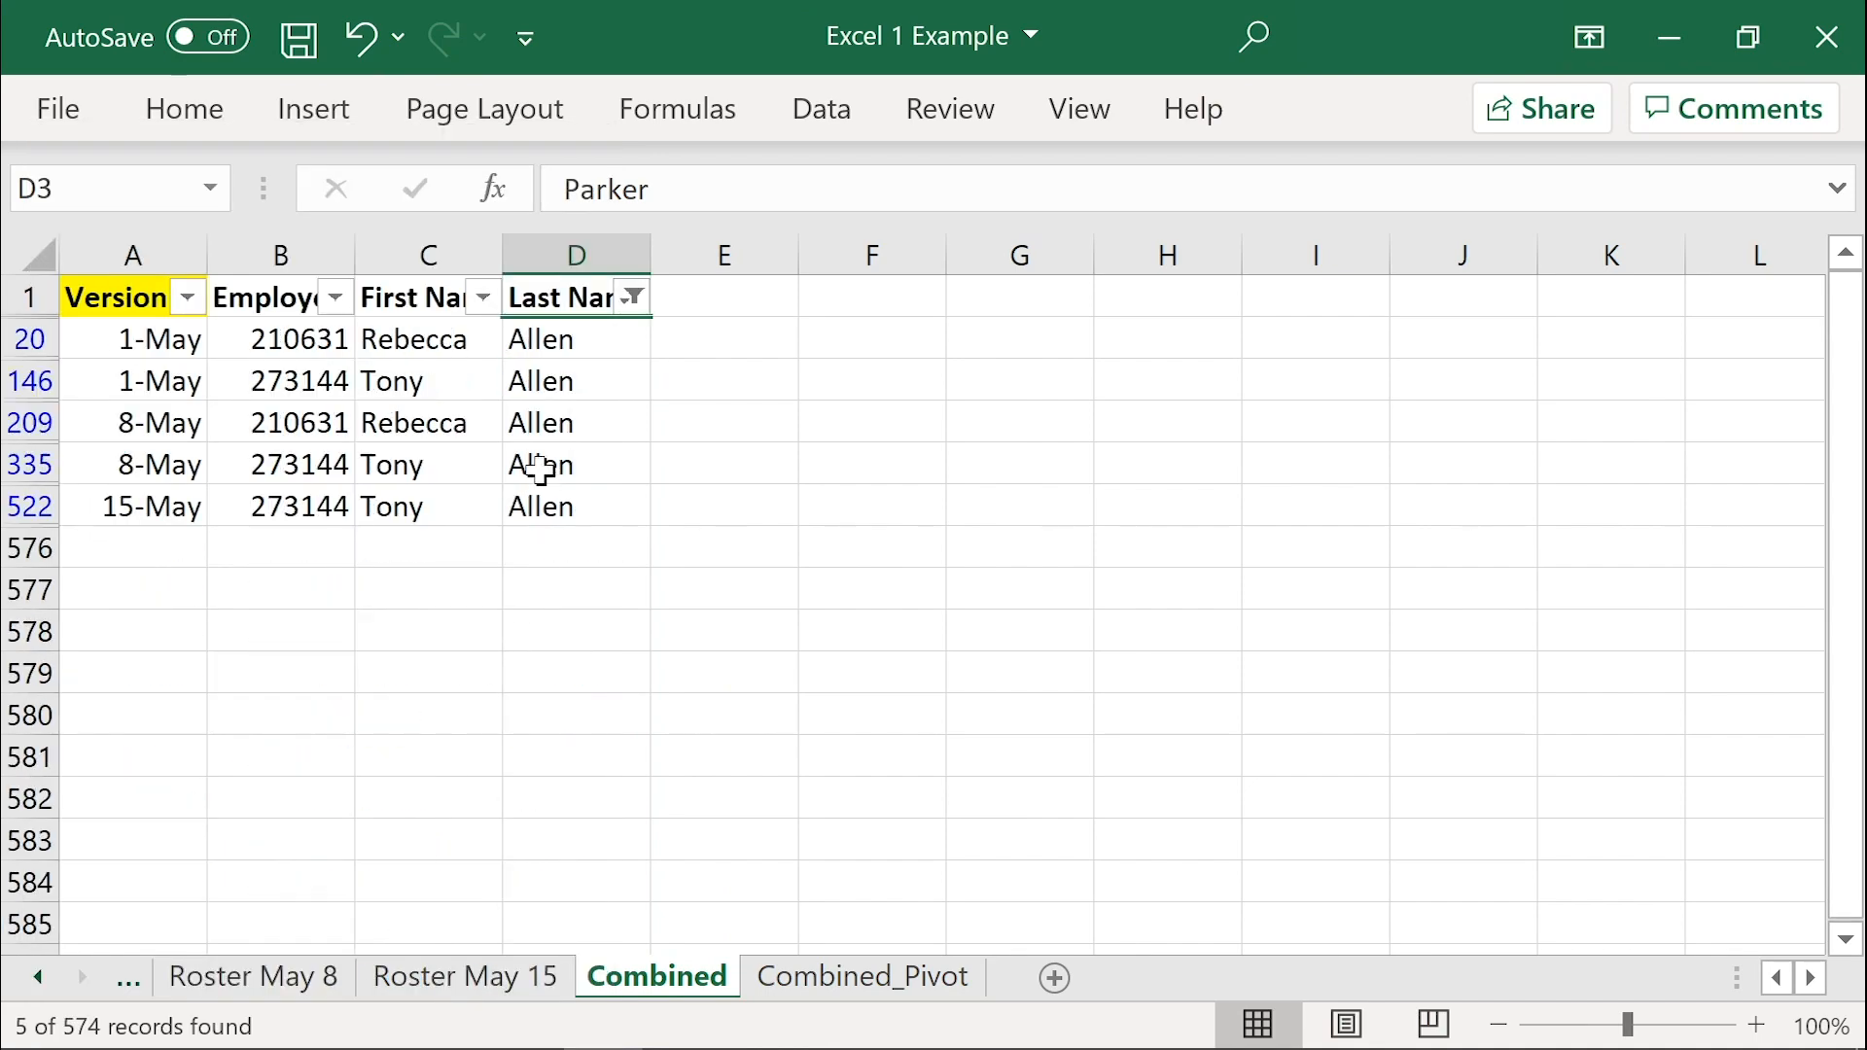
# Step: Filter First Name to that same employee and examine the 1-May and 8-May records that are left
pyautogui.click(483, 297)
pyautogui.click(646, 648)
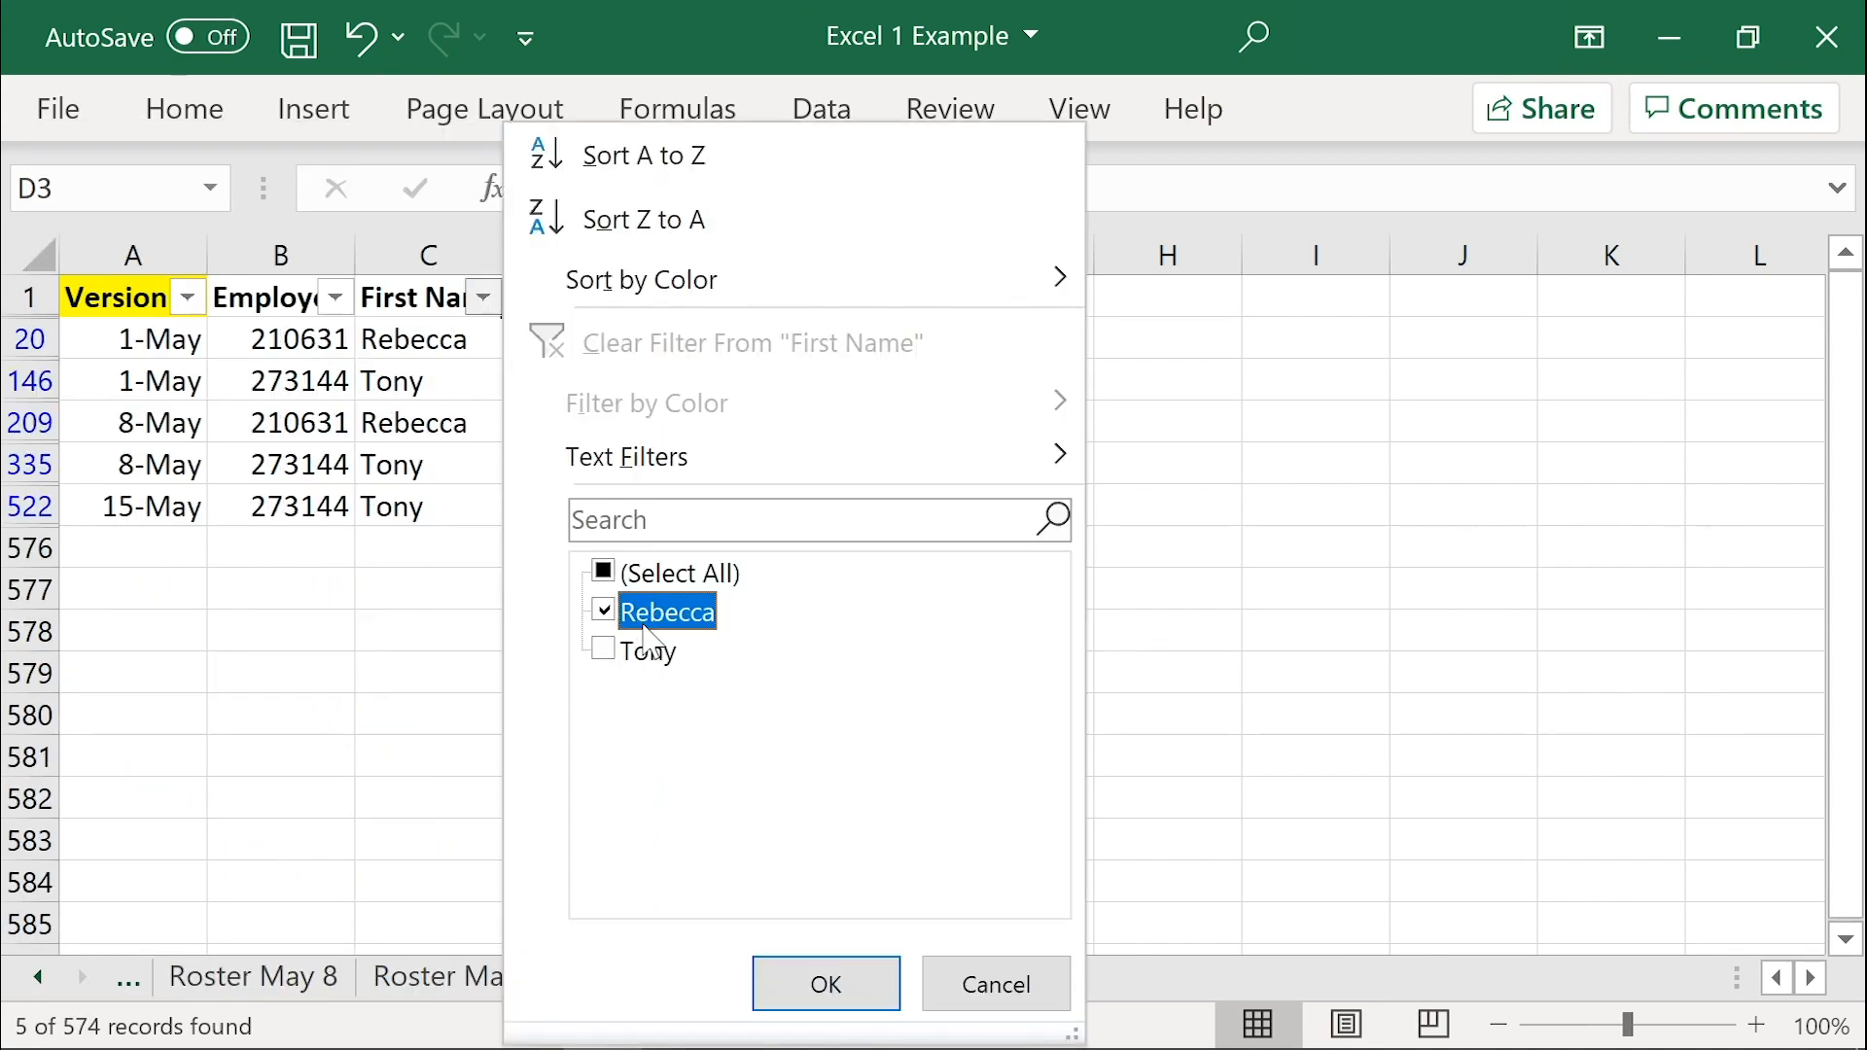
pyautogui.click(826, 984)
pyautogui.moveTo(533, 380); pyautogui.dragTo(117, 346)
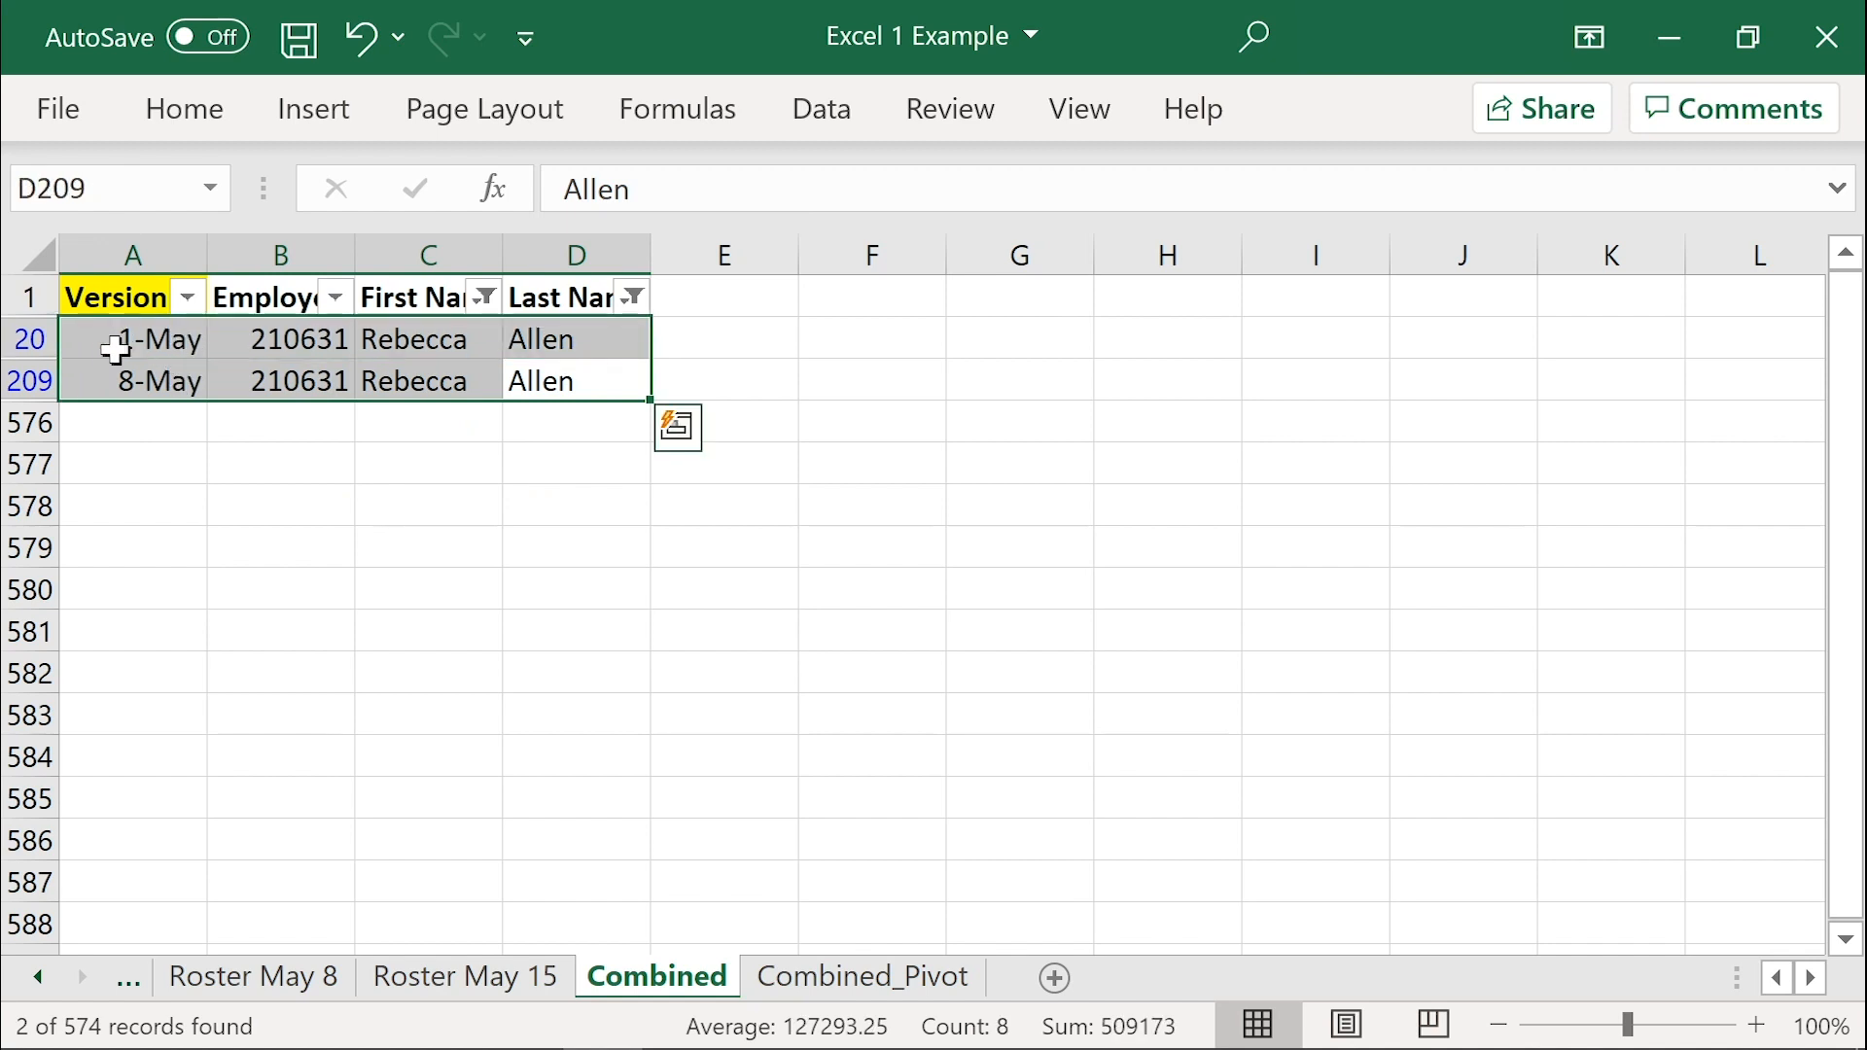
pyautogui.click(117, 346)
pyautogui.keyDown('shift'); pyautogui.click(578, 347); pyautogui.keyUp('shift')
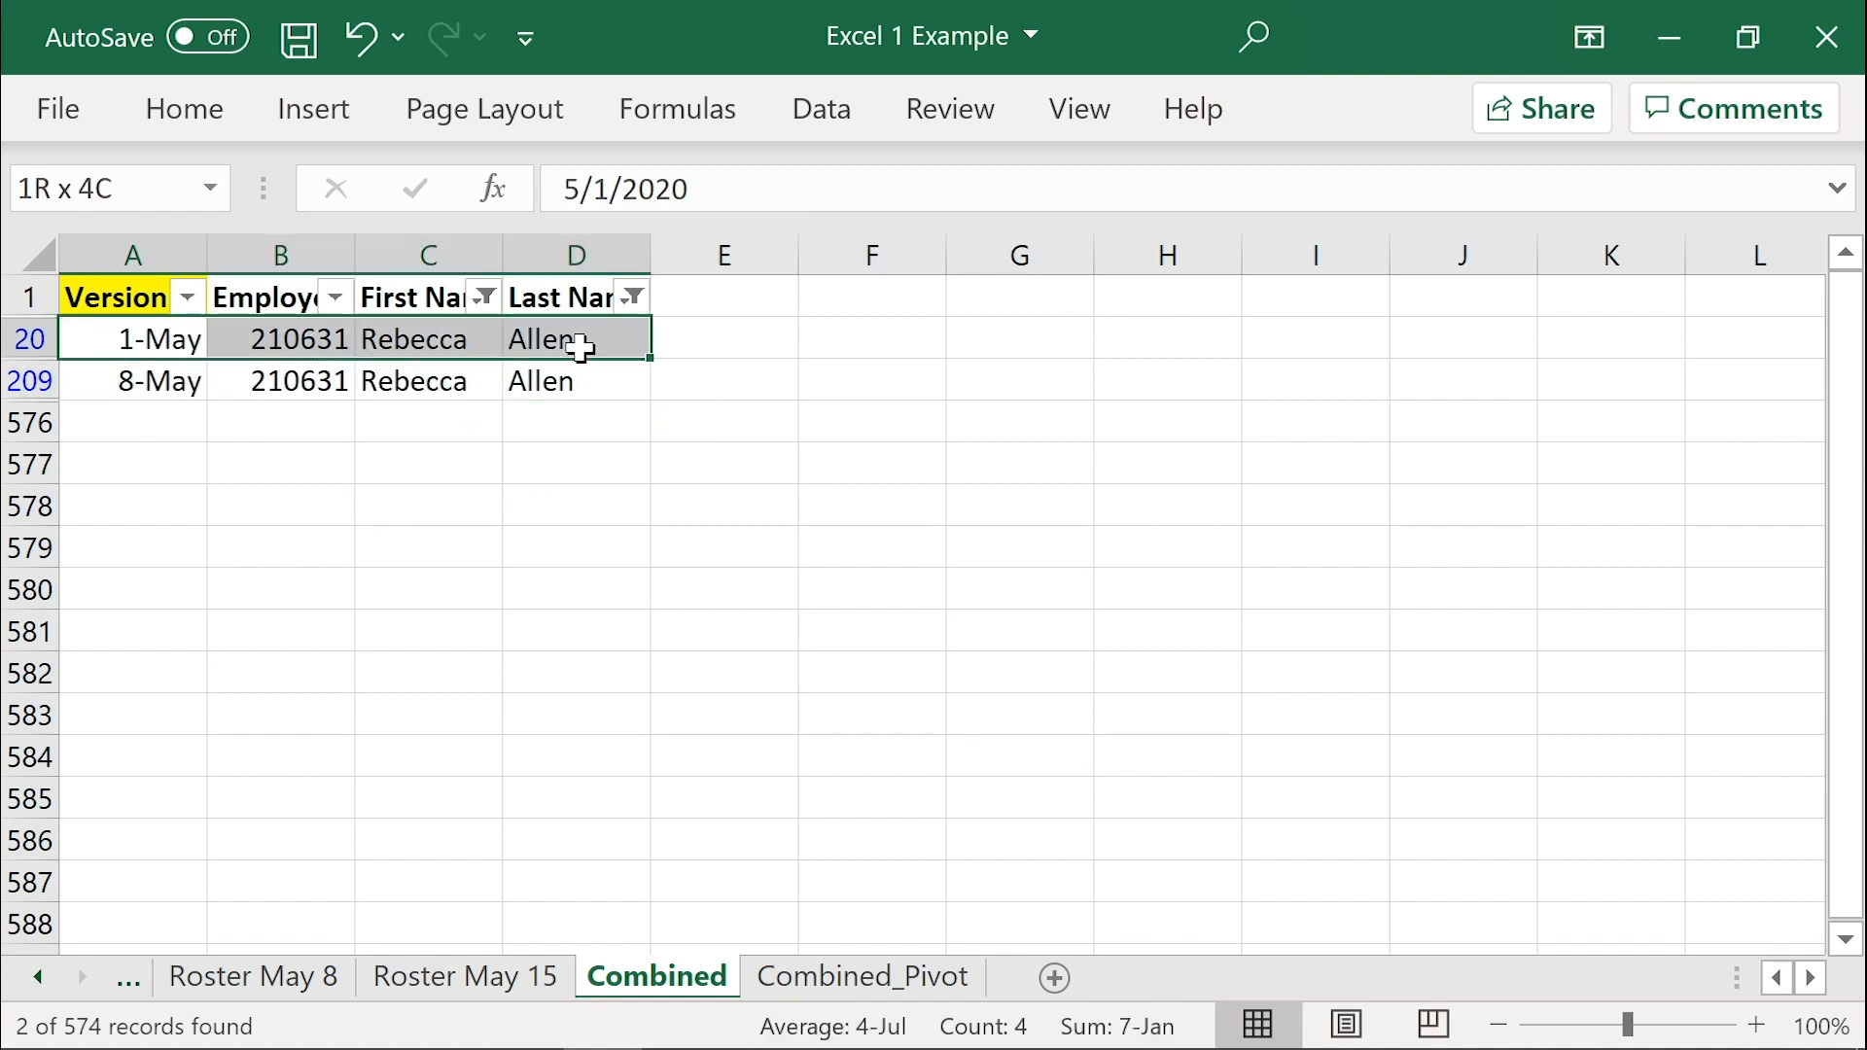
pyautogui.click(150, 379)
pyautogui.keyDown('shift'); pyautogui.click(619, 382); pyautogui.keyUp('shift')
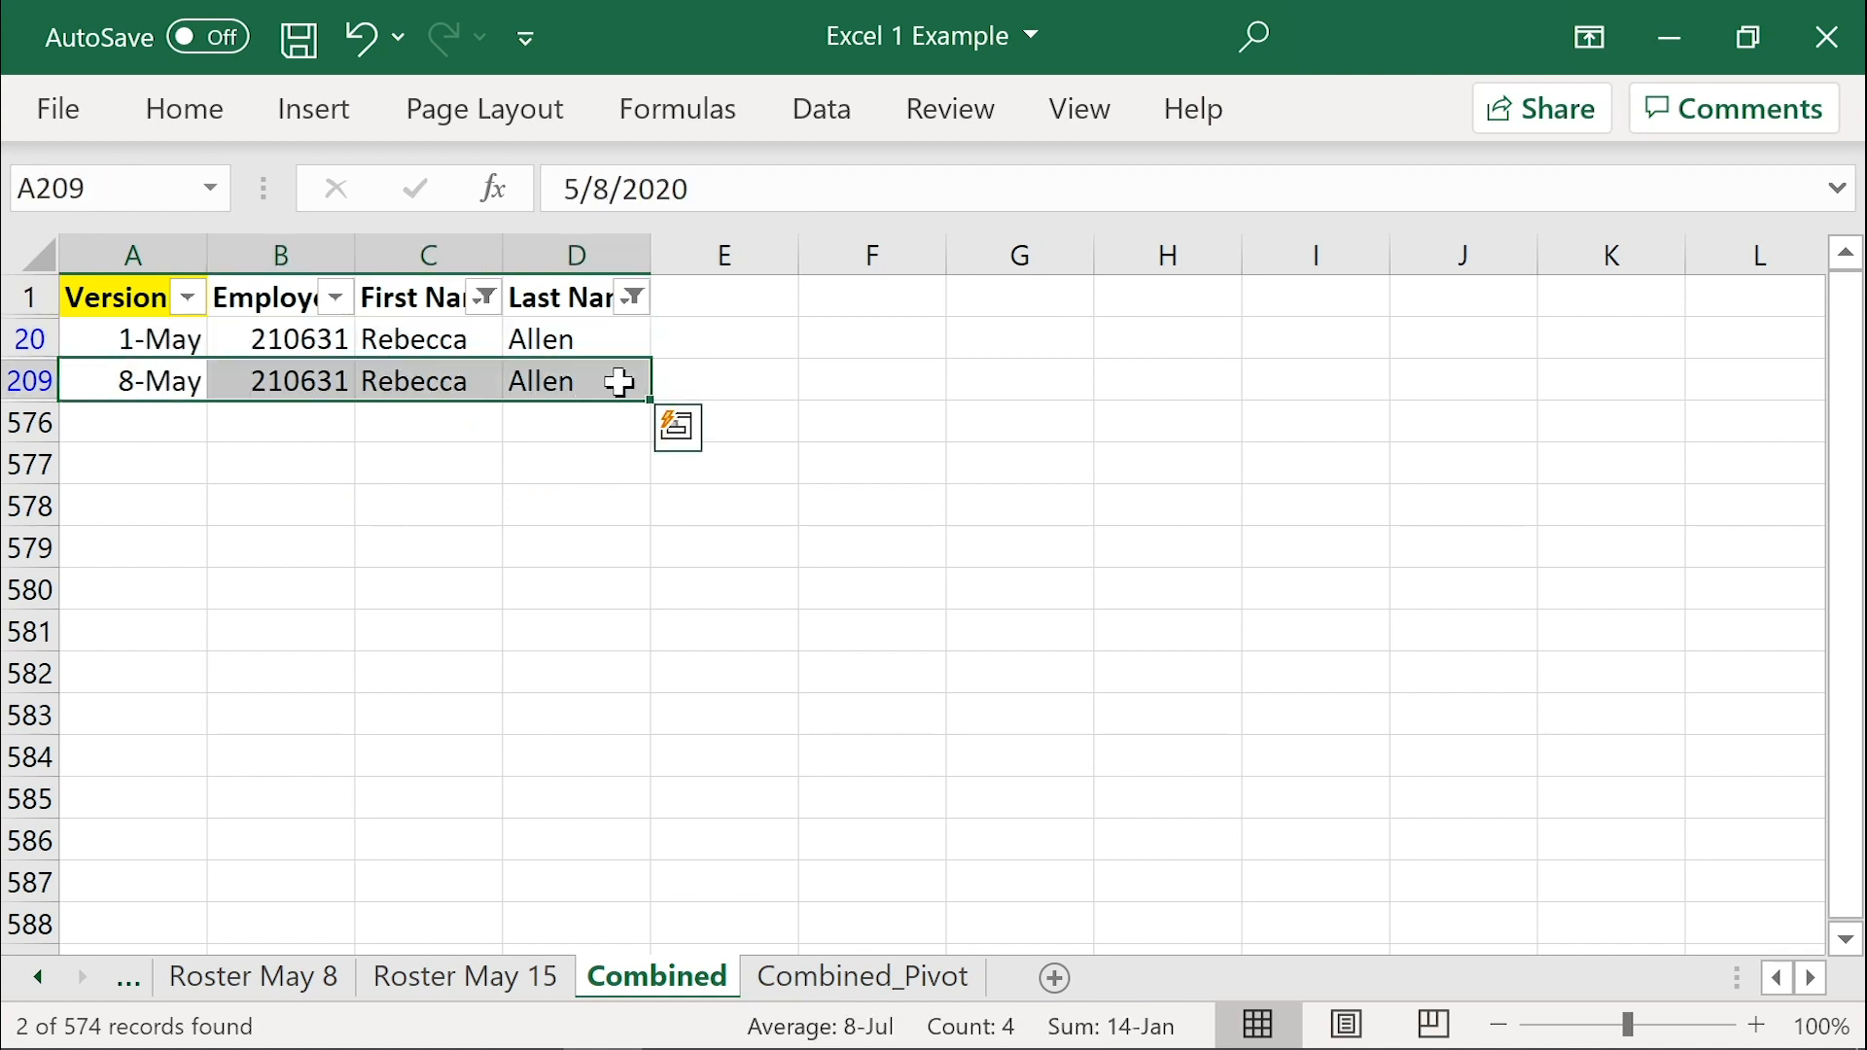
# Step: Clear the name filters from the Combined sheet and turn filtering off
pyautogui.hotkey('alt', 'a')
pyautogui.press('c')
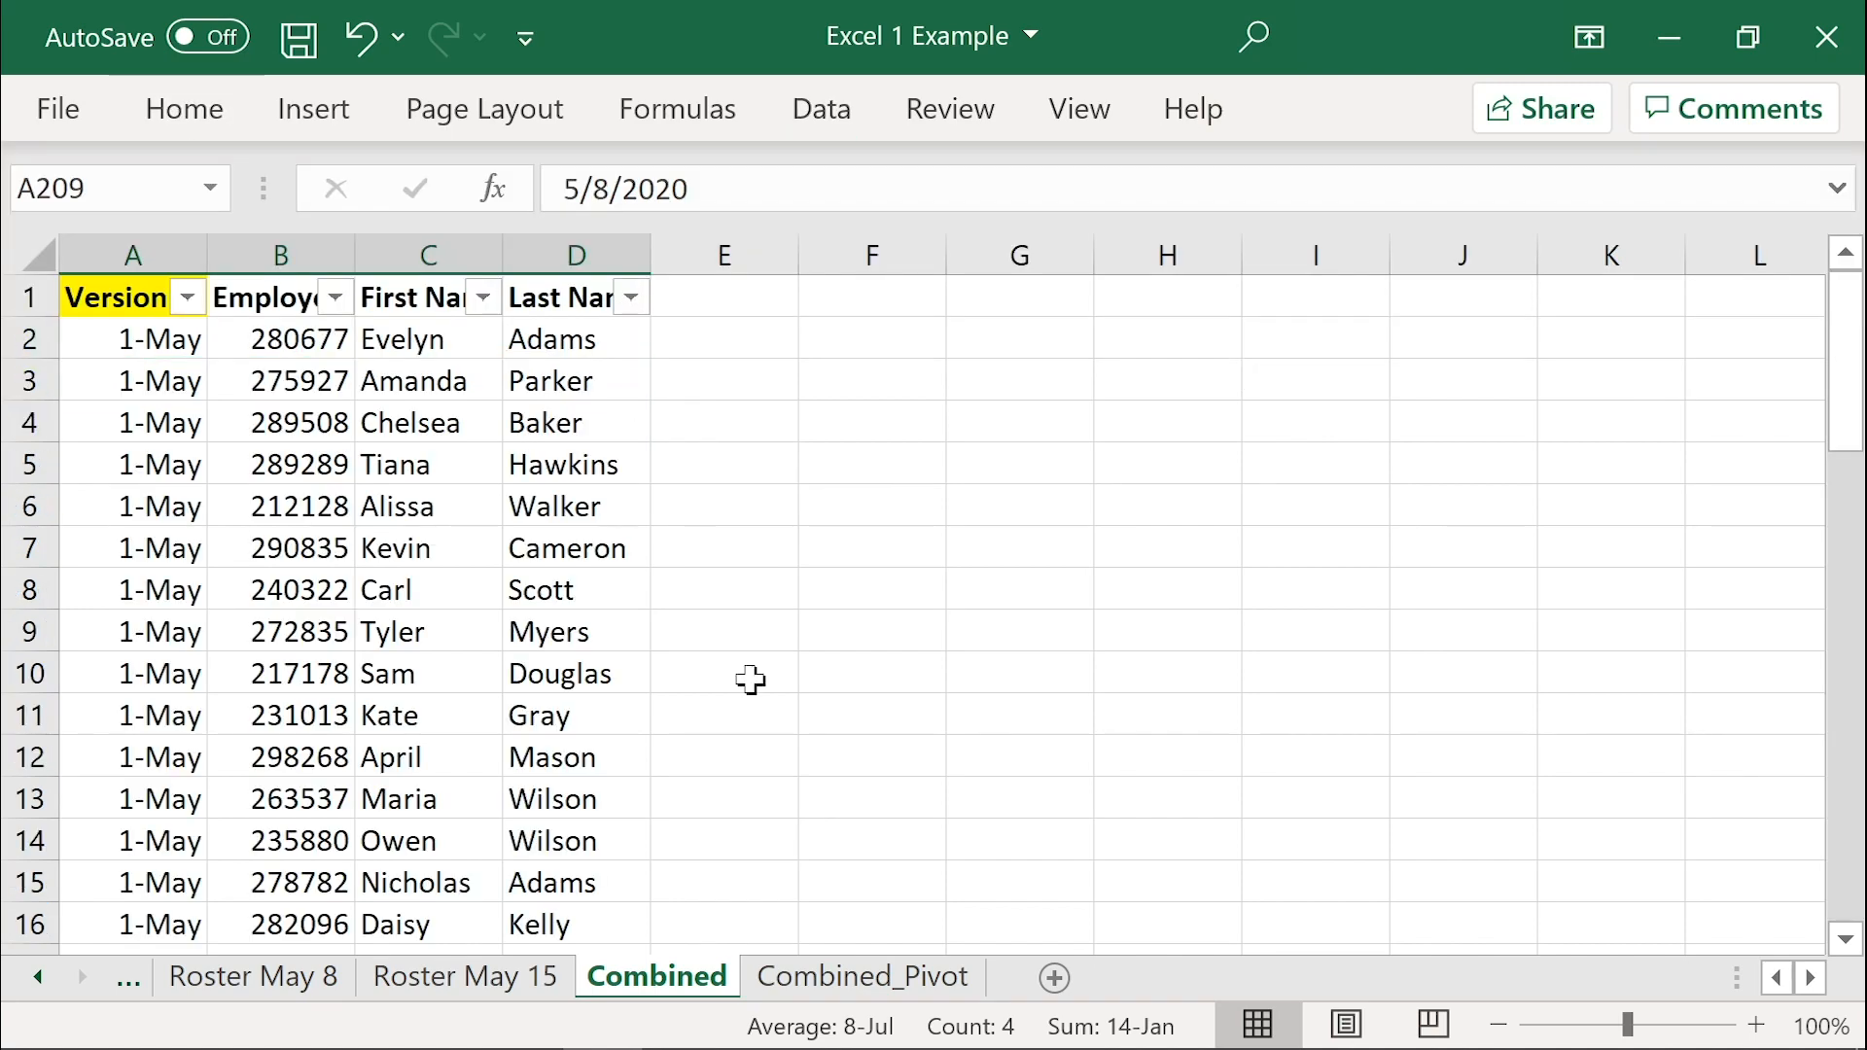
pyautogui.hotkey('ctrl', 'shift', 'l')
# Step: Return to Combined_Pivot and check row 21 under 5/1/2020, 5/8/2020 and 5/15/2020
pyautogui.click(890, 982)
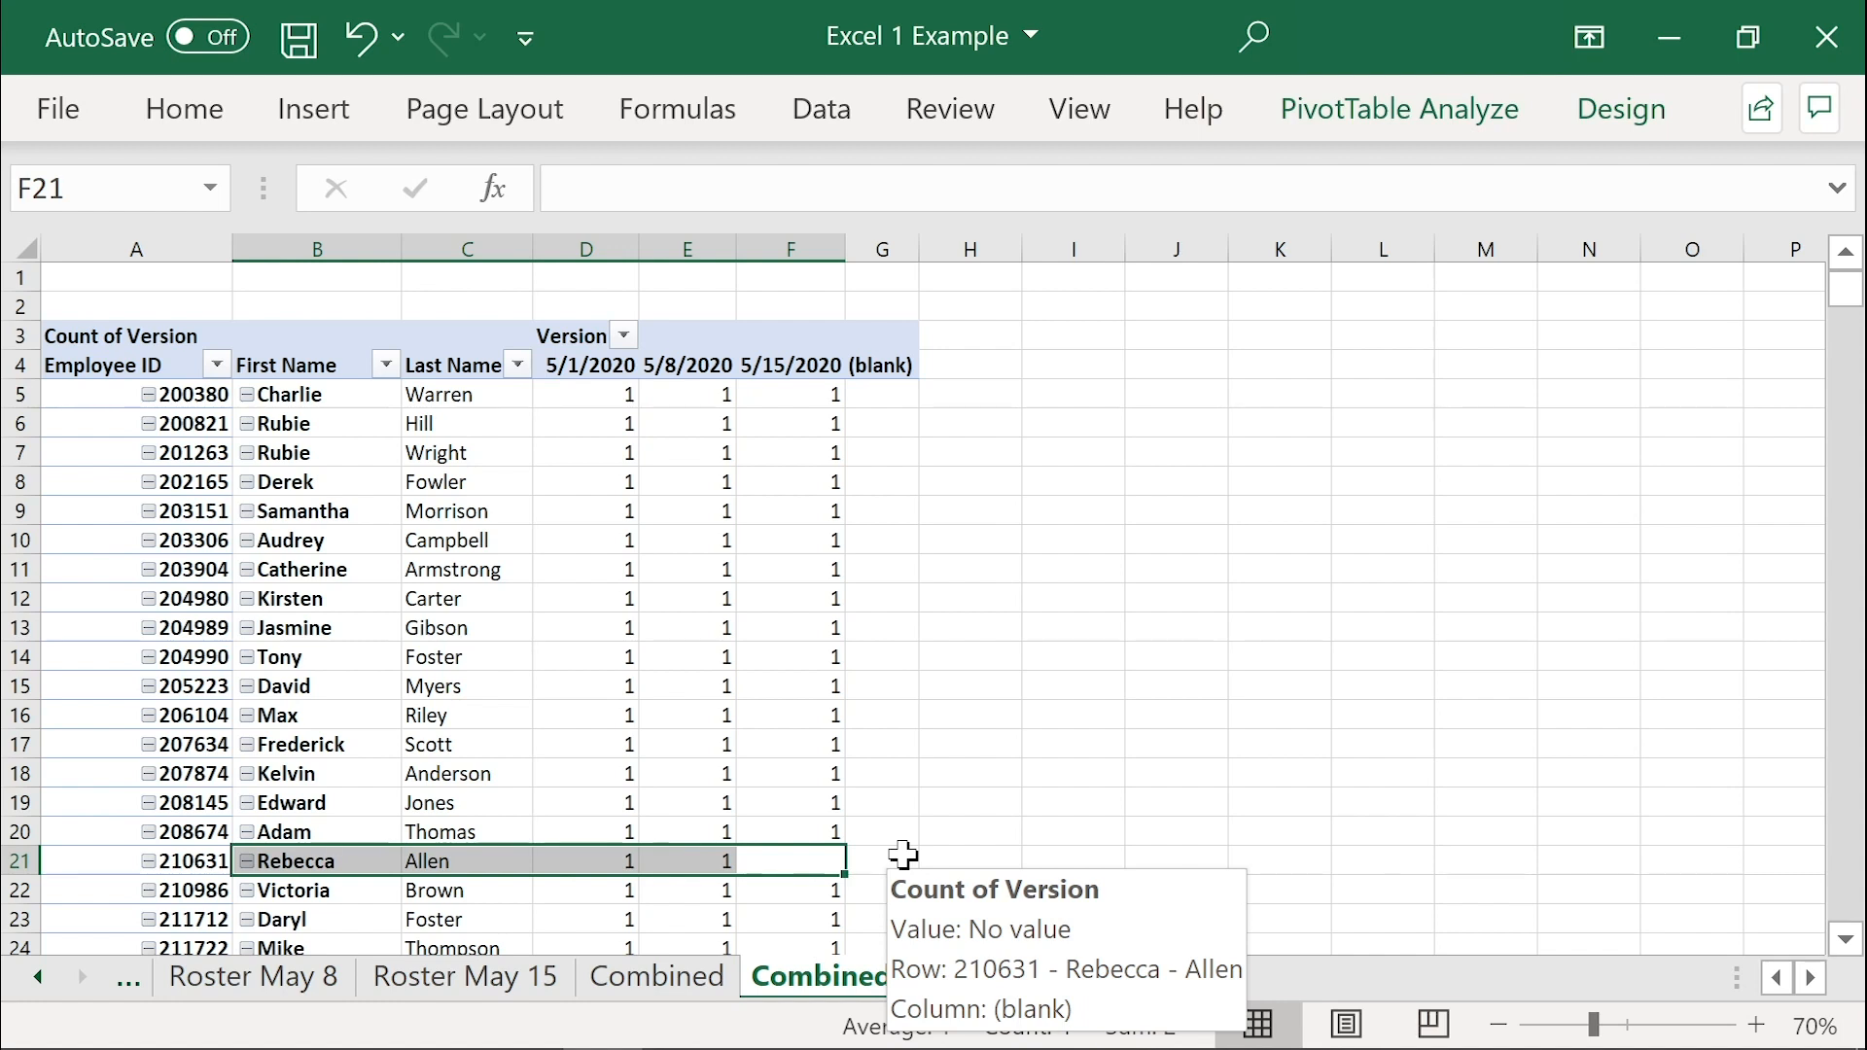
pyautogui.click(593, 860)
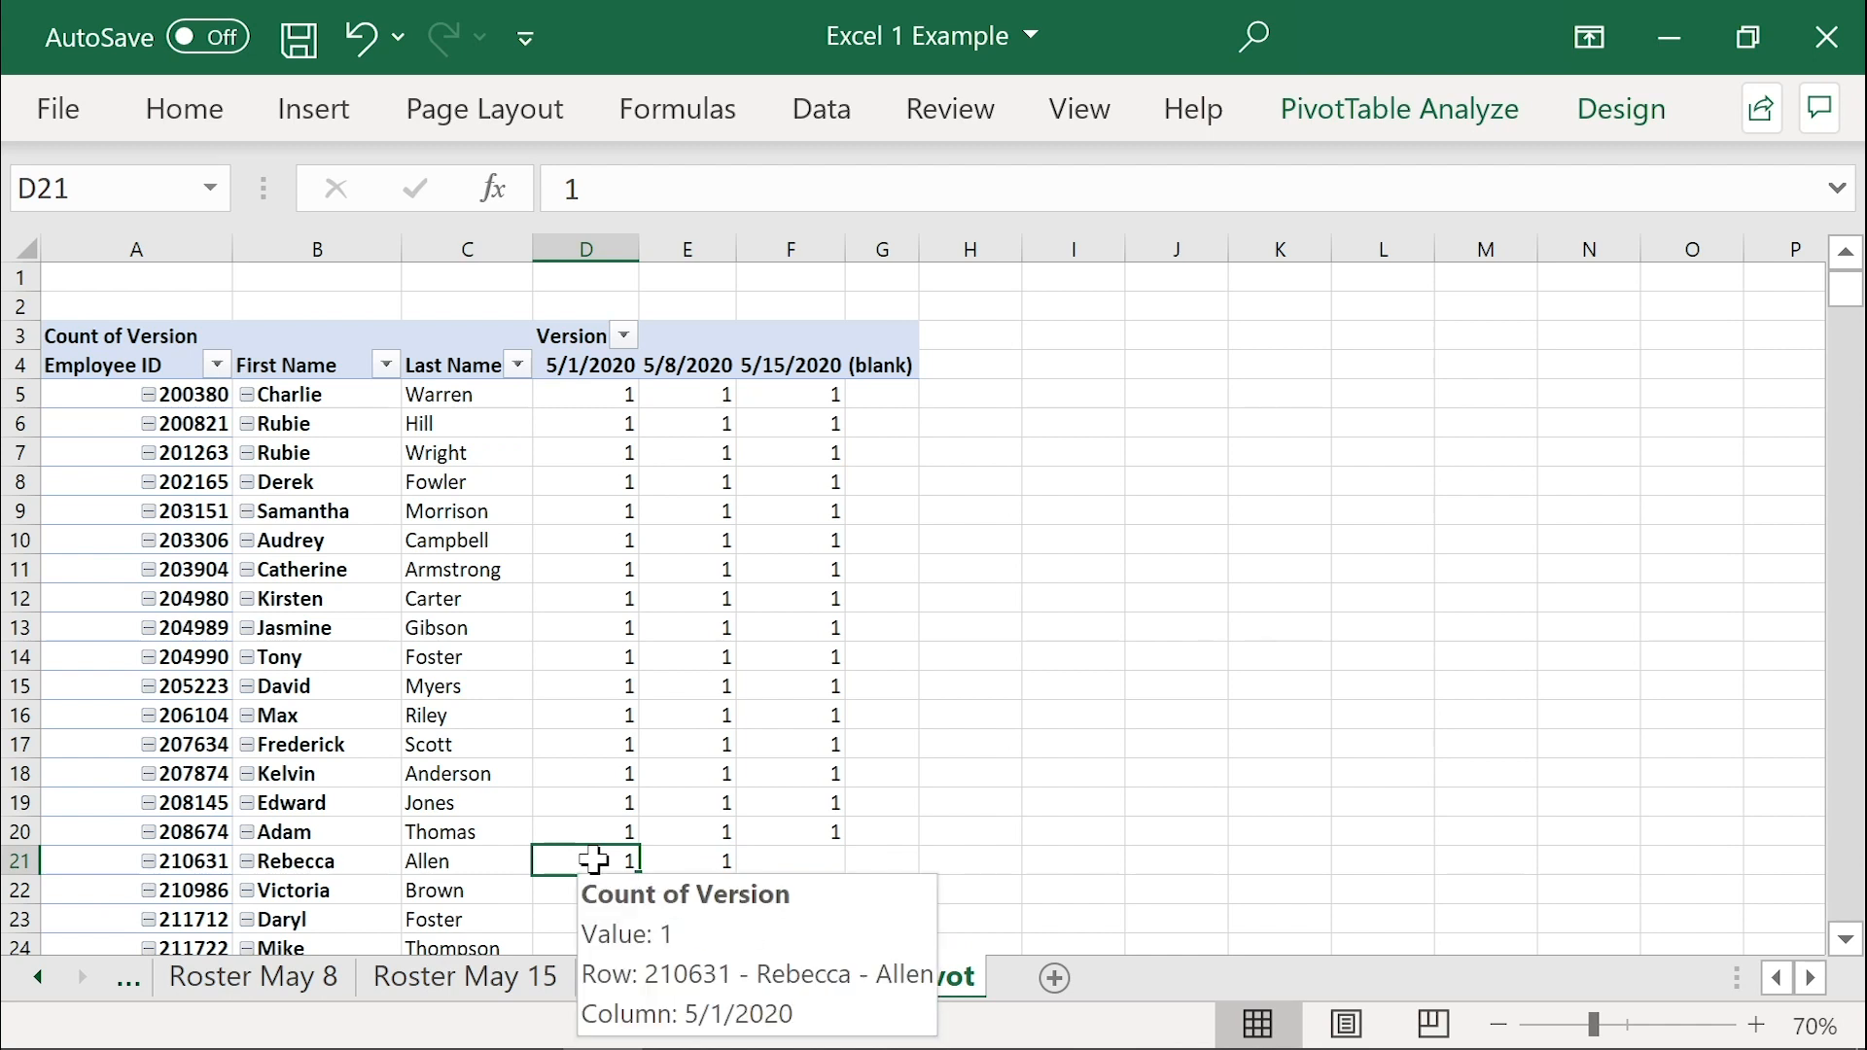
pyautogui.click(775, 861)
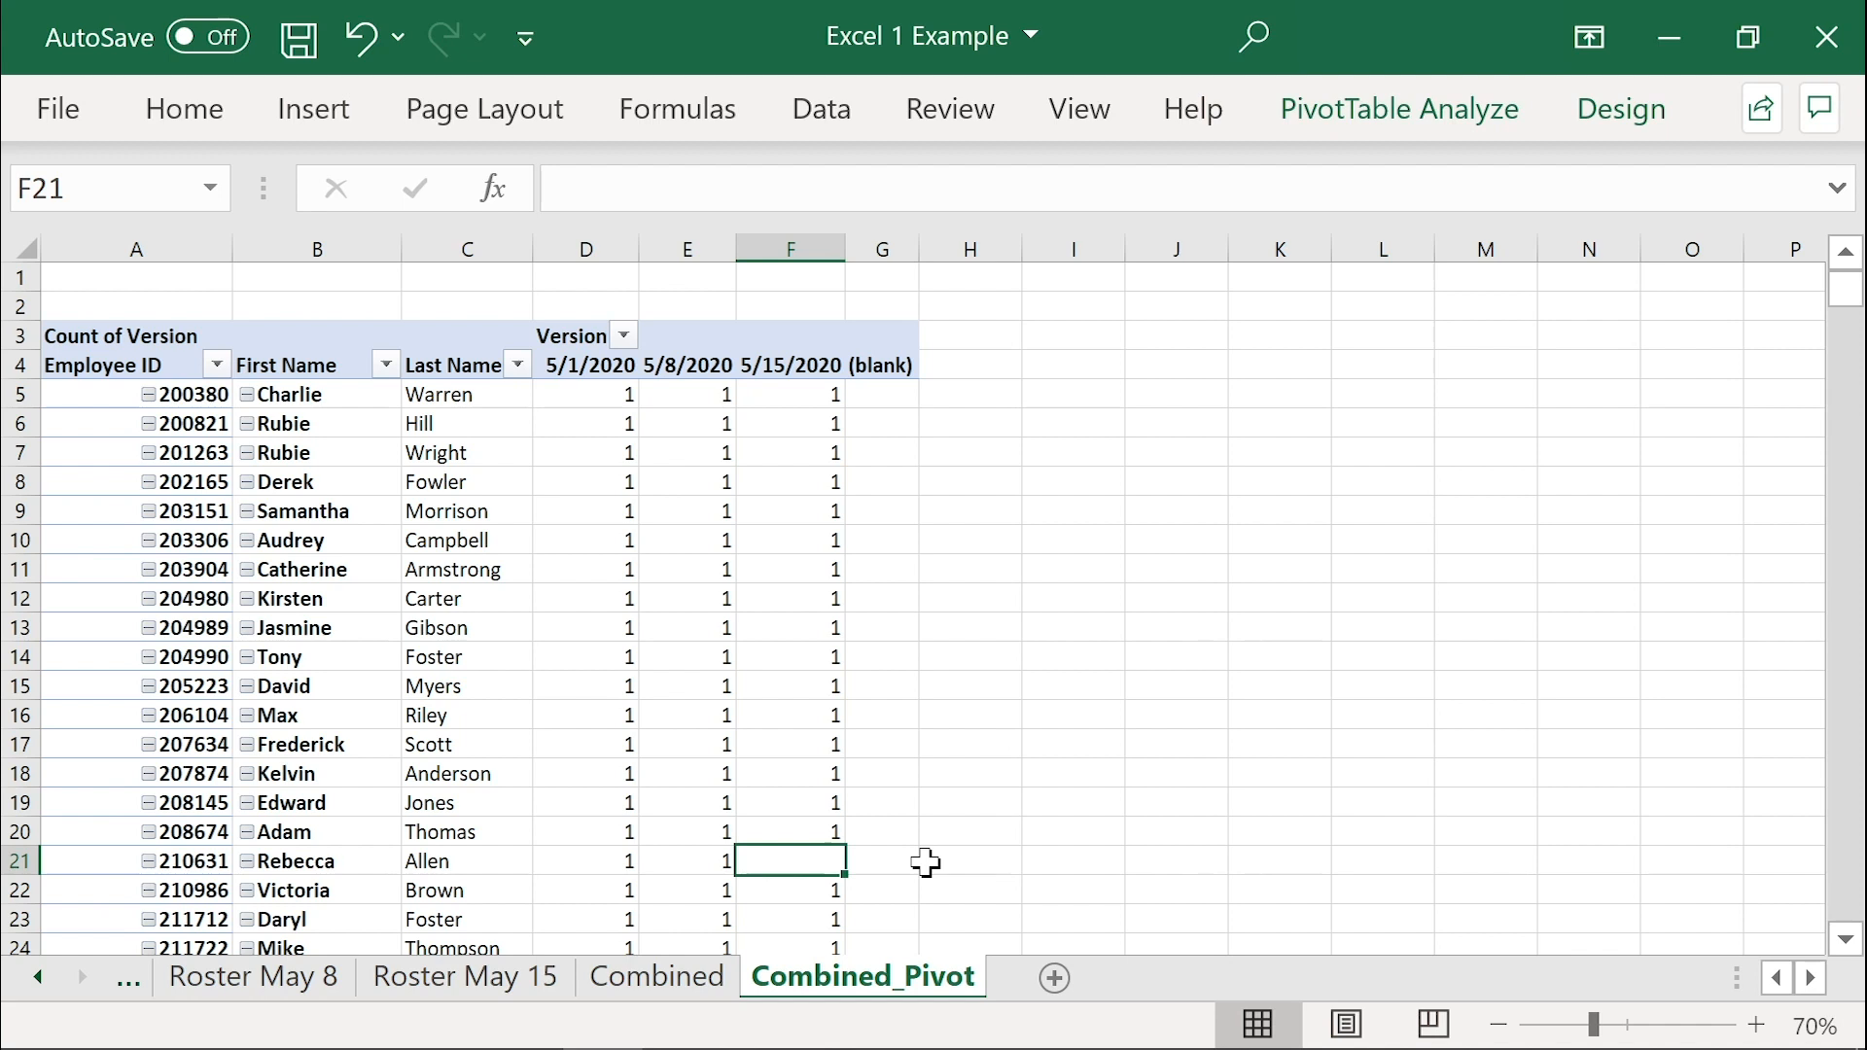
pyautogui.click(604, 856)
pyautogui.click(700, 856)
pyautogui.click(791, 855)
# Step: Set the PivotTable options to show 0 for empty cells
pyautogui.rightClick(704, 632)
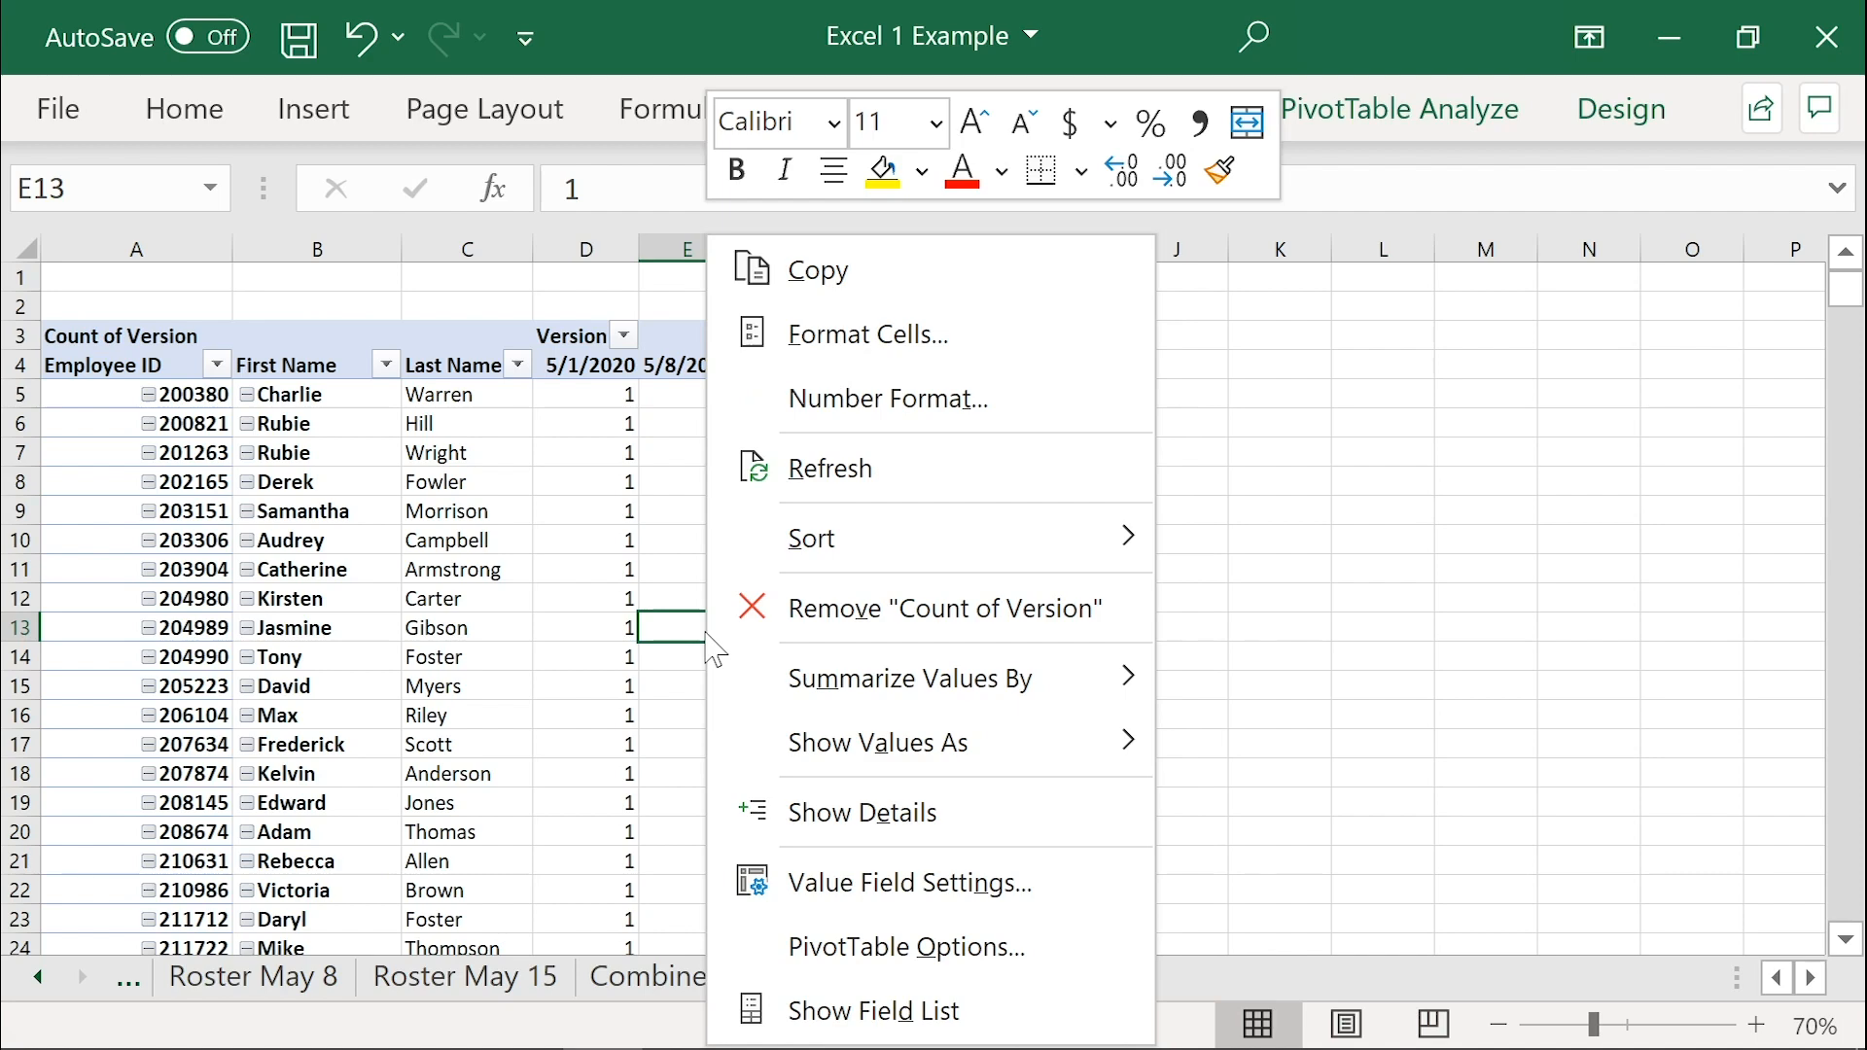
pyautogui.click(914, 946)
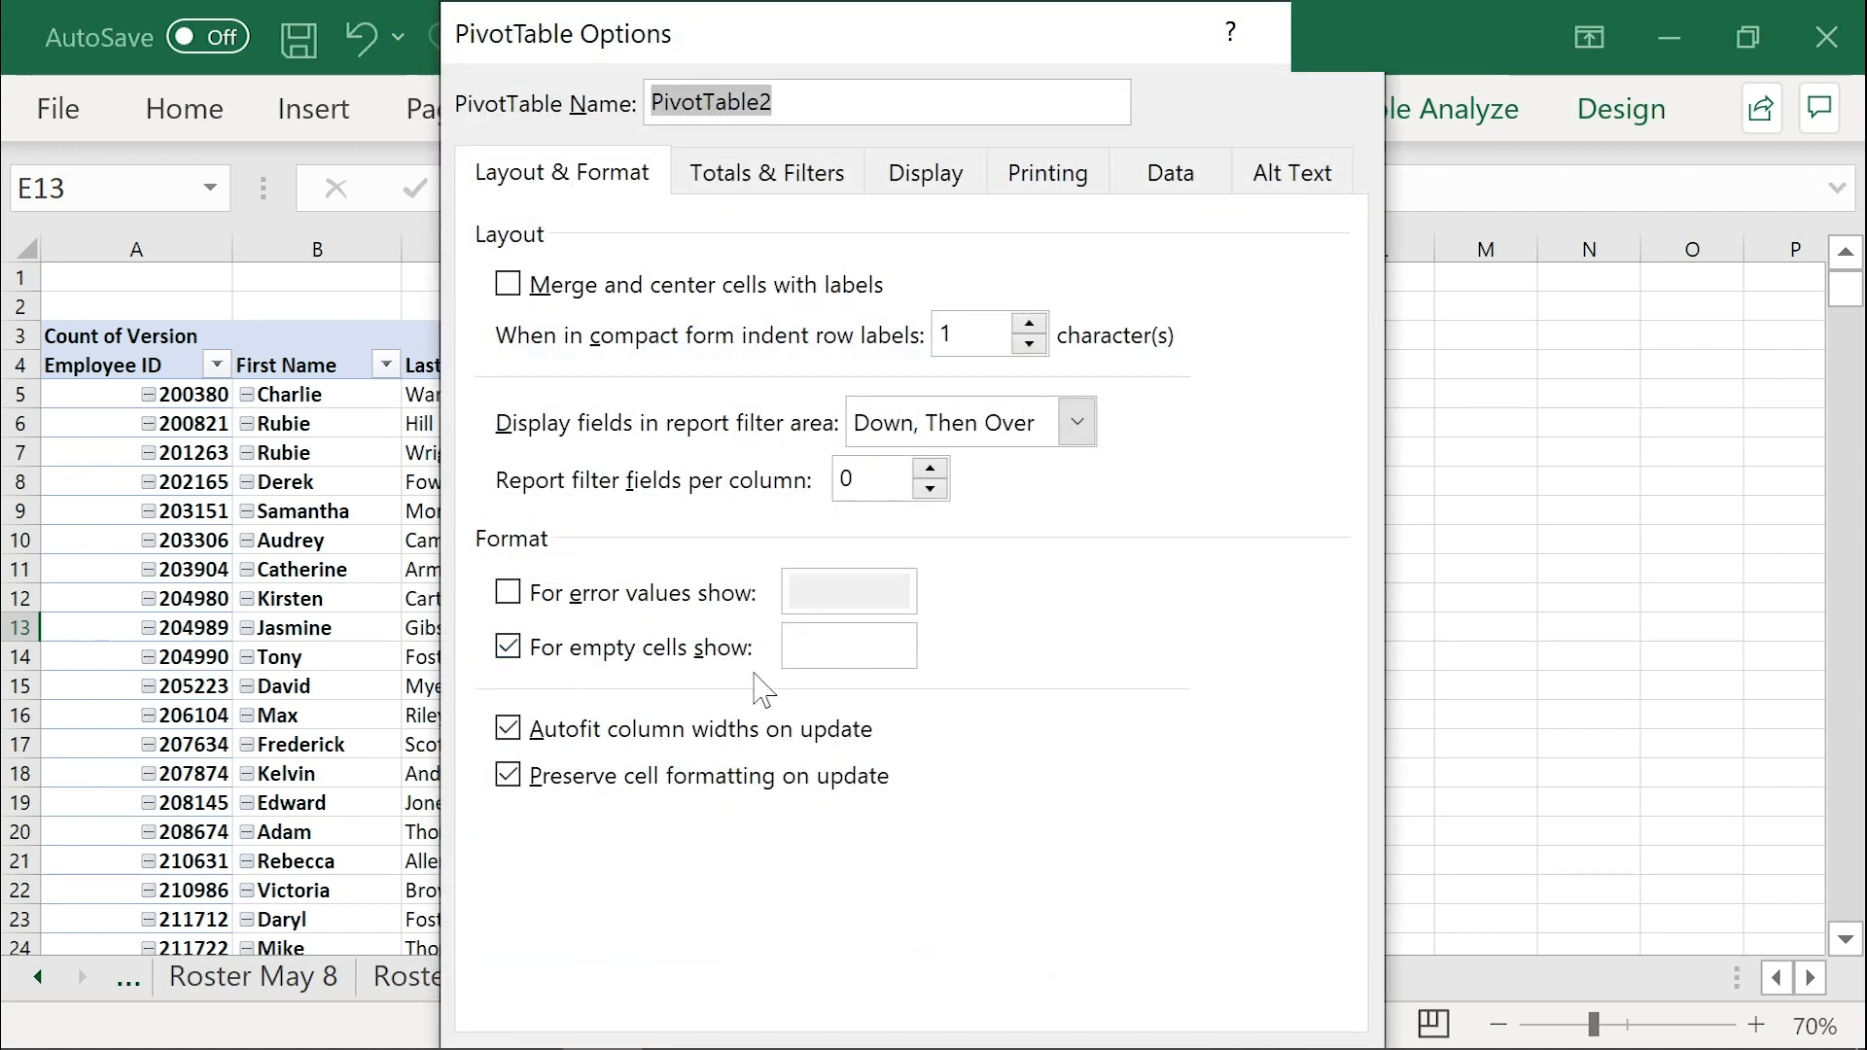
pyautogui.click(792, 646)
pyautogui.write('0')
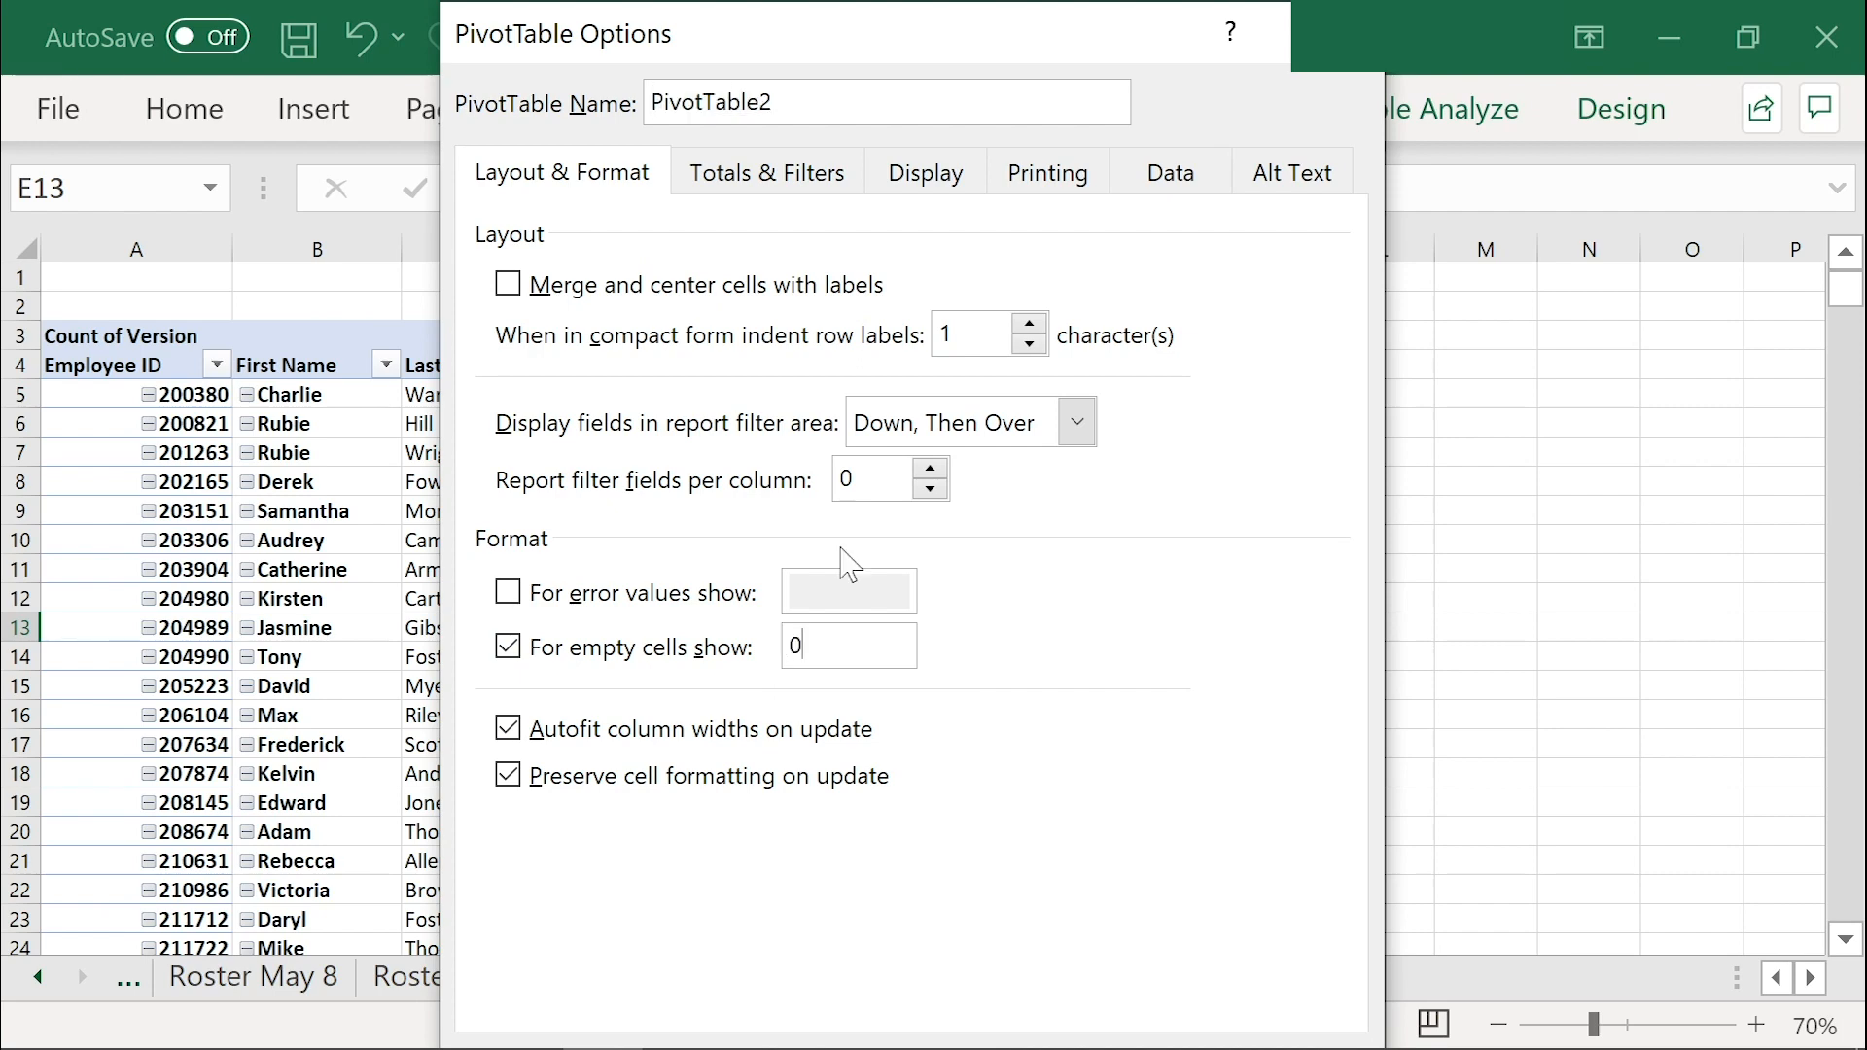
pyautogui.moveTo(831, 24); pyautogui.dragTo(764, 18)
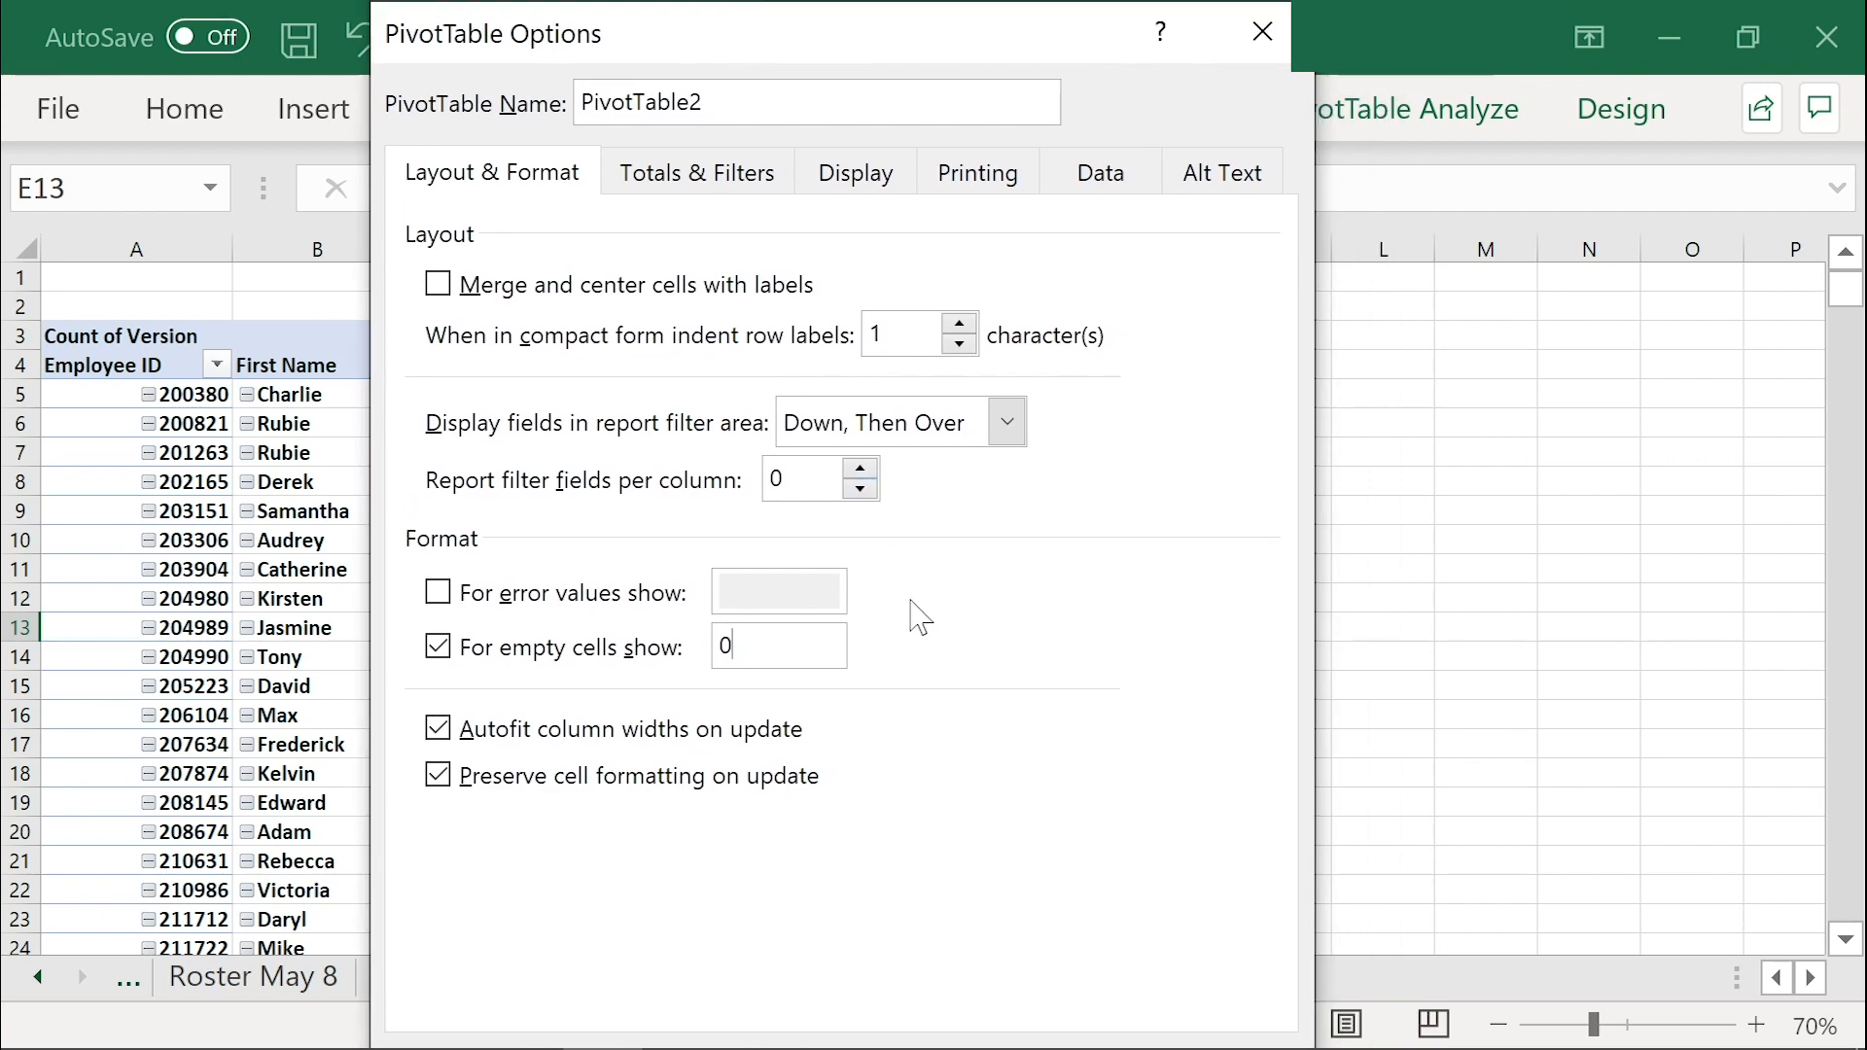
pyautogui.press('Return')
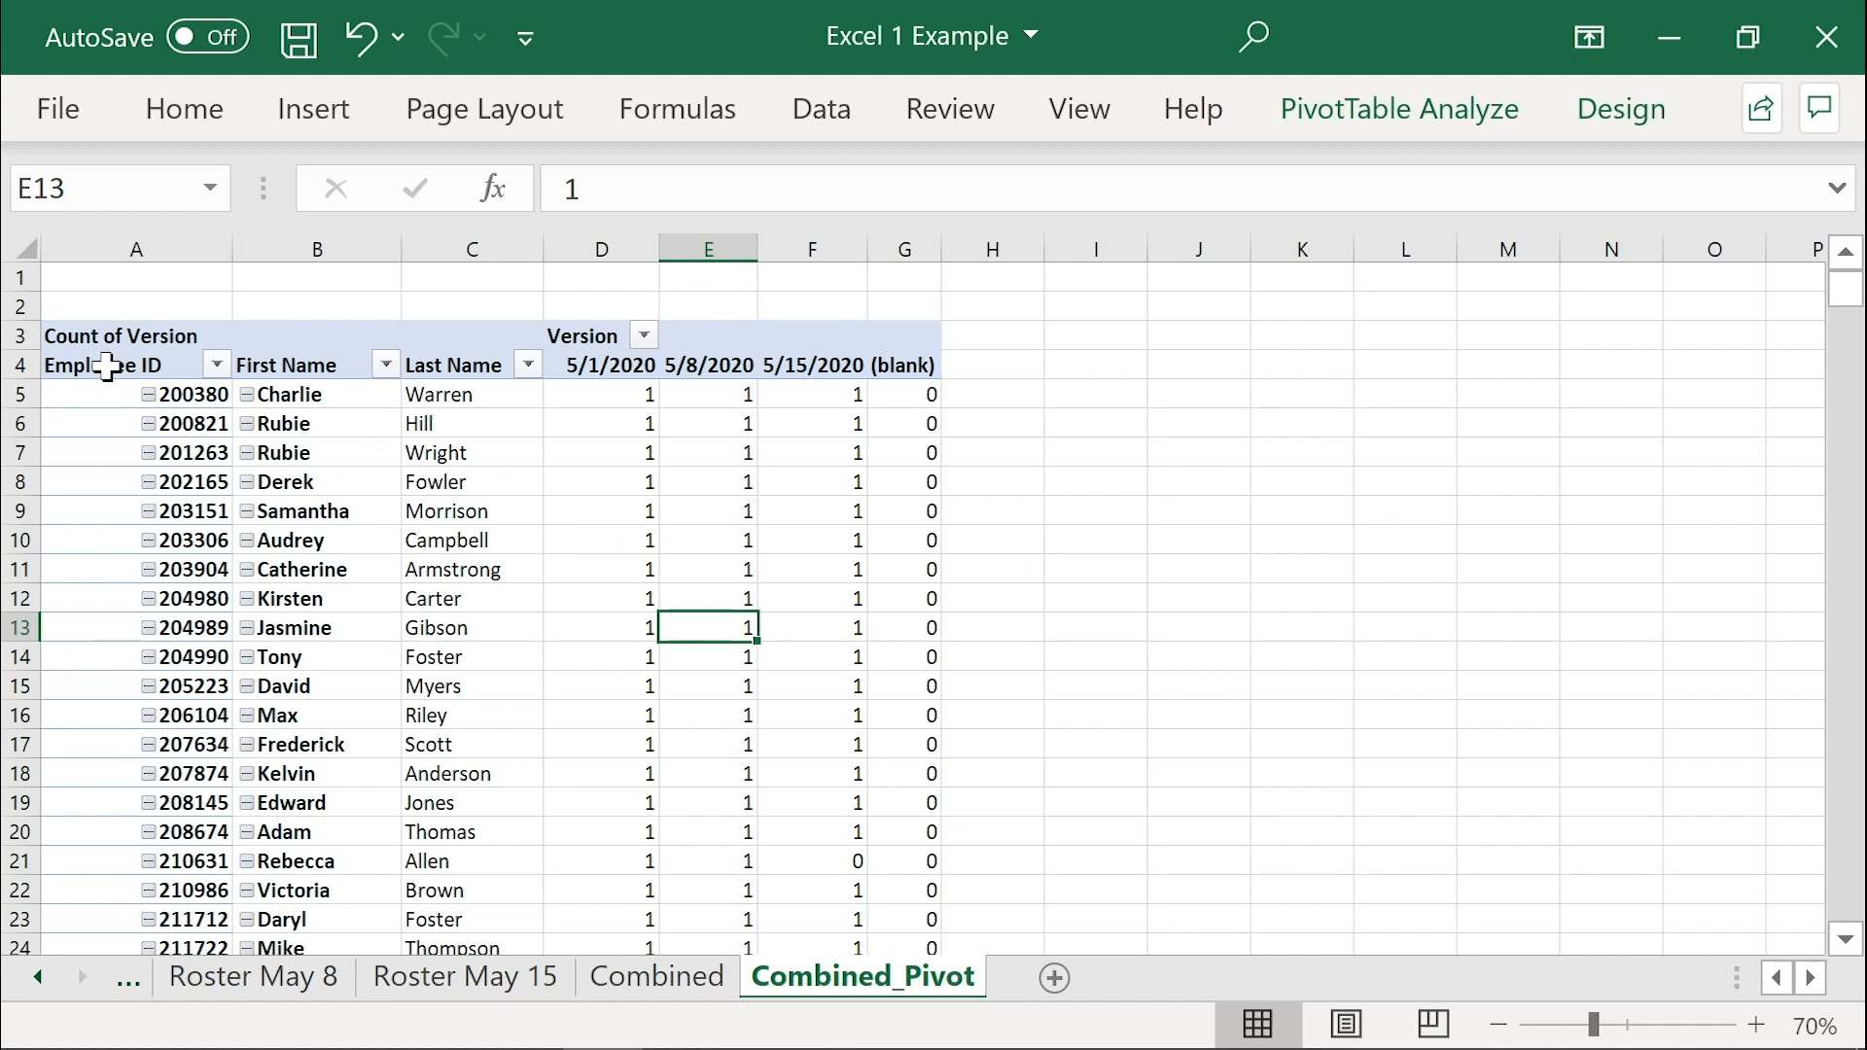
# Step: Copy the PivotTable range A4:F204, from Employee ID through the 5/15/2020 column, leaving out the (blank) row and column
pyautogui.moveTo(108, 365); pyautogui.dragTo(854, 365)
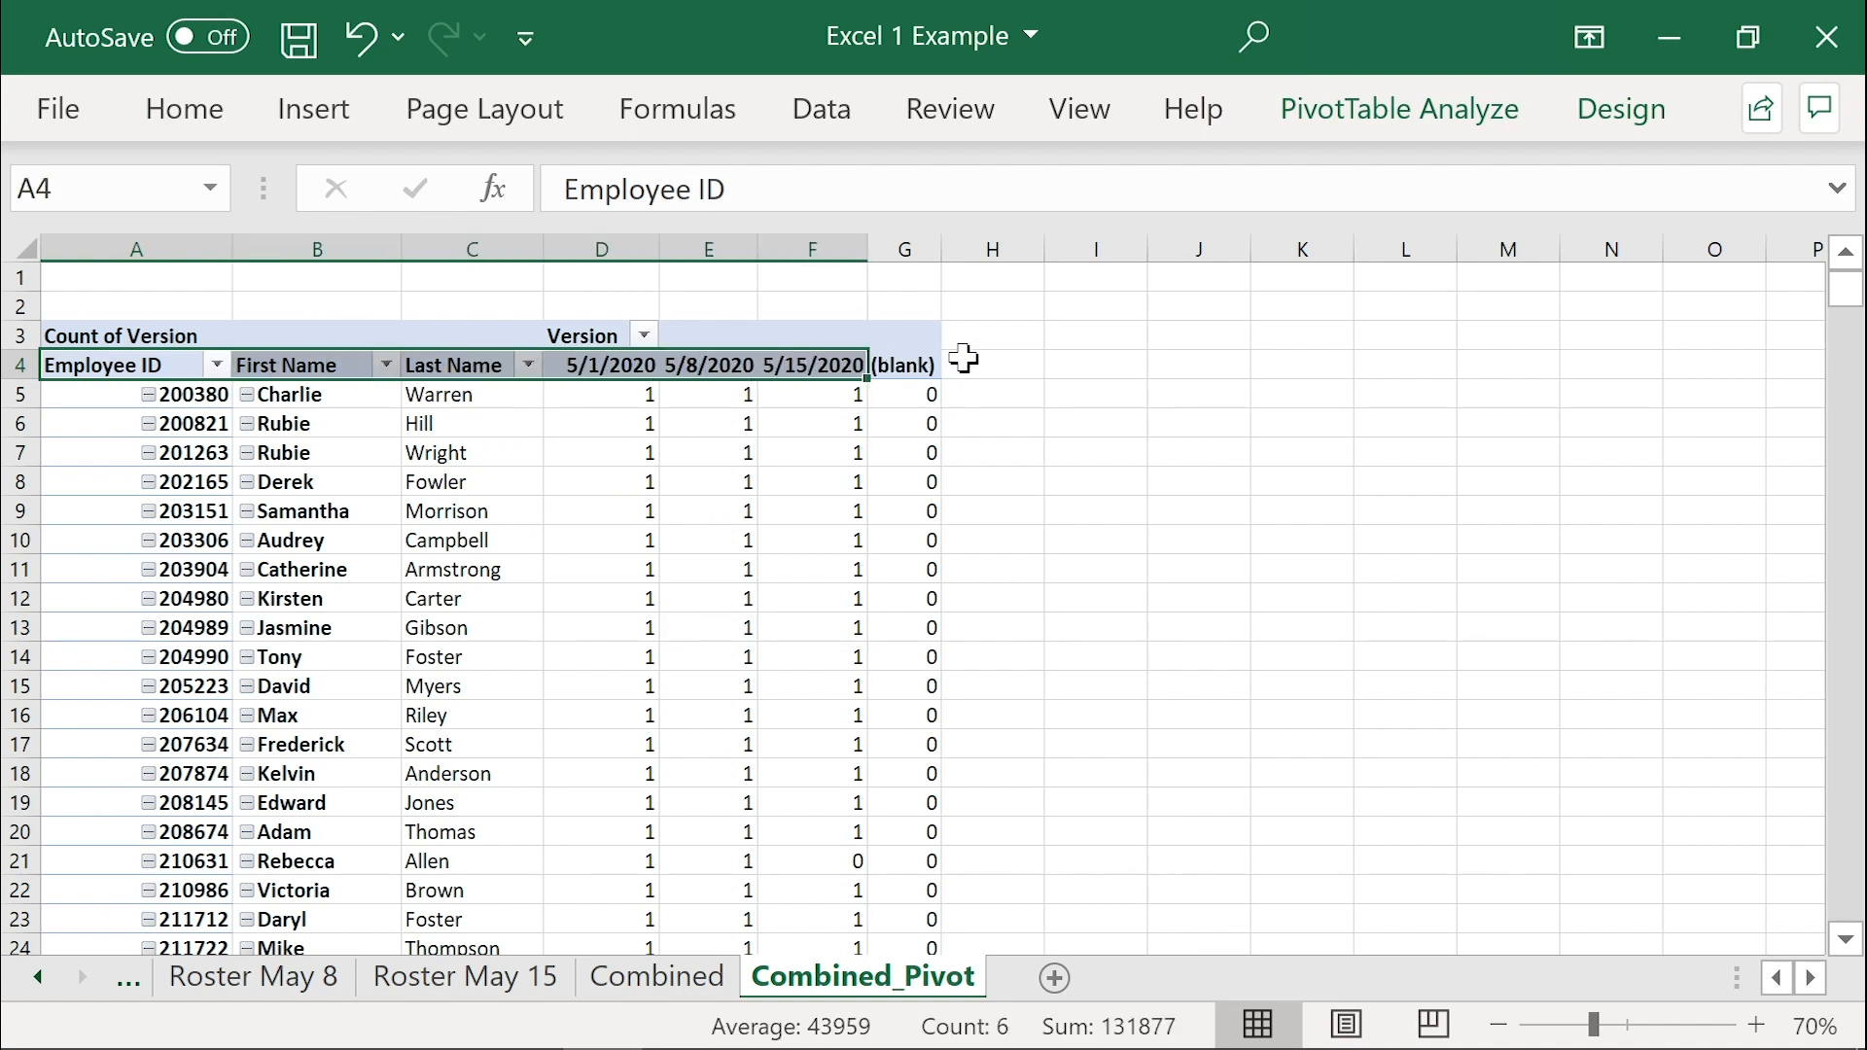
pyautogui.hotkey('ctrl', 'shift', 'Down')
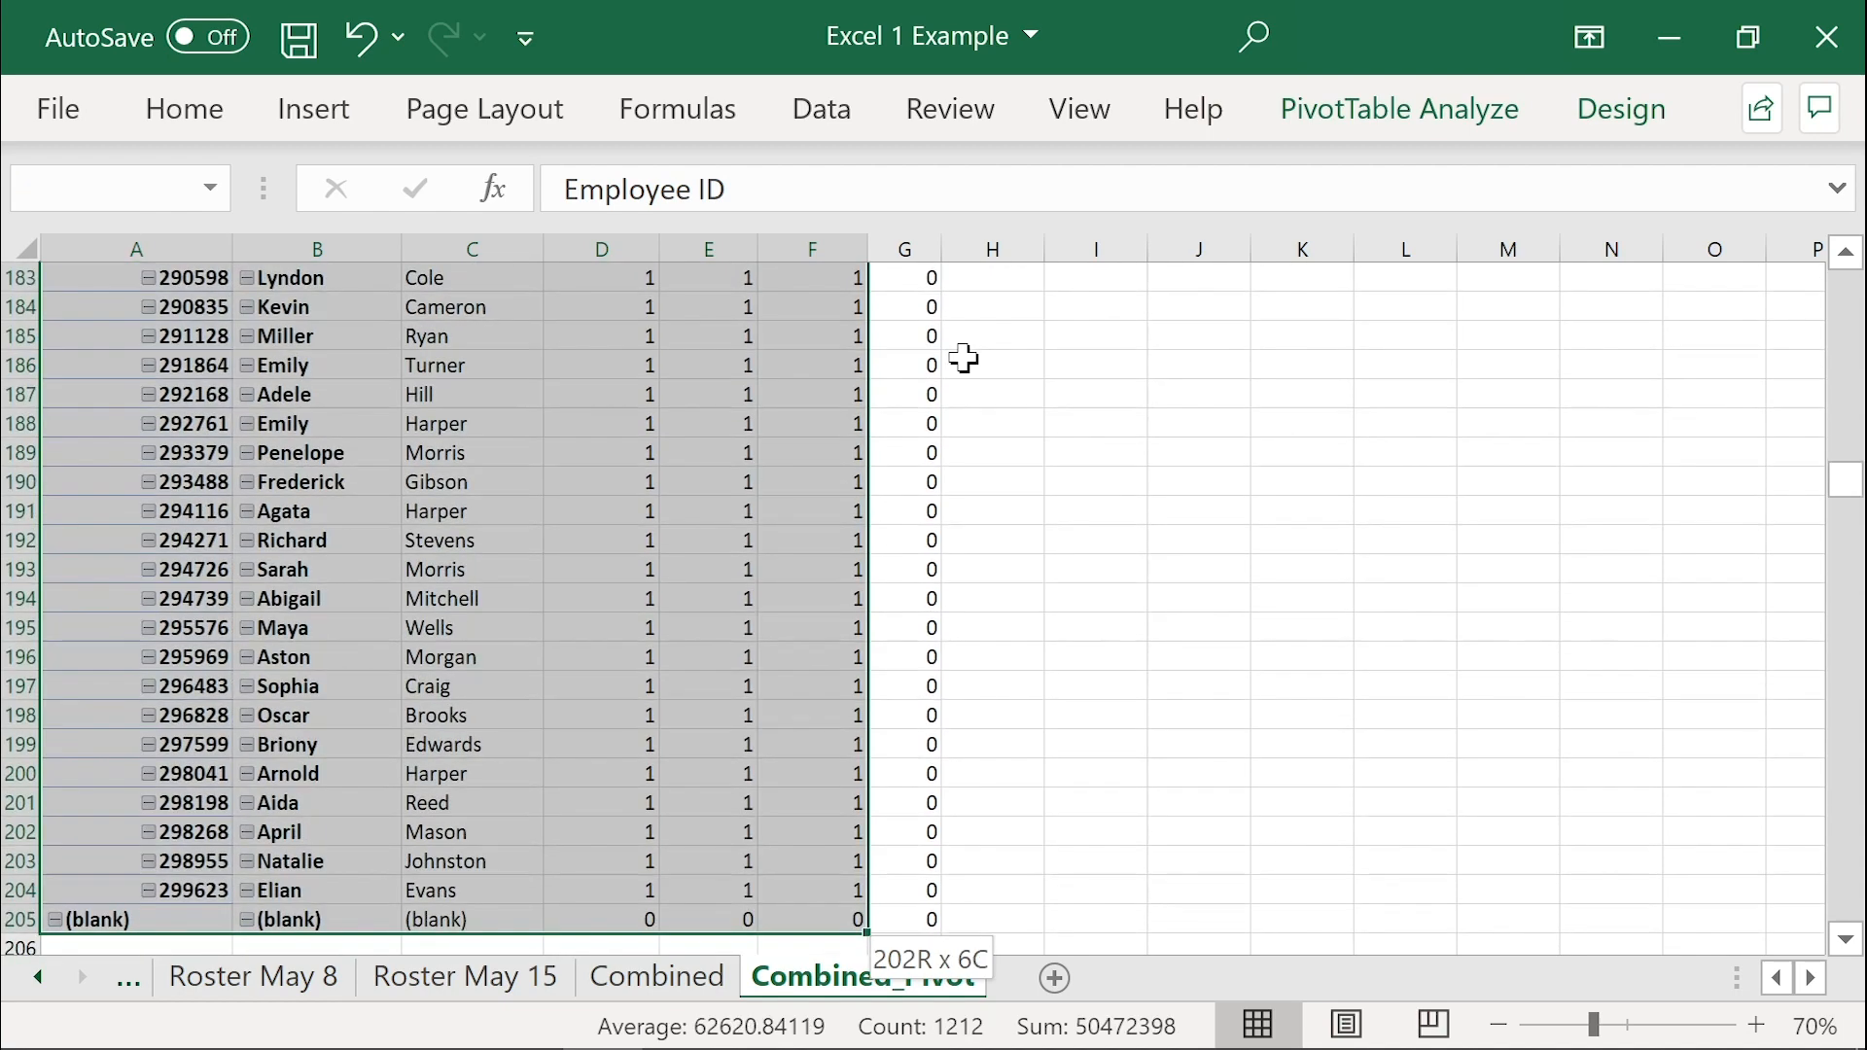
pyautogui.hotkey('shift', 'Up')
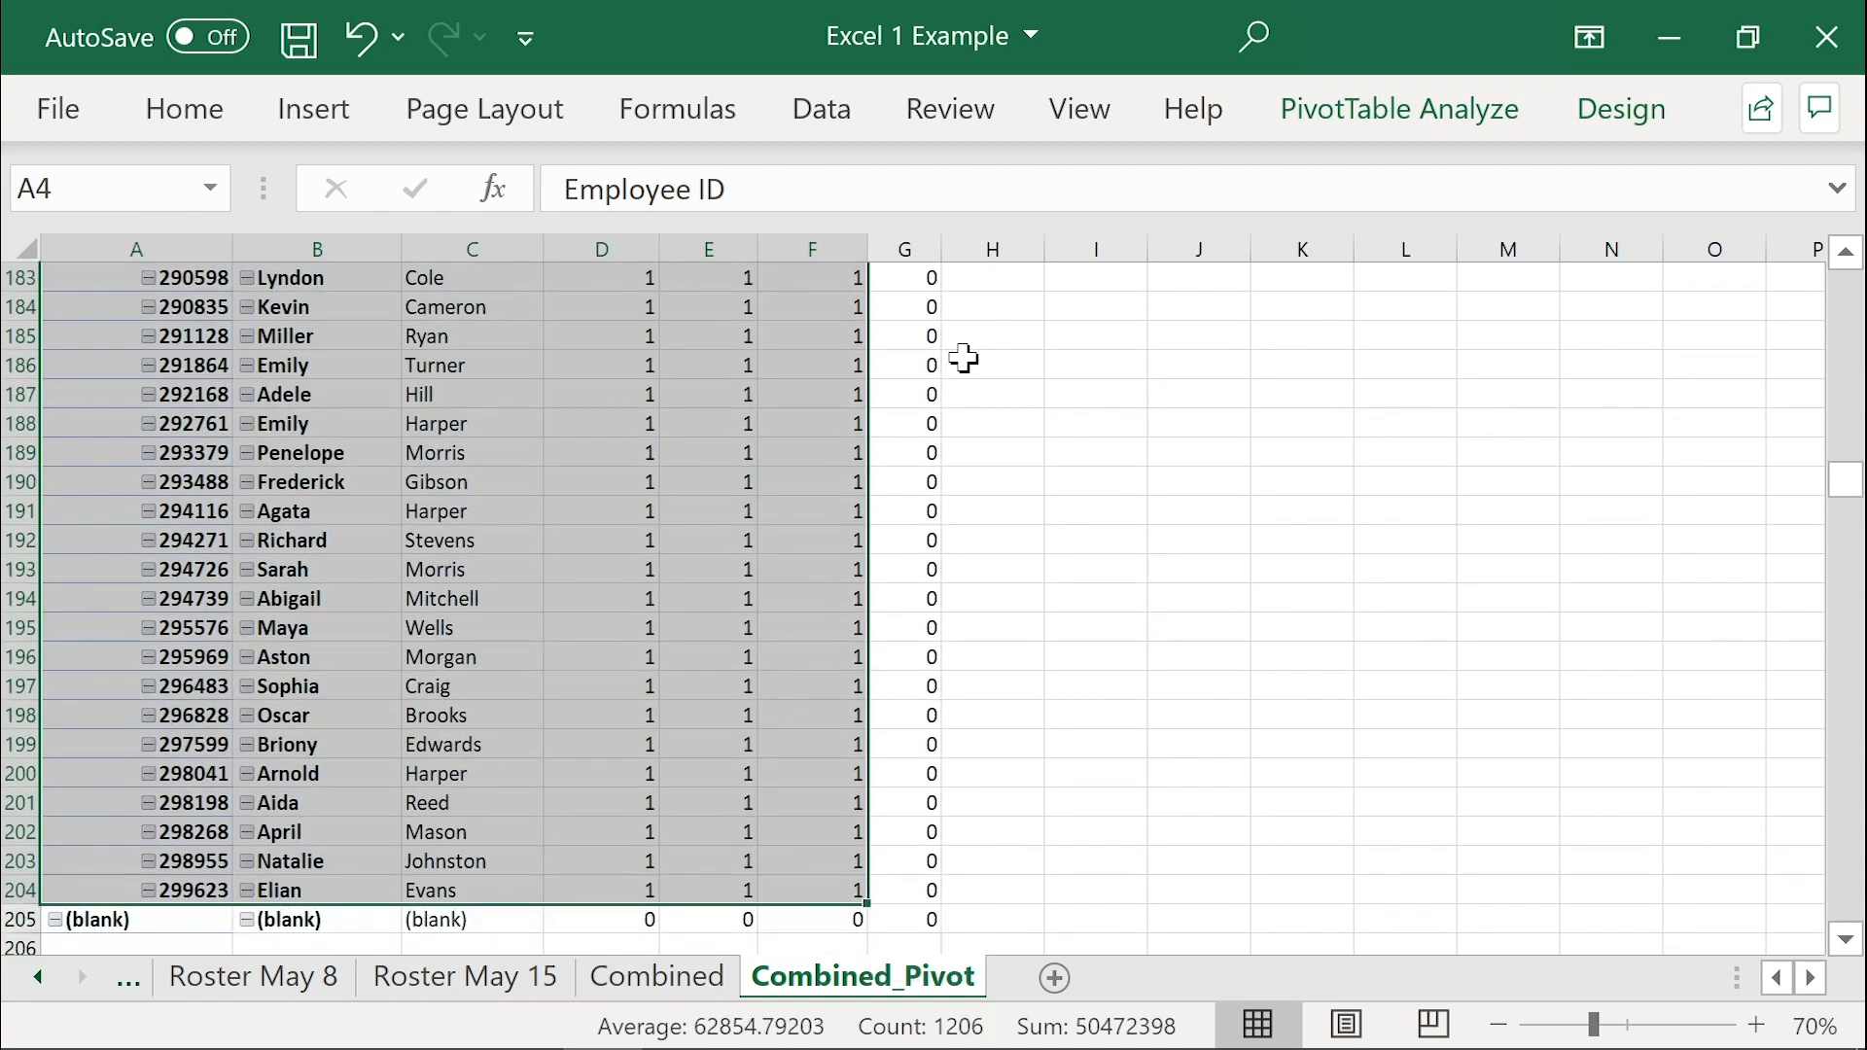
pyautogui.hotkey('ctrl', 'c')
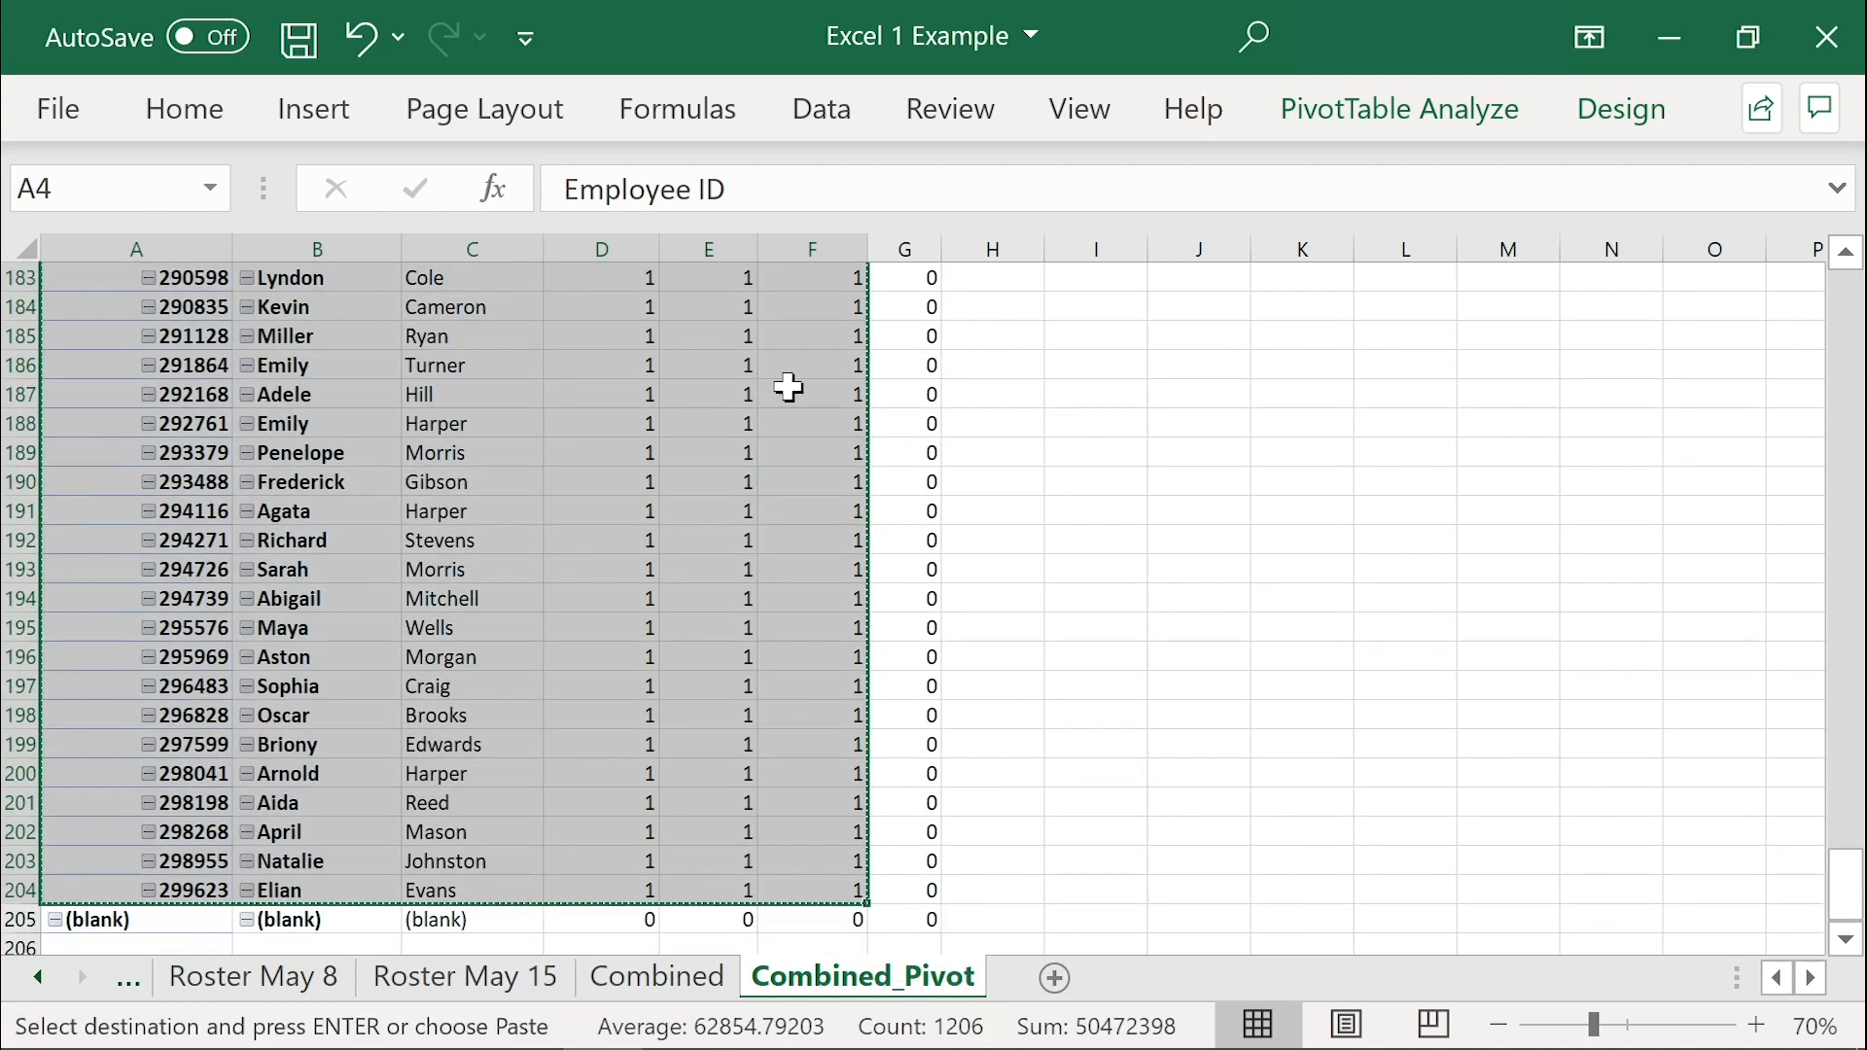
# Step: Add a new worksheet after Combined_Pivot and name it Comparison
pyautogui.click(1058, 978)
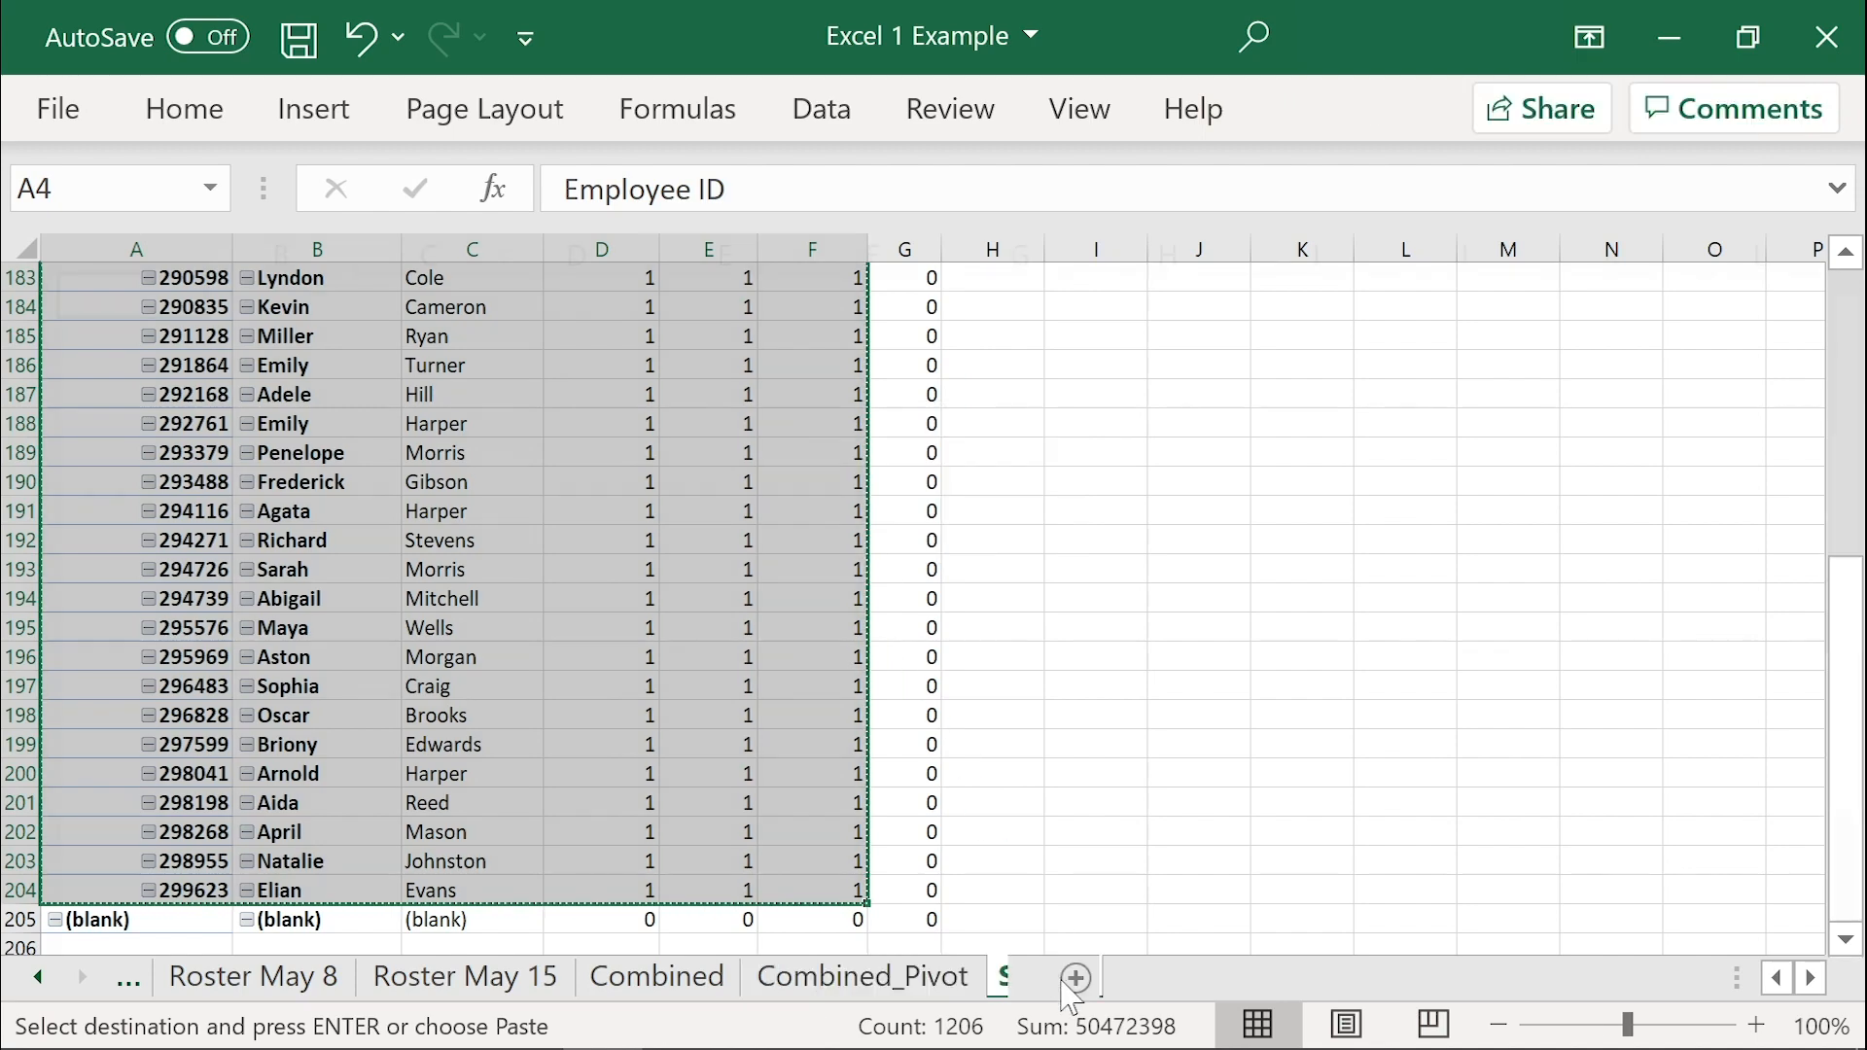
pyautogui.doubleClick(1050, 993)
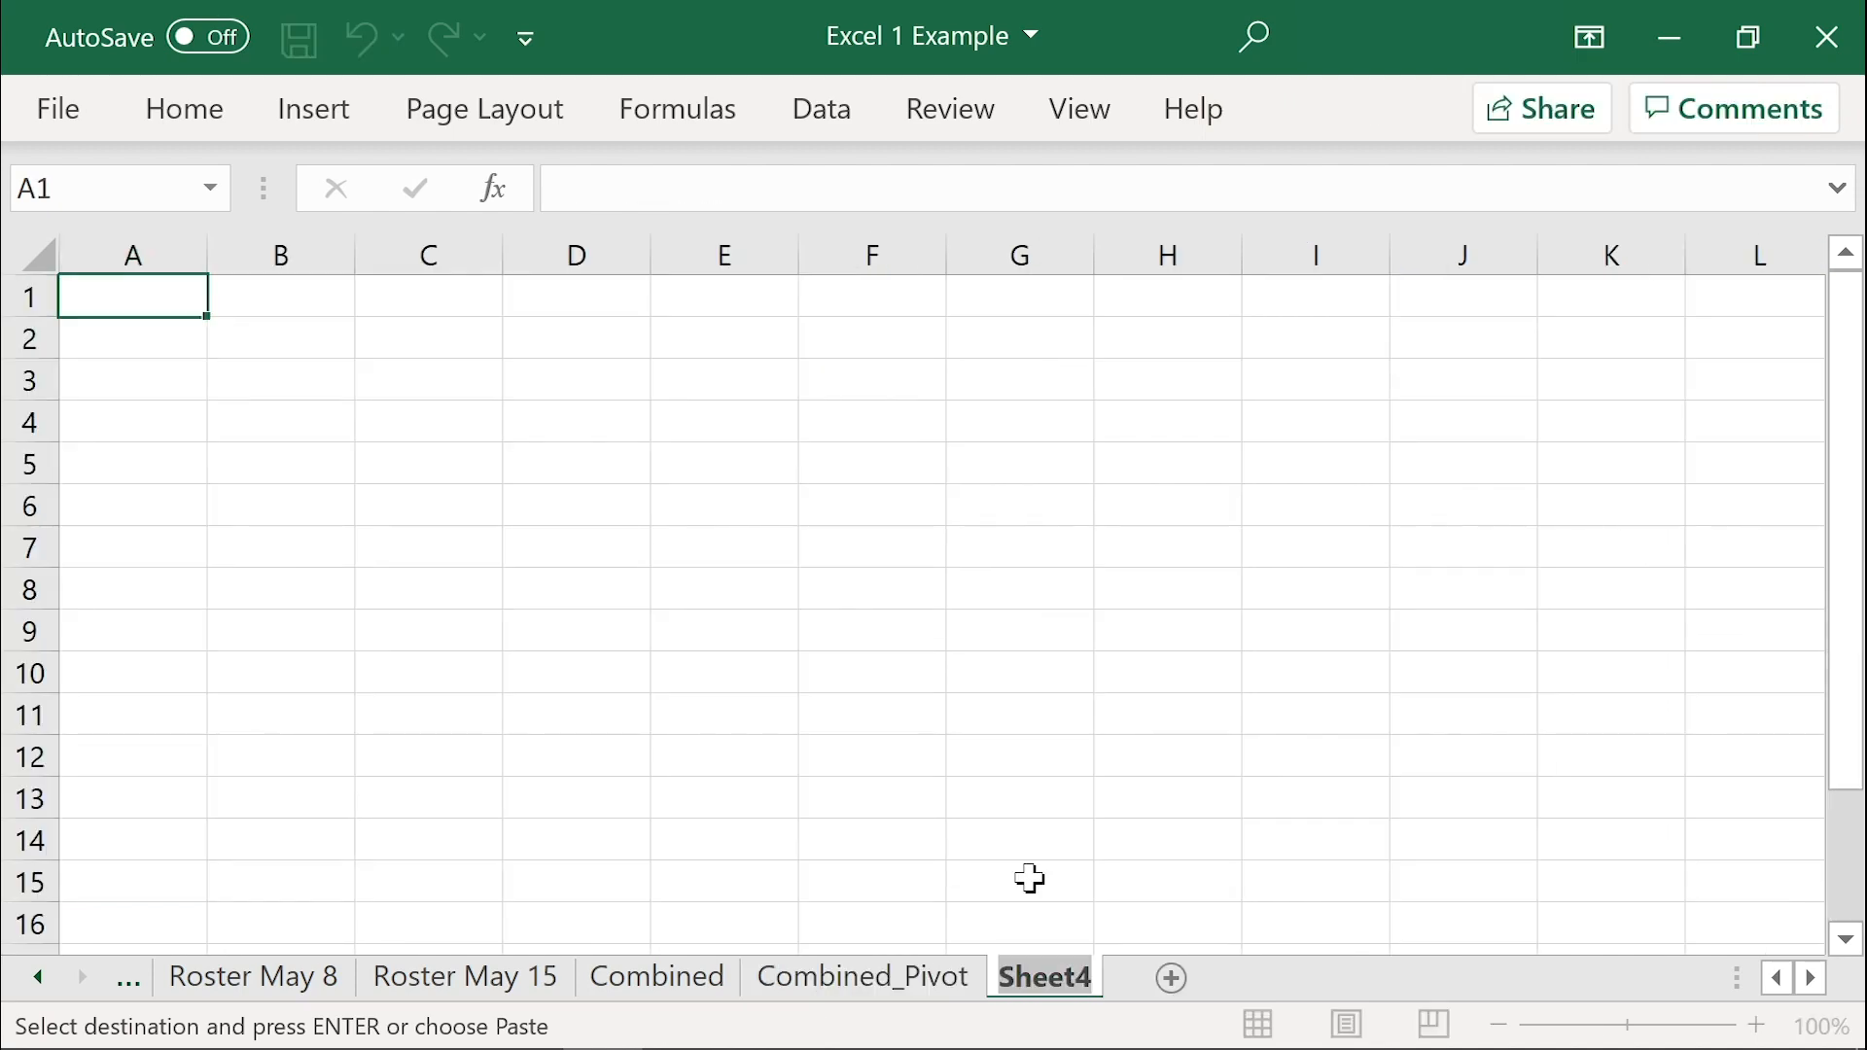
pyautogui.write('Comparison')
# Step: Paste the copied PivotTable data into the Comparison sheet starting at A1, and freeze the header row
pyautogui.click(179, 296)
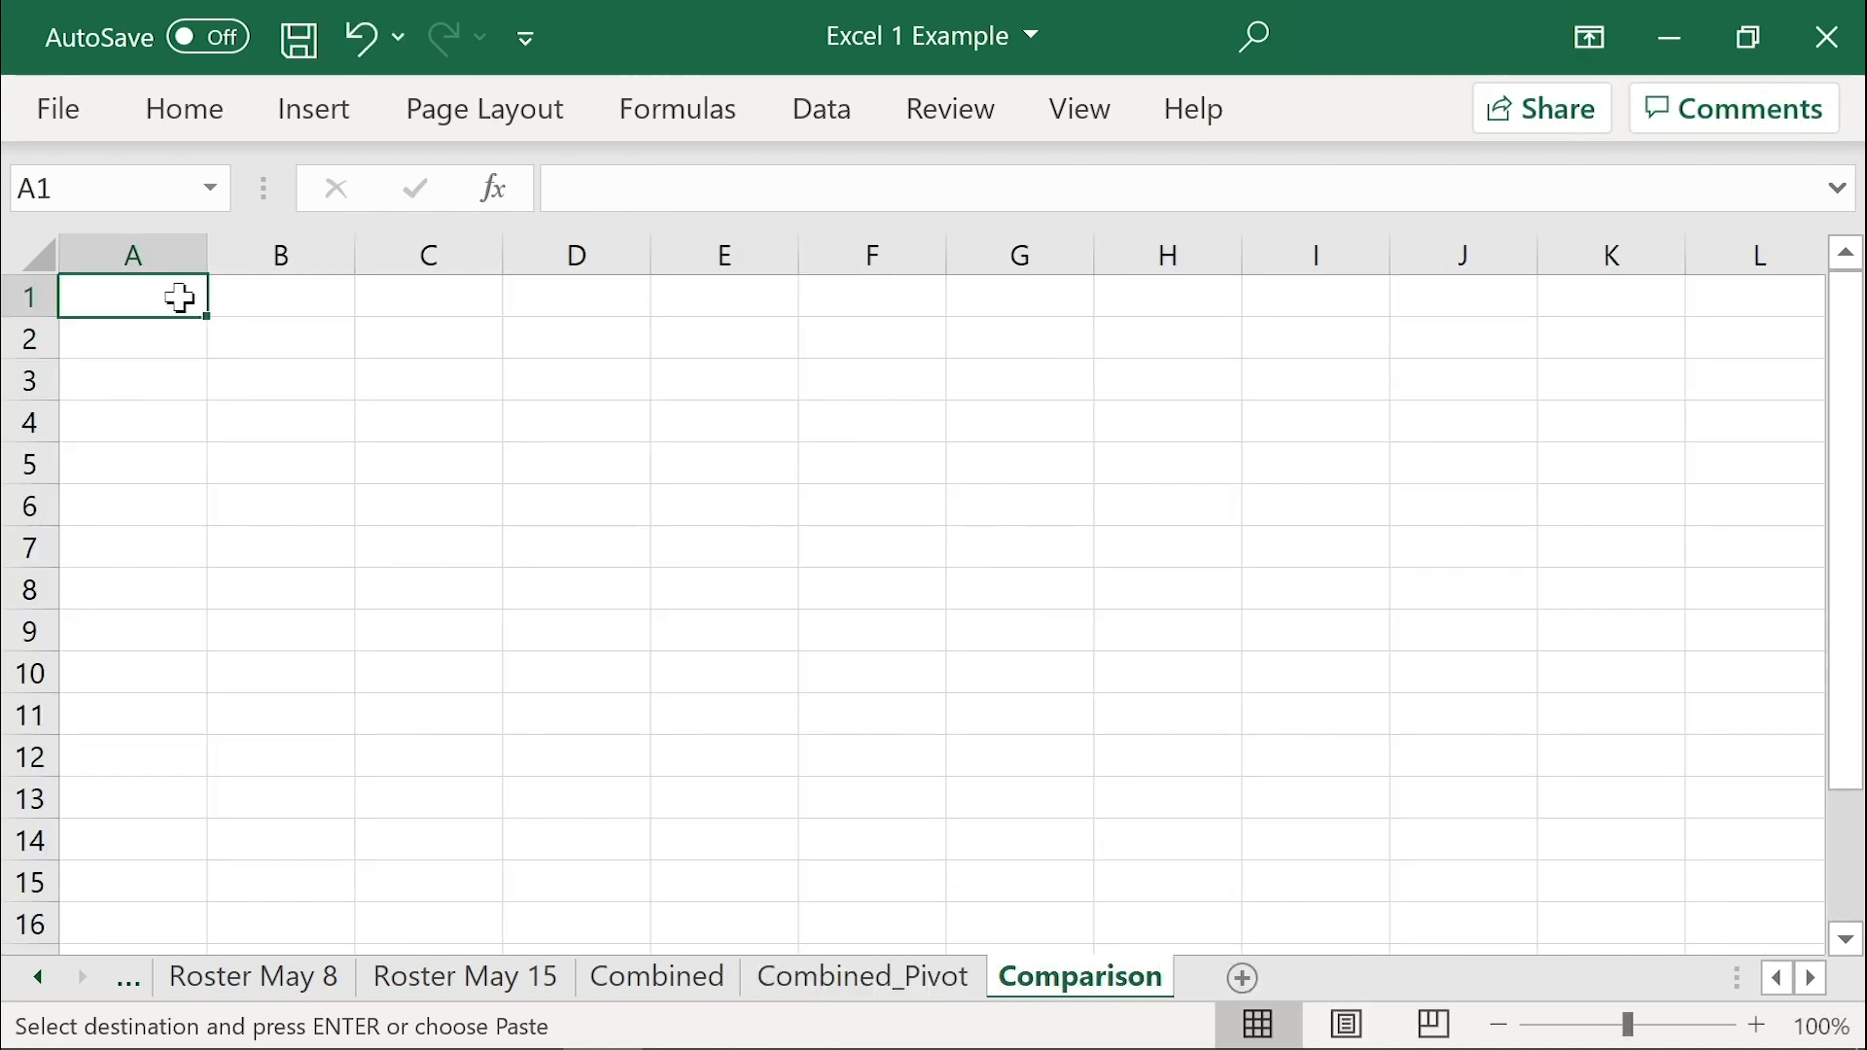
pyautogui.rightClick(182, 297)
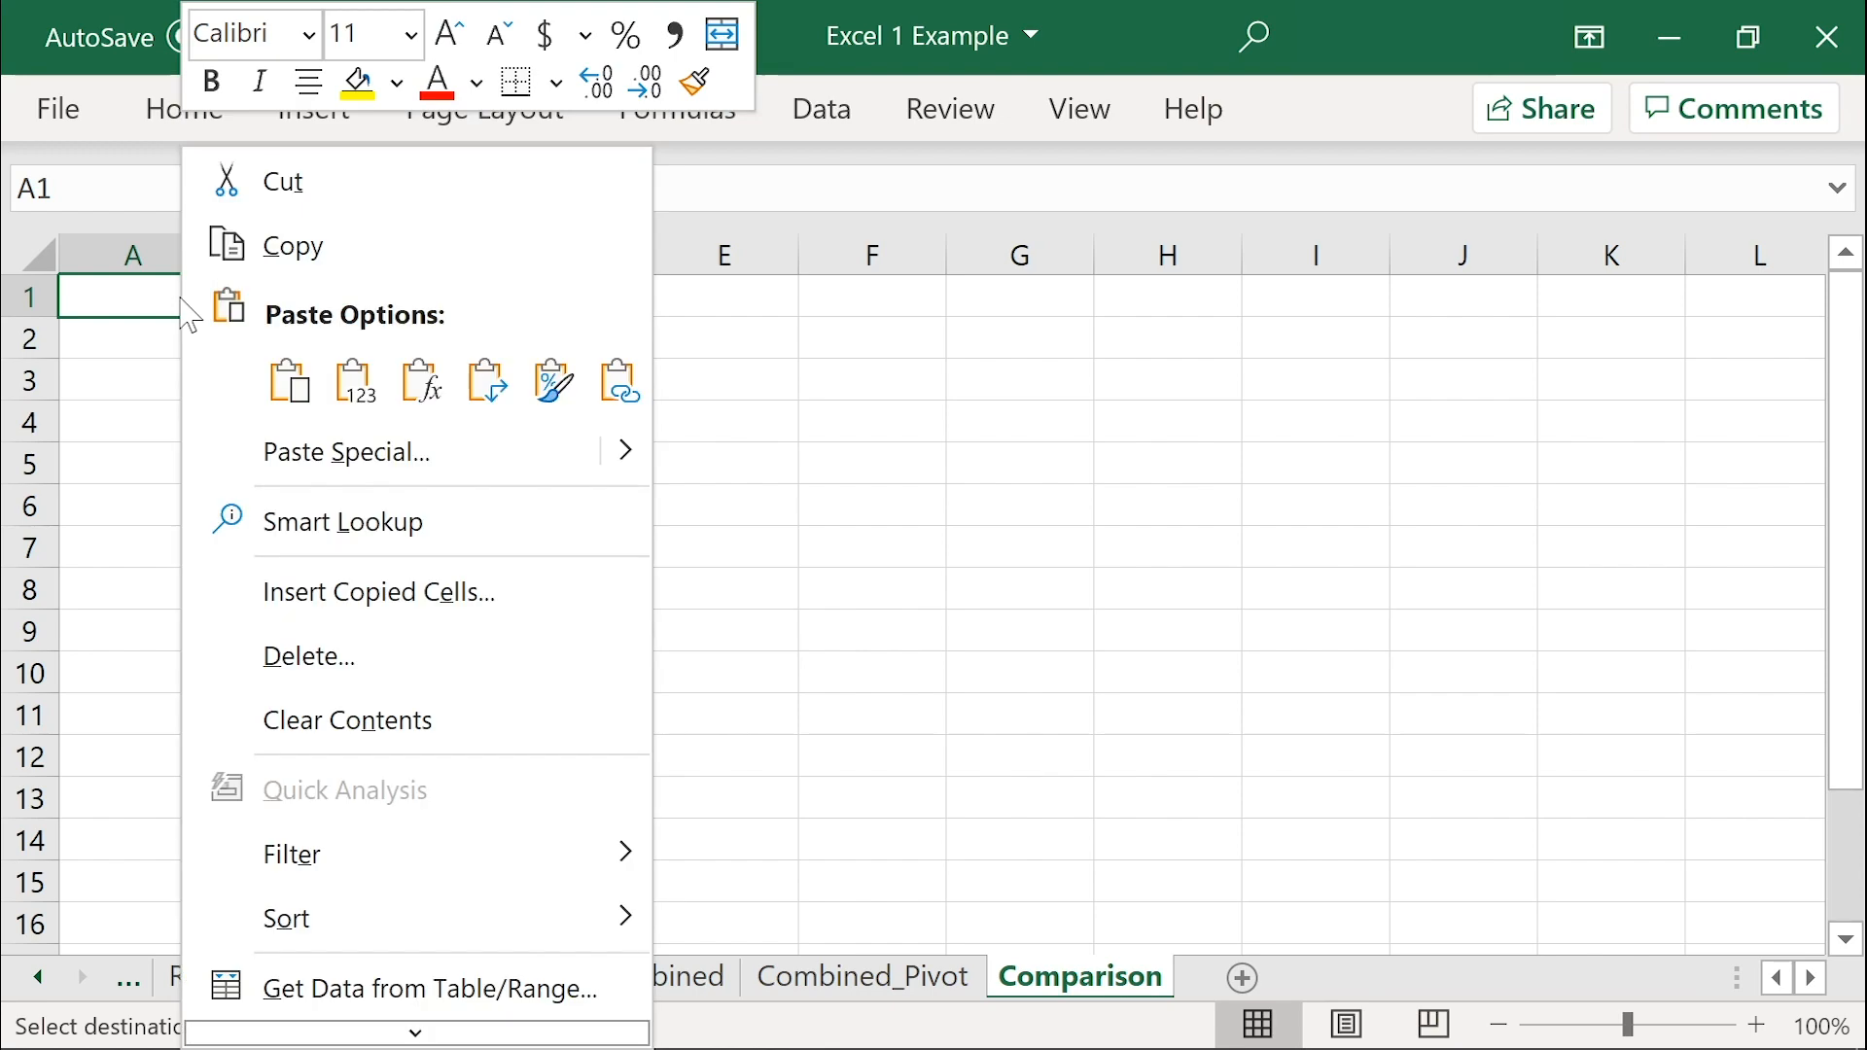
pyautogui.click(289, 379)
# Step: Examine the date values of the employees in rows 18 and 57 of the Comparison sheet
pyautogui.scroll(-4, 738, 534)
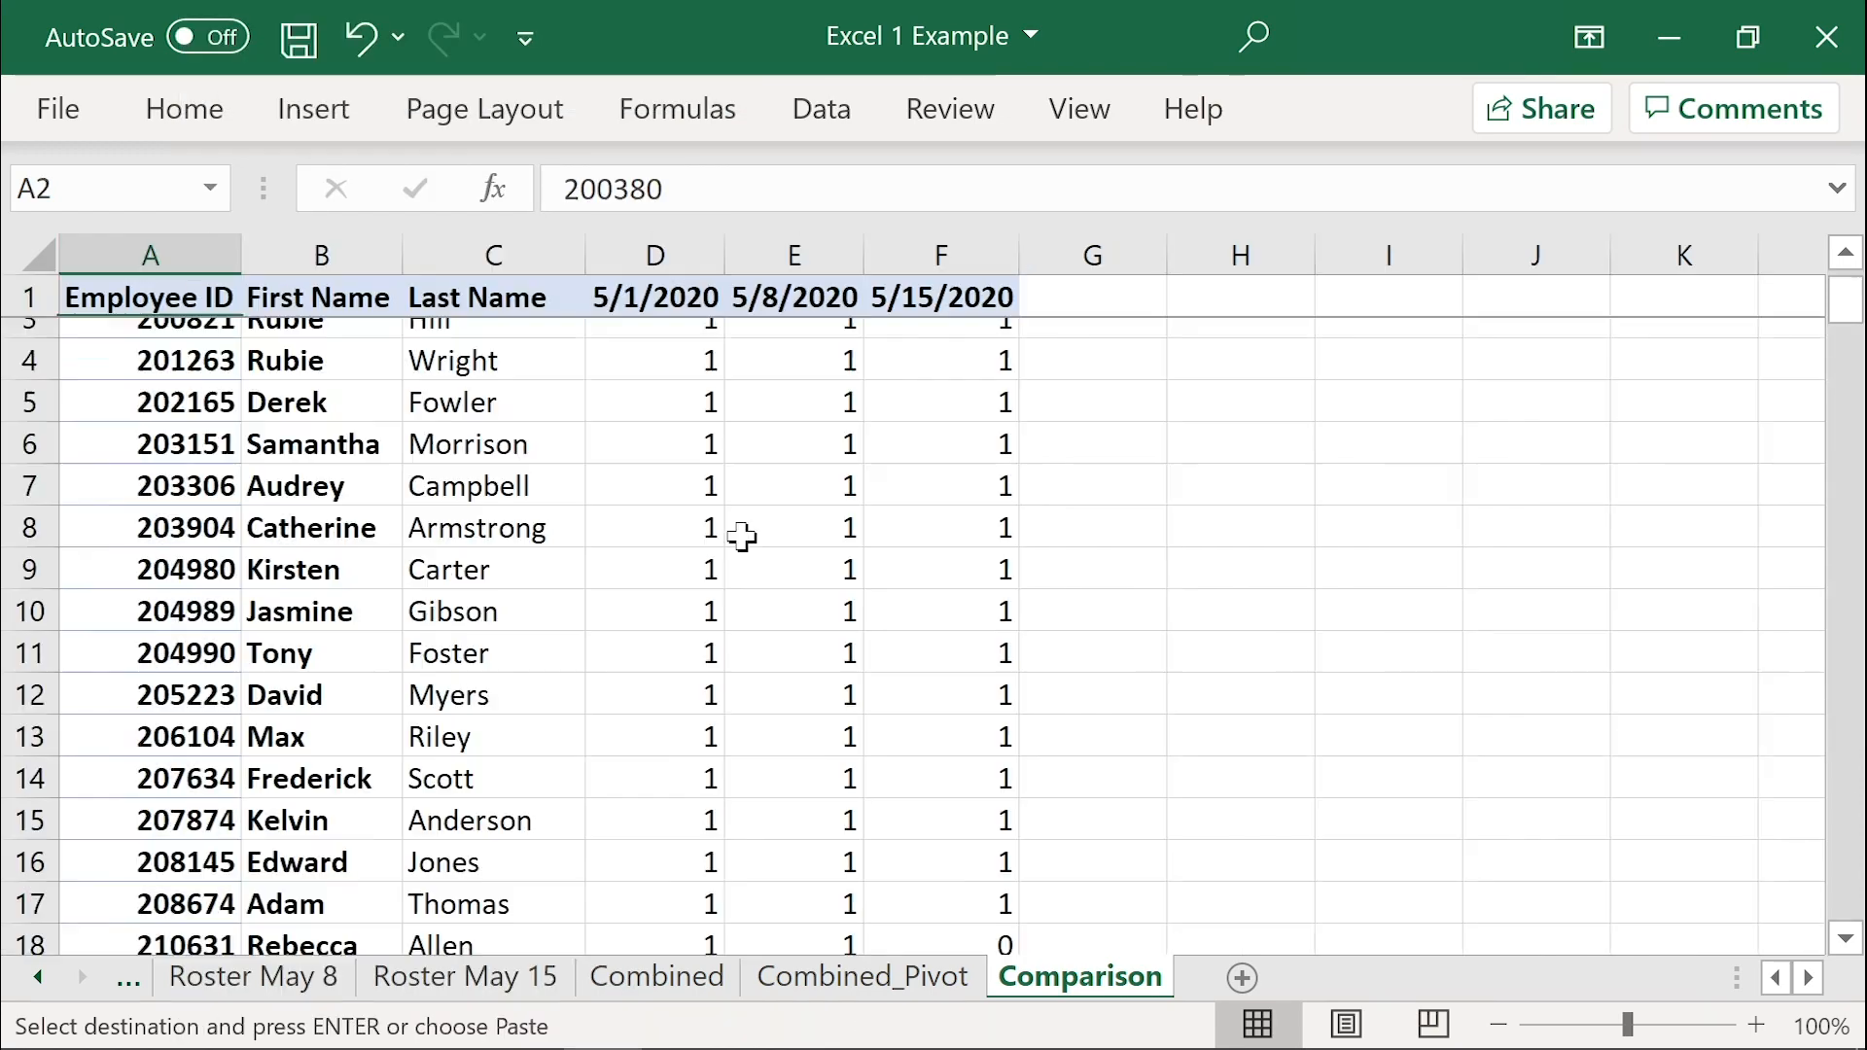
pyautogui.moveTo(982, 506); pyautogui.dragTo(194, 507)
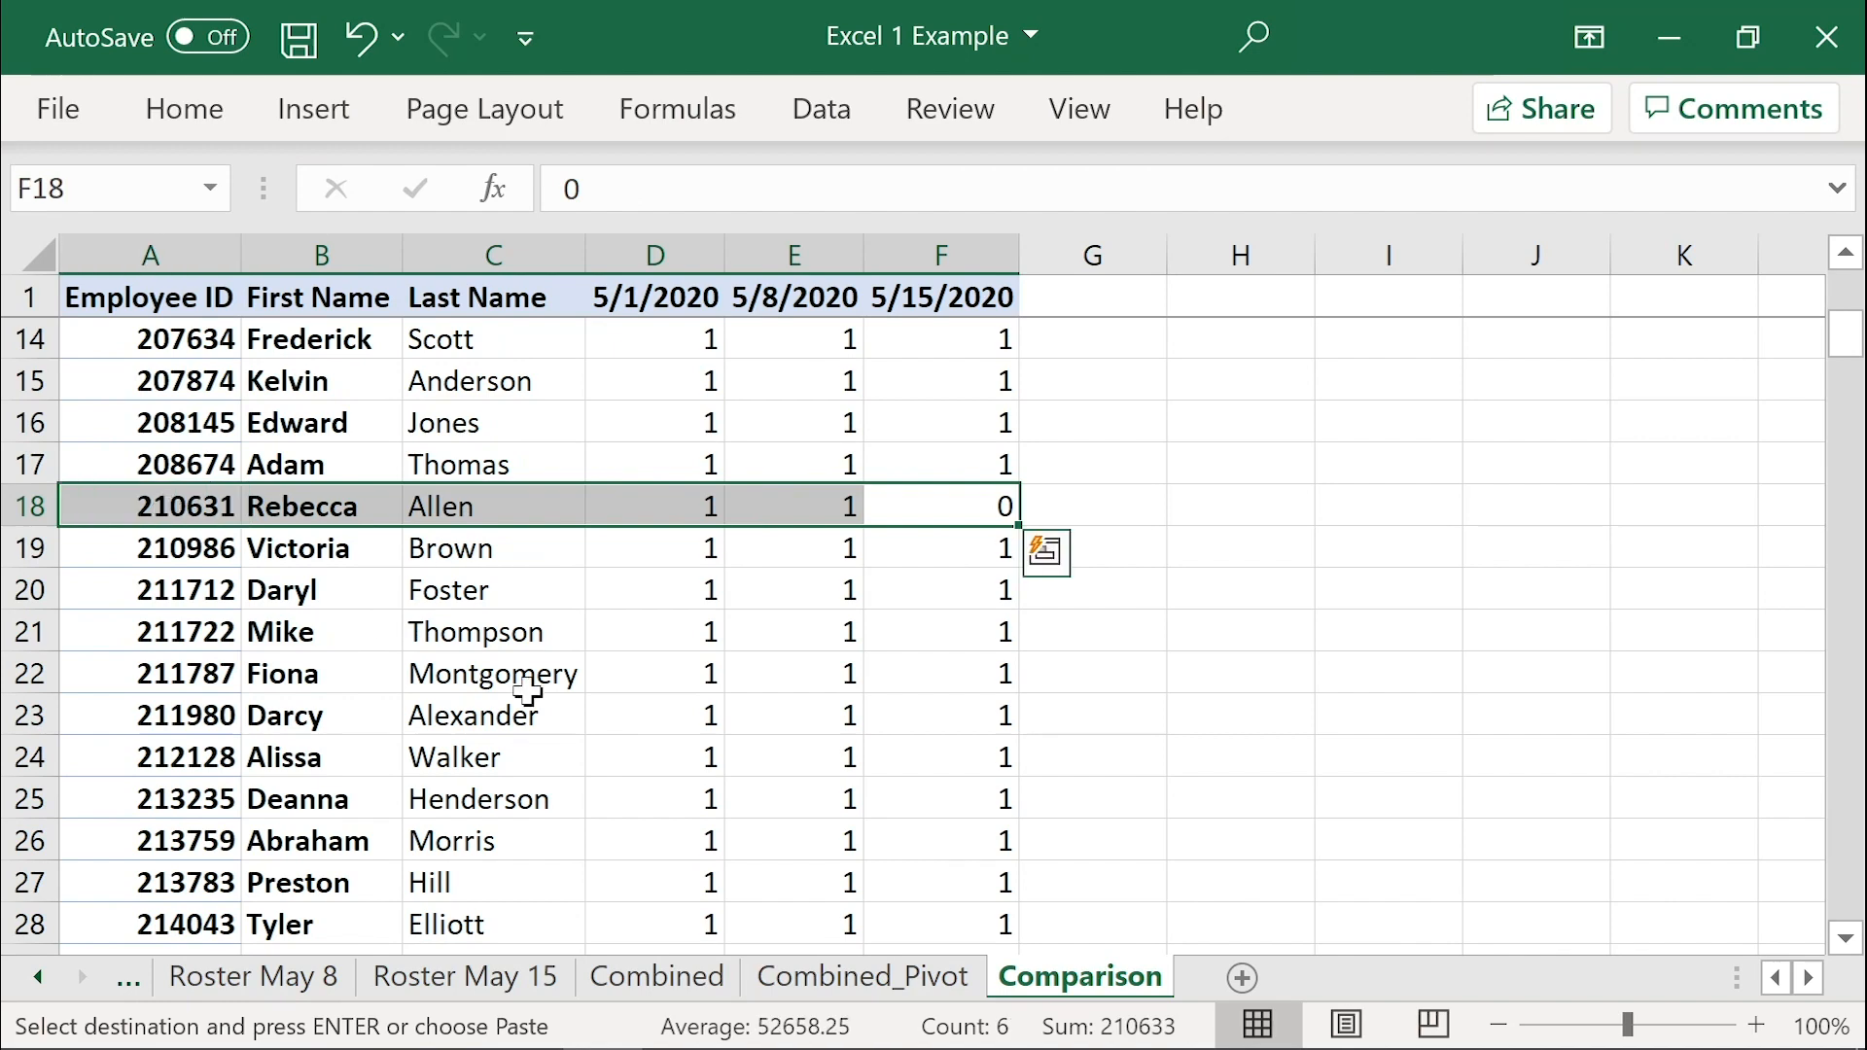
pyautogui.scroll(-7, 587, 713)
pyautogui.scroll(-6, 587, 716)
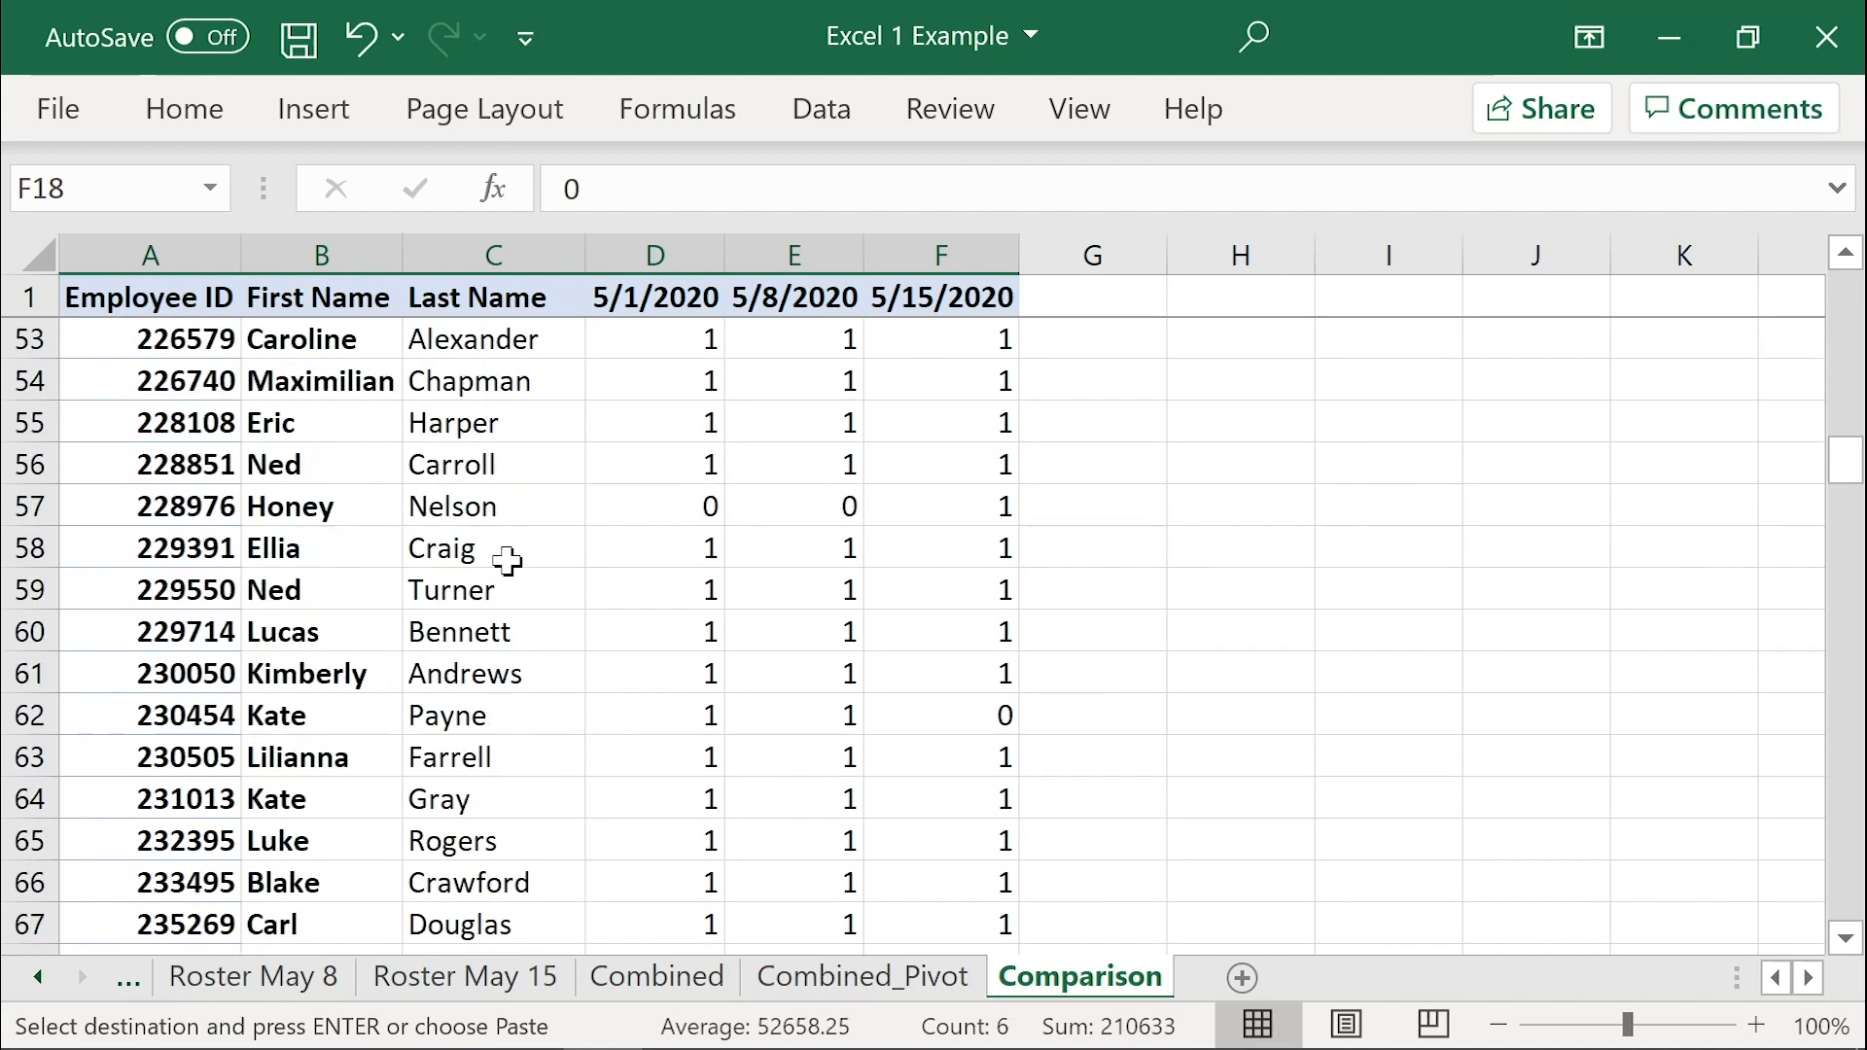
pyautogui.moveTo(184, 506); pyautogui.dragTo(963, 505)
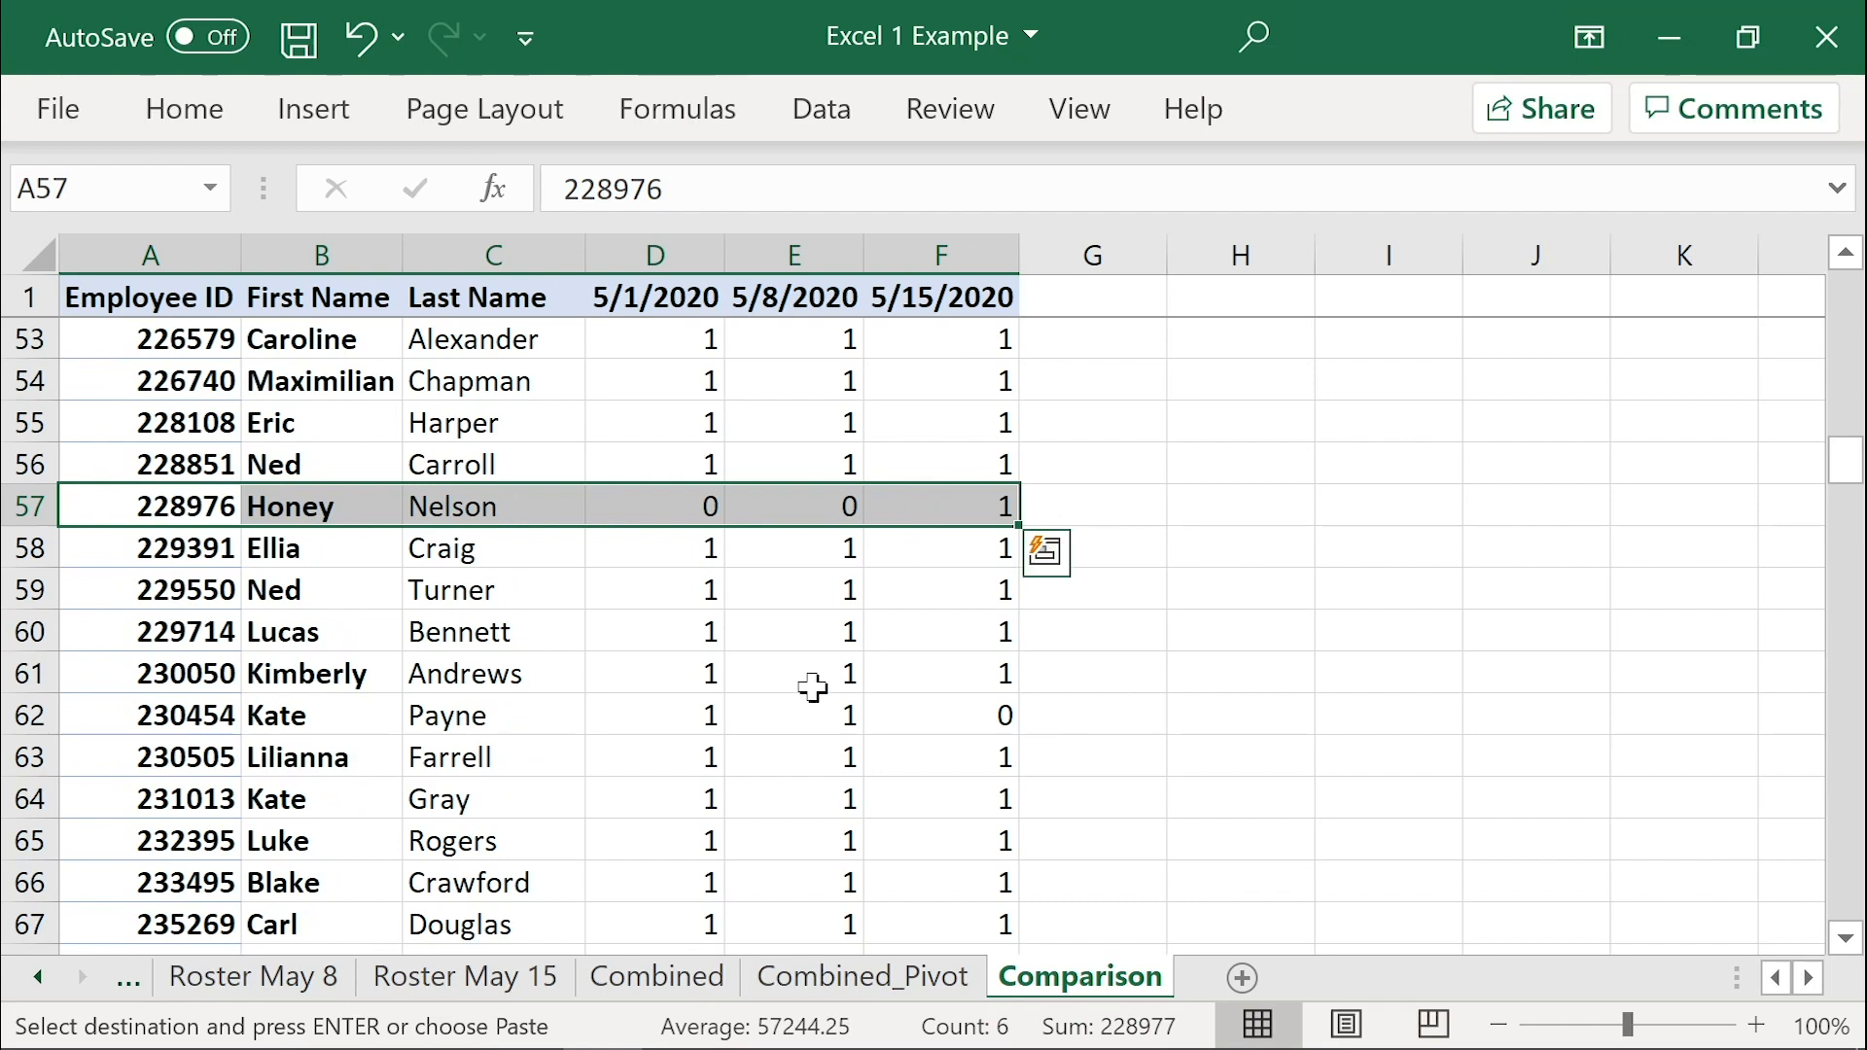
pyautogui.hotkey('ctrl', 'Home')
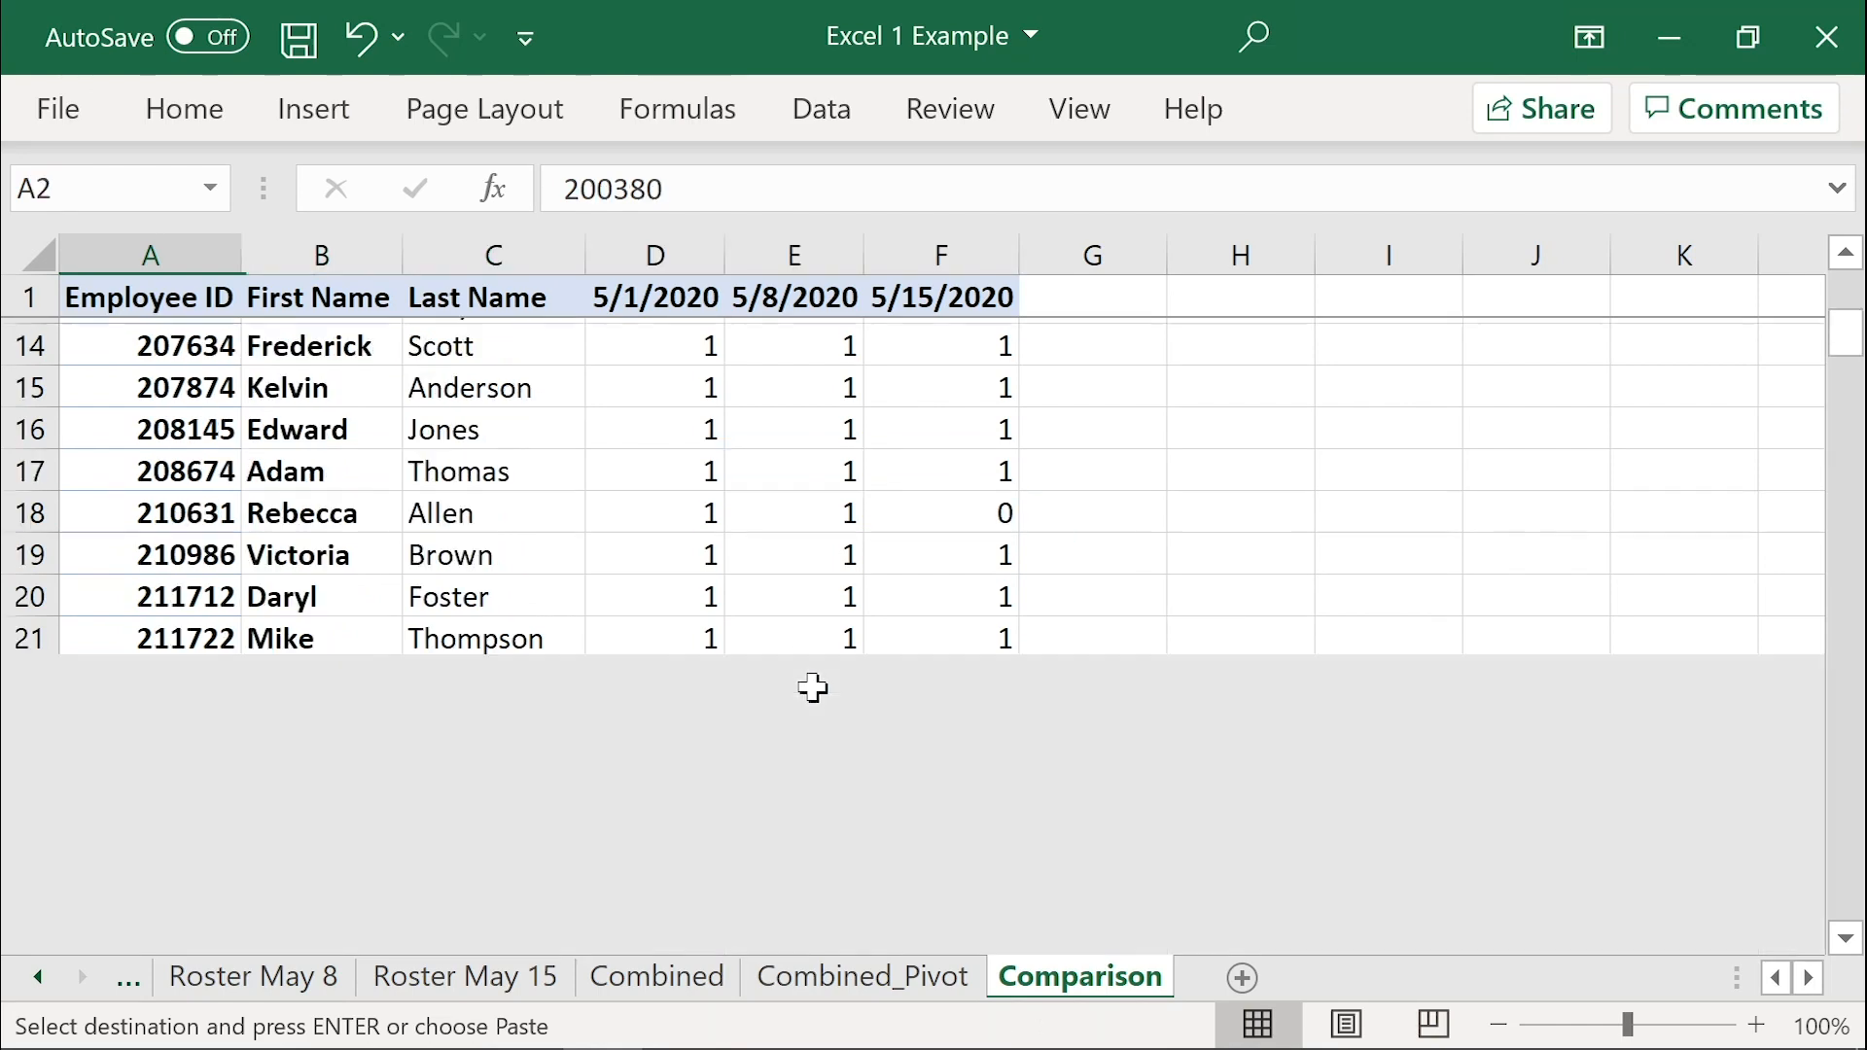
pyautogui.press('Up')
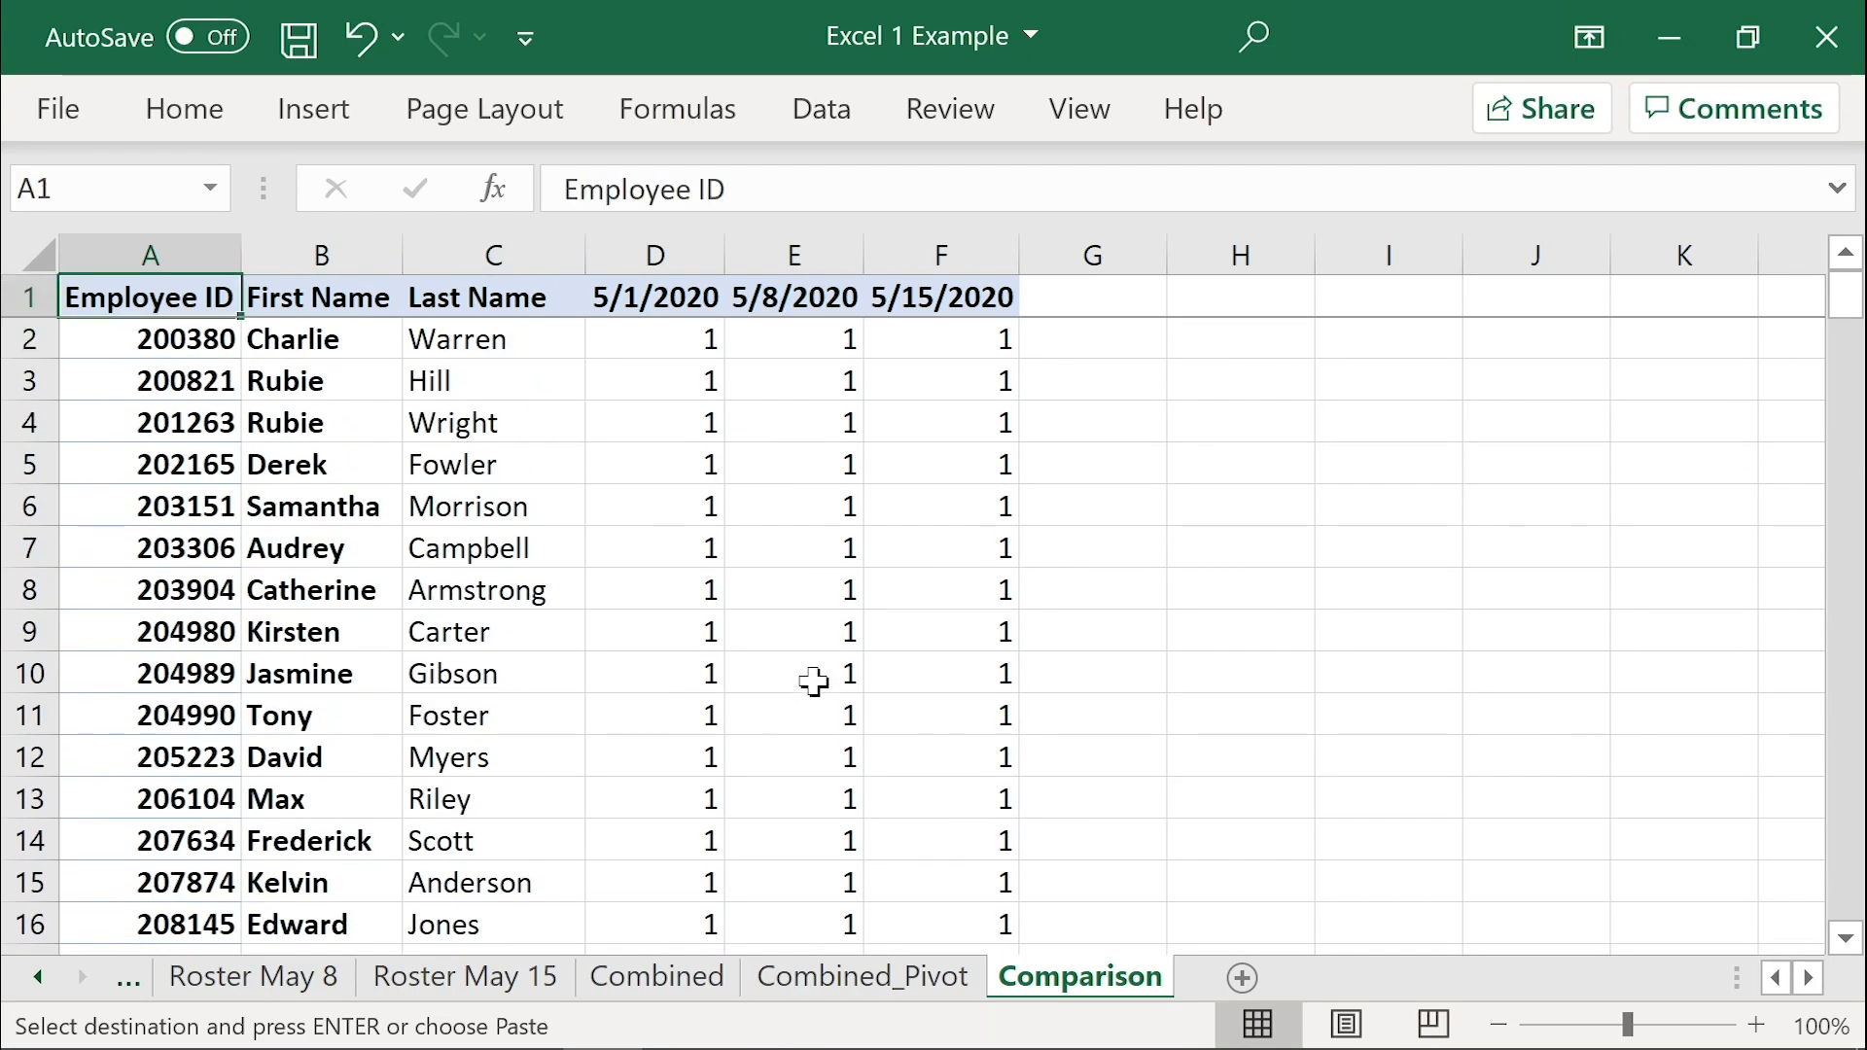
# Step: Look through the remaining Comparison rows, checking the 5/1/2020 and 5/8/2020 values in rows 133, 136 and 153
pyautogui.scroll(-20, 812, 687)
pyautogui.scroll(-12, 814, 681)
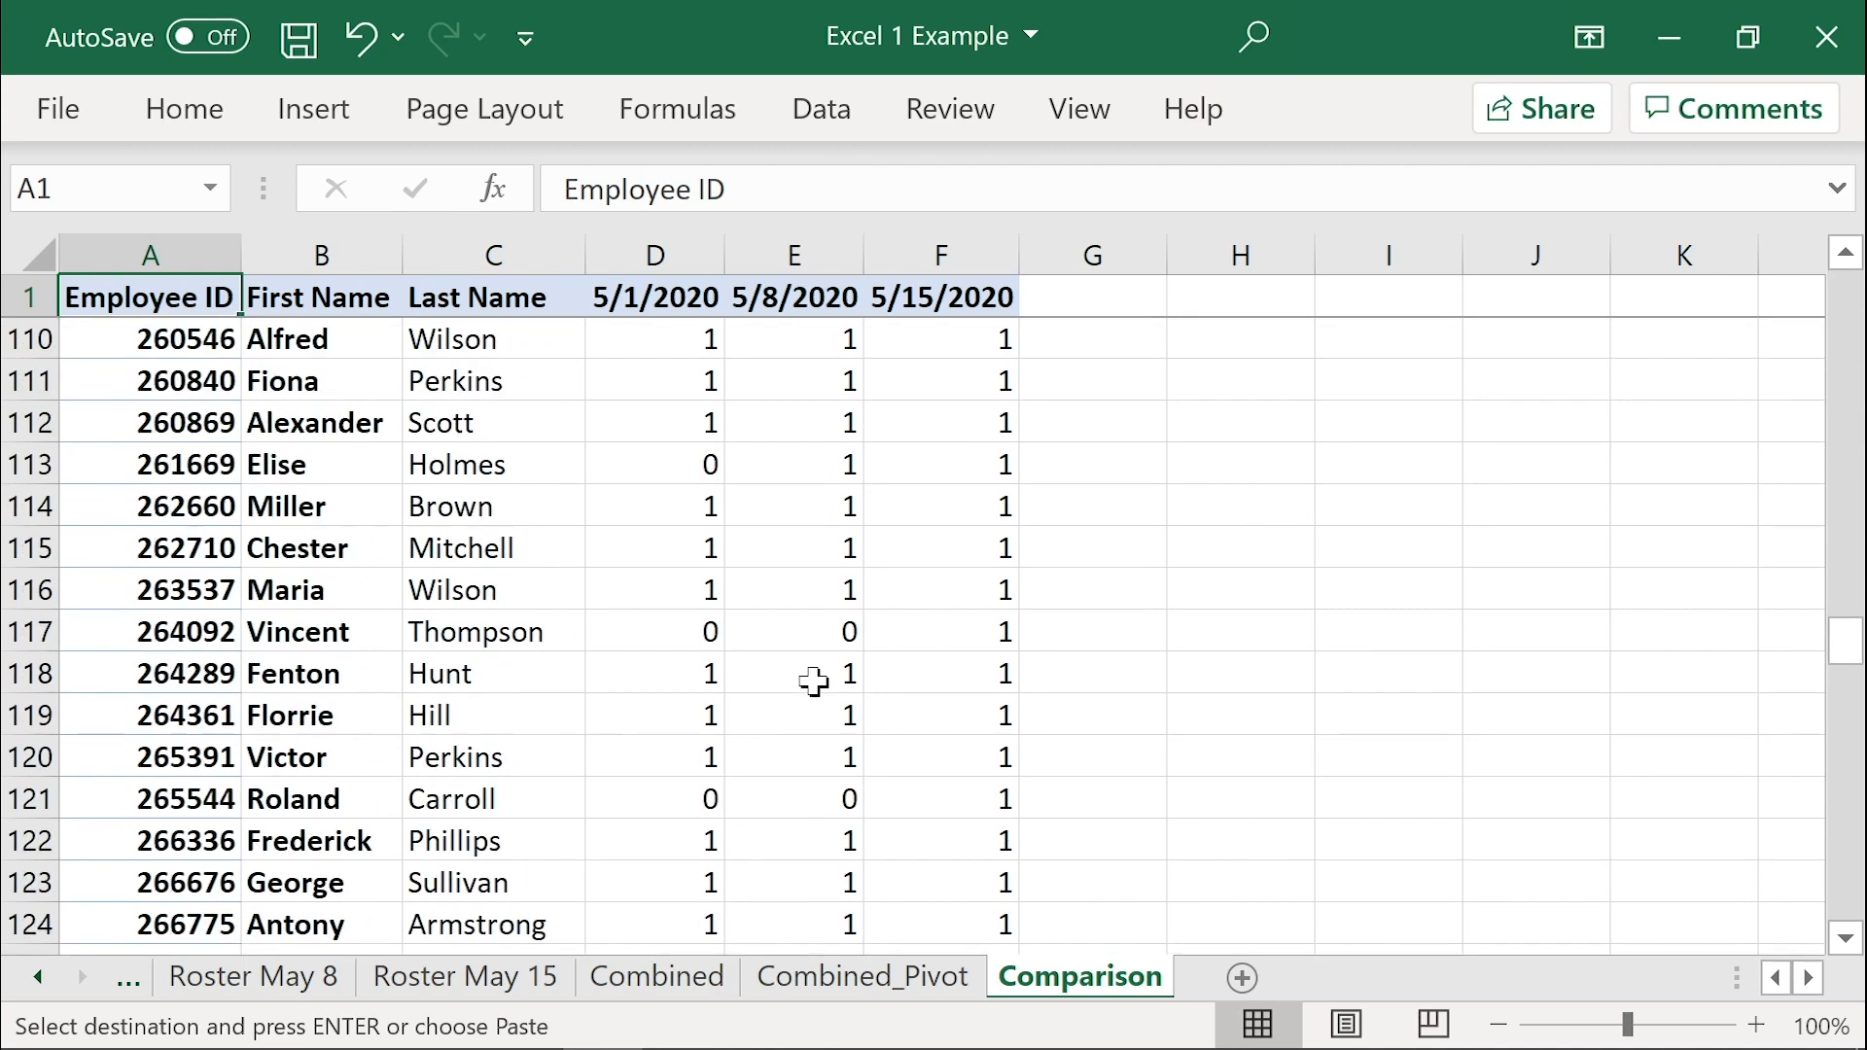
pyautogui.click(722, 552)
pyautogui.moveTo(731, 556); pyautogui.dragTo(831, 552)
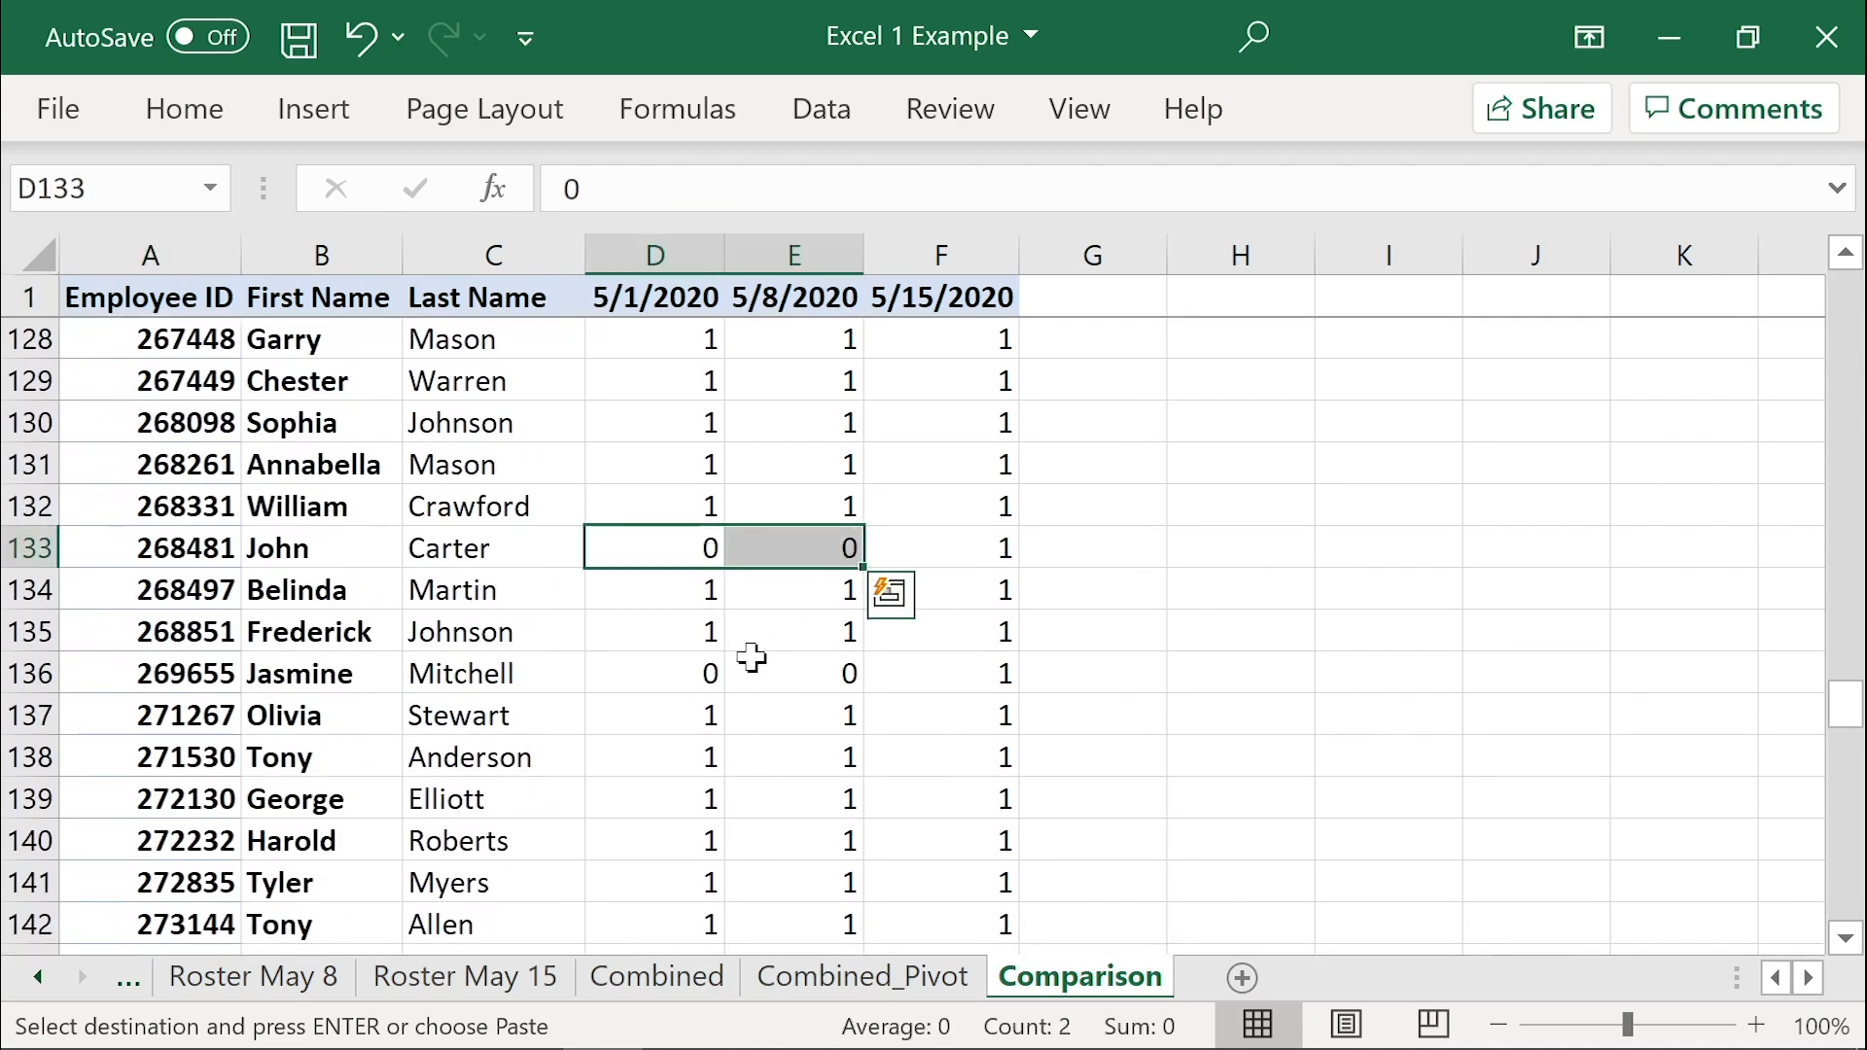
pyautogui.moveTo(710, 673); pyautogui.dragTo(817, 671)
pyautogui.scroll(-8, 817, 654)
pyautogui.moveTo(705, 384); pyautogui.dragTo(842, 382)
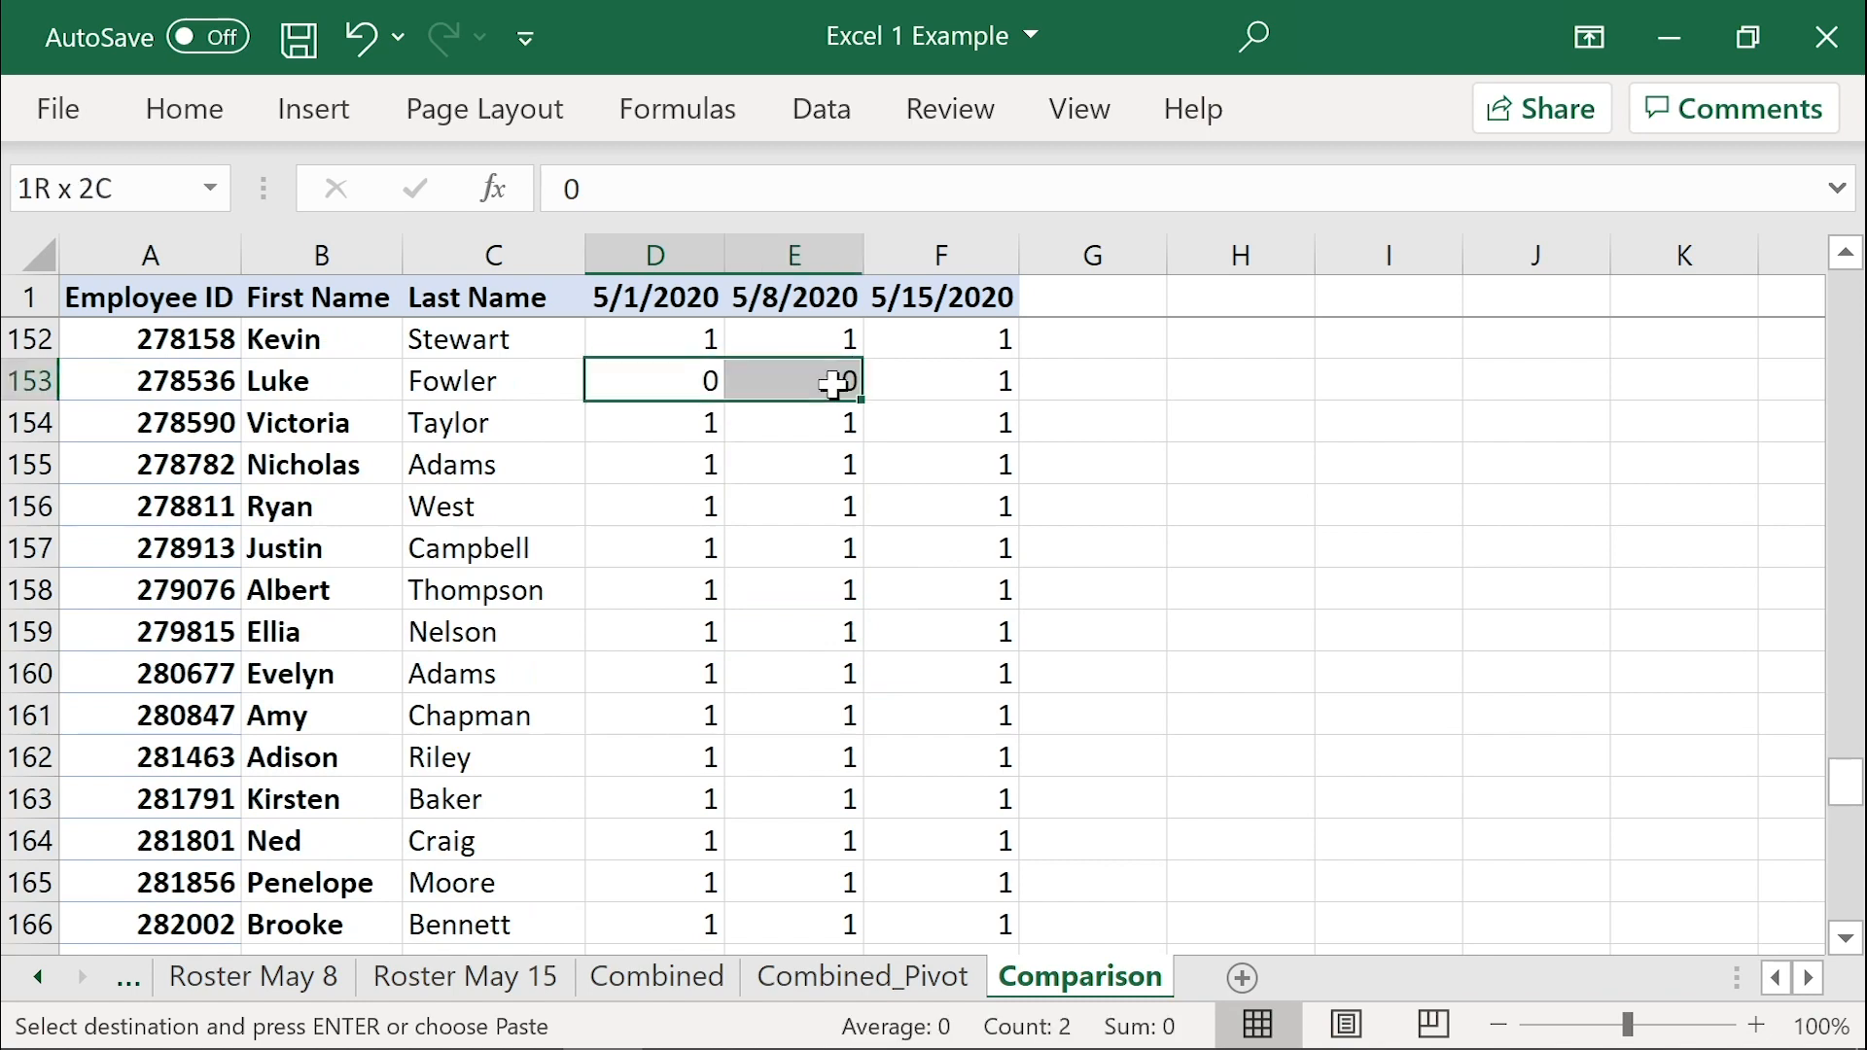
pyautogui.hotkey('ctrl', 'v')
pyautogui.hotkey('ctrl', 'Home')
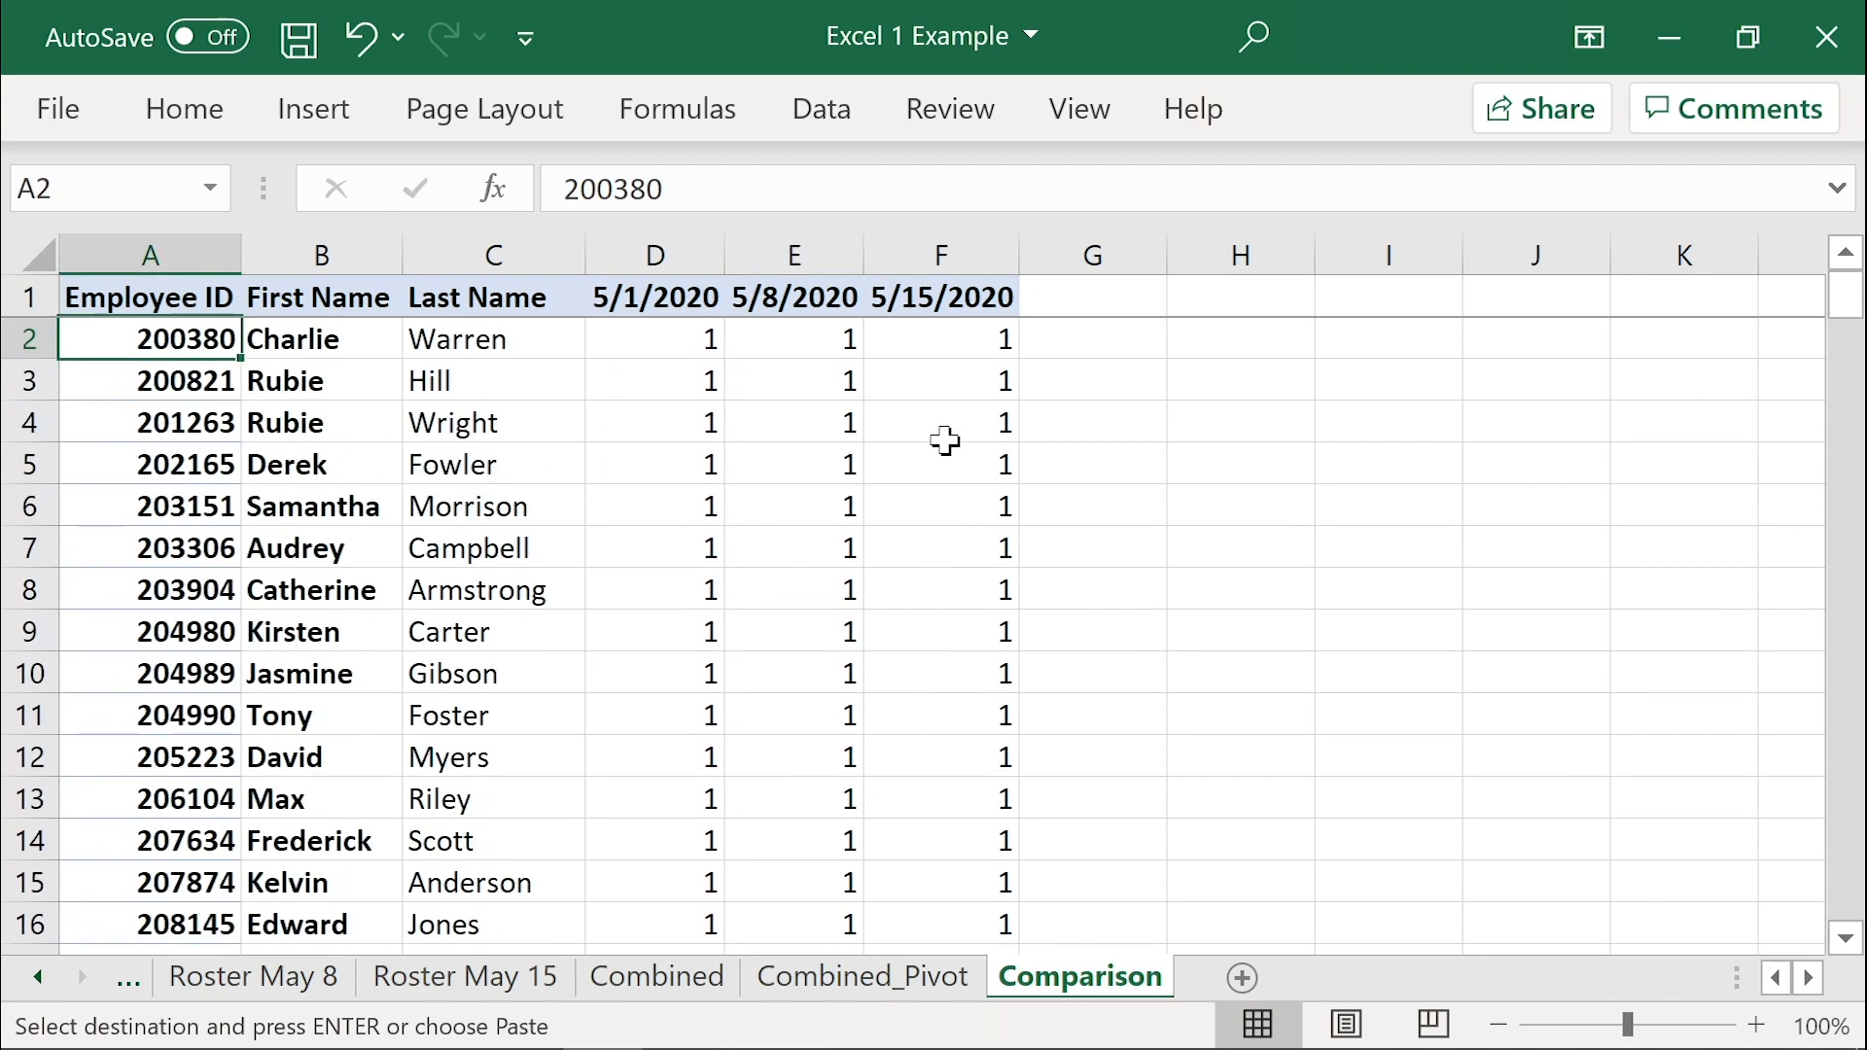
# Step: Start a custom sort of the whole Comparison table, including its header row, with 5/15/2020 as the first sort level
pyautogui.click(146, 297)
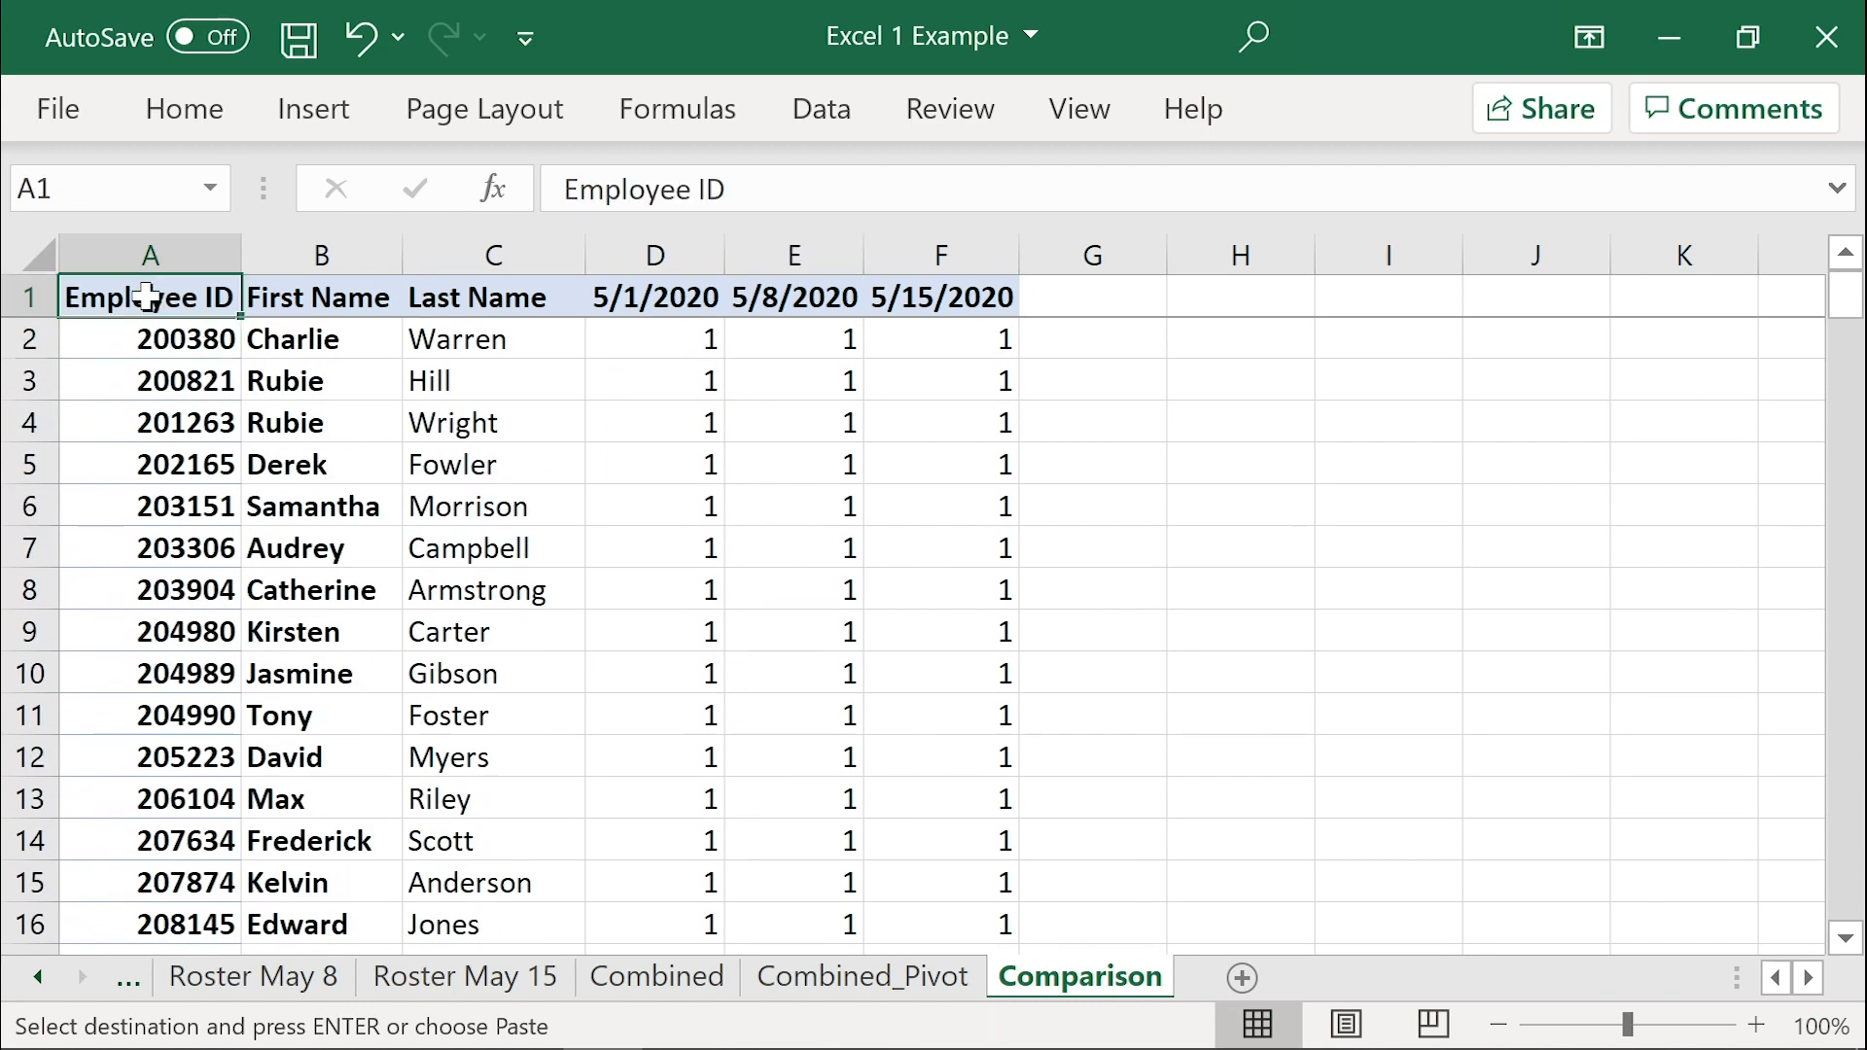
pyautogui.hotkey('ctrl', 'shift', 'Right')
pyautogui.hotkey('ctrl', 'shift', 'Down')
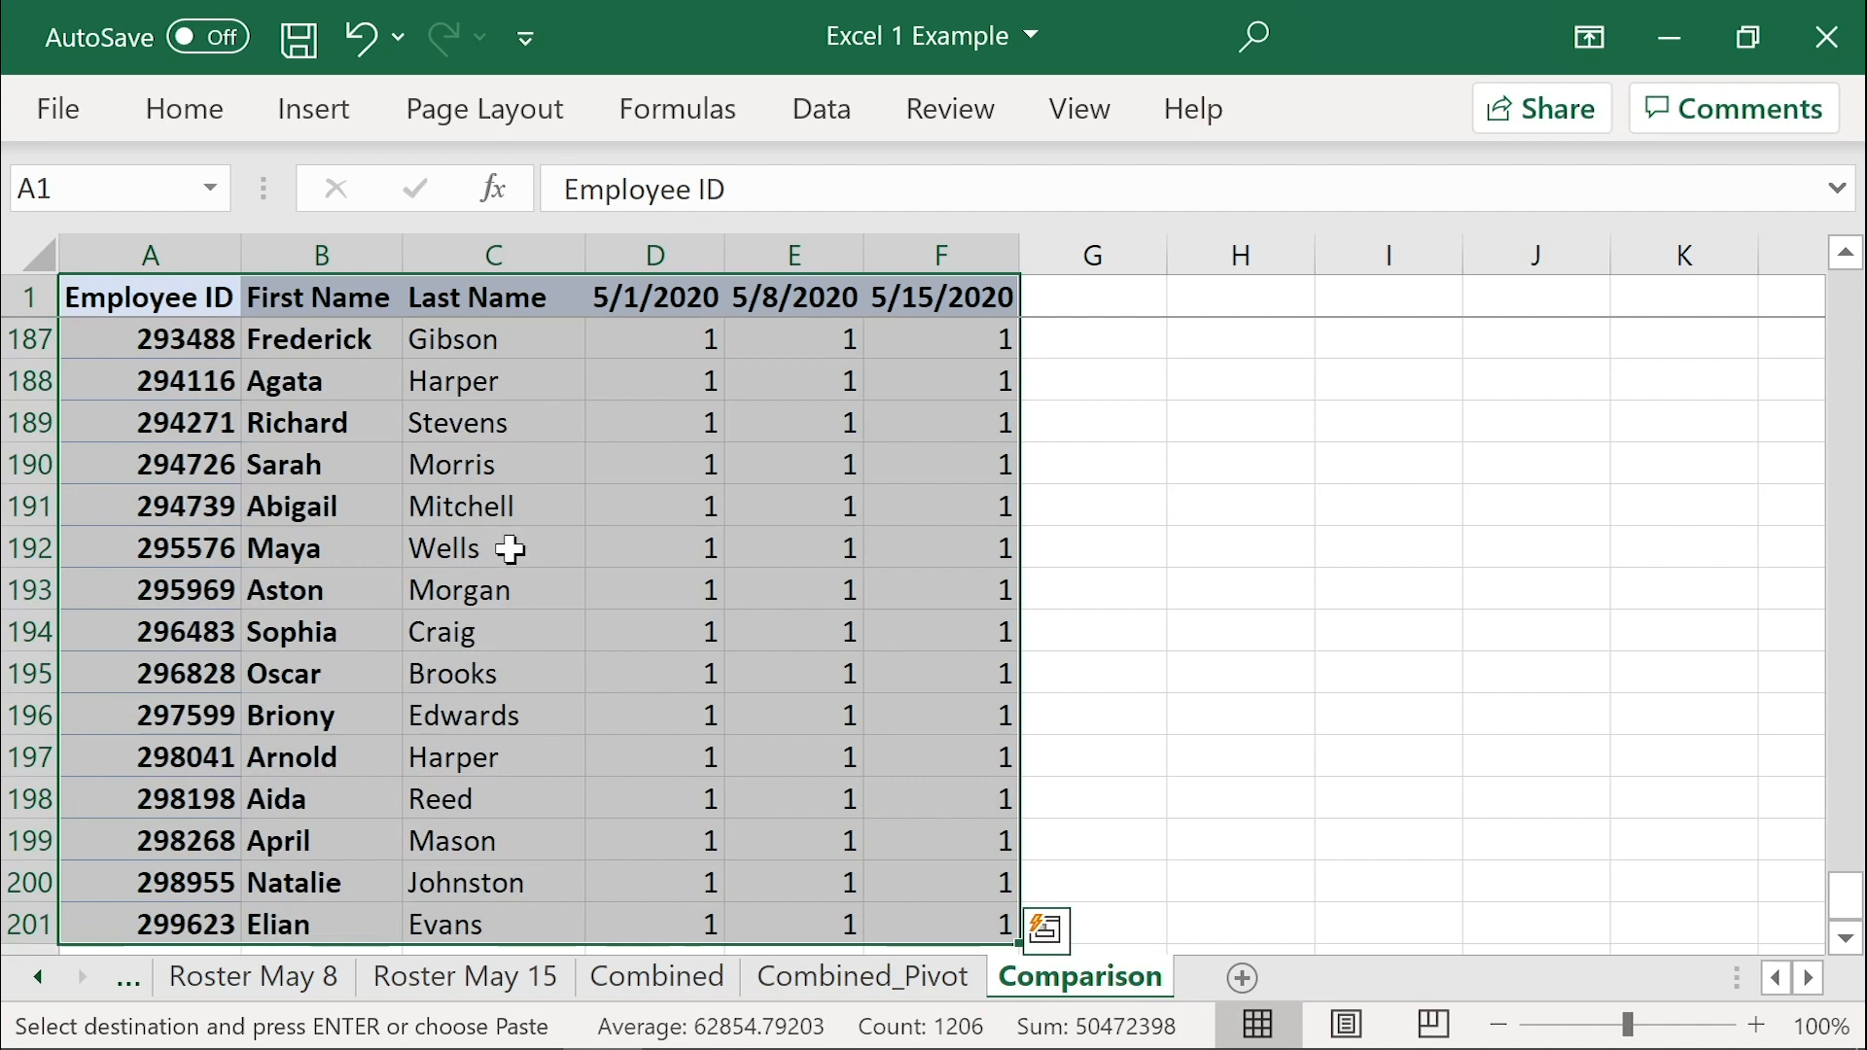
pyautogui.click(822, 112)
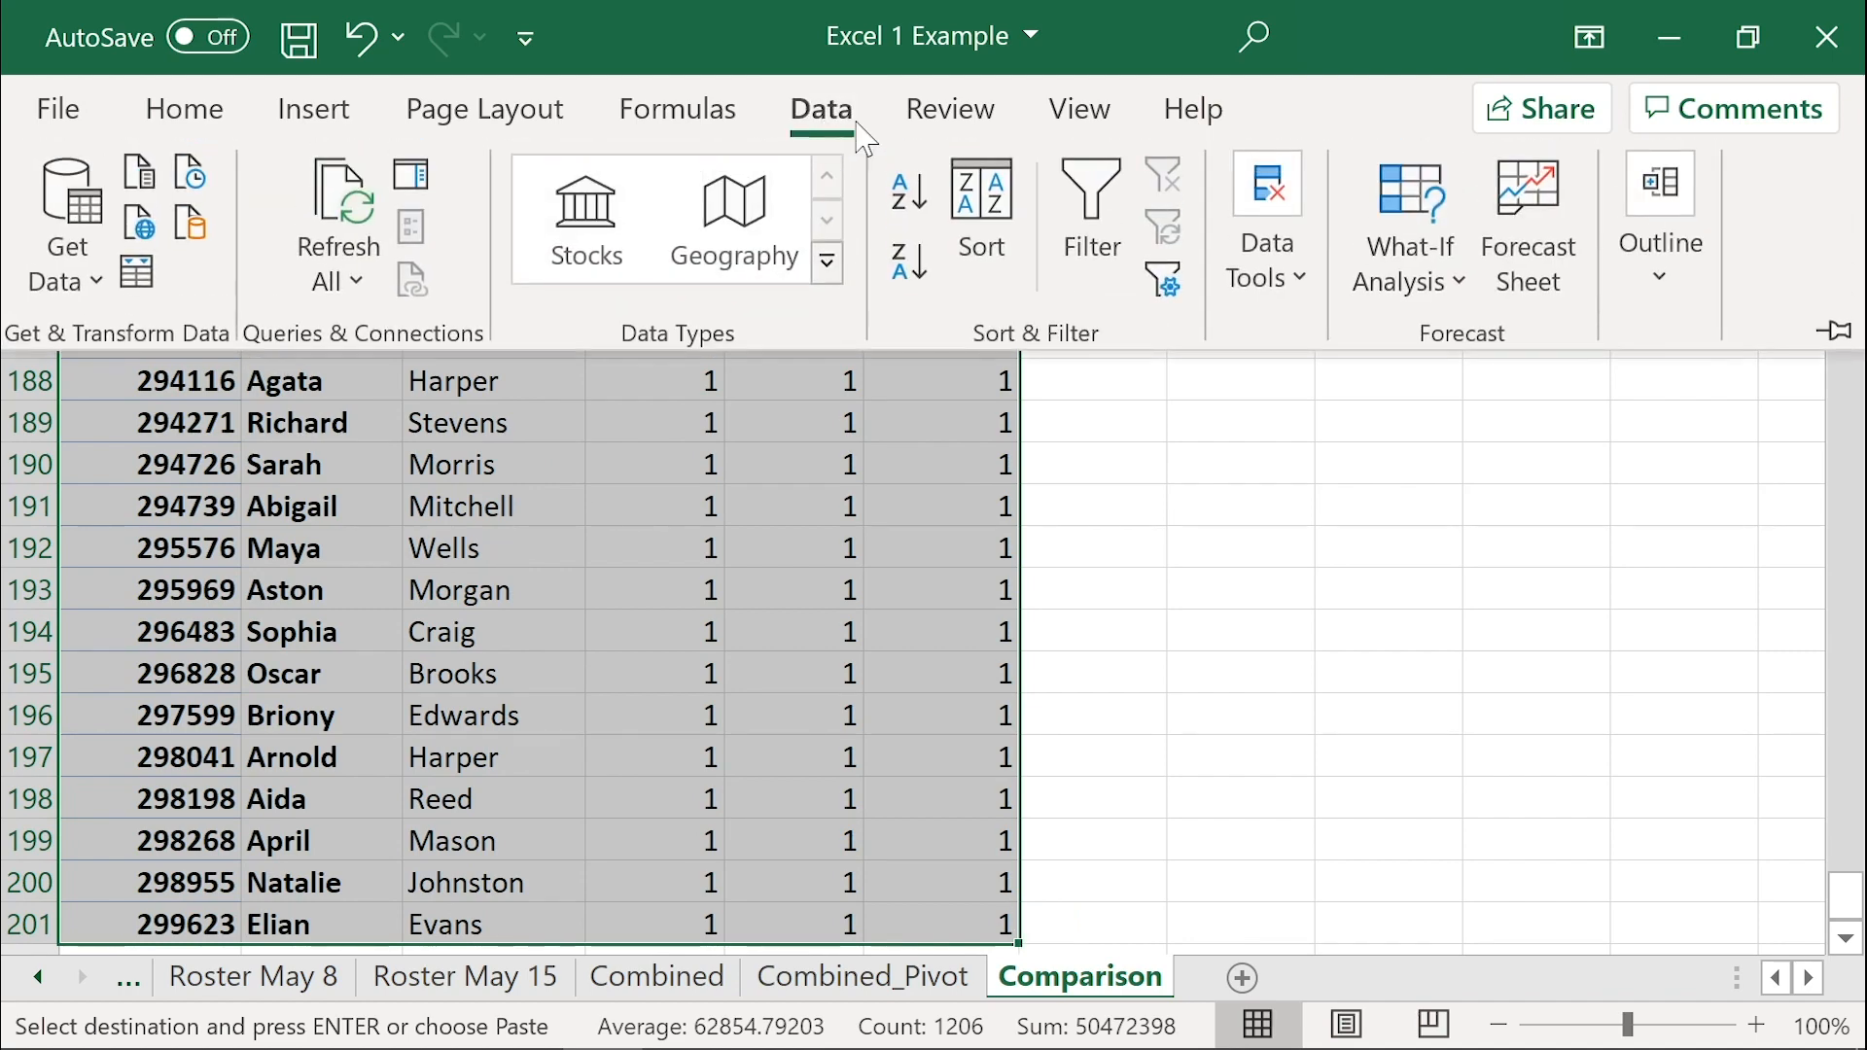
pyautogui.click(981, 209)
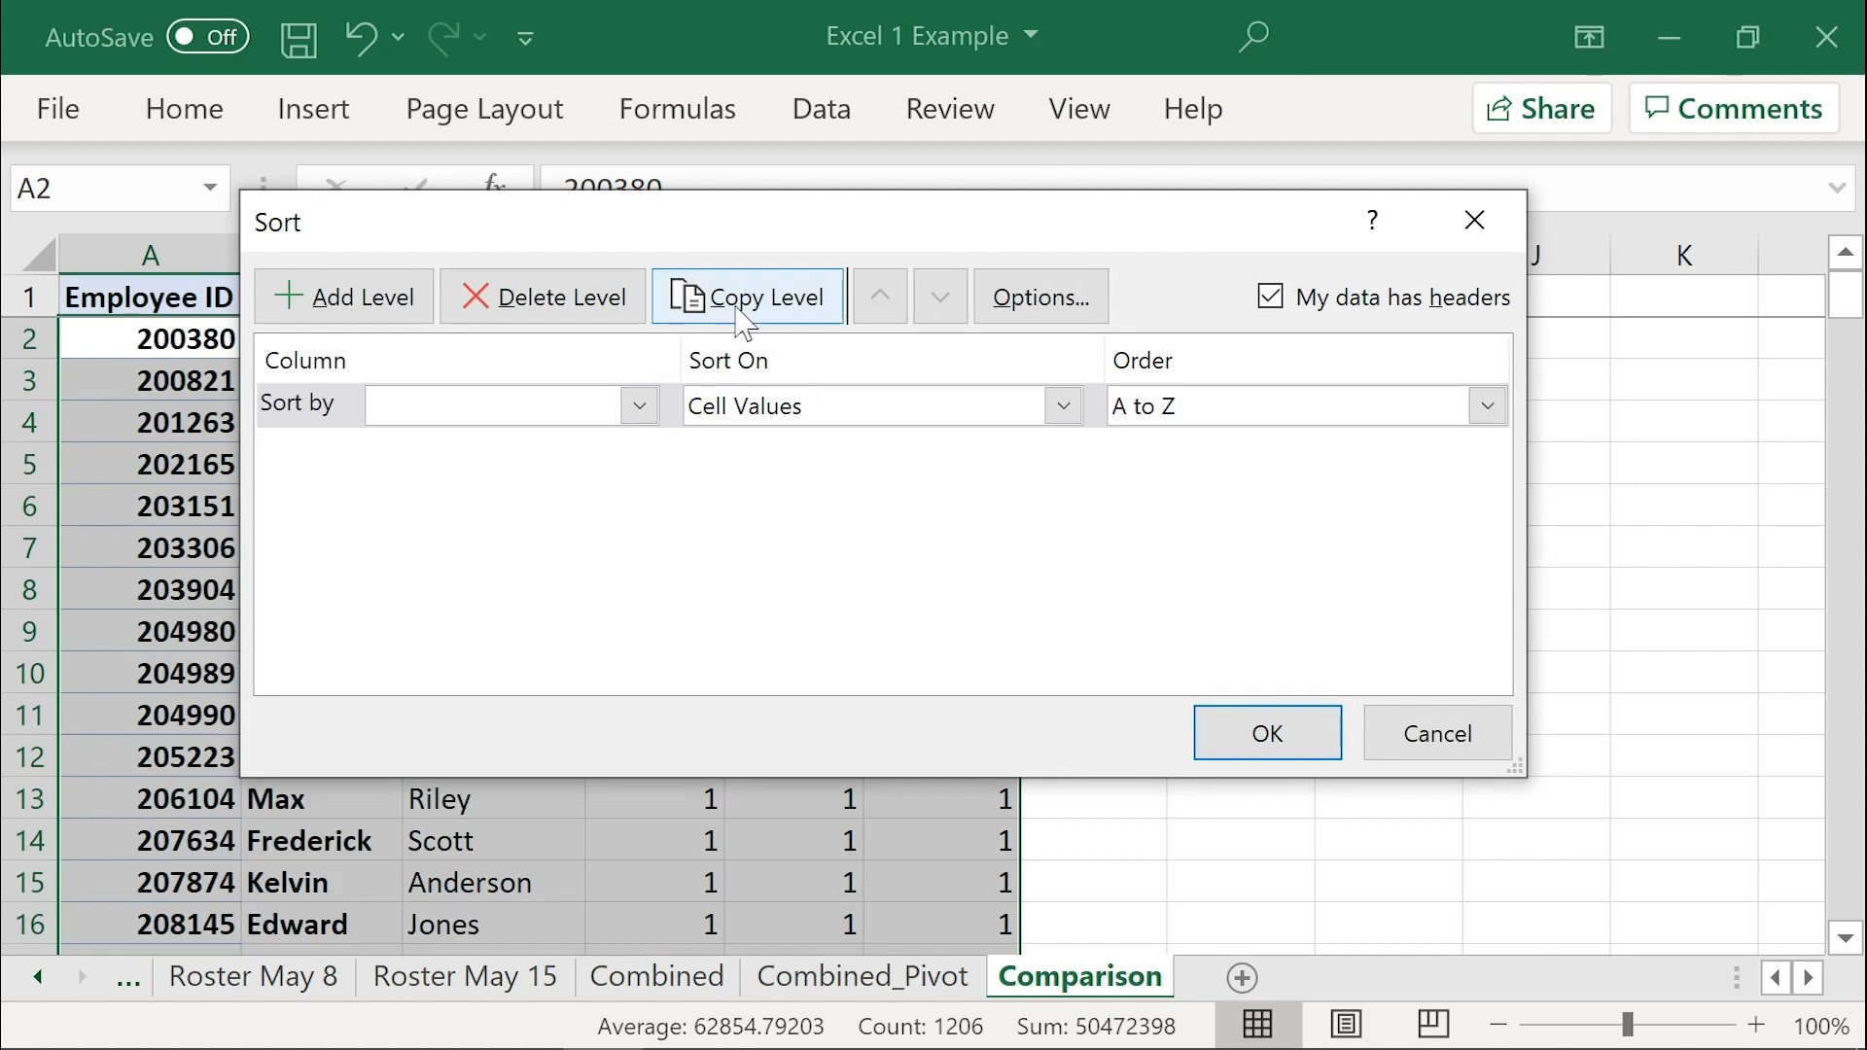
pyautogui.click(639, 405)
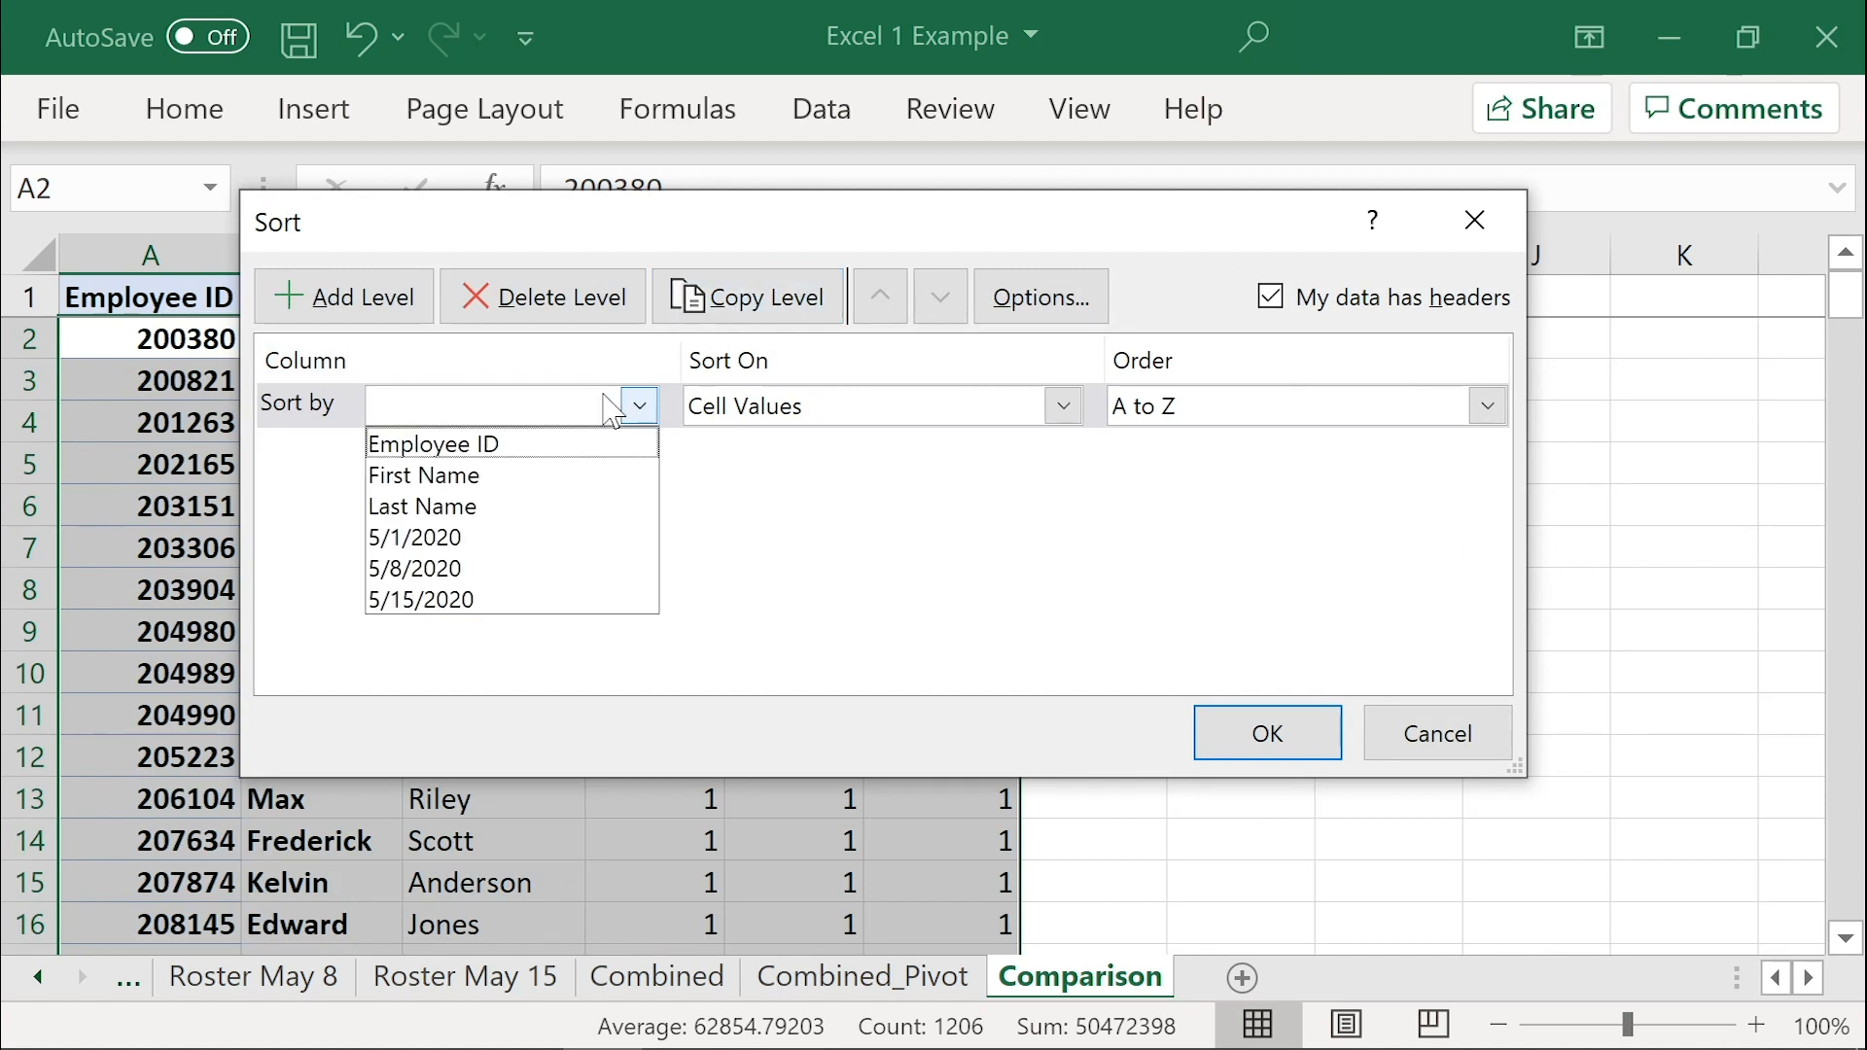
pyautogui.click(490, 595)
# Step: Add 5/8/2020 and 5/1/2020 as the second and third sort levels, smallest to largest, and apply the sort
pyautogui.click(365, 303)
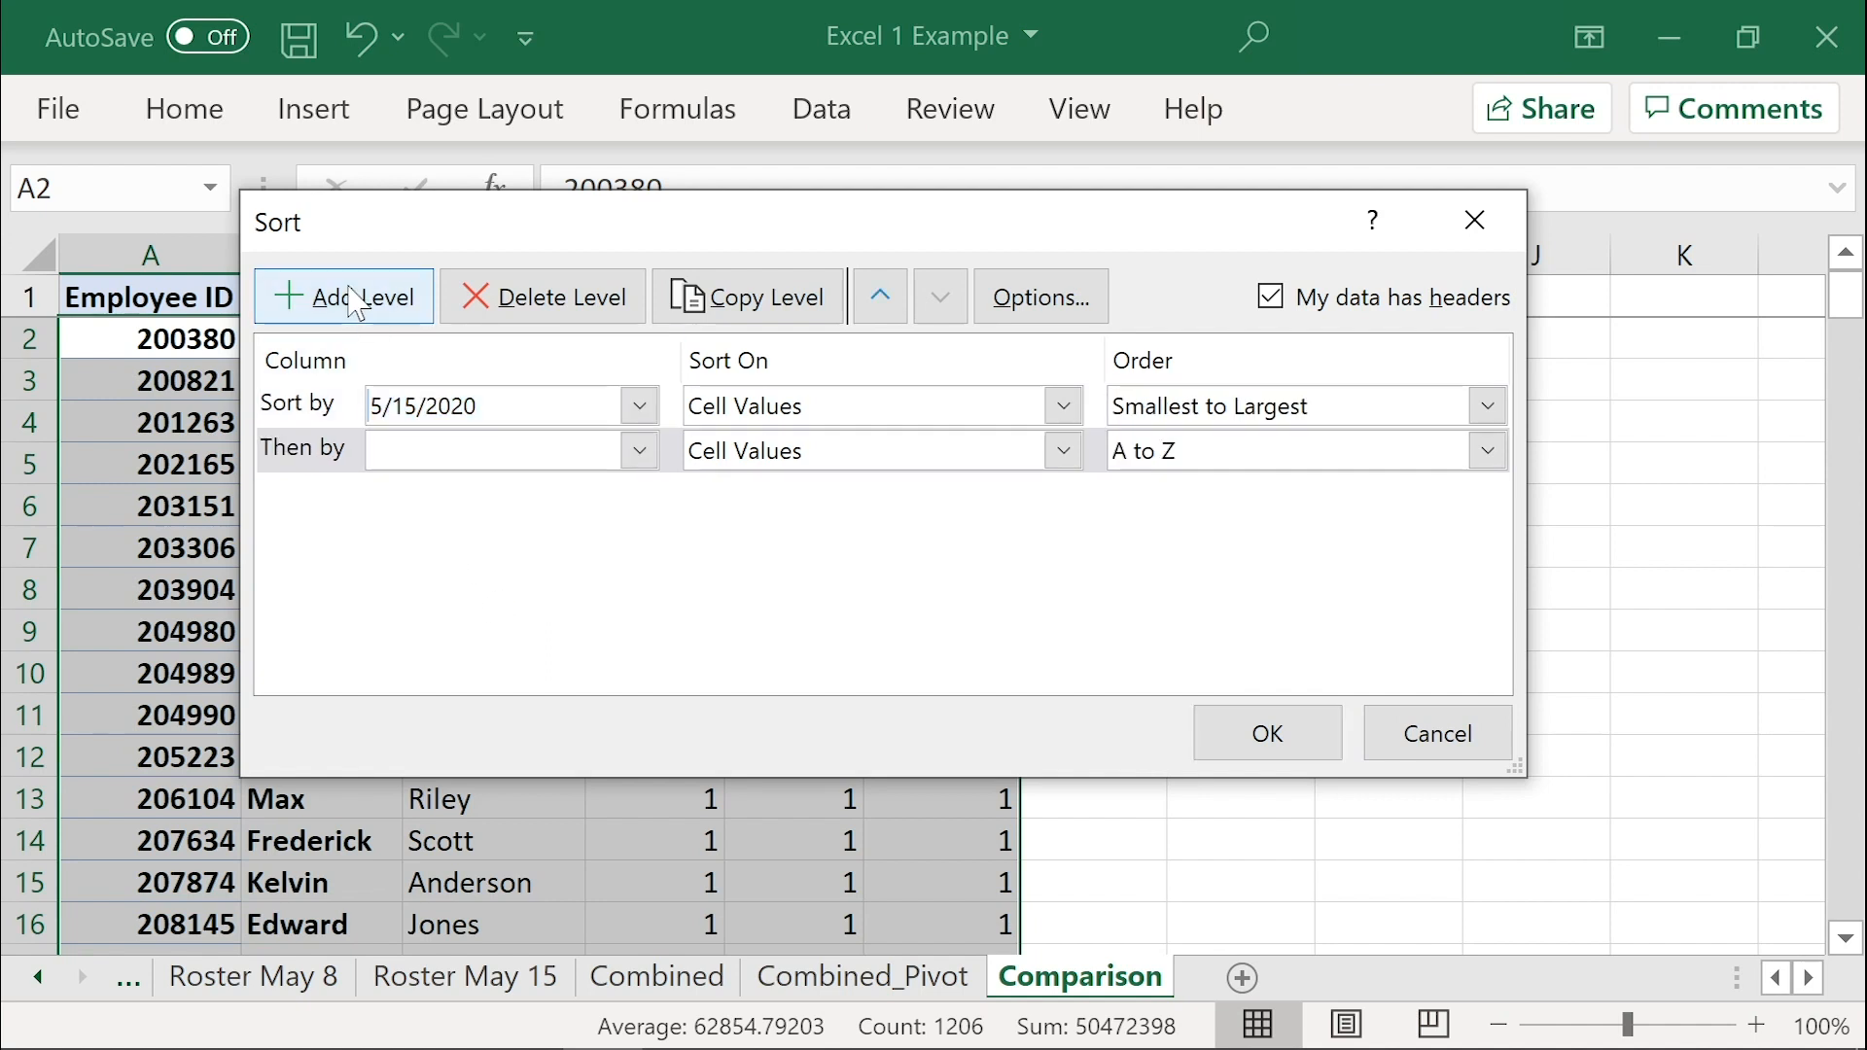
pyautogui.click(448, 455)
pyautogui.click(419, 612)
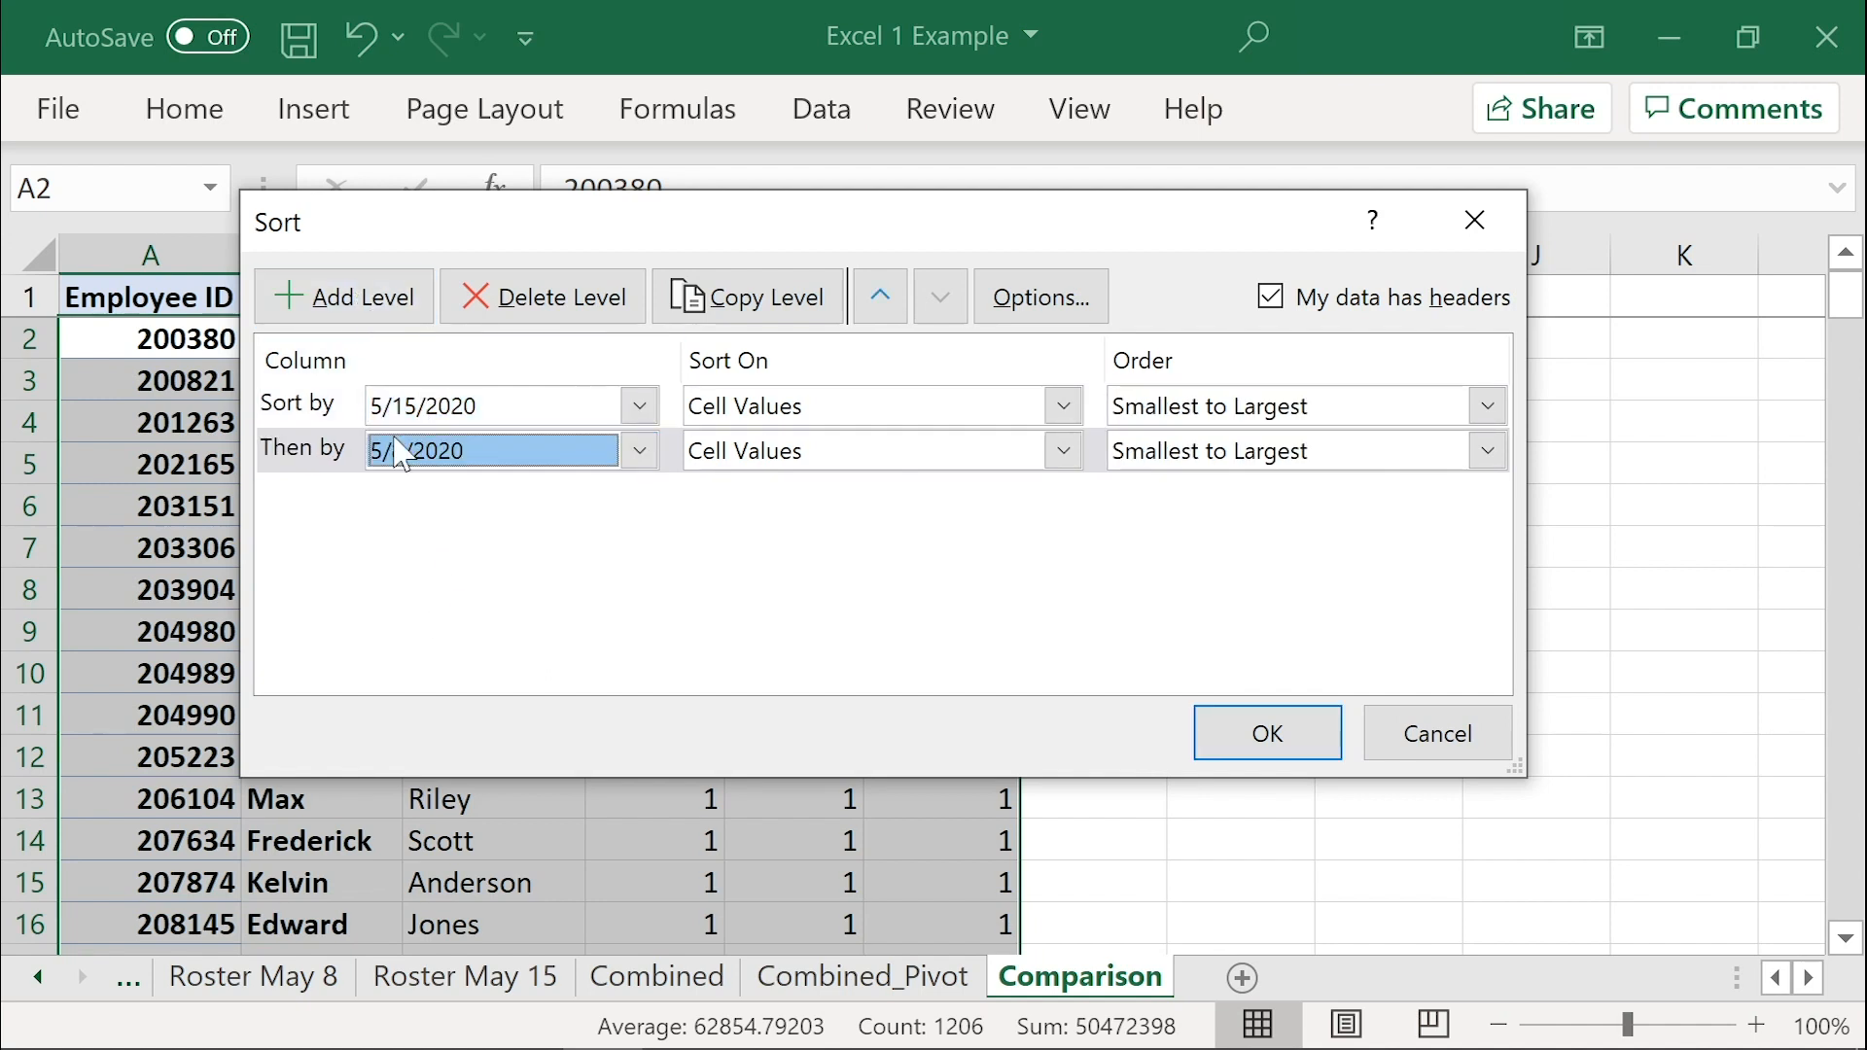
pyautogui.click(354, 300)
pyautogui.click(424, 494)
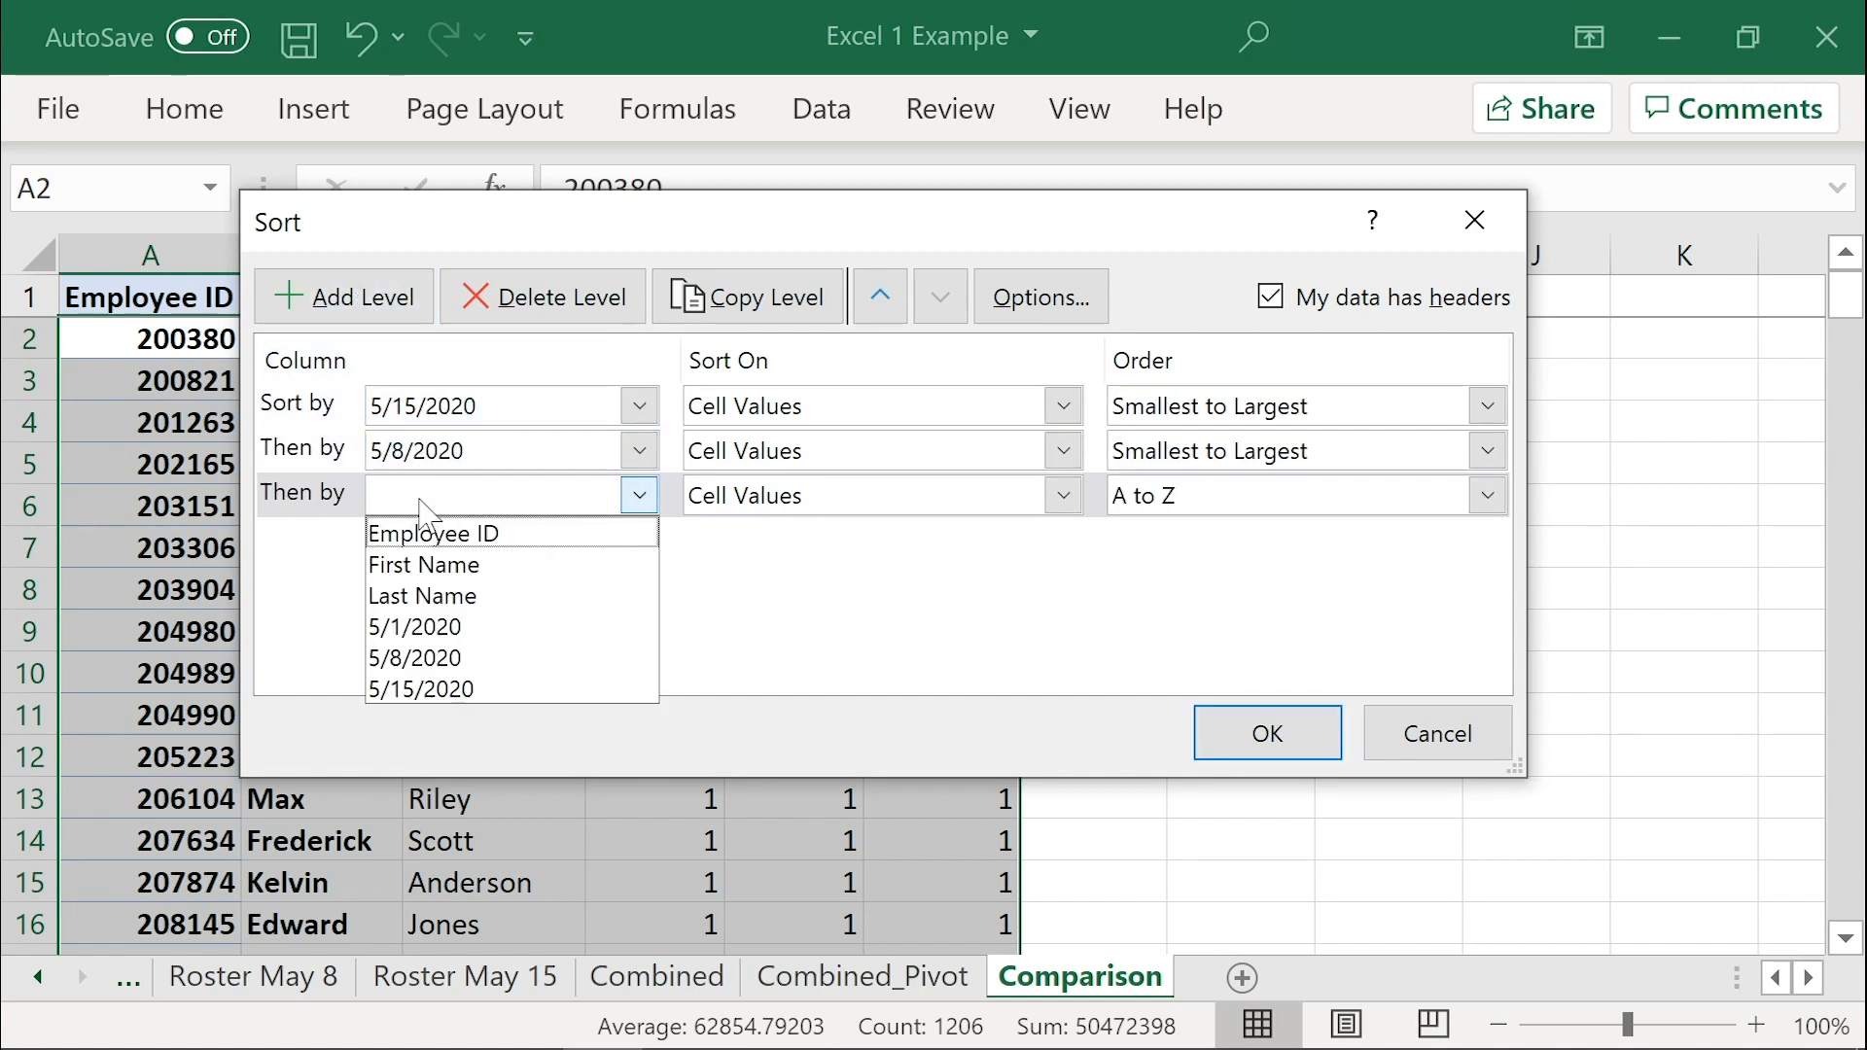
pyautogui.click(436, 622)
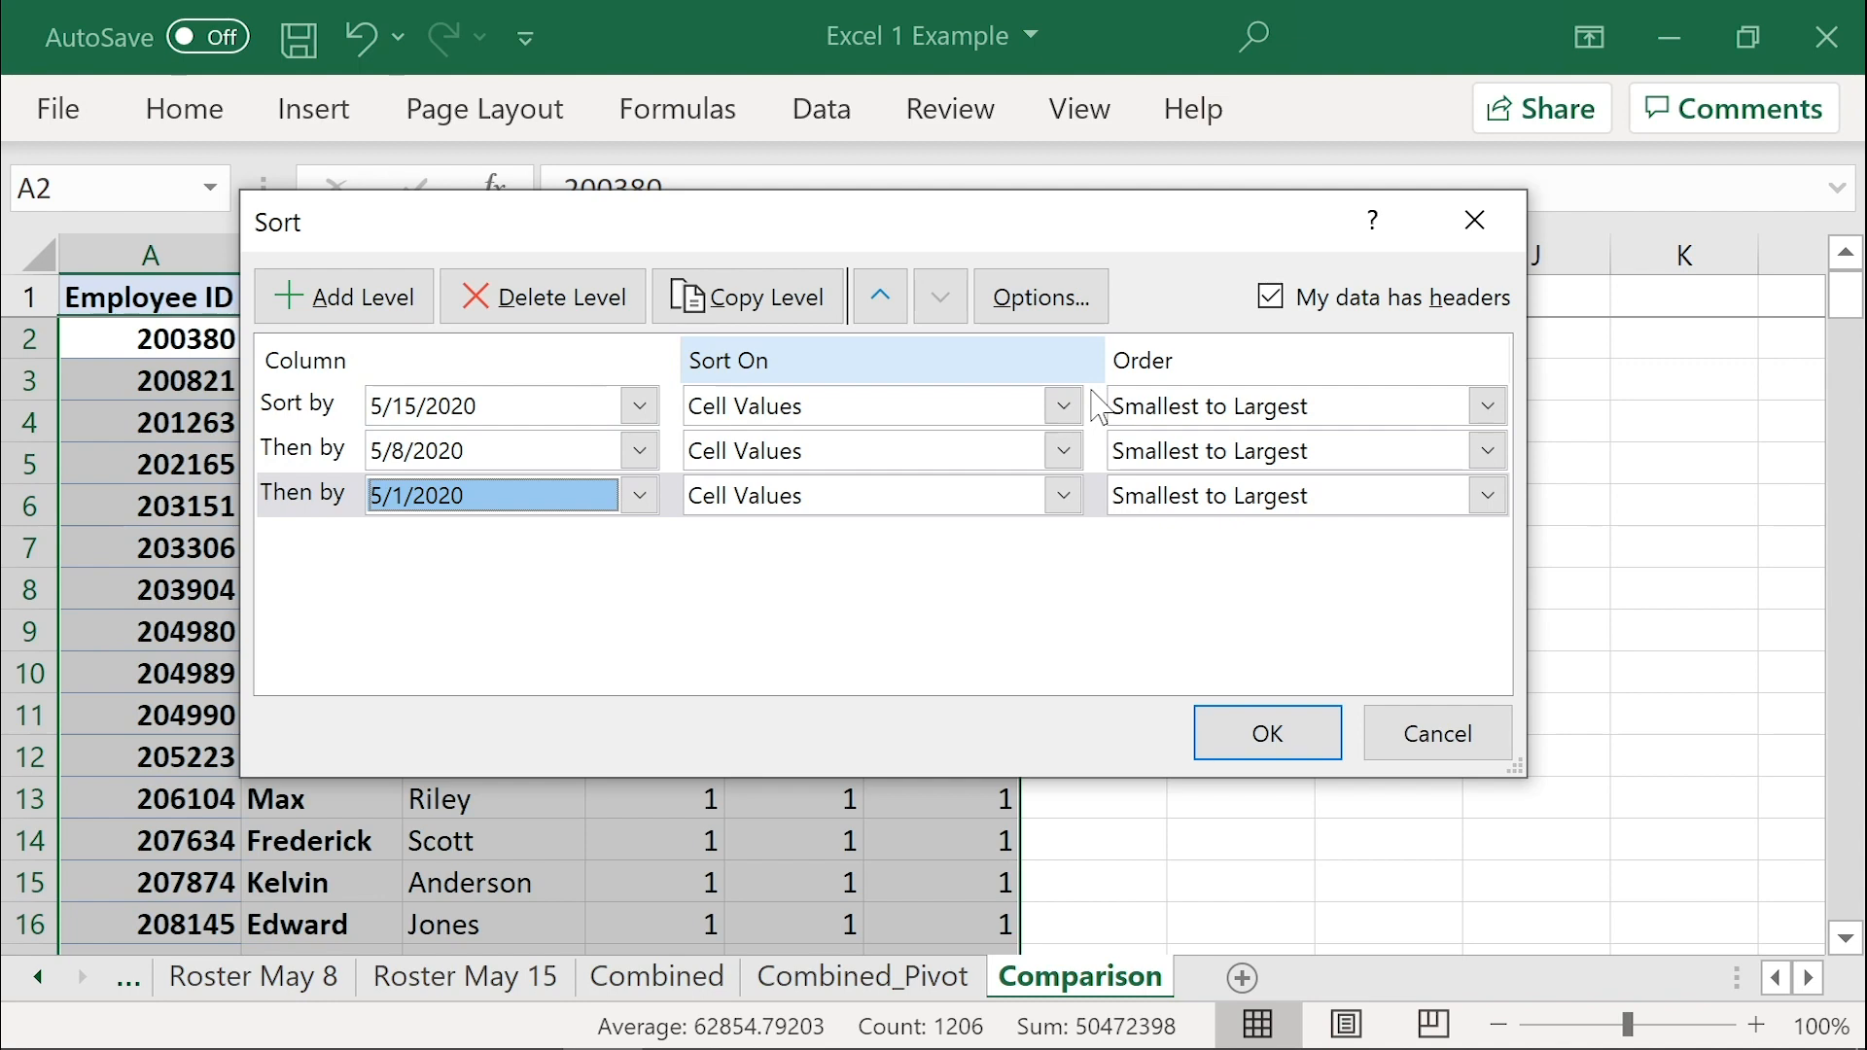
pyautogui.click(1308, 741)
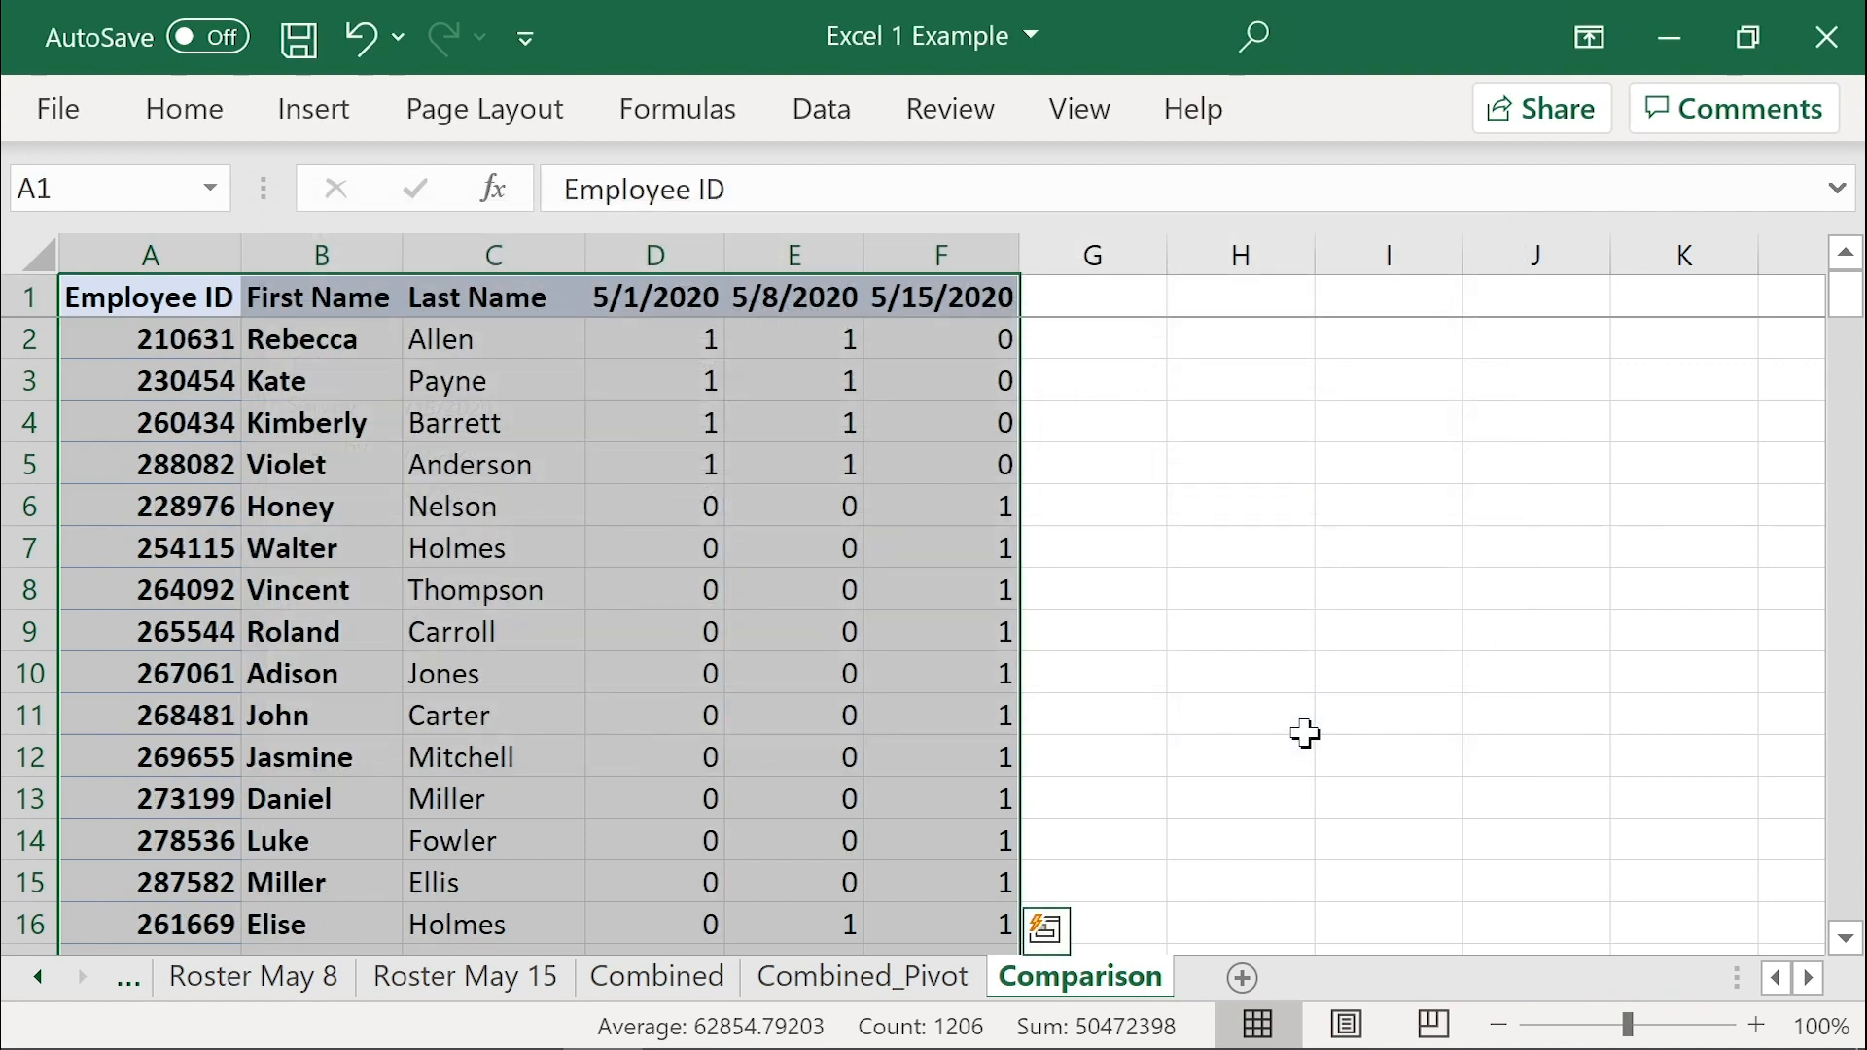
pyautogui.press('Down')
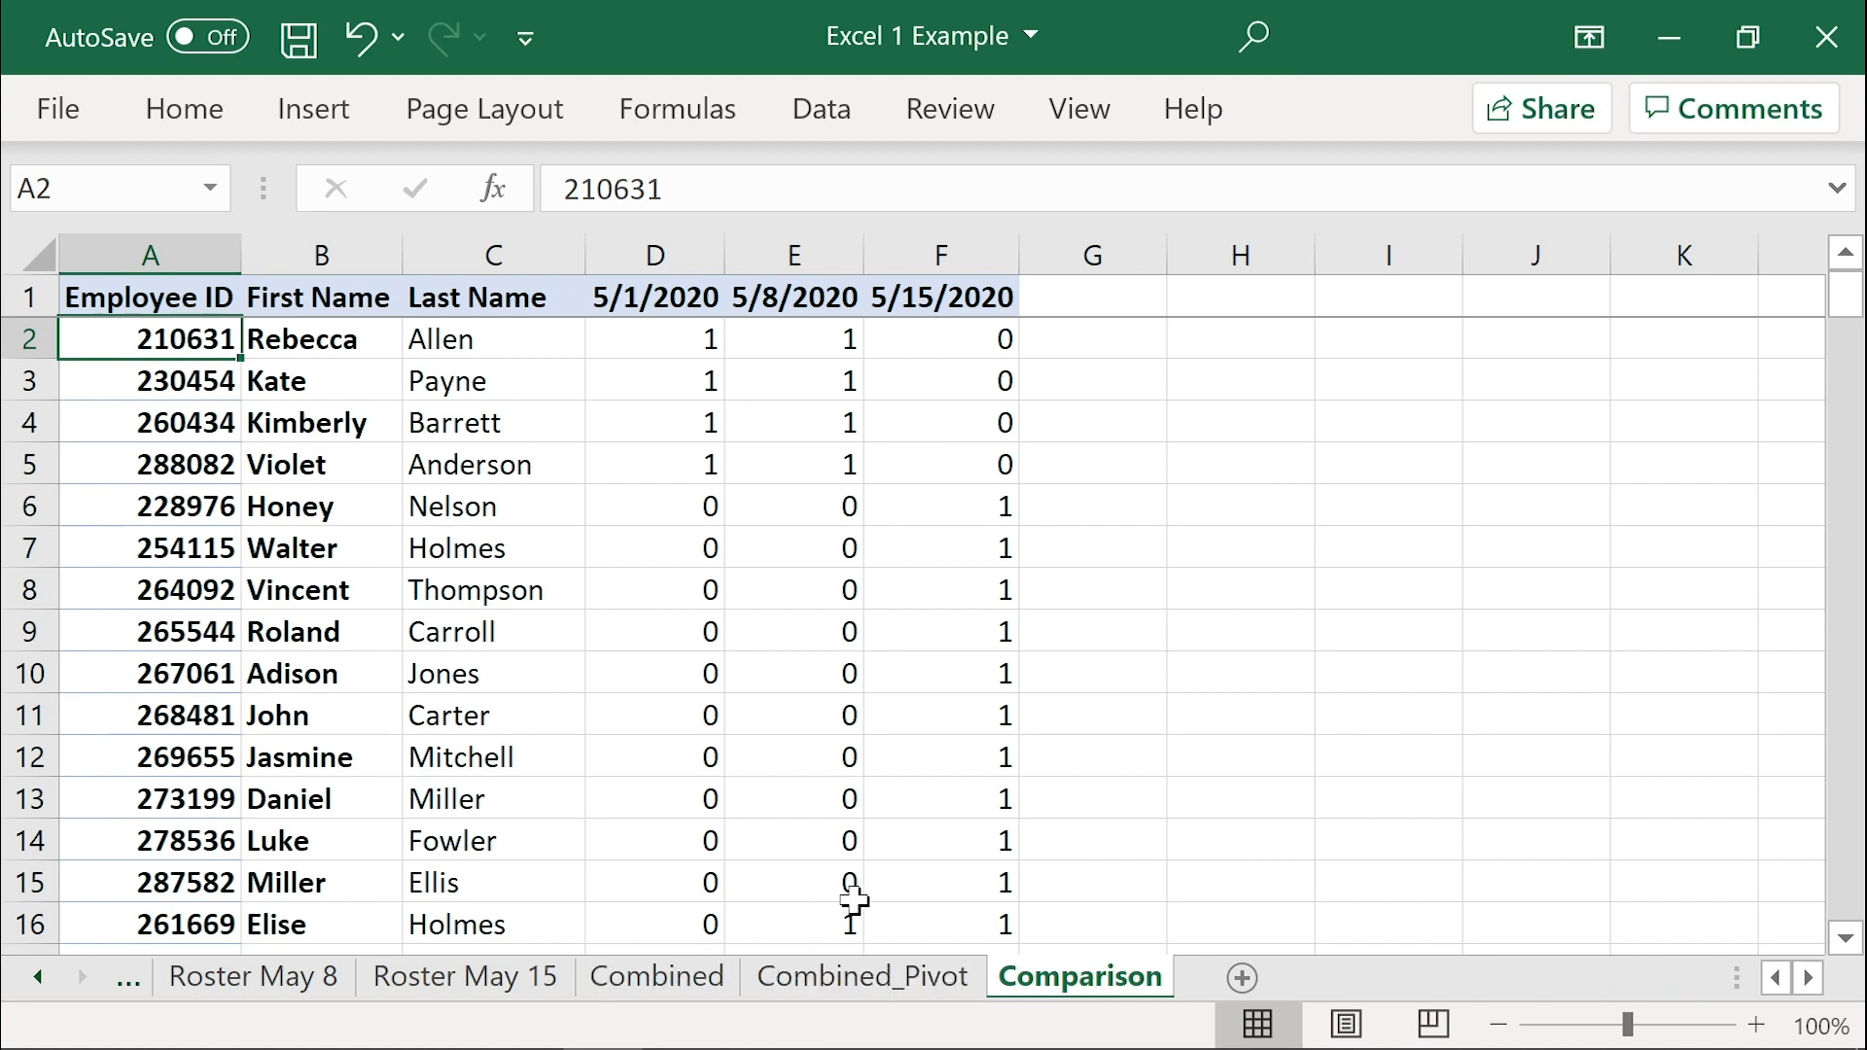
# Step: Examine the date values of the sorted employee groups in rows 2–5, 6–15 and 16–17, and return to cell A1
pyautogui.scroll(-2, 954, 808)
pyautogui.scroll(2, 954, 806)
pyautogui.moveTo(970, 342); pyautogui.dragTo(112, 458)
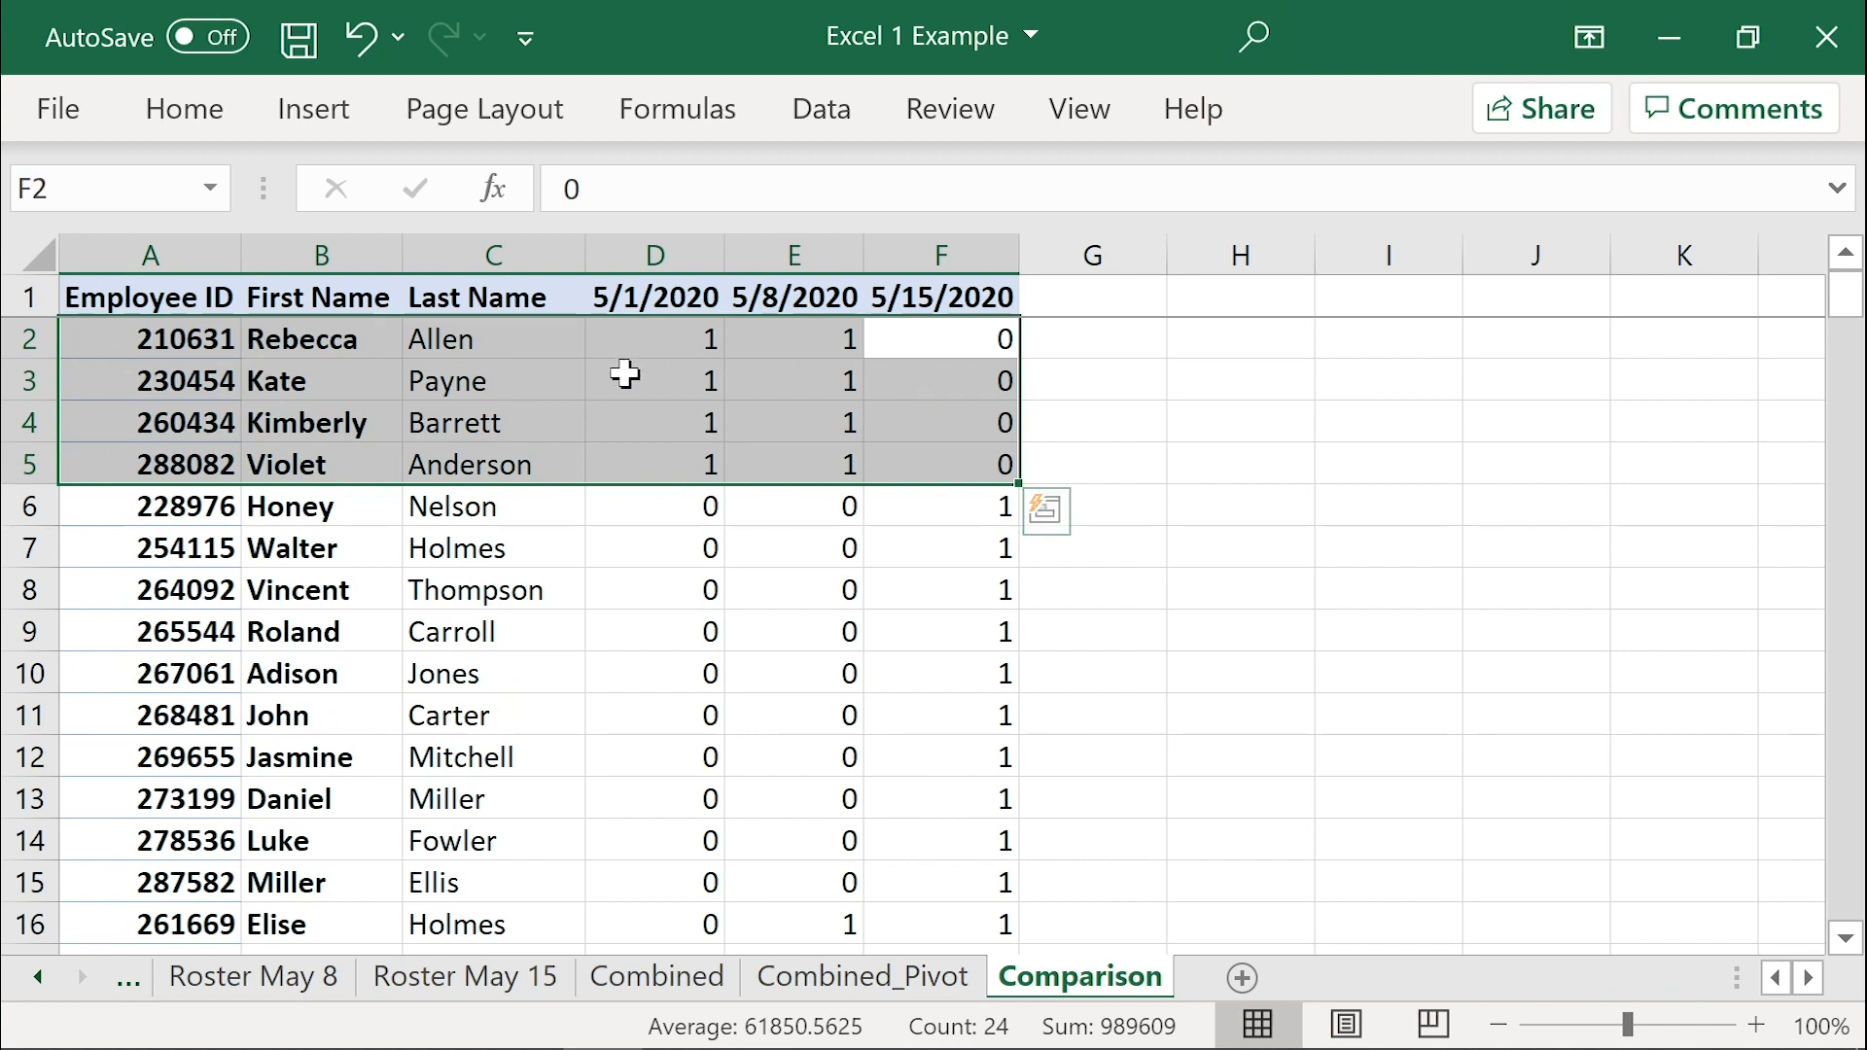
pyautogui.moveTo(973, 507); pyautogui.dragTo(74, 920)
pyautogui.moveTo(53, 895); pyautogui.dragTo(48, 884)
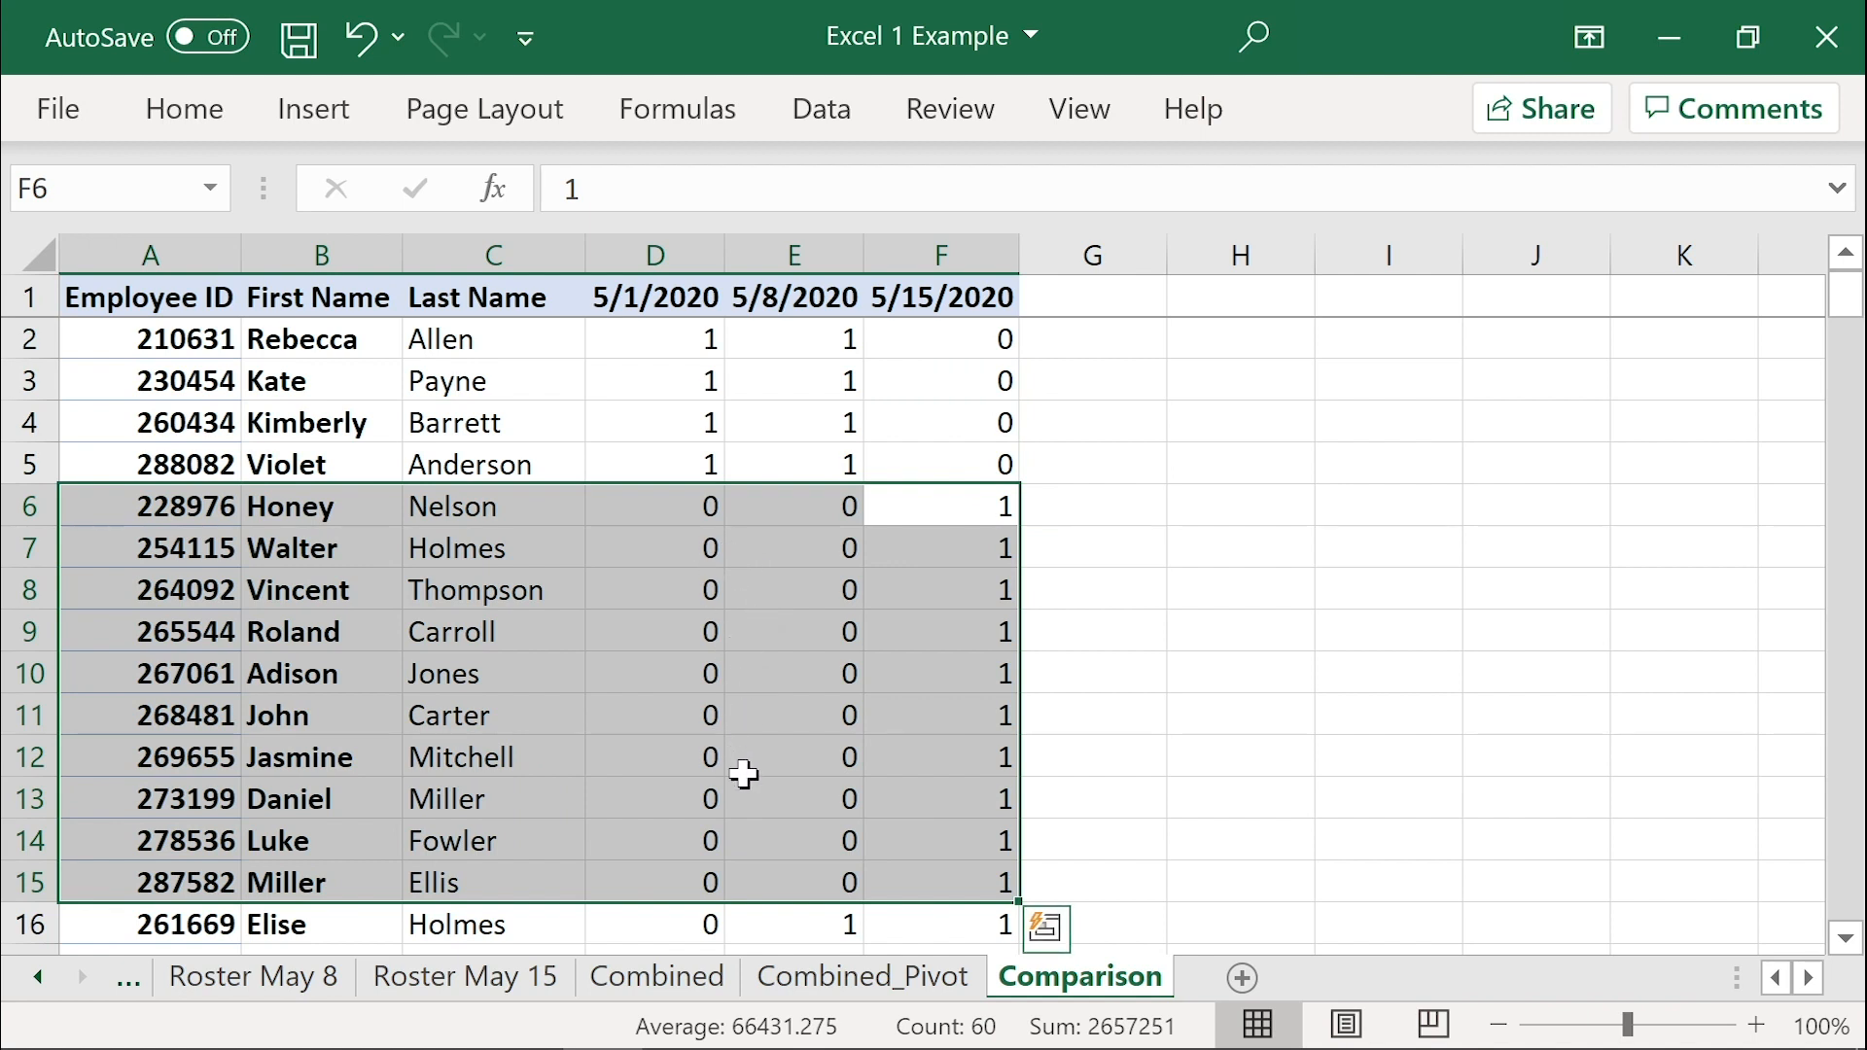
pyautogui.scroll(-1, 760, 857)
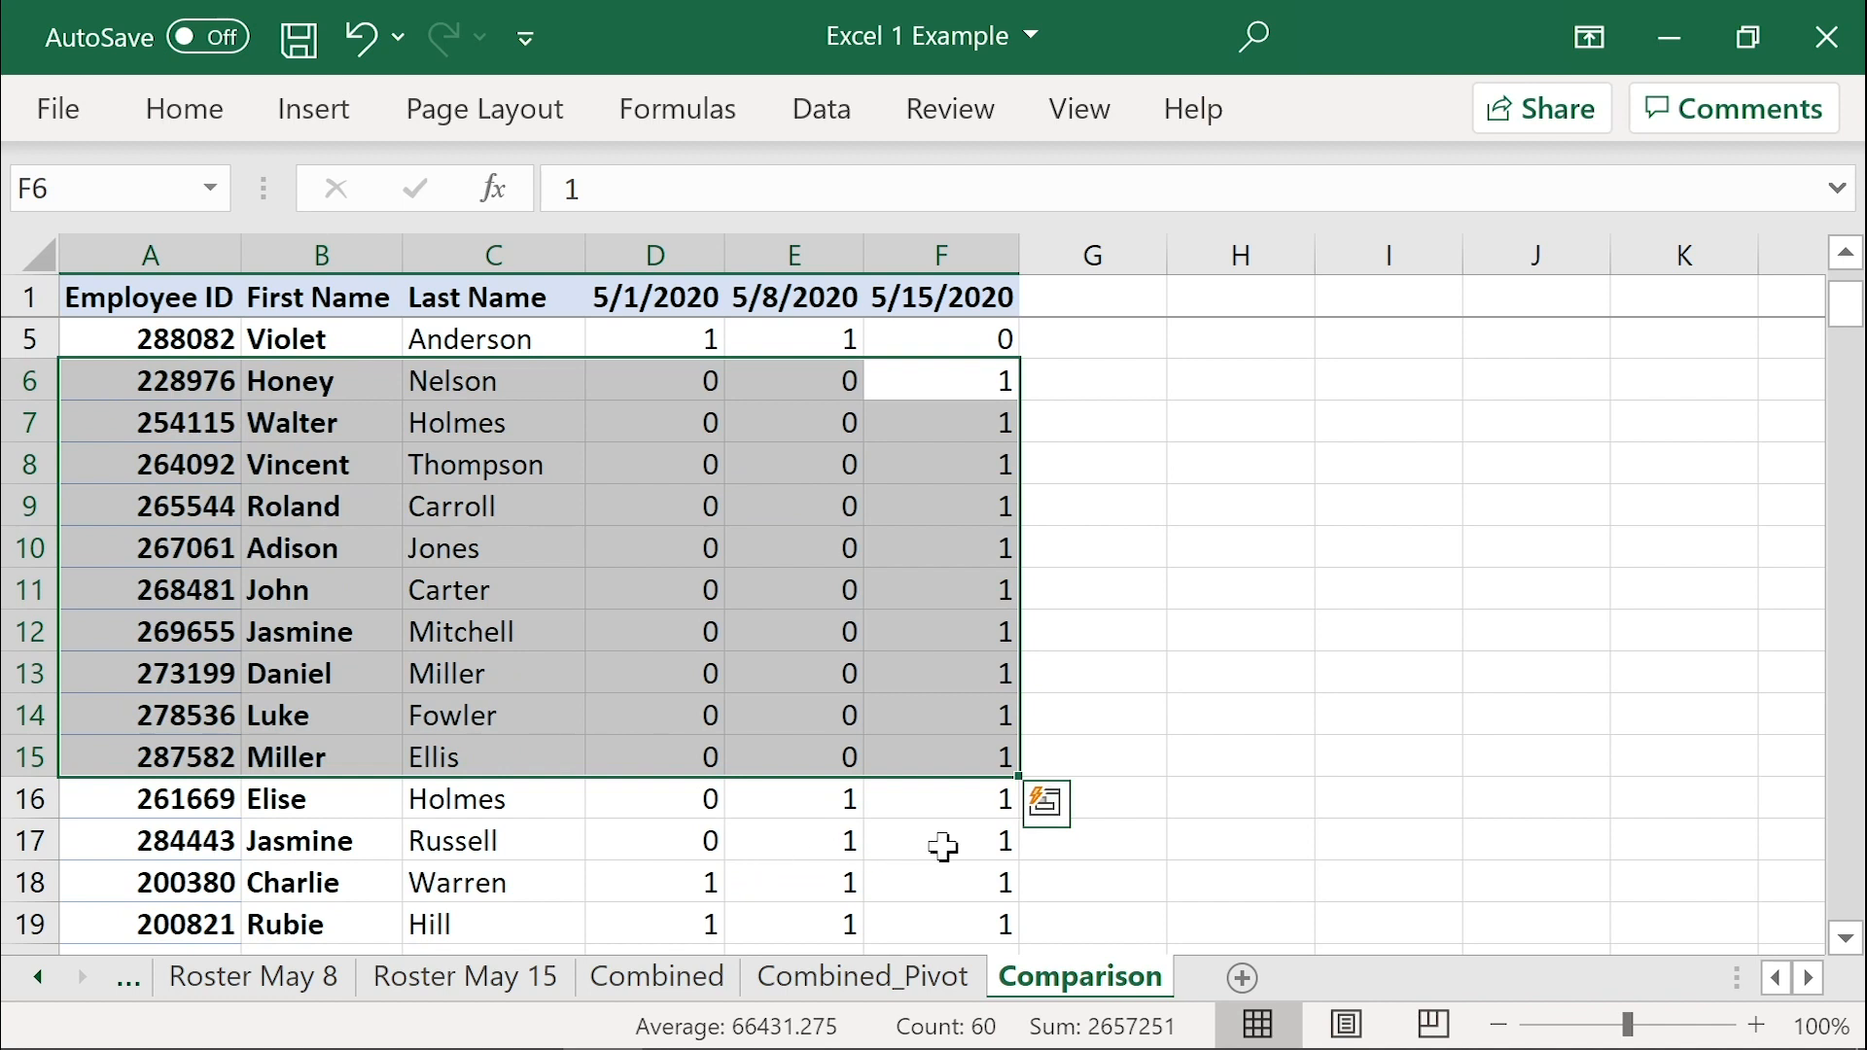
pyautogui.moveTo(946, 848); pyautogui.dragTo(39, 805)
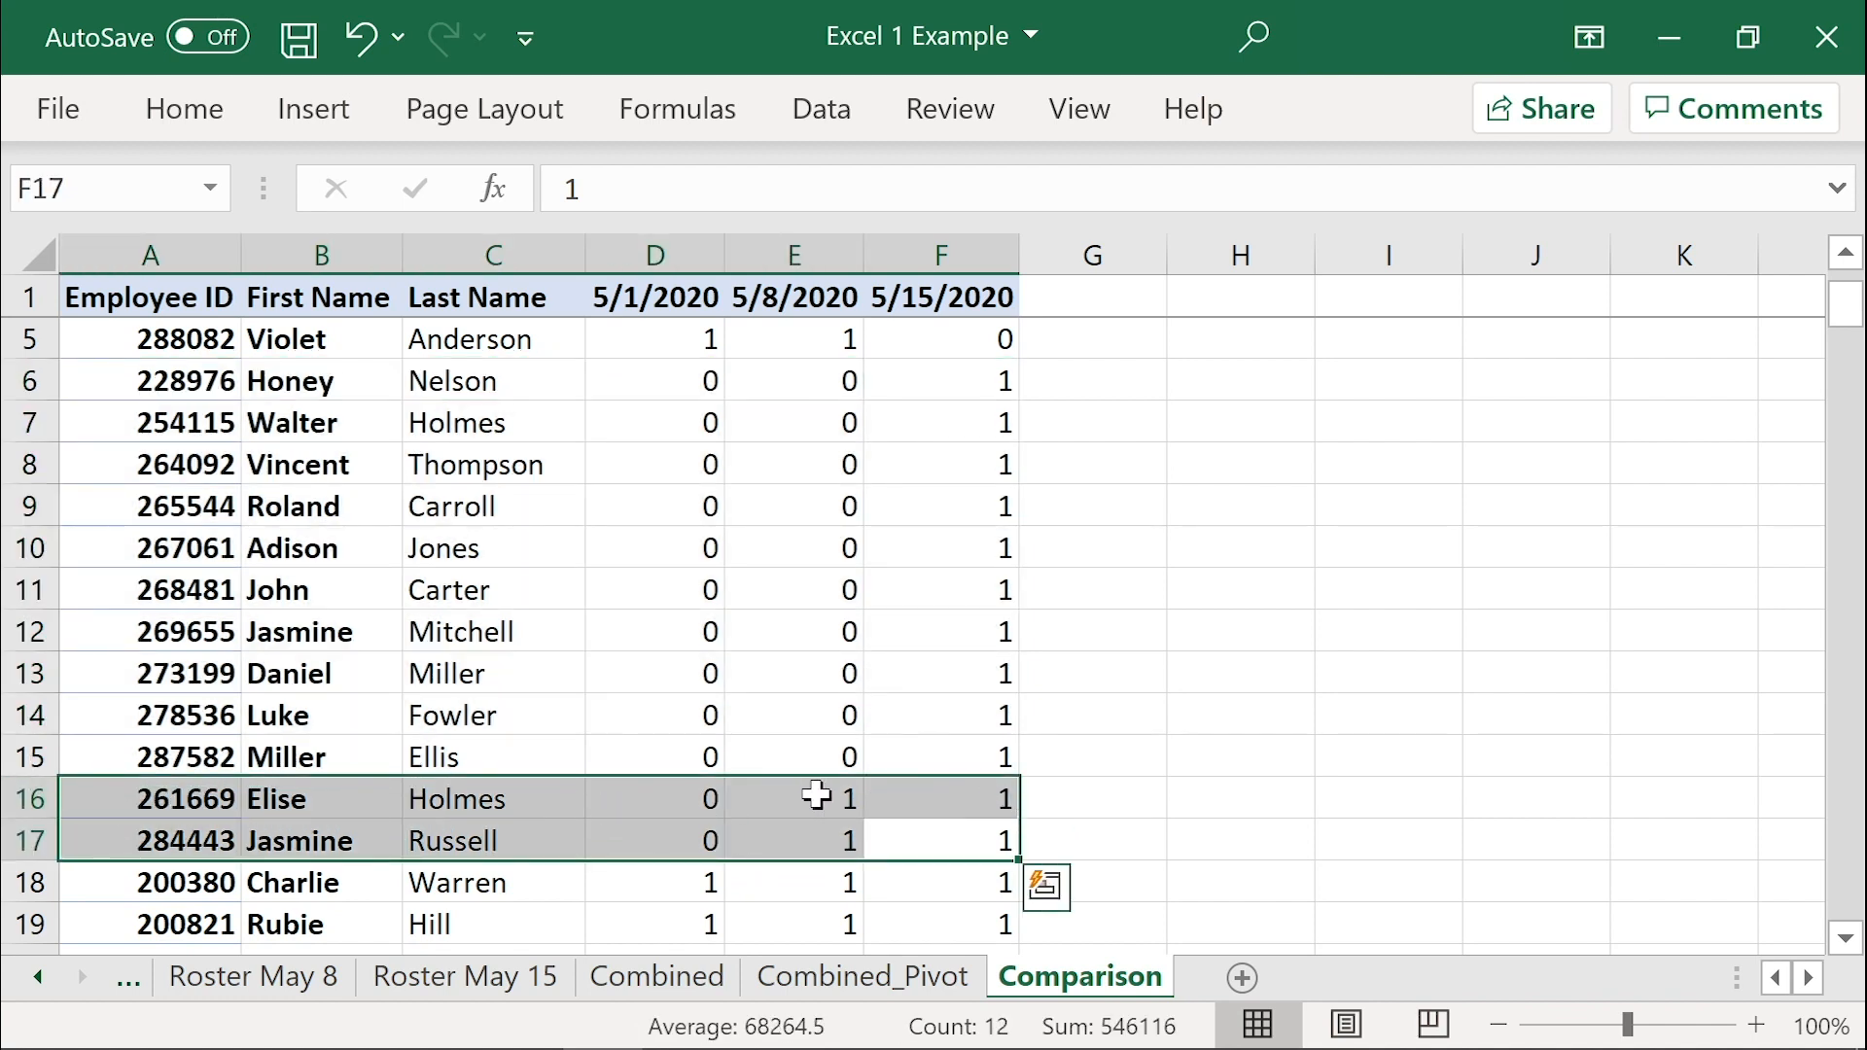
pyautogui.moveTo(817, 799); pyautogui.dragTo(813, 837)
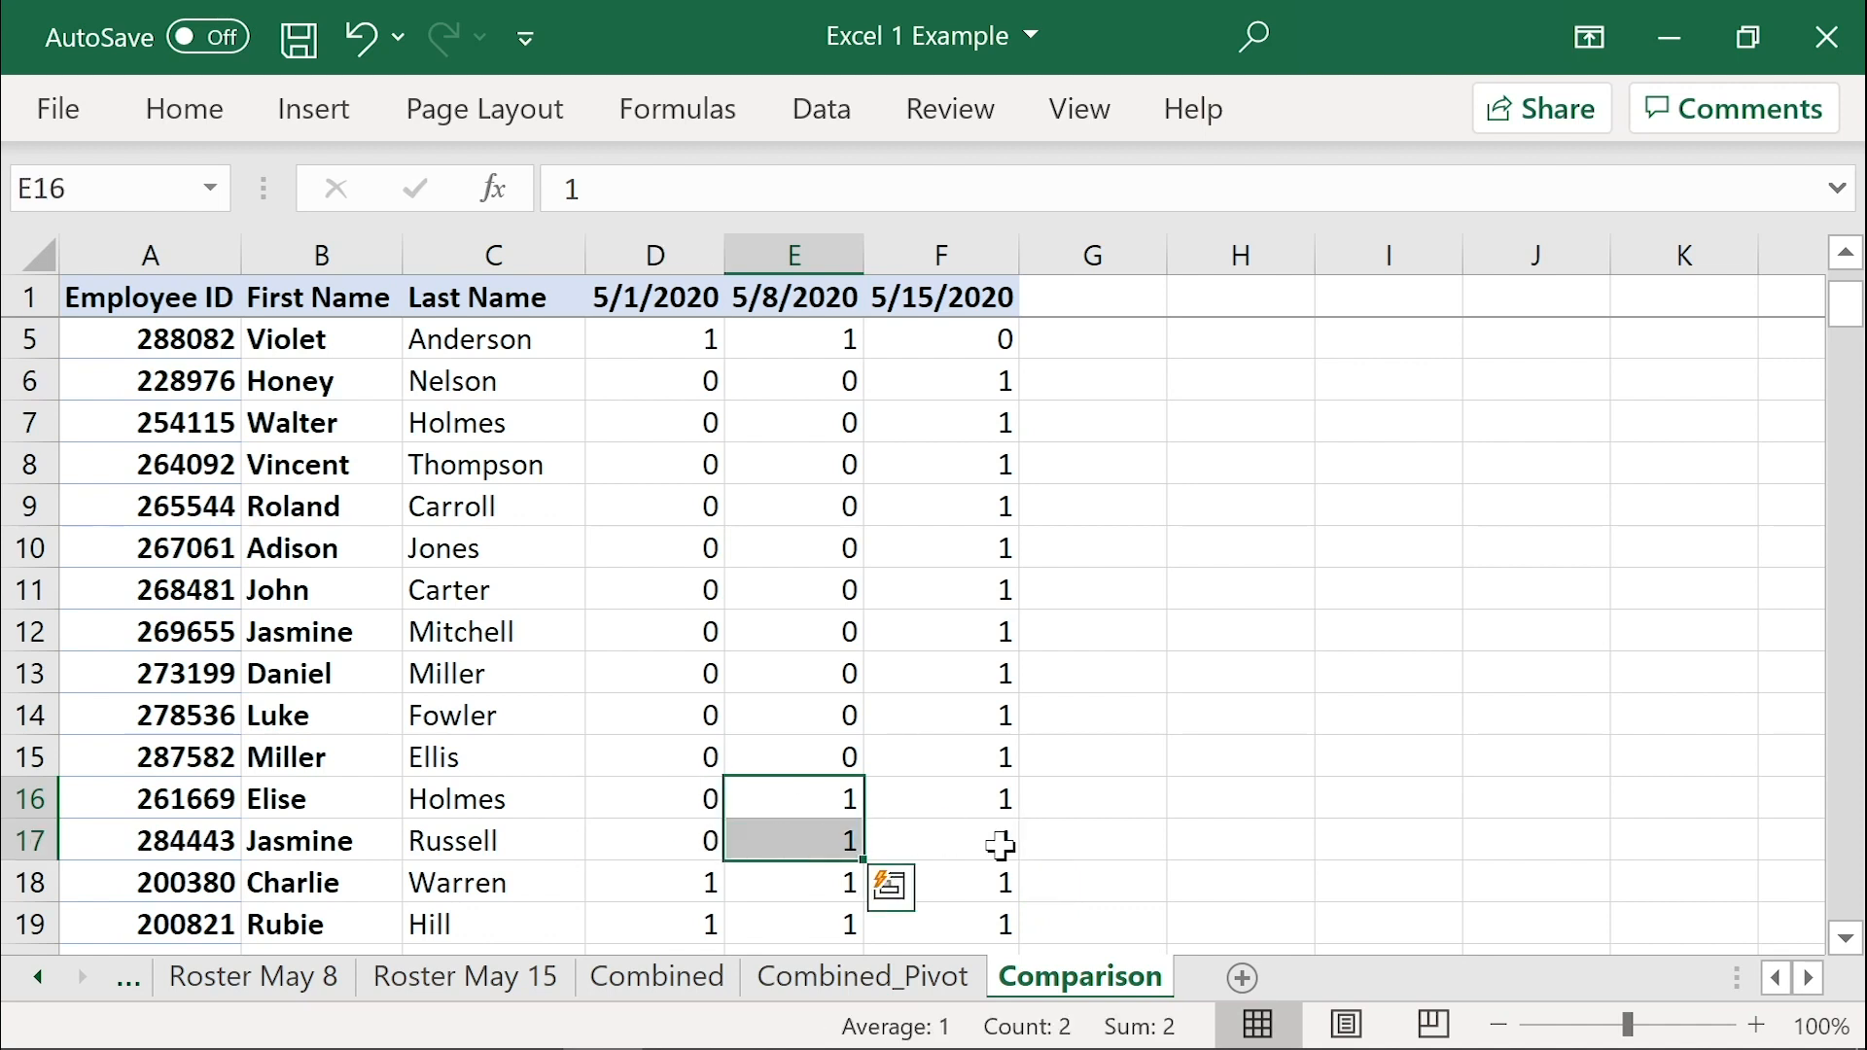
pyautogui.scroll(1, 1000, 846)
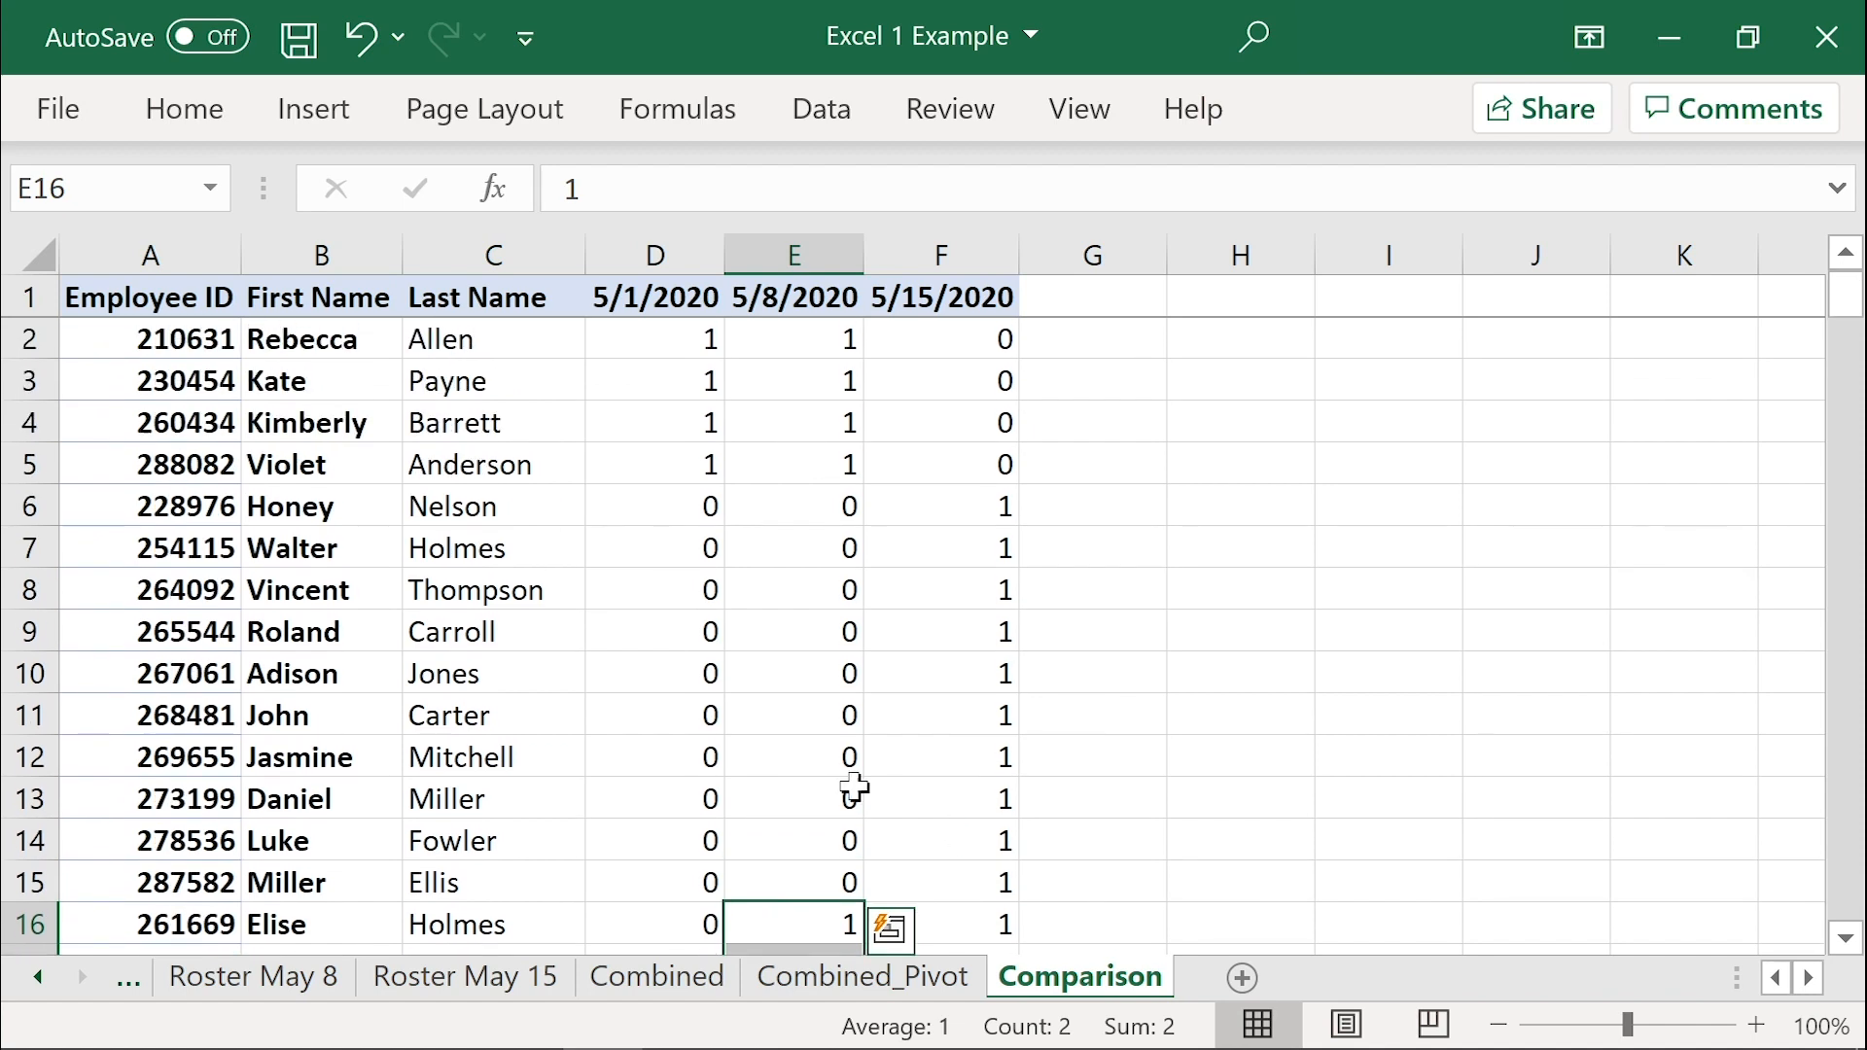
pyautogui.click(177, 290)
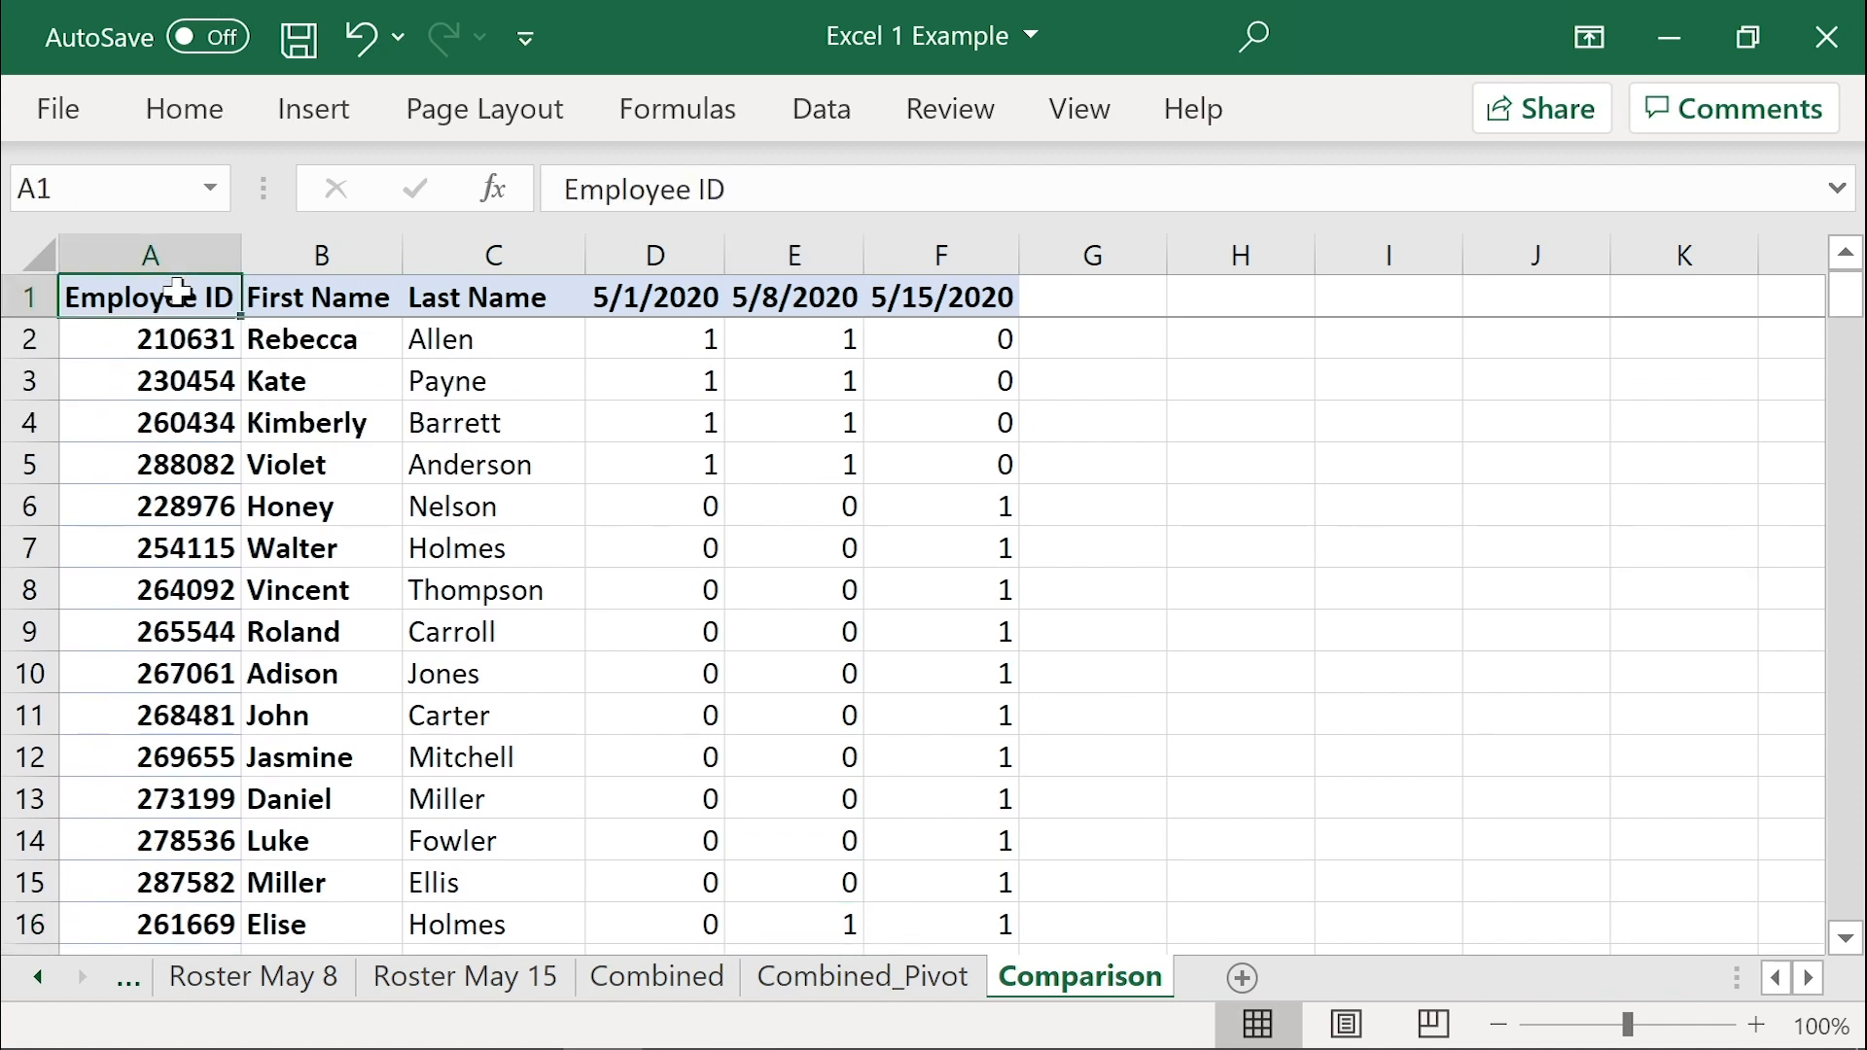